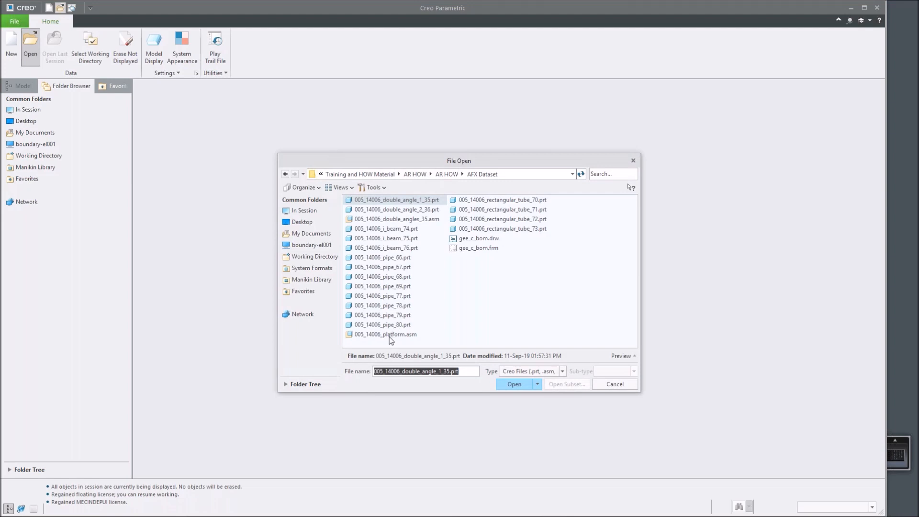
Open the 005_14006_platform.asm assembly and start a new Framework profile.
{"action": "double_click", "coordinate": [390, 335]}
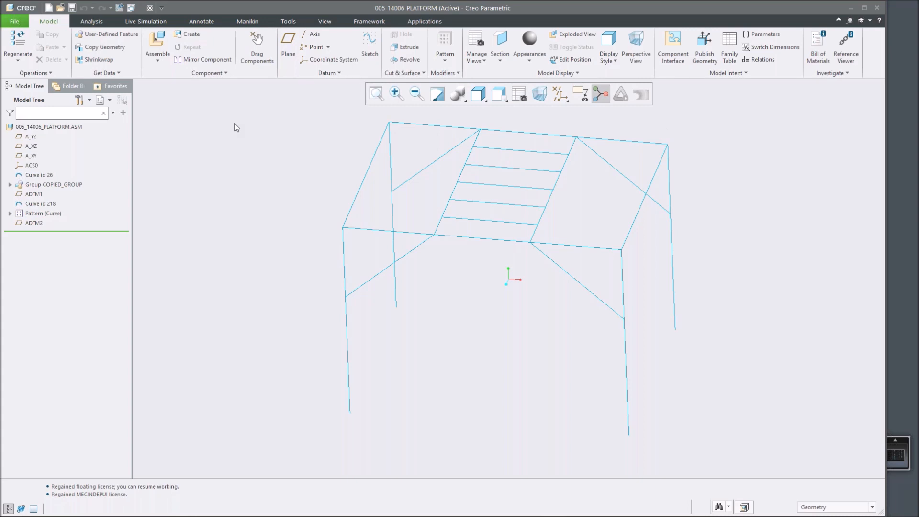
{"action": "left_click", "coordinate": [373, 20]}
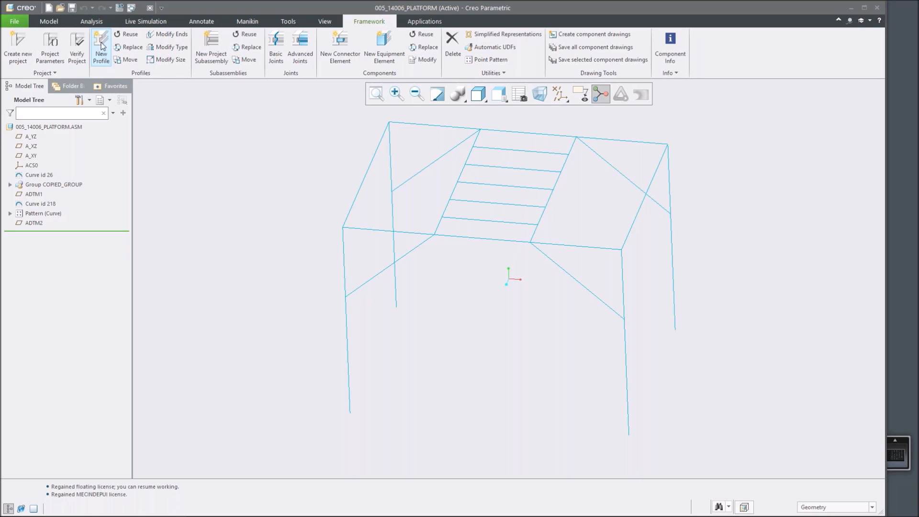
{"action": "left_click", "coordinate": [107, 57]}
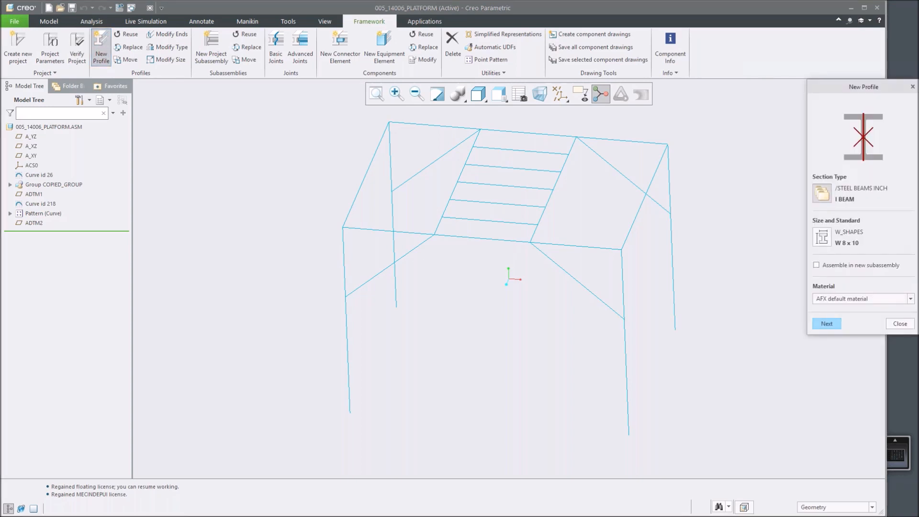
Browse the profile library folders to review the available section types from each supplier.
{"action": "left_click", "coordinate": [822, 193]}
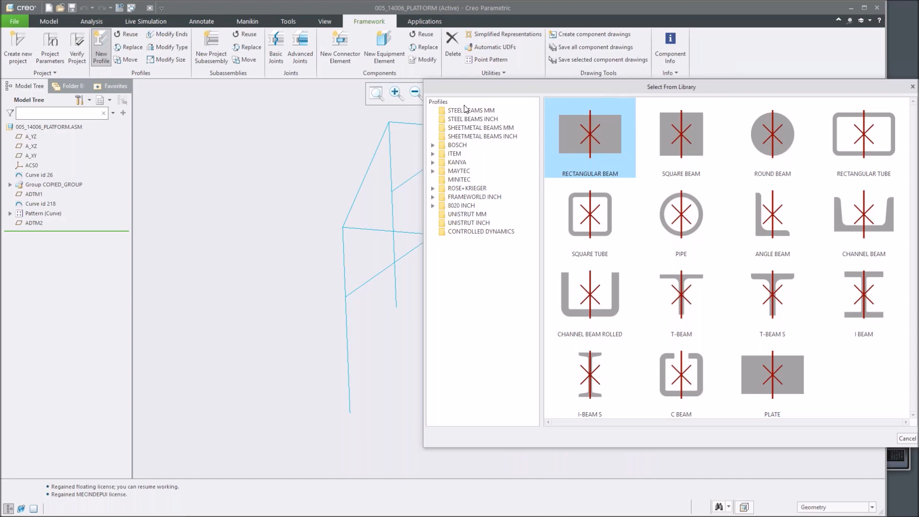
{"action": "left_click", "coordinate": [490, 112]}
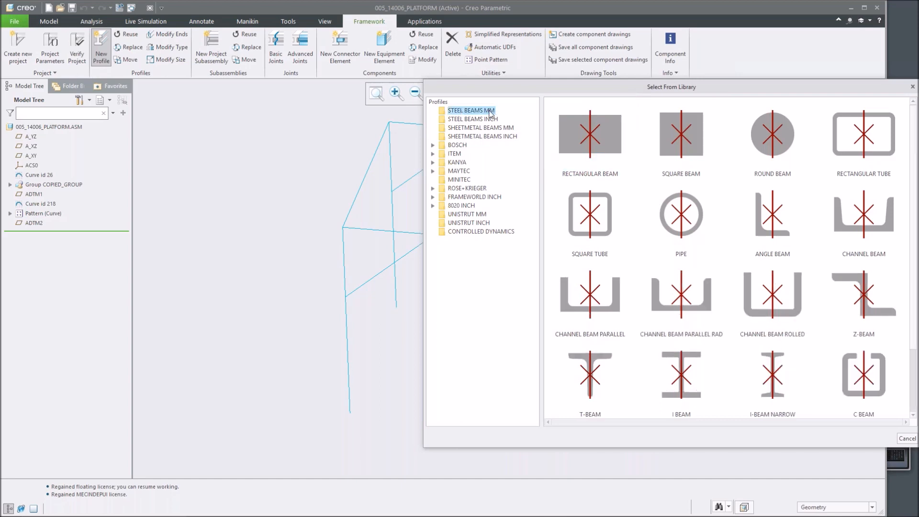
{"action": "left_click", "coordinate": [472, 128]}
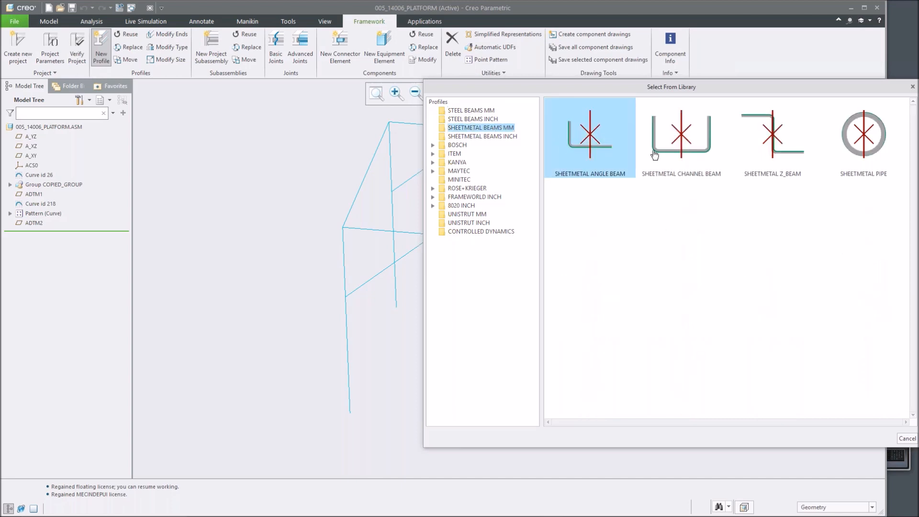
{"action": "left_click", "coordinate": [485, 137]}
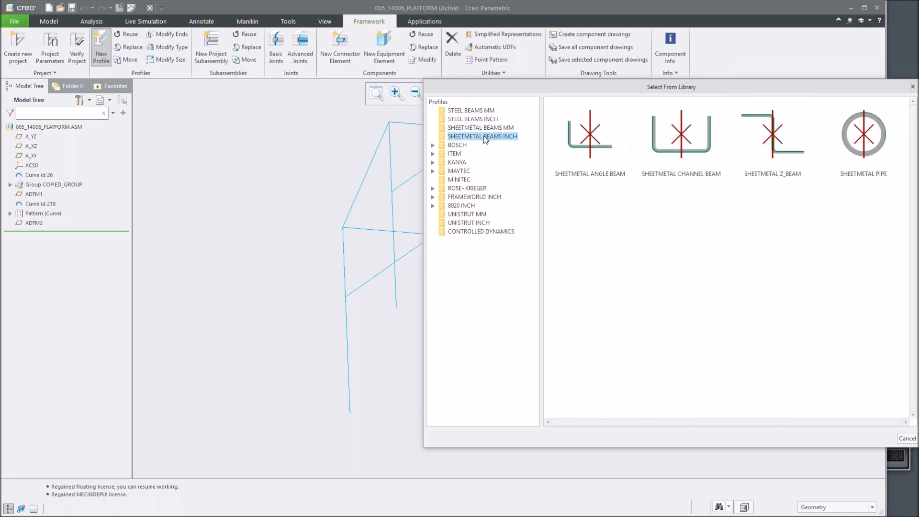
{"action": "double_click", "coordinate": [459, 145]}
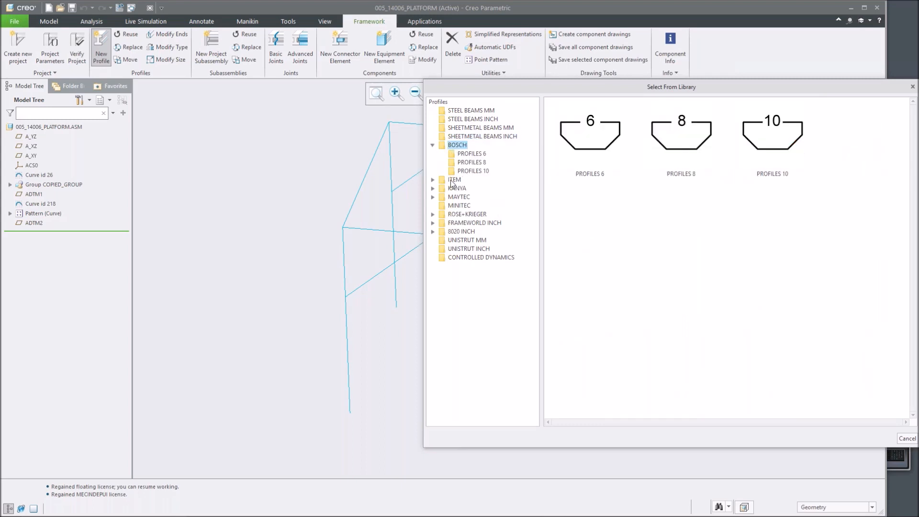
{"action": "left_click", "coordinate": [471, 155]}
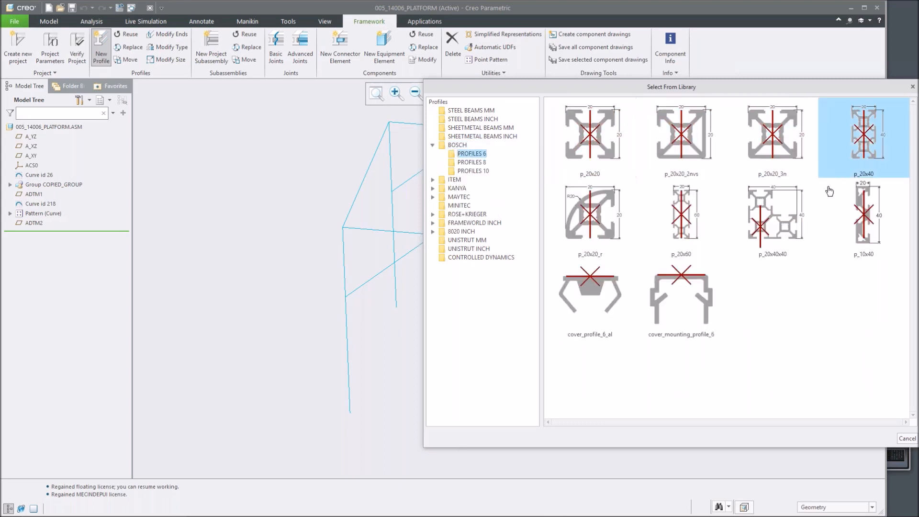
{"action": "double_click", "coordinate": [459, 180]}
{"action": "left_click", "coordinate": [474, 189]}
{"action": "double_click", "coordinate": [460, 215]}
{"action": "left_click", "coordinate": [467, 223]}
{"action": "left_click", "coordinate": [467, 248]}
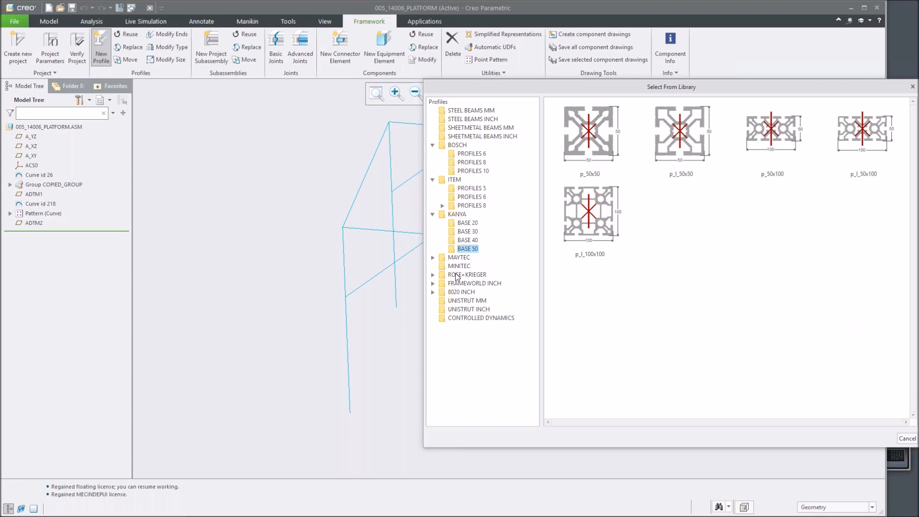
{"action": "double_click", "coordinate": [459, 258]}
{"action": "left_click", "coordinate": [483, 267]}
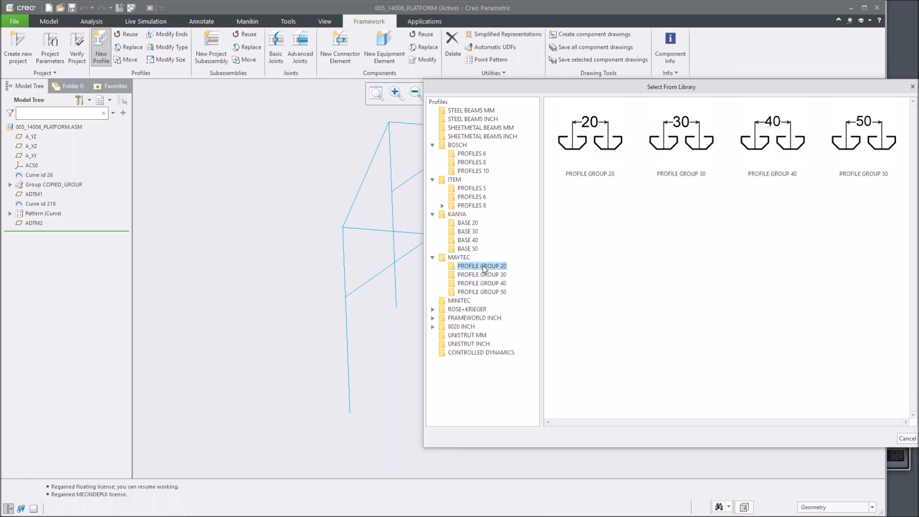
{"action": "left_click", "coordinate": [469, 301]}
{"action": "double_click", "coordinate": [459, 318]}
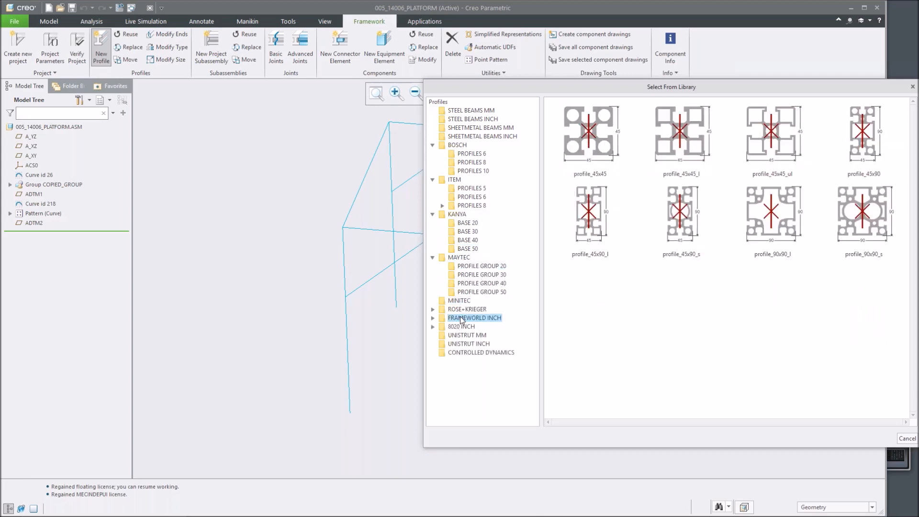
{"action": "left_click", "coordinate": [470, 326]}
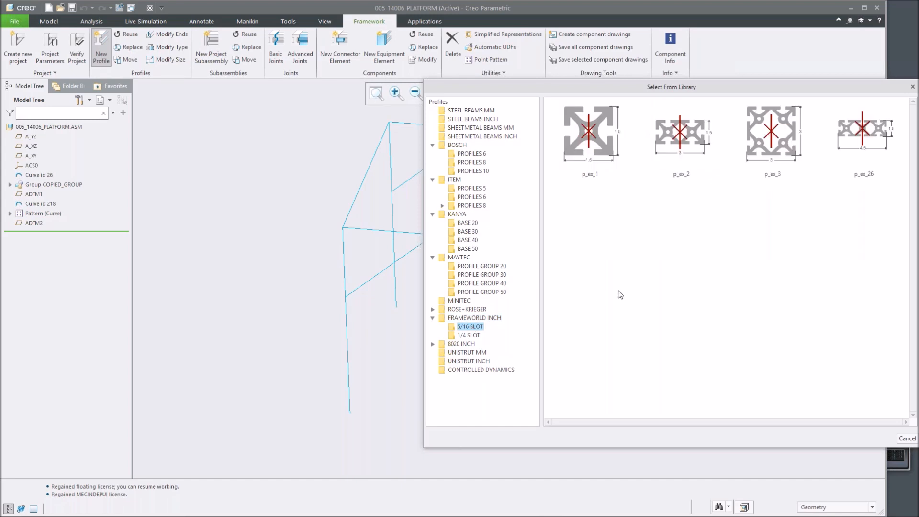
{"action": "left_click", "coordinate": [461, 353]}
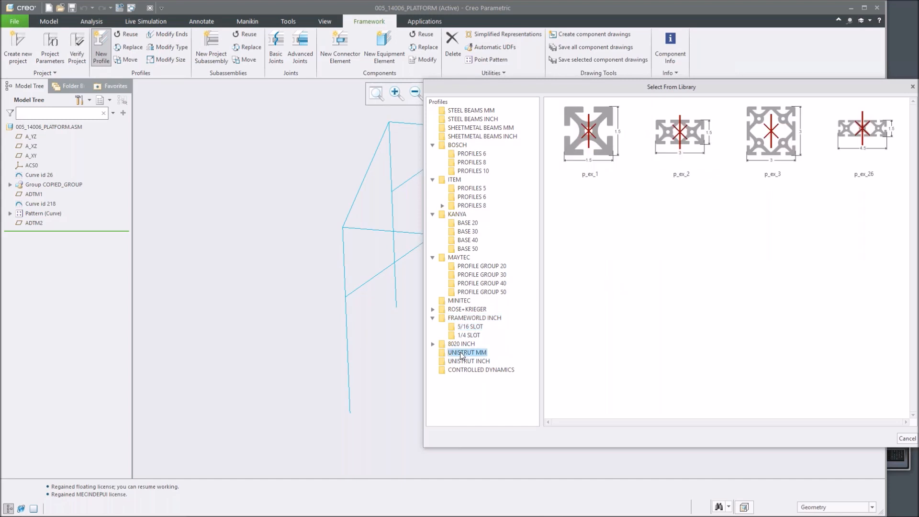
{"action": "left_click", "coordinate": [484, 362]}
{"action": "left_click", "coordinate": [485, 371]}
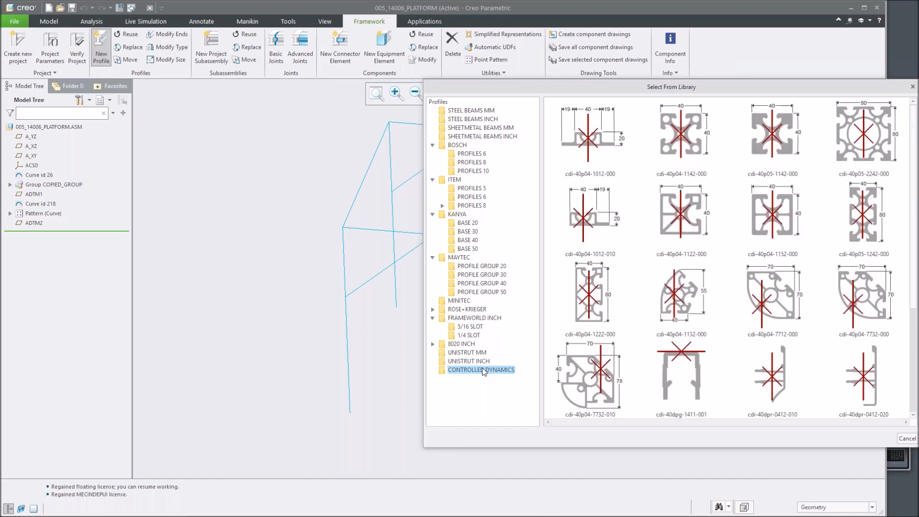
{"action": "left_click", "coordinate": [432, 318]}
{"action": "left_click", "coordinate": [432, 257]}
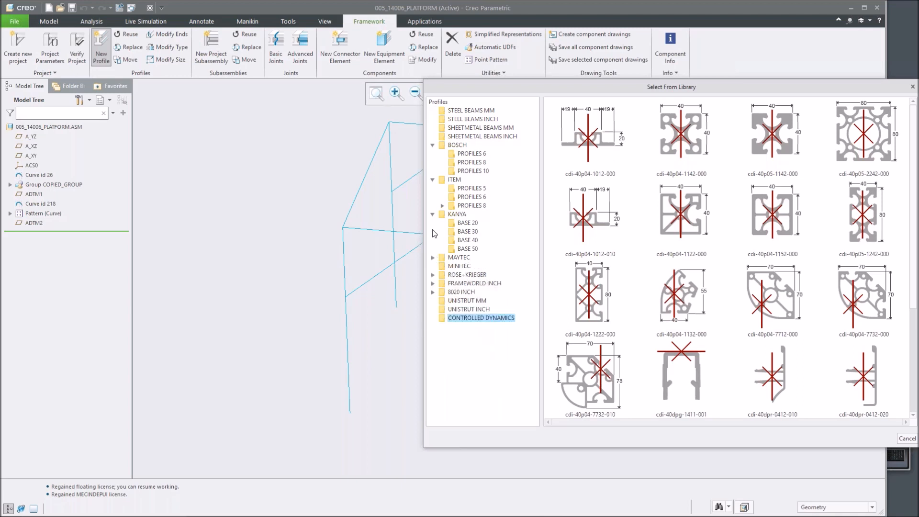
{"action": "left_click", "coordinate": [432, 214]}
{"action": "left_click", "coordinate": [432, 179]}
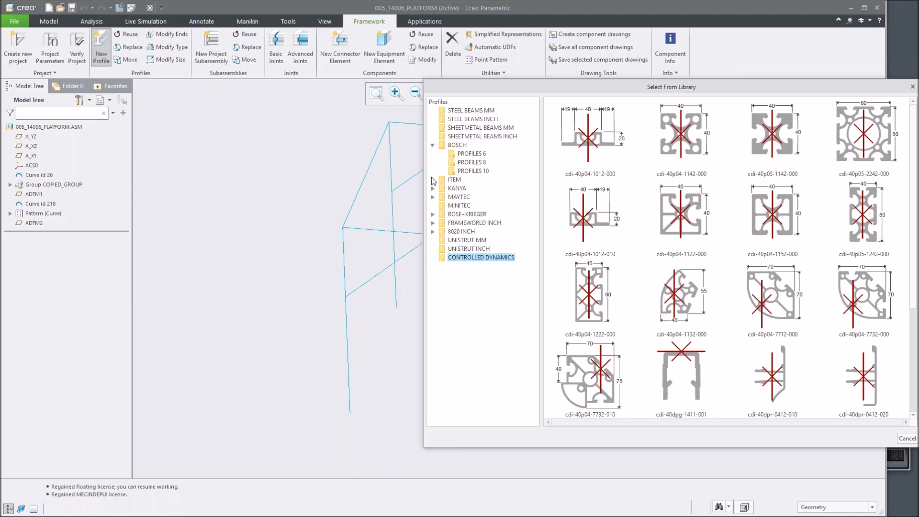
{"action": "left_click", "coordinate": [432, 145]}
Set the profile section to a STEEL BEAMS INCH pipe sized 12.75ø x 0.250.
{"action": "left_click", "coordinate": [485, 119]}
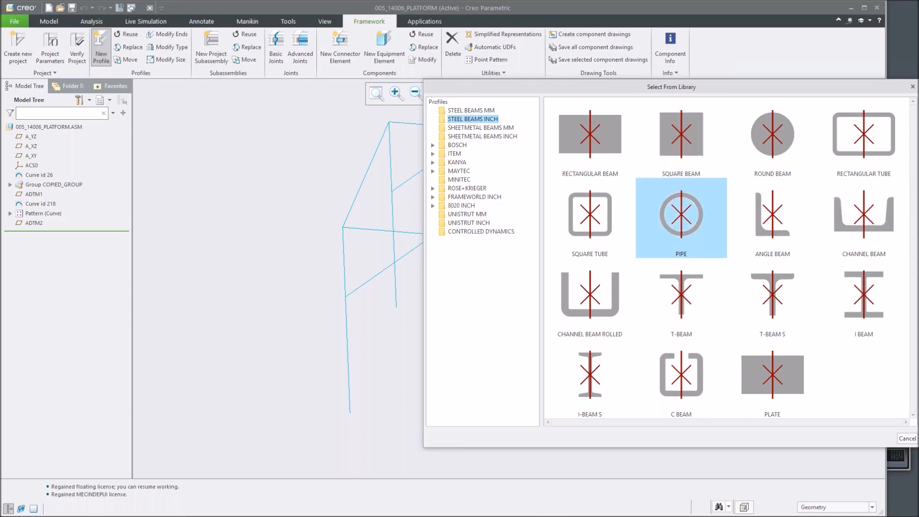
{"action": "double_click", "coordinate": [682, 217]}
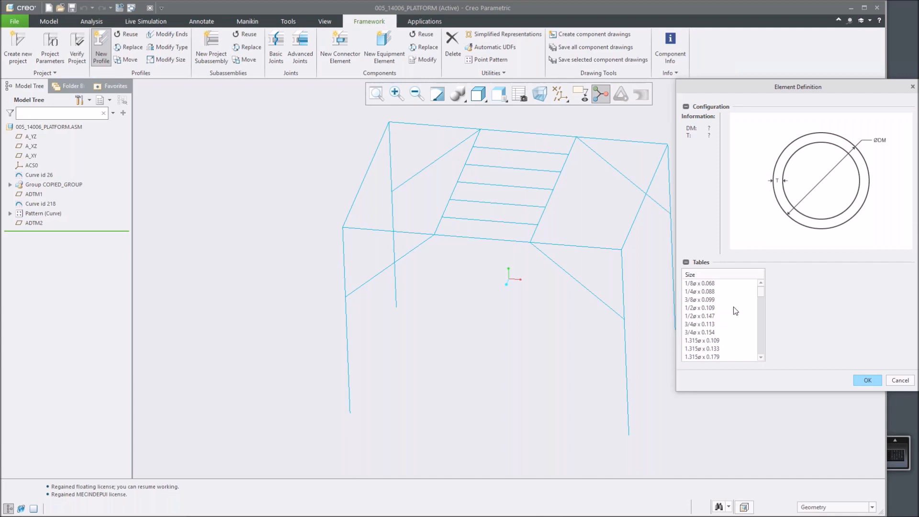
{"action": "scroll", "coordinate": [735, 311], "scroll_direction": "down", "scroll_amount": 10}
{"action": "scroll", "coordinate": [738, 311], "scroll_direction": "down", "scroll_amount": 10}
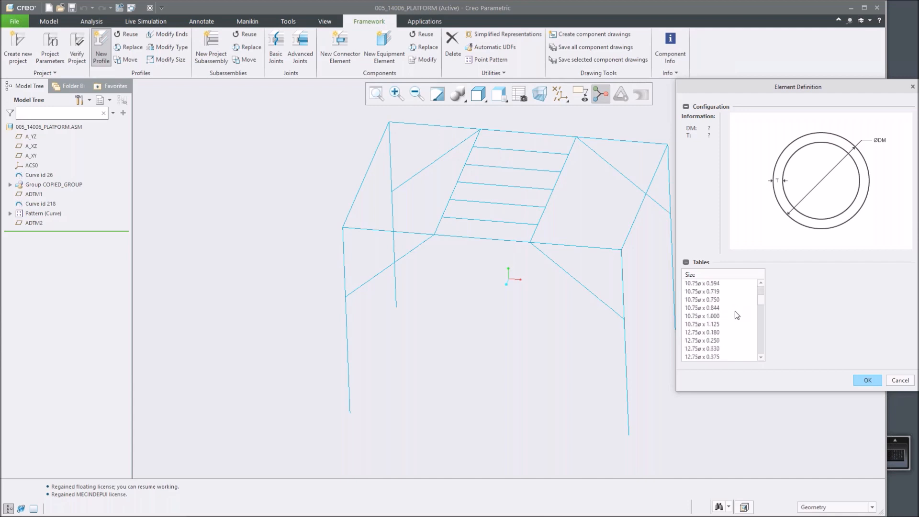
{"action": "scroll", "coordinate": [728, 314], "scroll_direction": "up", "scroll_amount": 1}
{"action": "left_click", "coordinate": [709, 341]}
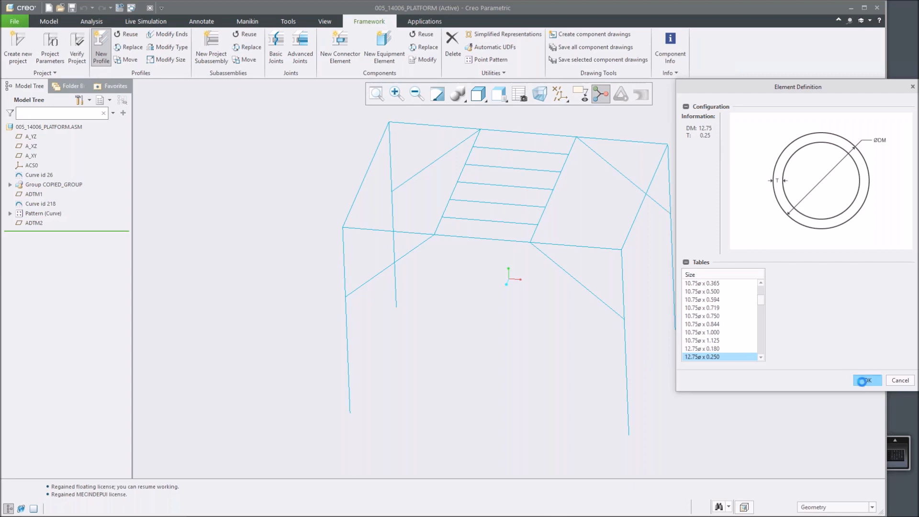
{"action": "left_click", "coordinate": [864, 380]}
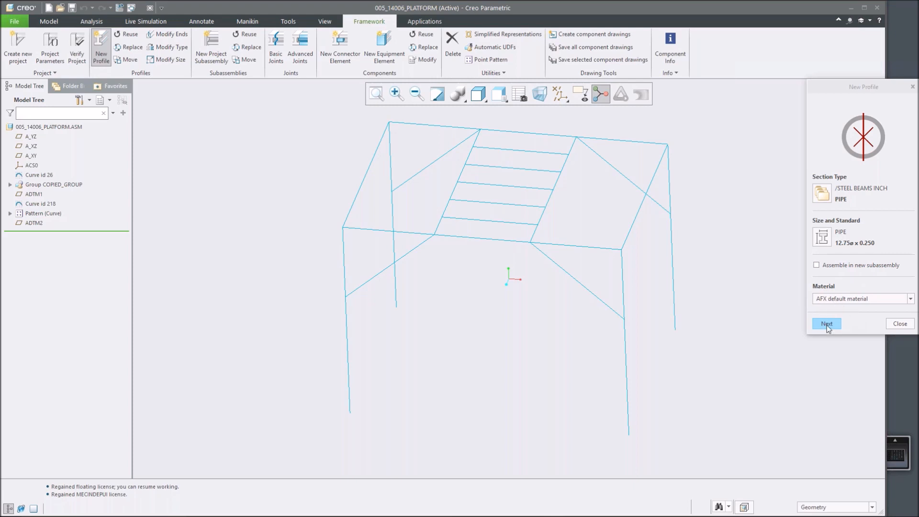
Keep AFX default material as the profile material and continue to positioning.
{"action": "left_click", "coordinate": [910, 299]}
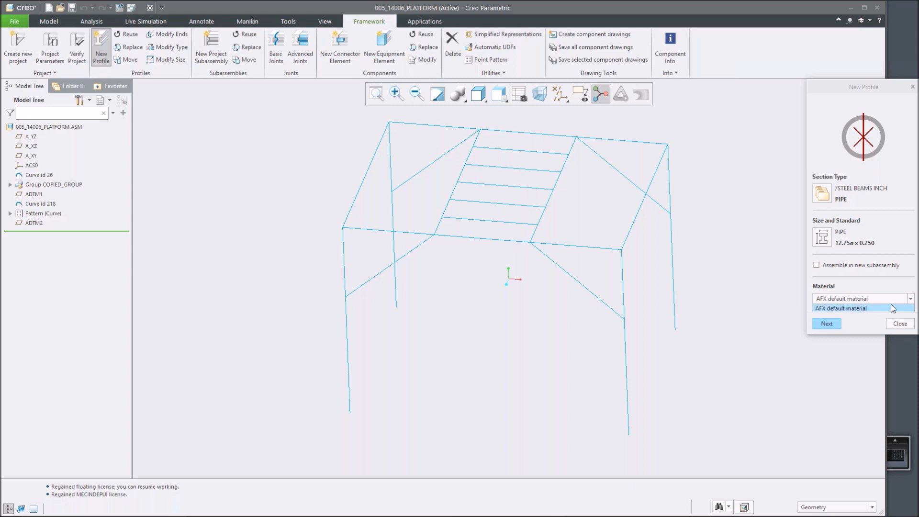
{"action": "left_click", "coordinate": [859, 308]}
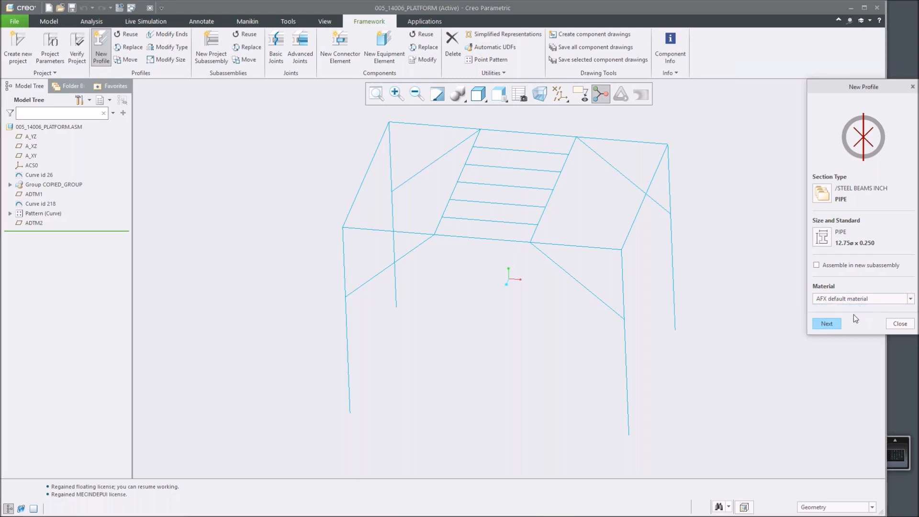
{"action": "left_click", "coordinate": [827, 324]}
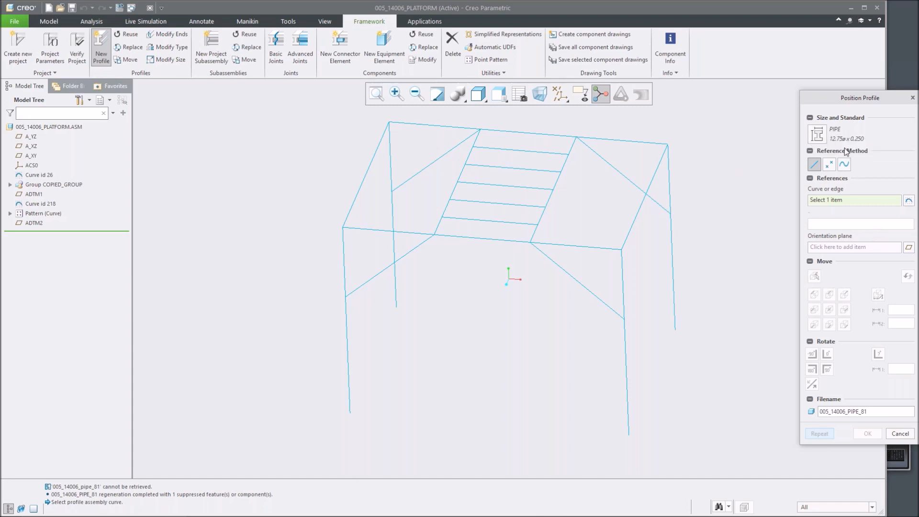
Place a pipe along the front-right vertical leg using the straight curve reference method, then repeat placement.
{"action": "left_click", "coordinate": [814, 165]}
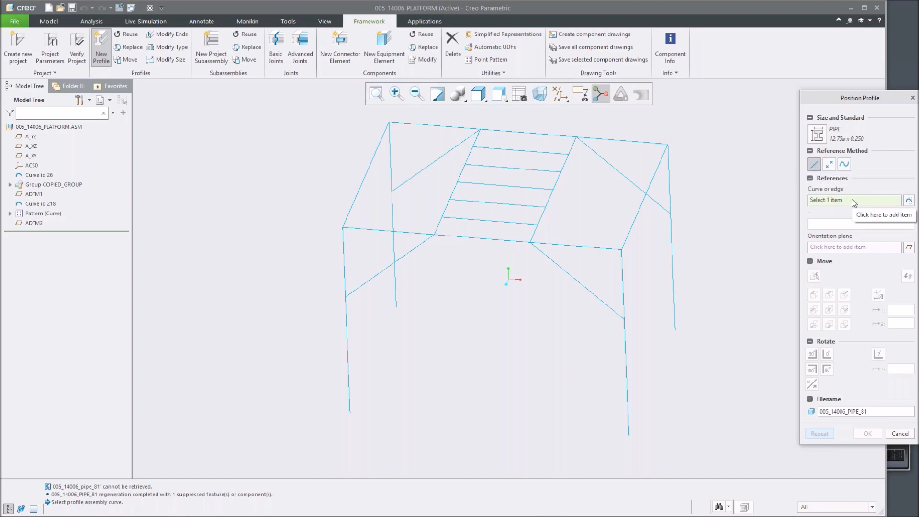
{"action": "left_click", "coordinate": [628, 369]}
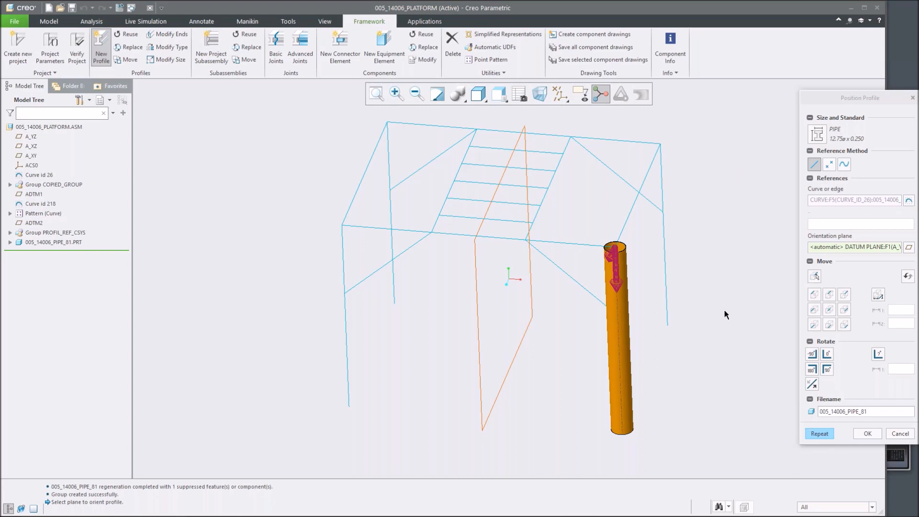
{"action": "left_click", "coordinate": [820, 434]}
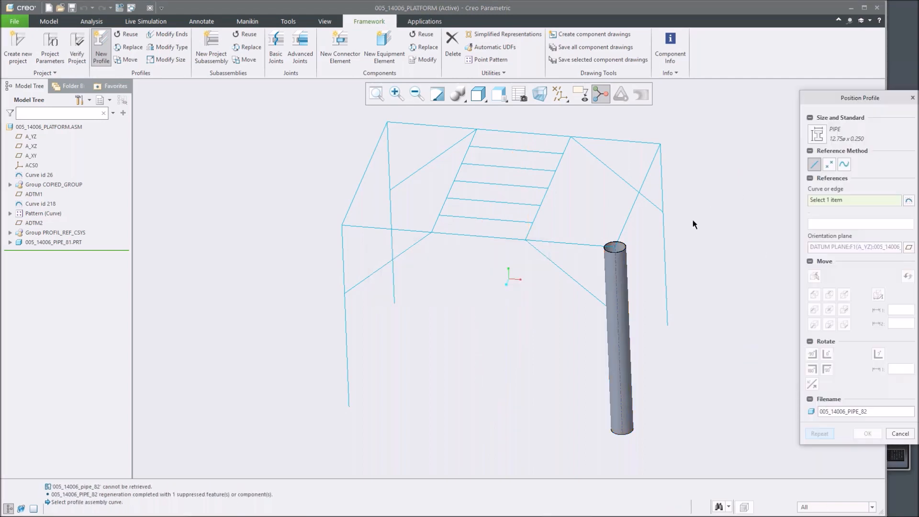
Place pipes on the back-right, back-left and front-left vertical legs and finish positioning.
{"action": "left_click", "coordinate": [667, 254]}
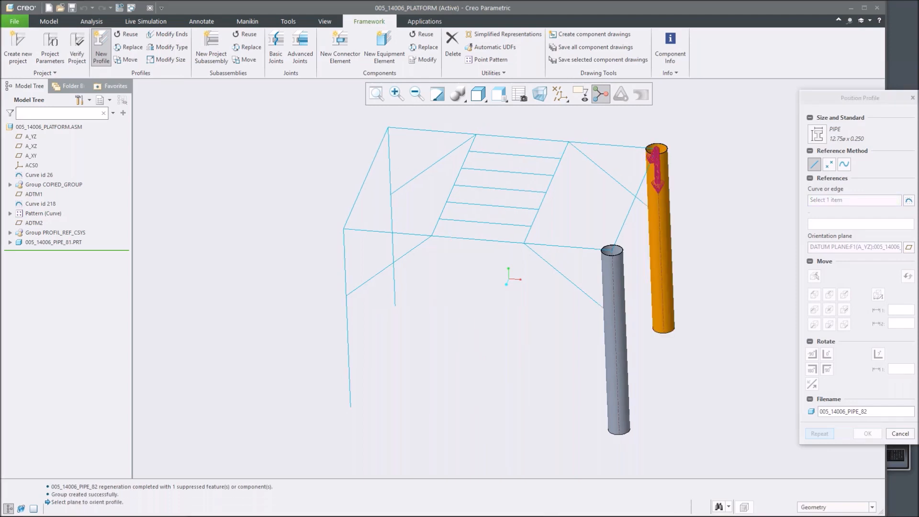
{"action": "left_click", "coordinate": [818, 433]}
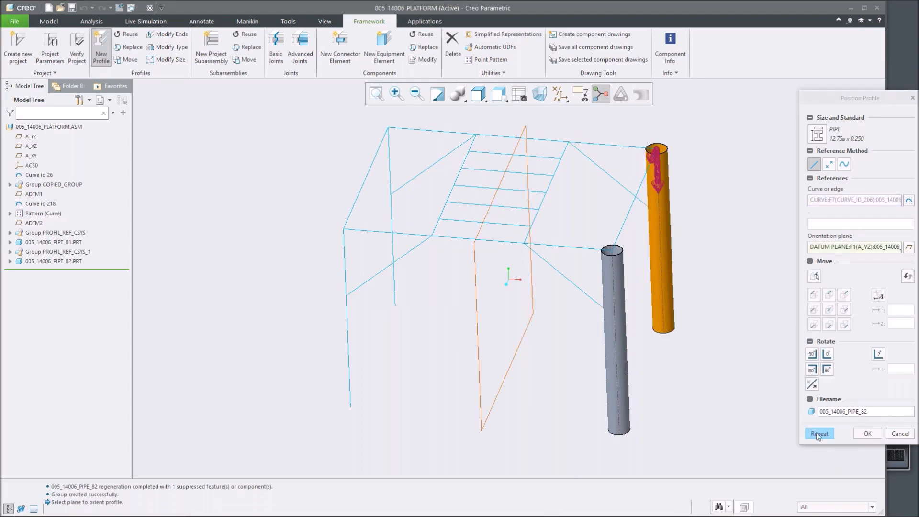
{"action": "left_click", "coordinate": [392, 217]}
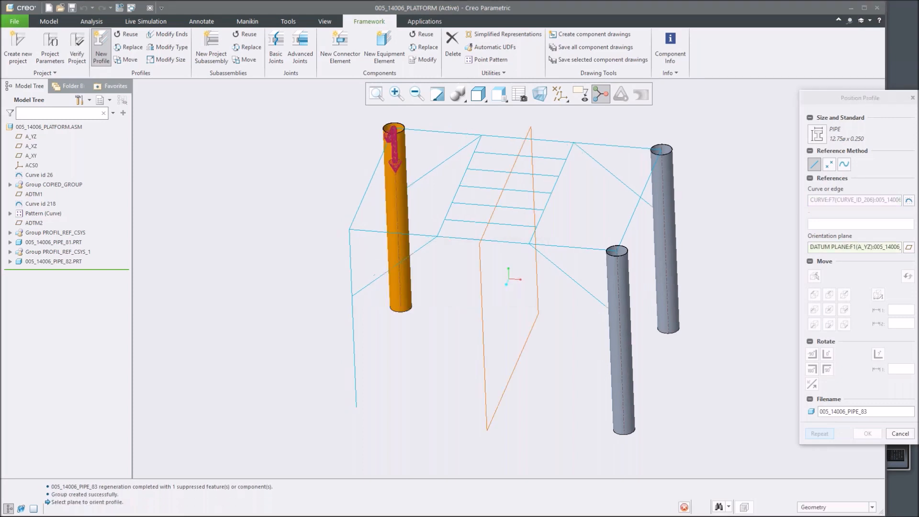
{"action": "left_click", "coordinate": [354, 358]}
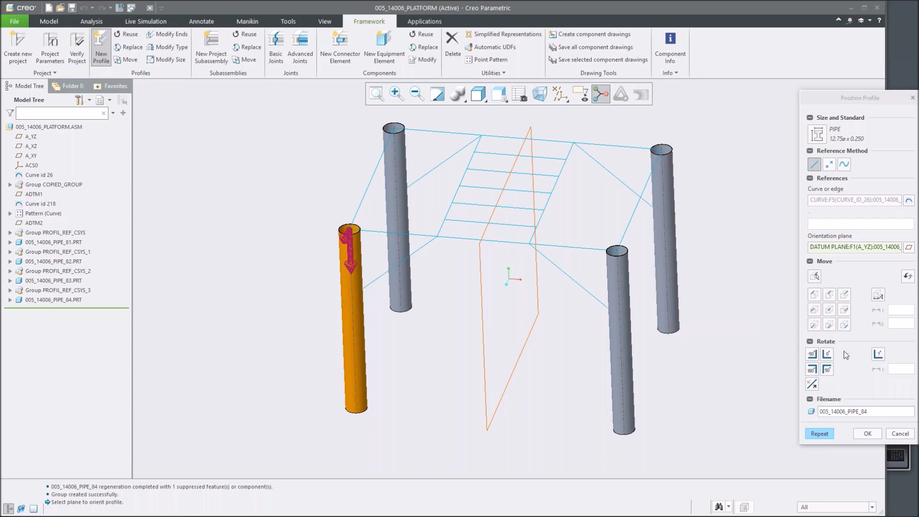
{"action": "left_click", "coordinate": [867, 434]}
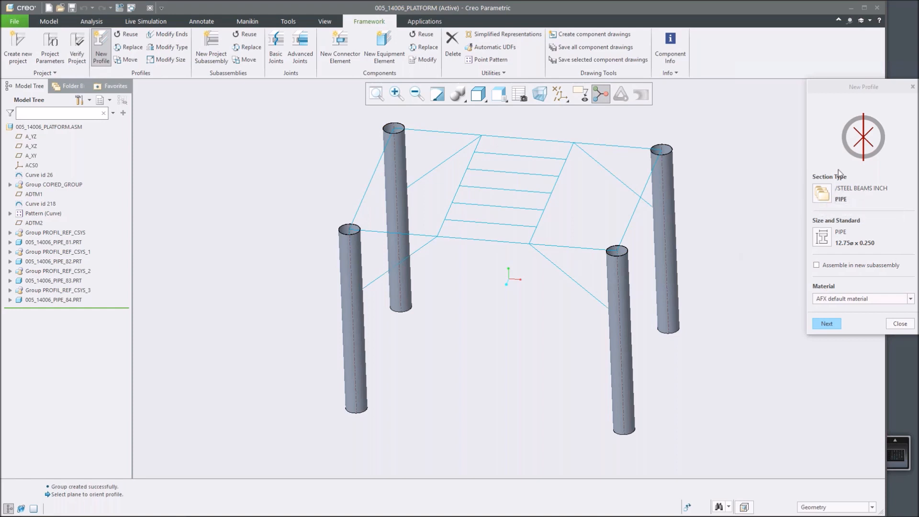
Change the profile section to a STEEL BEAMS INCH rectangular tube sized TS 12 x 10 x 3/8.
{"action": "left_click", "coordinate": [823, 193]}
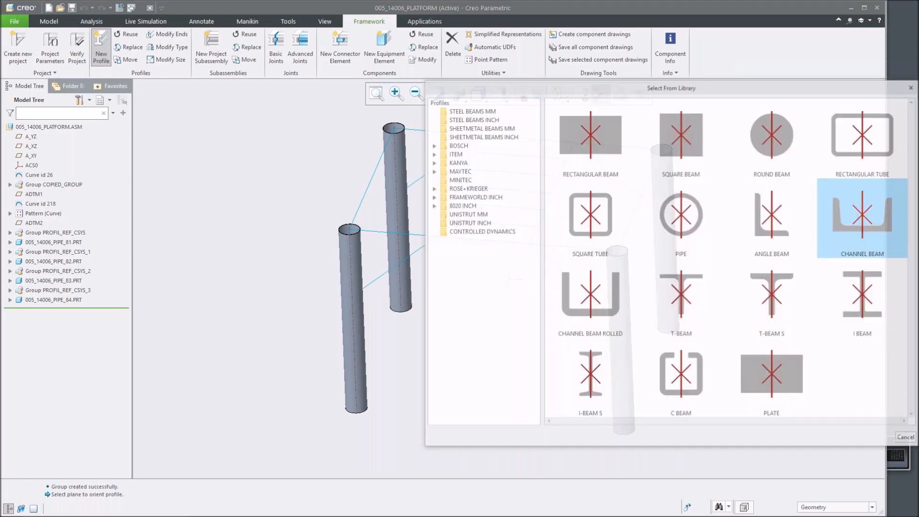
{"action": "left_click", "coordinate": [867, 140]}
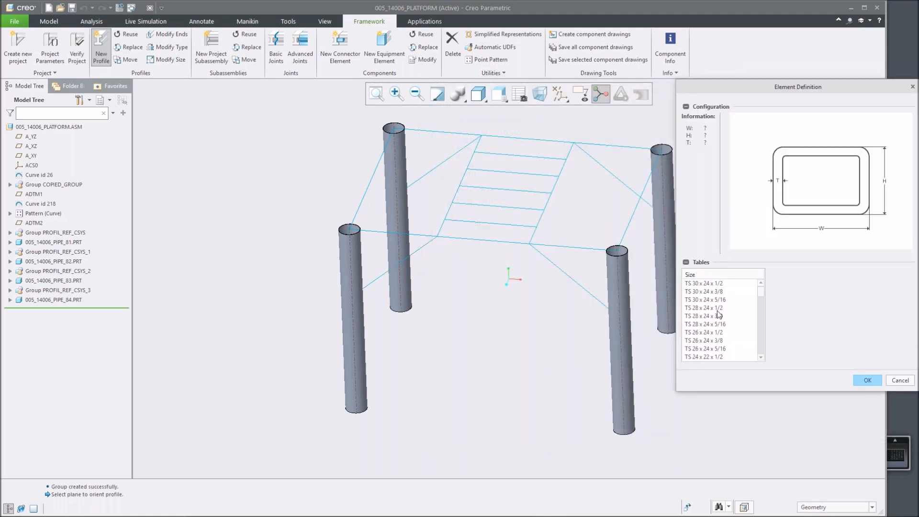
{"action": "scroll", "coordinate": [732, 310], "scroll_direction": "down", "scroll_amount": 10}
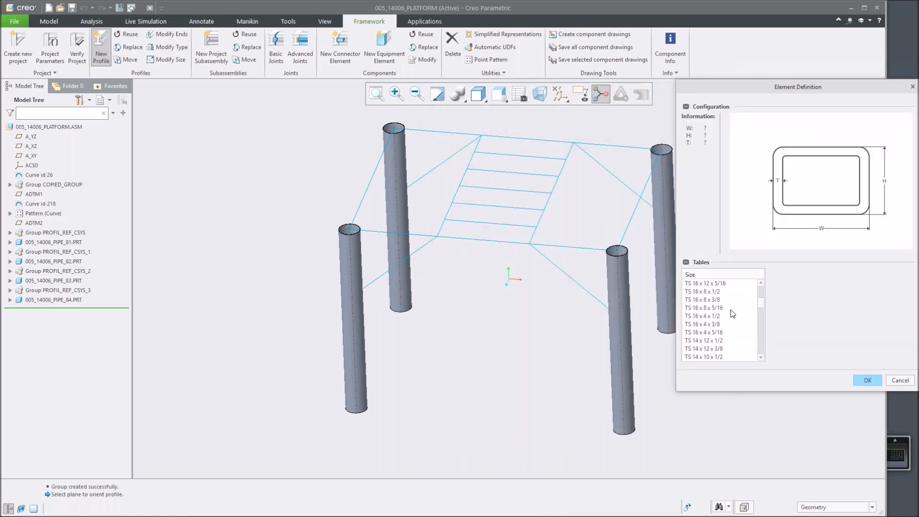
{"action": "scroll", "coordinate": [732, 314], "scroll_direction": "down", "scroll_amount": 1}
{"action": "scroll", "coordinate": [732, 313], "scroll_direction": "down", "scroll_amount": 1}
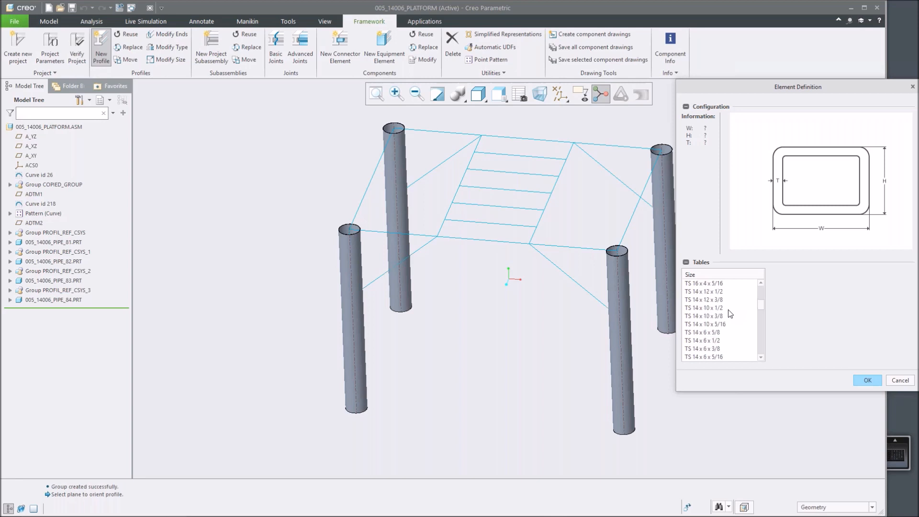
{"action": "scroll", "coordinate": [731, 330], "scroll_direction": "down", "scroll_amount": 5}
{"action": "left_click", "coordinate": [700, 308]}
{"action": "scroll", "coordinate": [700, 310], "scroll_direction": "up", "scroll_amount": 2}
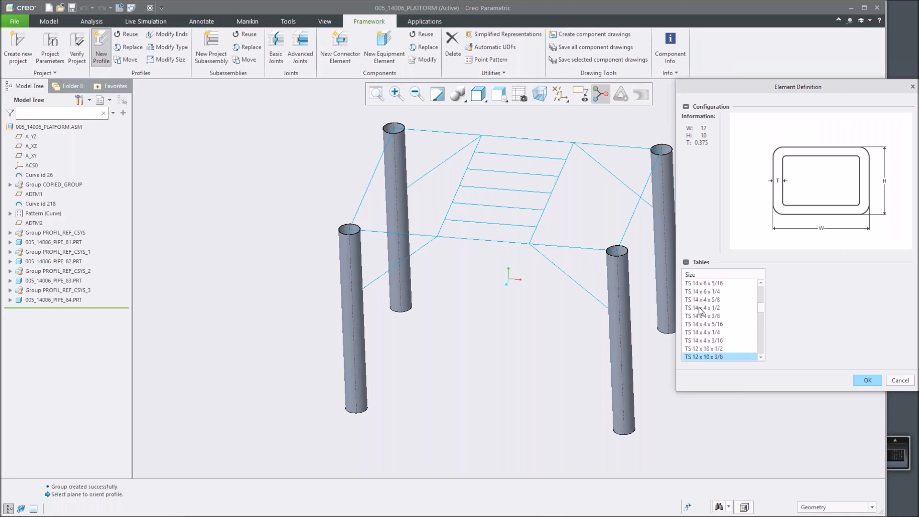
{"action": "left_click", "coordinate": [868, 380]}
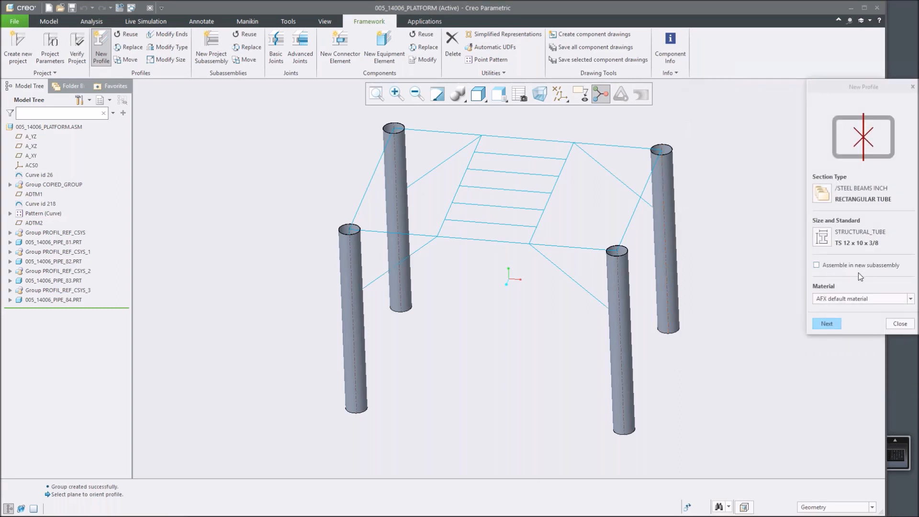
Continue to positioning and place a tube along the right-side top skeleton curve, then repeat placement.
{"action": "left_click", "coordinate": [822, 326]}
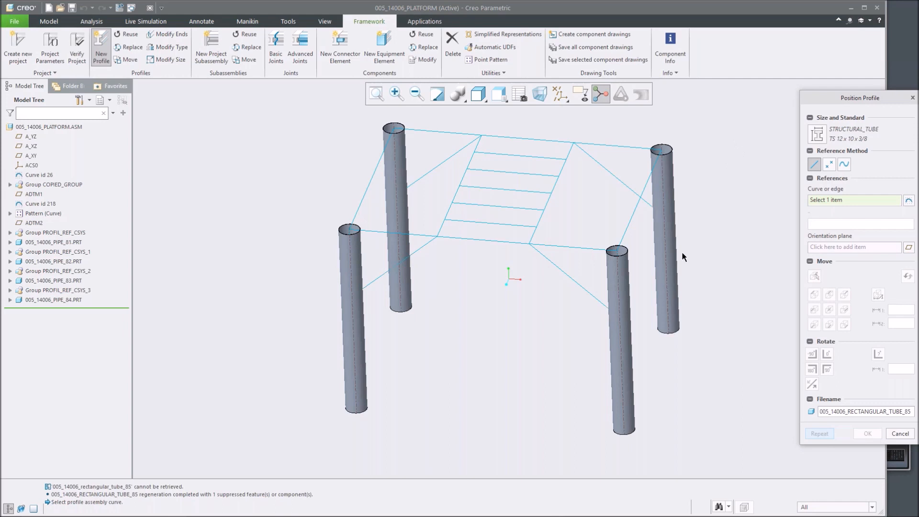
{"action": "left_click", "coordinate": [624, 238]}
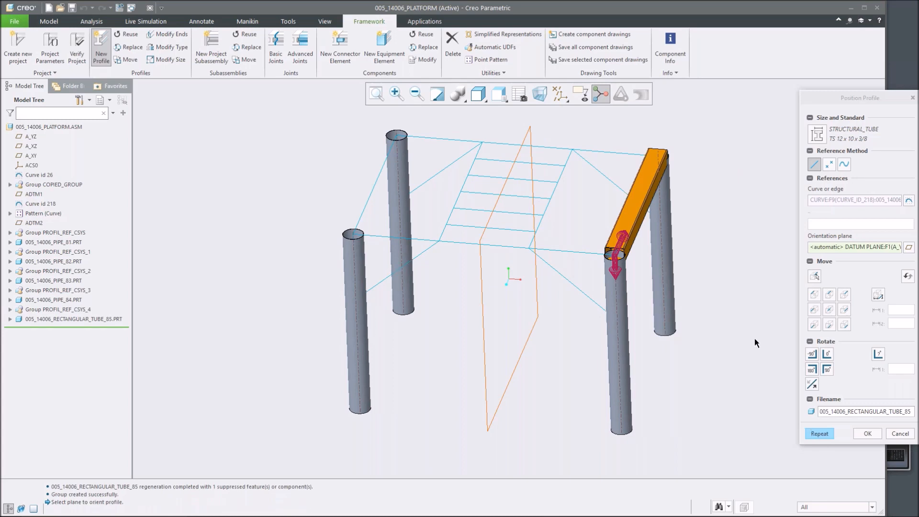
{"action": "middle_click", "coordinate": [712, 152]}
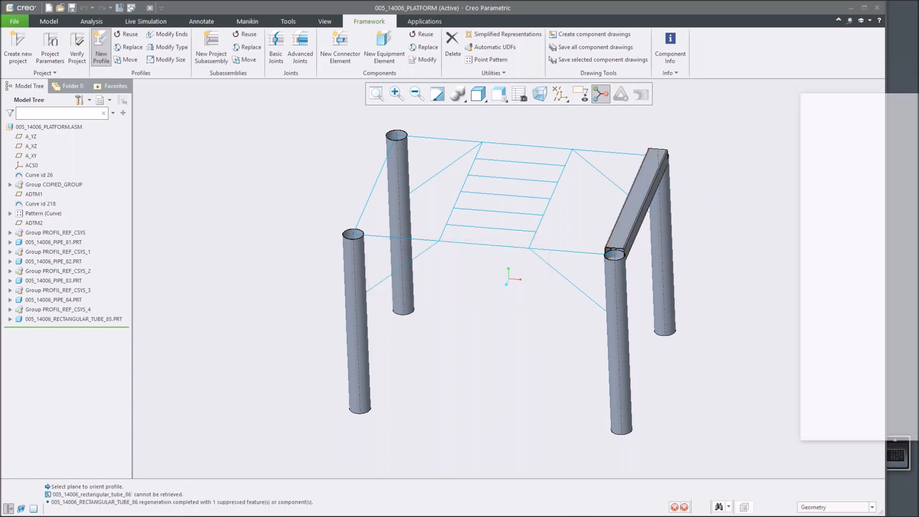
Place tubes along the back and left top skeleton curves, repeating placement after each.
{"action": "left_click", "coordinate": [628, 154]}
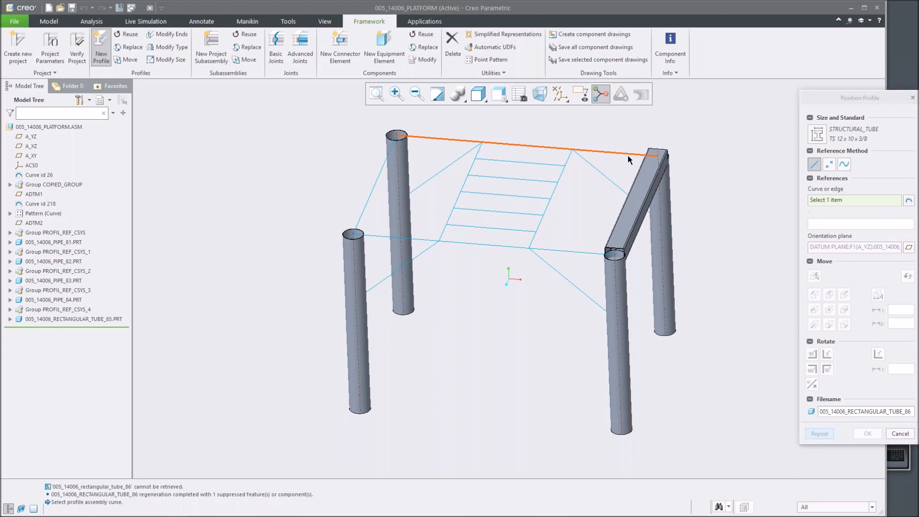
{"action": "middle_click", "coordinate": [602, 191]}
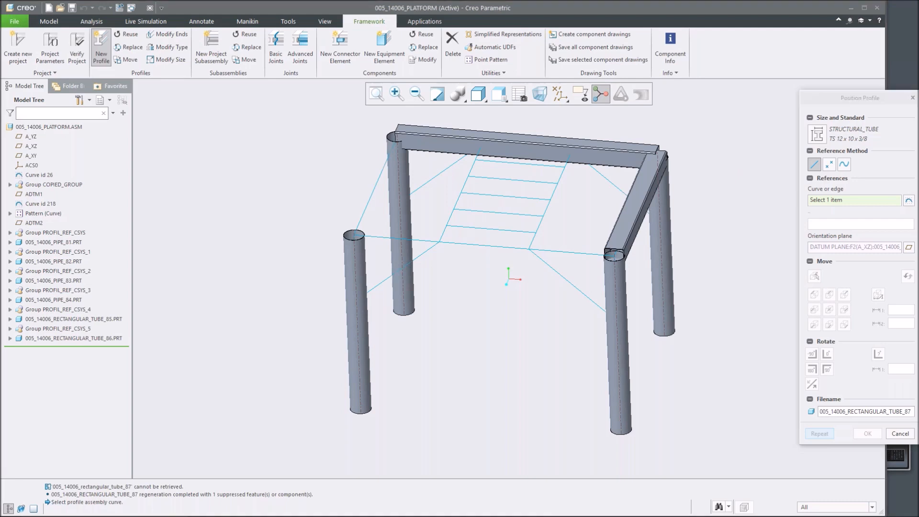
{"action": "left_click", "coordinate": [372, 194]}
{"action": "middle_click", "coordinate": [578, 256]}
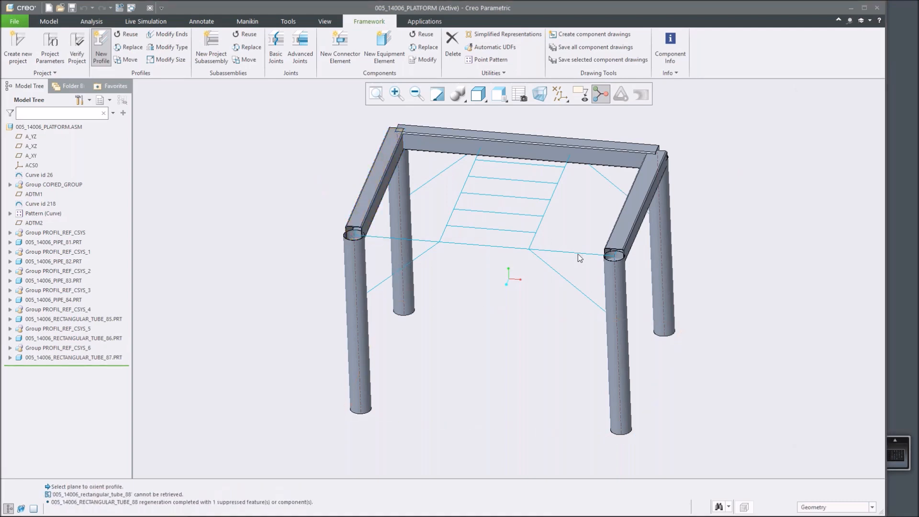
Place a tube along the front top skeleton curve, finish positioning and close the New Profile dialog.
{"action": "left_click", "coordinate": [578, 255]}
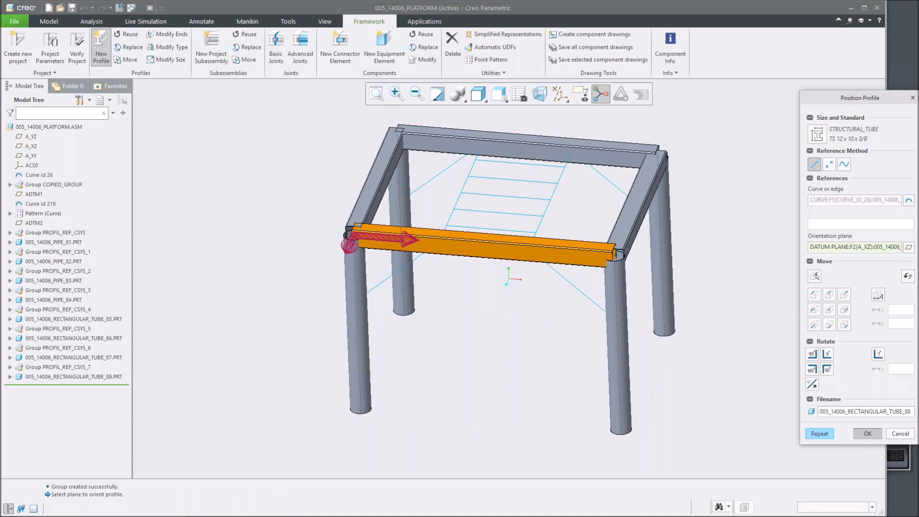
{"action": "left_click", "coordinate": [868, 434]}
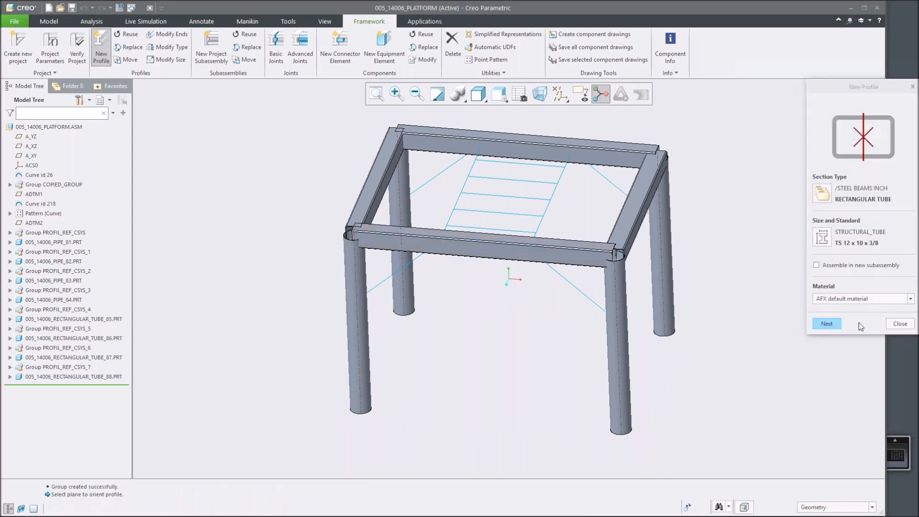
{"action": "left_click", "coordinate": [899, 324]}
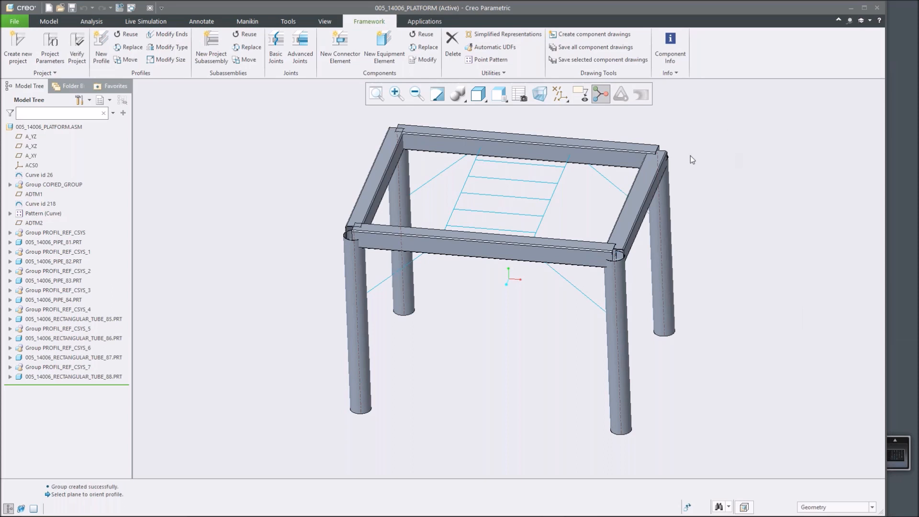
Inspect the corner joint where the front and right-side top tubes meet above the front-right leg.
{"action": "scroll", "coordinate": [709, 134], "scroll_direction": "up", "scroll_amount": 2}
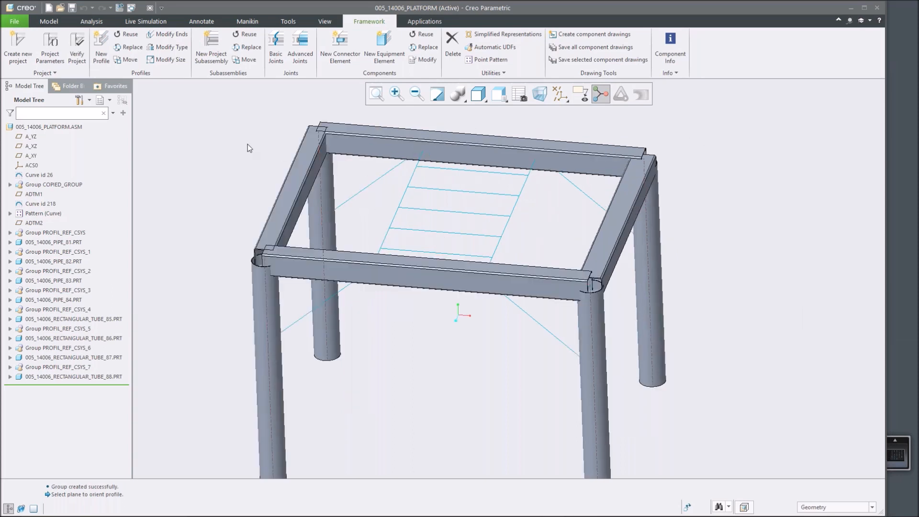
{"action": "scroll", "coordinate": [608, 286], "scroll_direction": "up", "scroll_amount": 5}
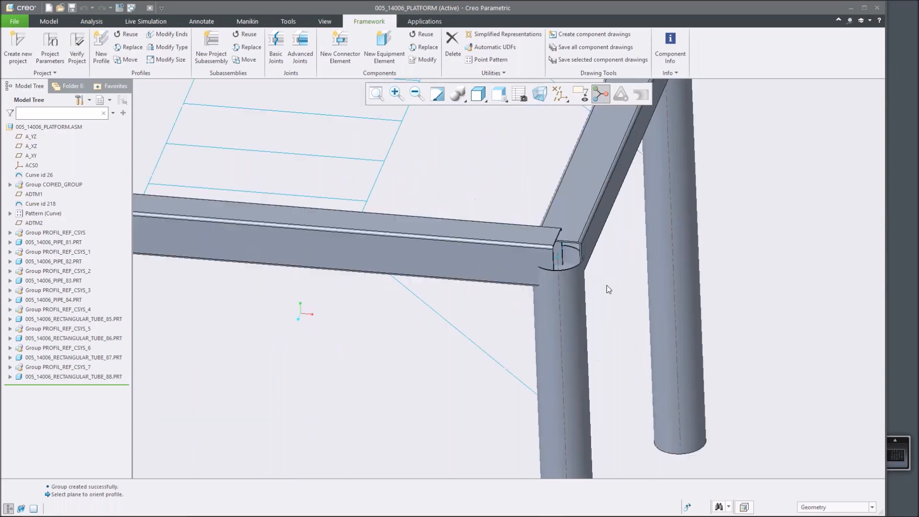
{"action": "scroll", "coordinate": [593, 241], "scroll_direction": "down", "scroll_amount": 5}
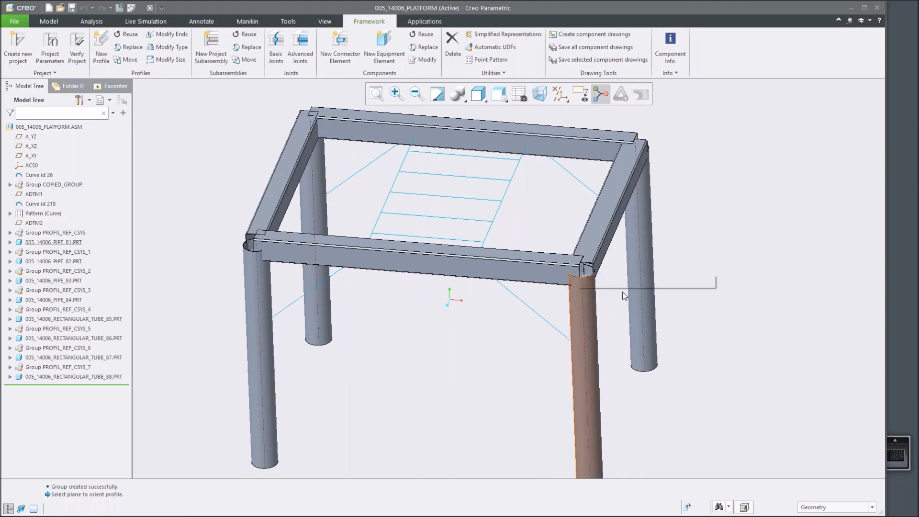
{"action": "scroll", "coordinate": [583, 288], "scroll_direction": "up", "scroll_amount": 4}
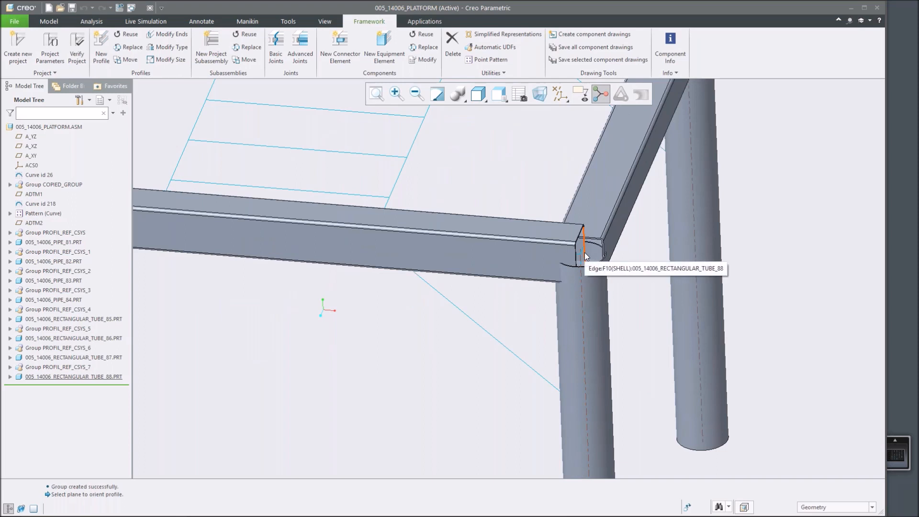
{"action": "scroll", "coordinate": [584, 252], "scroll_direction": "down", "scroll_amount": 3}
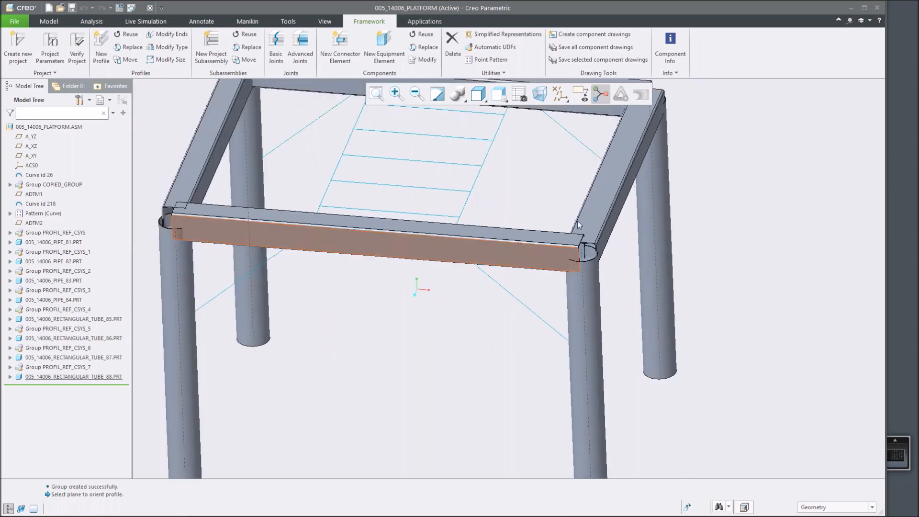
{"action": "scroll", "coordinate": [573, 195], "scroll_direction": "up", "scroll_amount": 2}
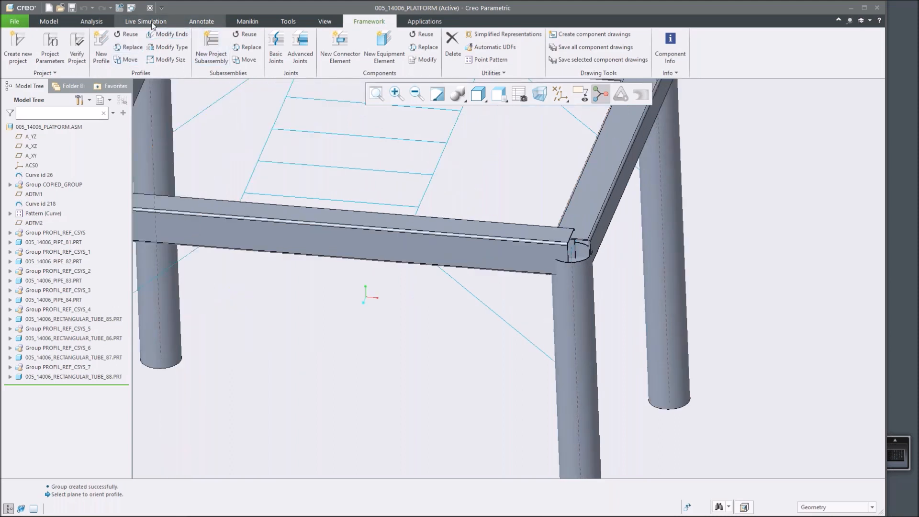
Start moving the right-side top tube and rotate it about its axis in repeated steps.
{"action": "left_click", "coordinate": [128, 60]}
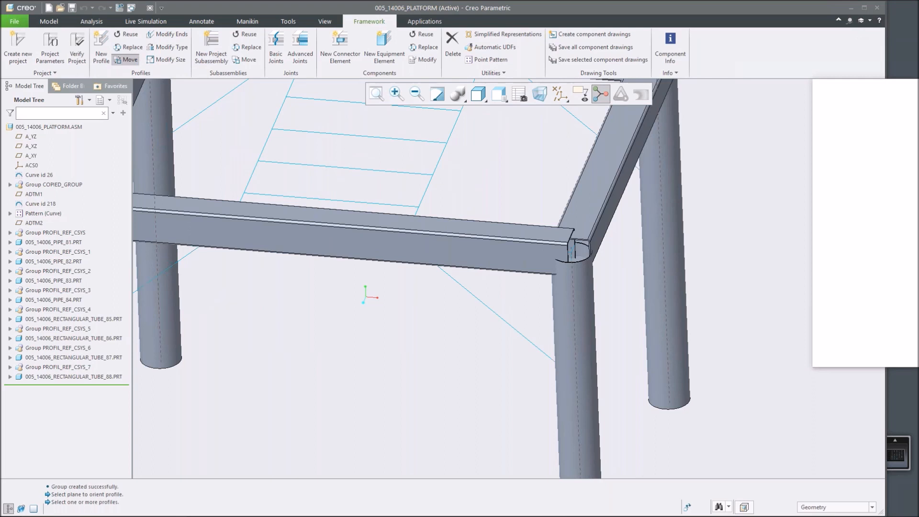
{"action": "scroll", "coordinate": [584, 205], "scroll_direction": "down", "scroll_amount": 1}
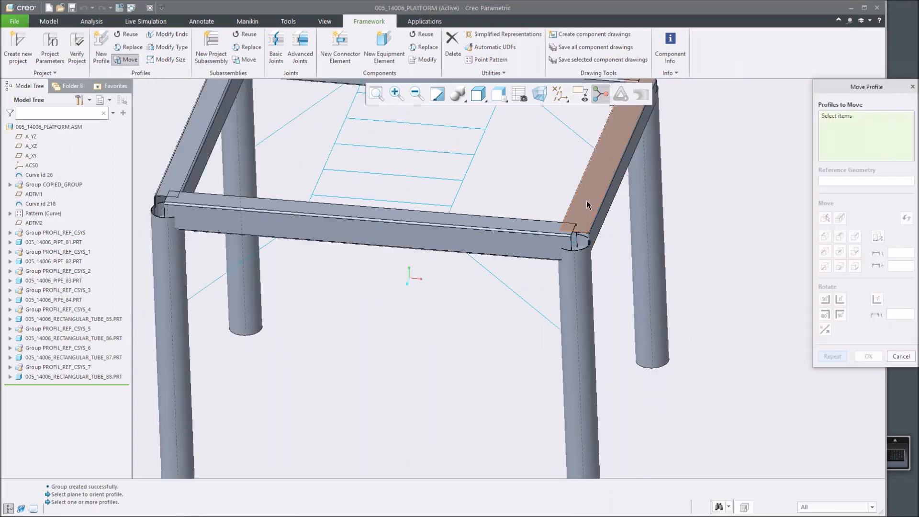
{"action": "left_click", "coordinate": [587, 200]}
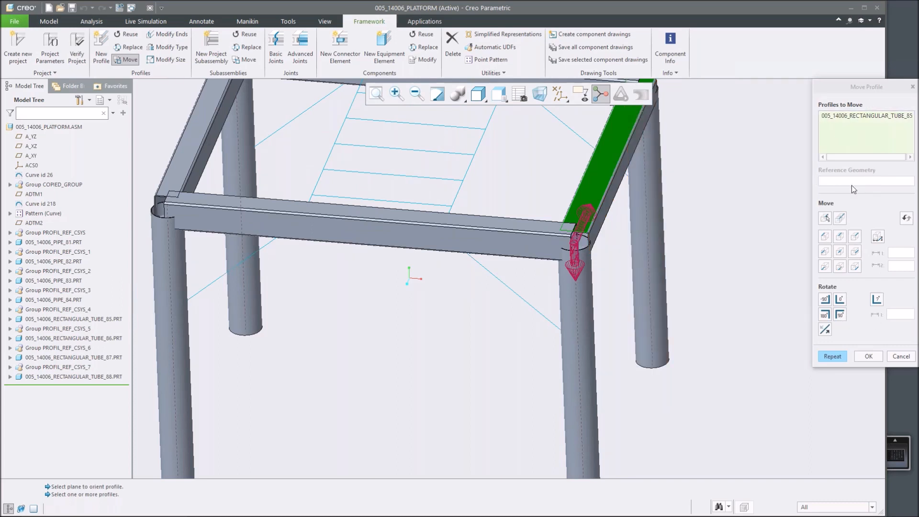
{"action": "scroll", "coordinate": [625, 231], "scroll_direction": "up", "scroll_amount": 3}
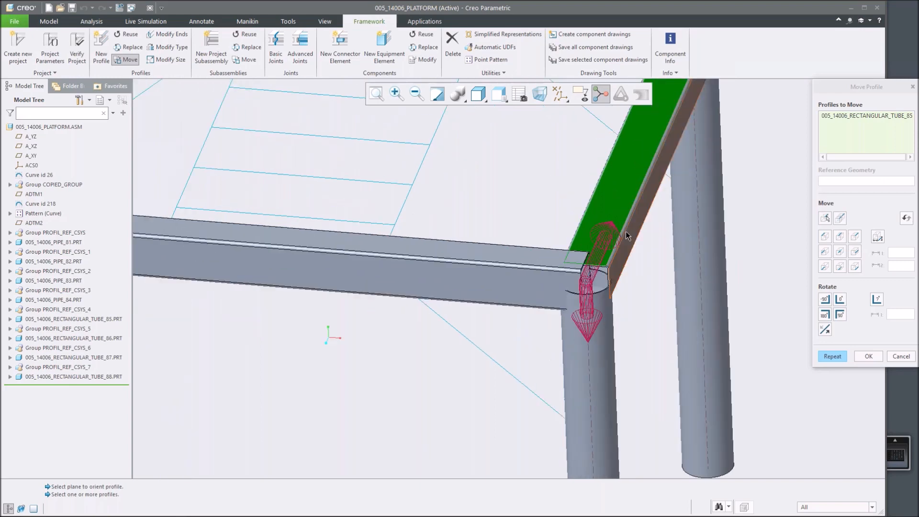
{"action": "scroll", "coordinate": [625, 231], "scroll_direction": "down", "scroll_amount": 2}
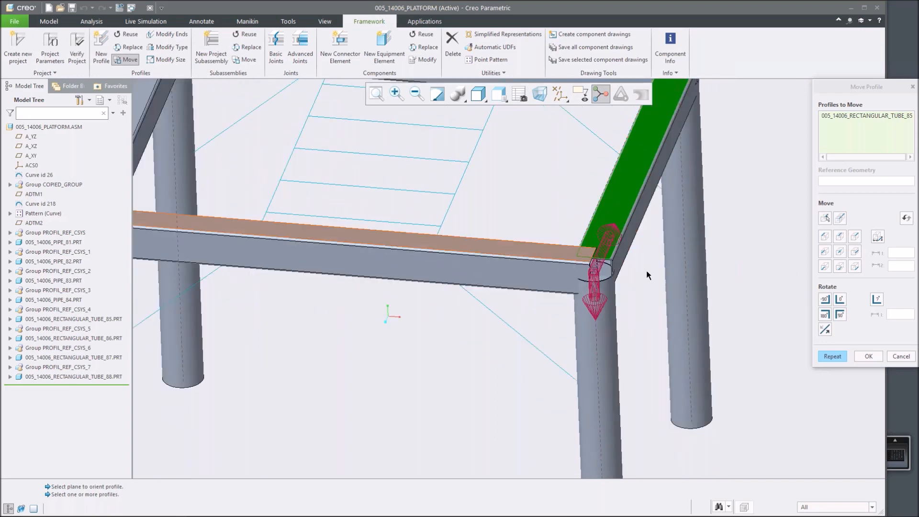
{"action": "left_click", "coordinate": [825, 300]}
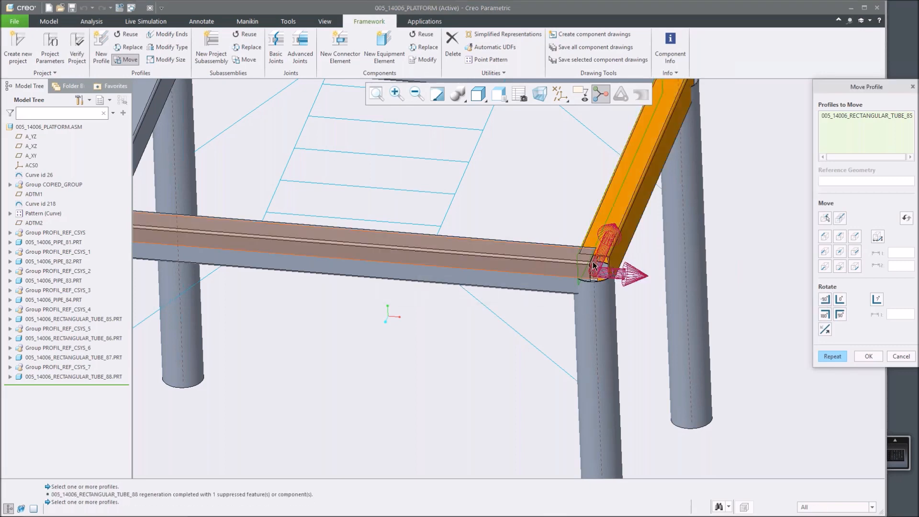
{"action": "scroll", "coordinate": [599, 264], "scroll_direction": "up", "scroll_amount": 1}
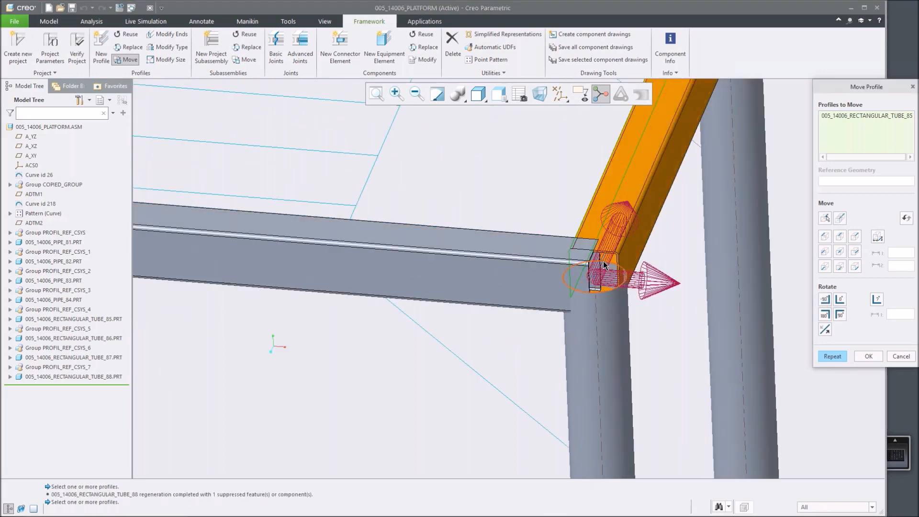
{"action": "scroll", "coordinate": [604, 265], "scroll_direction": "up", "scroll_amount": 1}
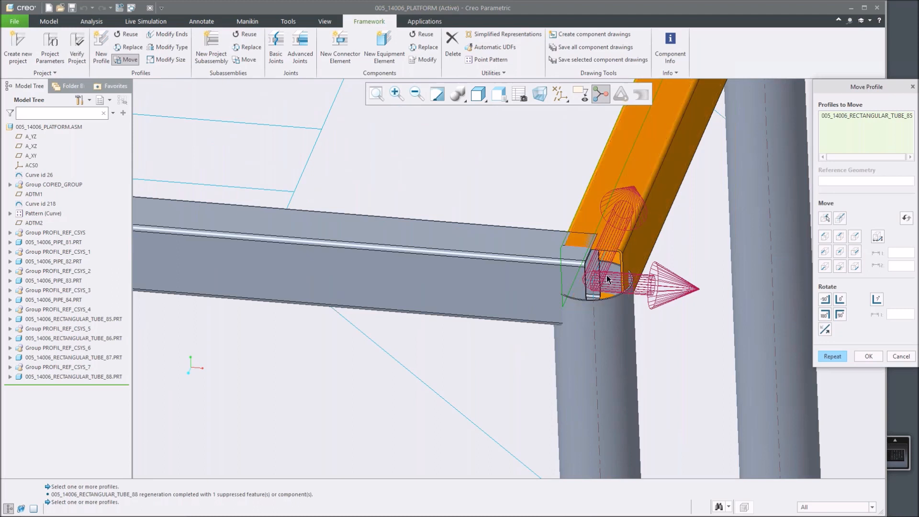
{"action": "left_click", "coordinate": [825, 300]}
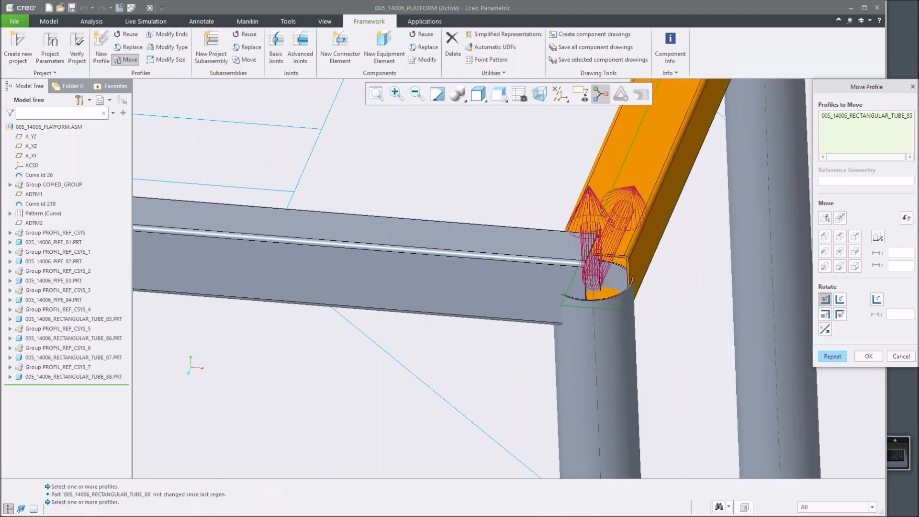
{"action": "left_click", "coordinate": [825, 300]}
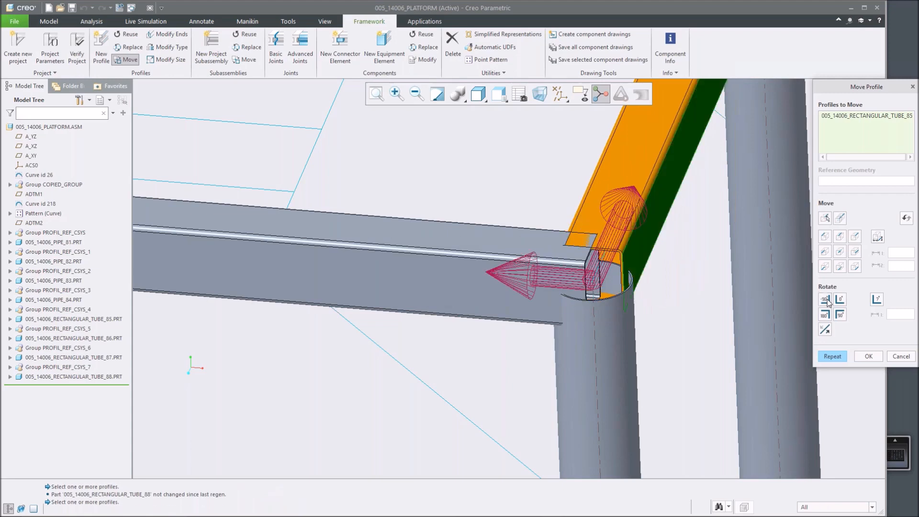
{"action": "left_click", "coordinate": [825, 299]}
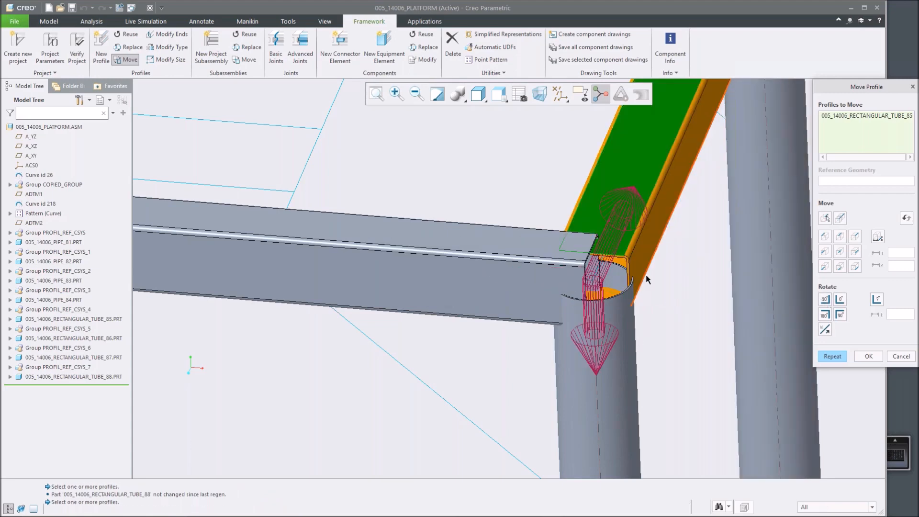
Try rotating the right-side top tube further about its axis and reset its orientation.
{"action": "middle_click_drag", "start_coordinate": [642, 243], "coordinate": [641, 273]}
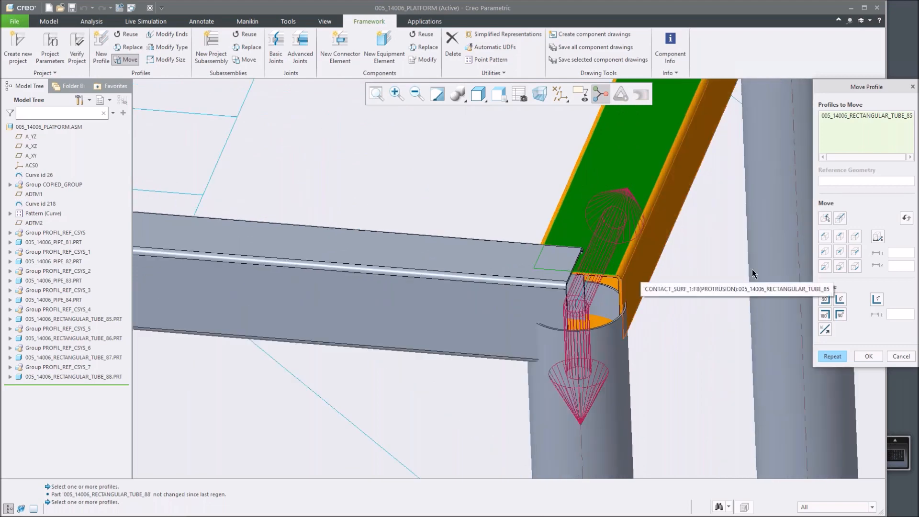
{"action": "left_click", "coordinate": [906, 218]}
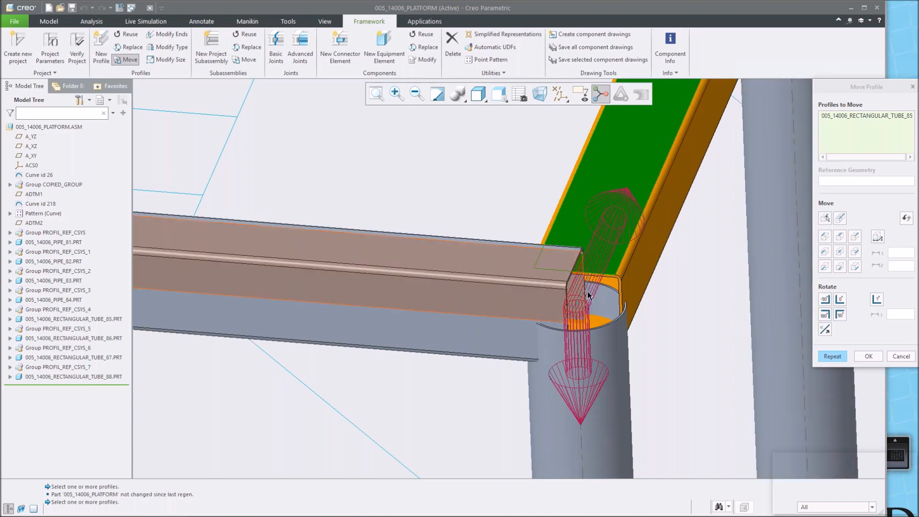
{"action": "scroll", "coordinate": [632, 309], "scroll_direction": "up", "scroll_amount": 3}
{"action": "middle_click_drag", "start_coordinate": [636, 311], "coordinate": [500, 328]}
{"action": "scroll", "coordinate": [500, 328], "scroll_direction": "up", "scroll_amount": 2}
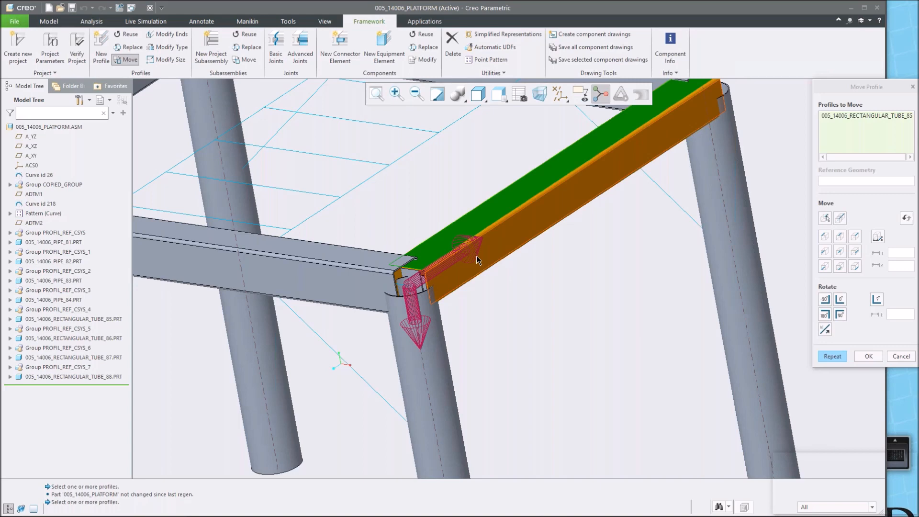
{"action": "scroll", "coordinate": [406, 286], "scroll_direction": "down", "scroll_amount": 1}
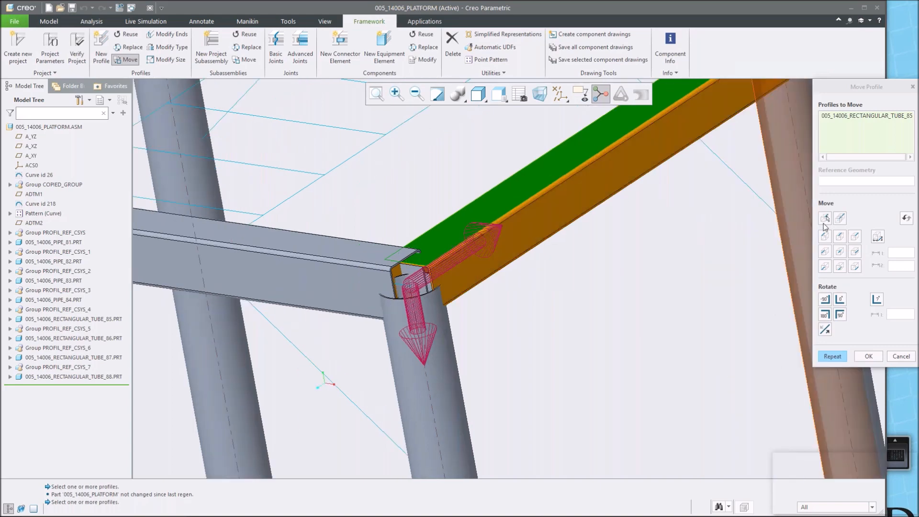
Try alternative move positions for the right-side top tube, reset them and cancel the move definition.
{"action": "left_click", "coordinate": [824, 219]}
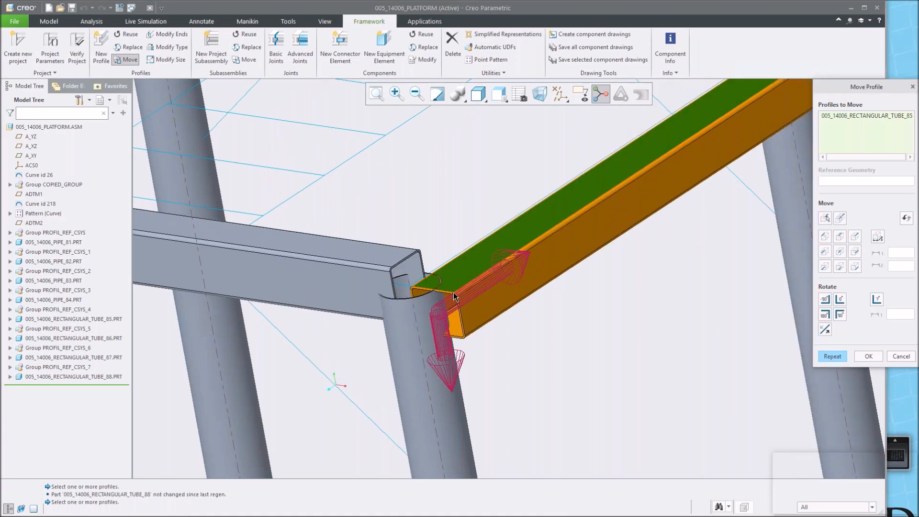
{"action": "left_click", "coordinate": [855, 236]}
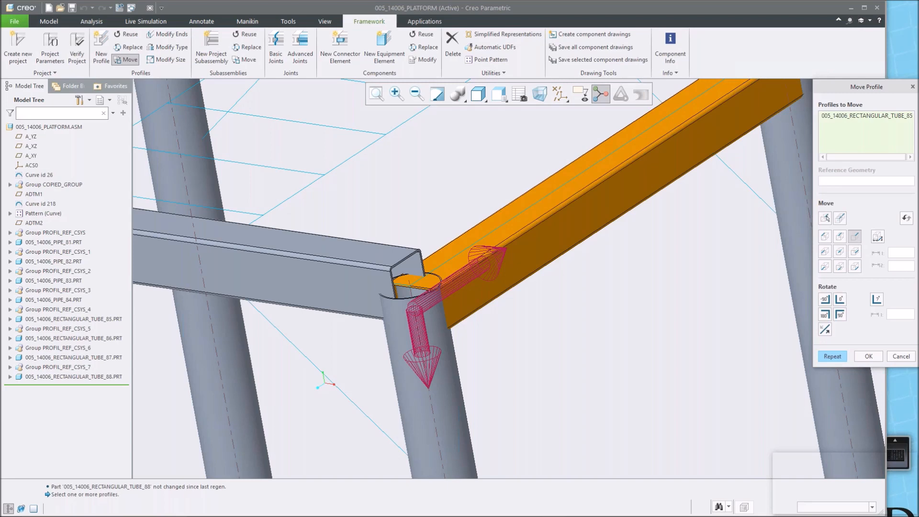
{"action": "left_click", "coordinate": [824, 267]}
{"action": "left_click", "coordinate": [839, 267]}
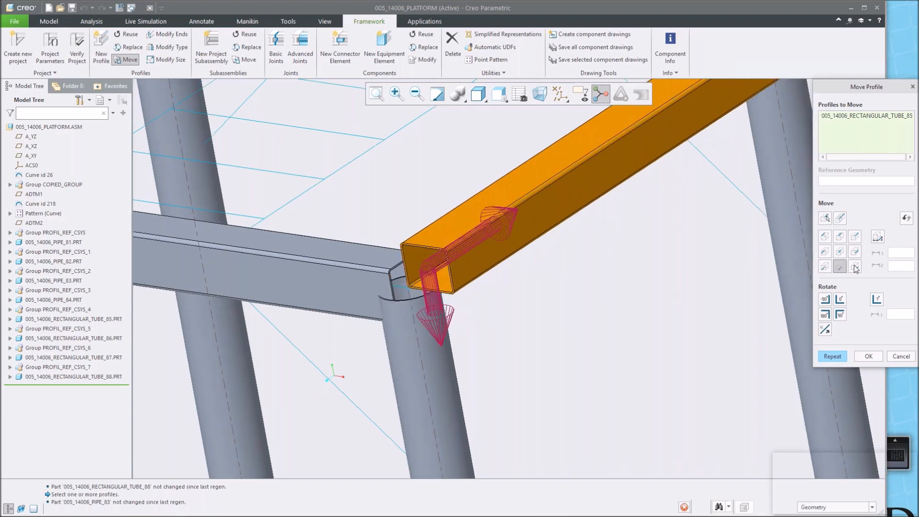
{"action": "left_click", "coordinate": [855, 266]}
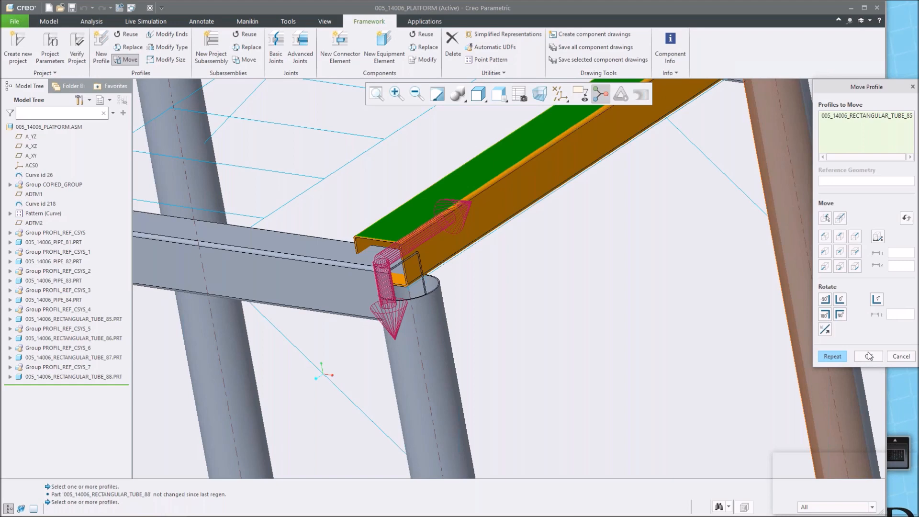
{"action": "left_click", "coordinate": [906, 218]}
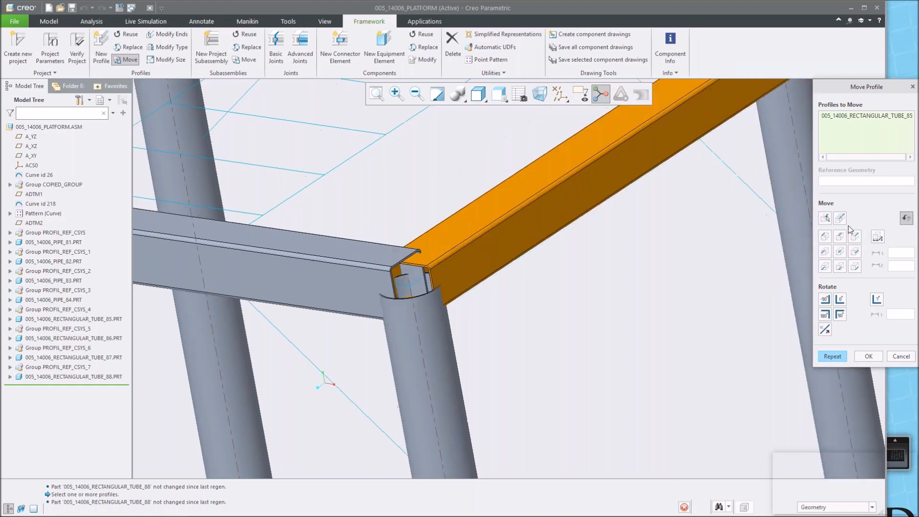
{"action": "left_click", "coordinate": [898, 359]}
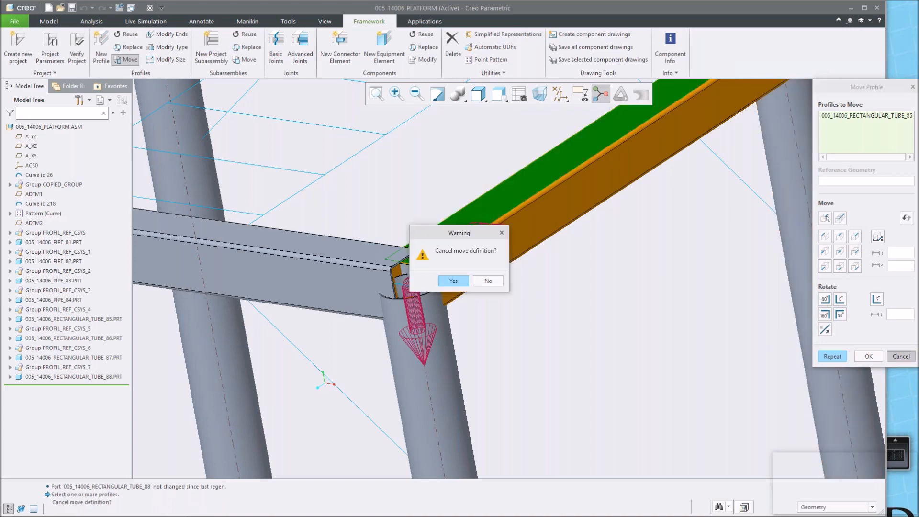
{"action": "left_click", "coordinate": [453, 281]}
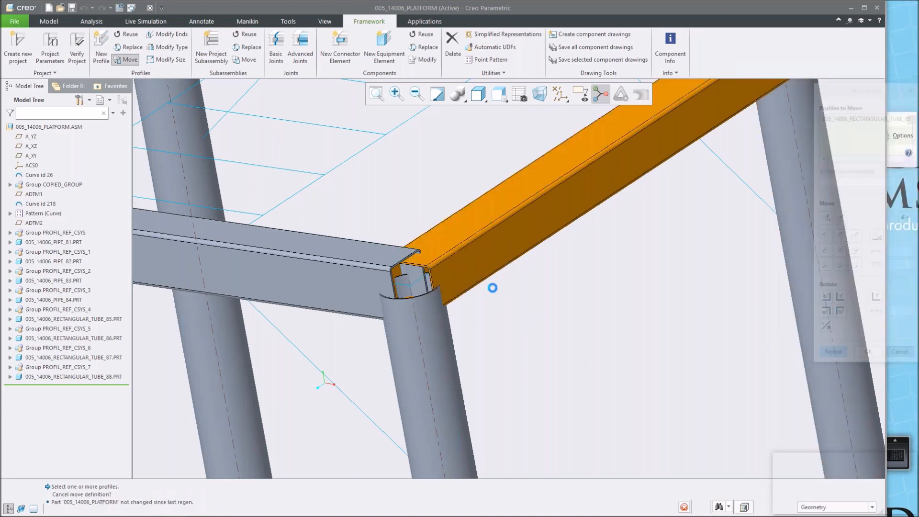
Check the right-side top tube's size and standard with Modify Size, then cancel.
{"action": "mouse_move", "coordinate": [493, 288]}
{"action": "middle_mouse_down"}
{"action": "mouse_move", "coordinate": [460, 269]}
{"action": "mouse_move", "coordinate": [440, 279]}
{"action": "mouse_move", "coordinate": [509, 285]}
{"action": "mouse_move", "coordinate": [521, 272]}
{"action": "middle_mouse_up"}
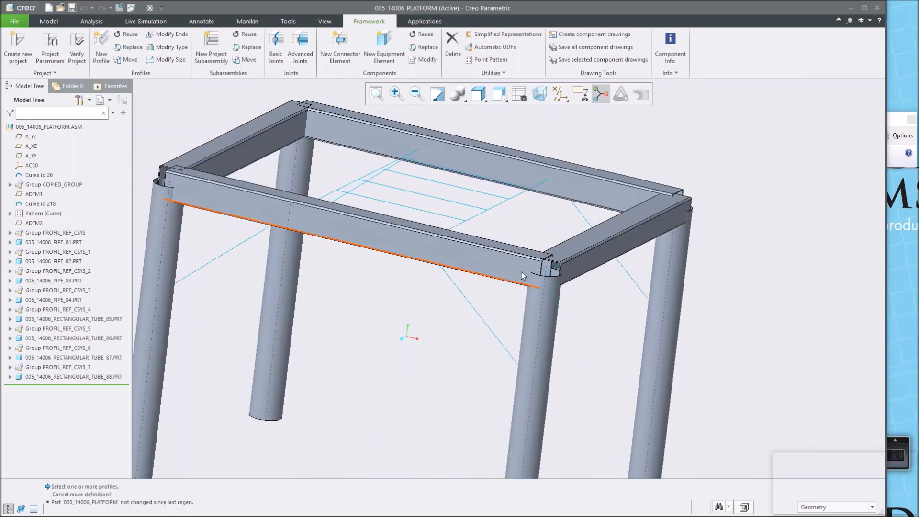
{"action": "scroll", "coordinate": [522, 272], "scroll_direction": "down", "scroll_amount": 2}
{"action": "scroll", "coordinate": [615, 285], "scroll_direction": "down", "scroll_amount": 4}
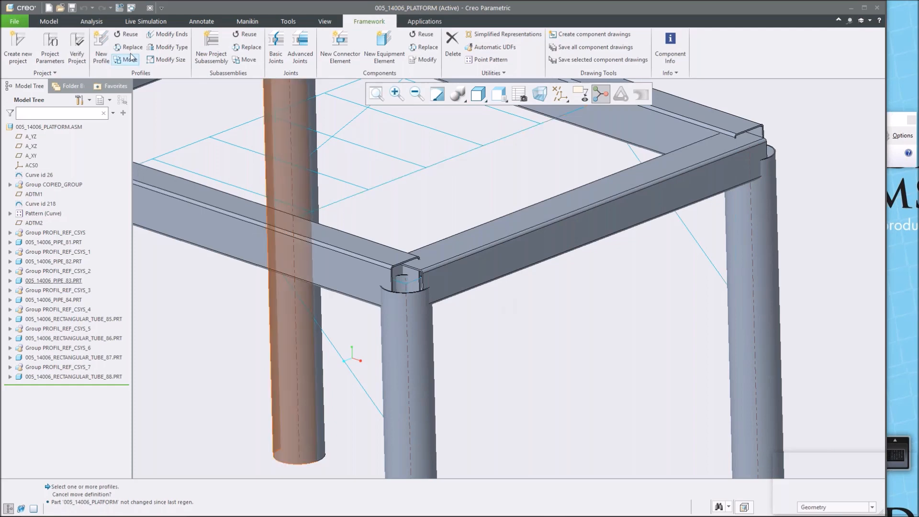
{"action": "left_click", "coordinate": [166, 59]}
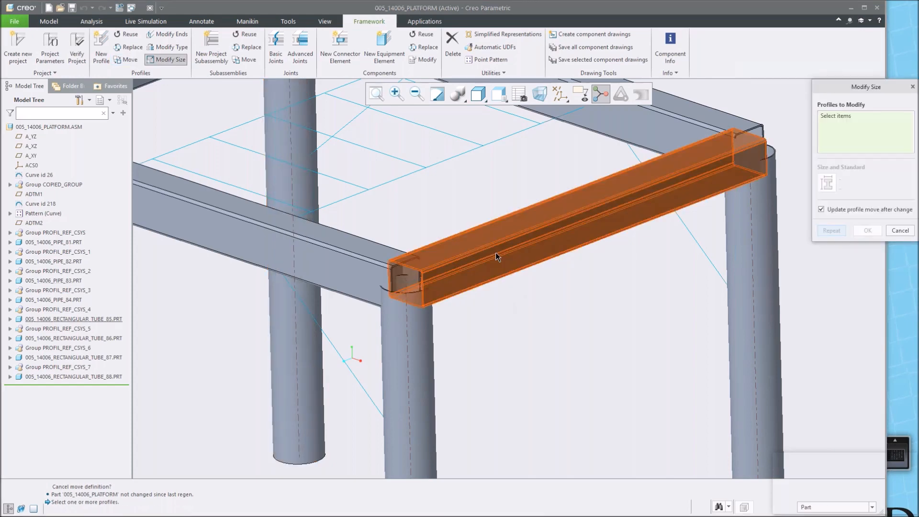
{"action": "left_click", "coordinate": [495, 257]}
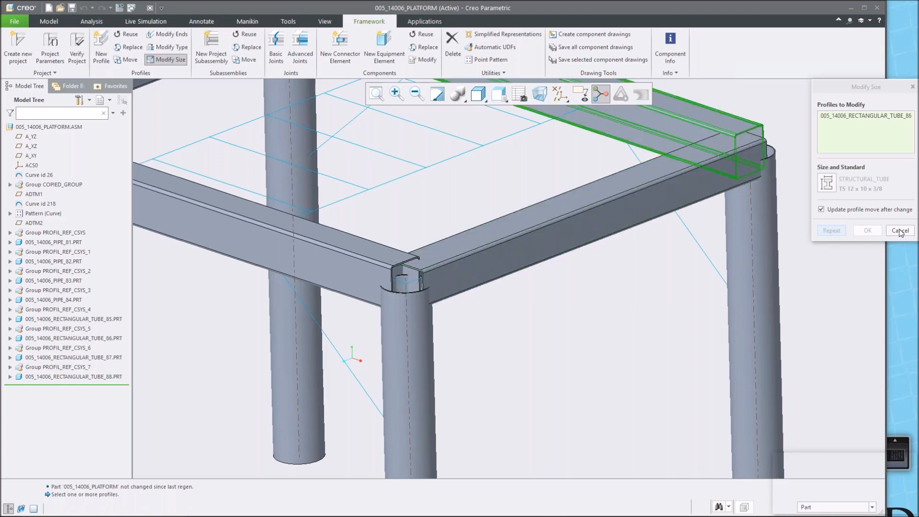
{"action": "left_click", "coordinate": [900, 231]}
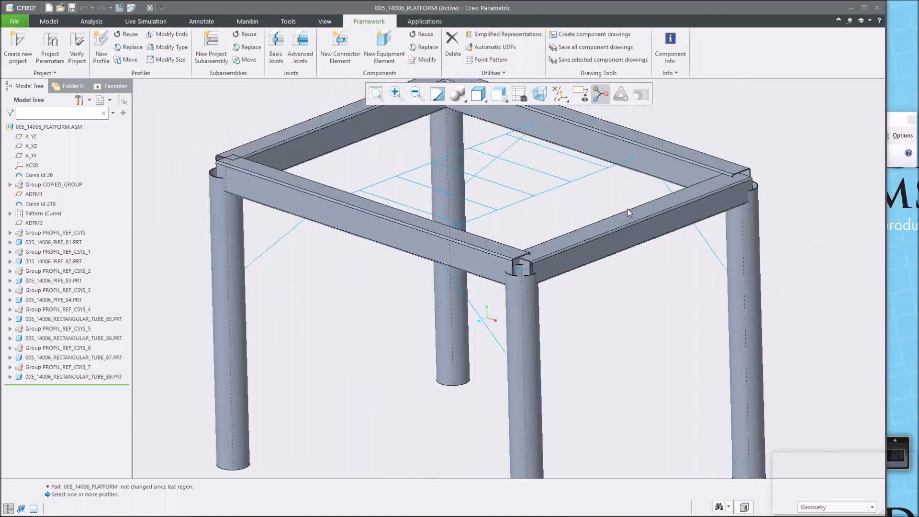
Join the front-right leg's top end to the right-side top tube with a profile-end-to-profile Basic Joint.
{"action": "middle_click_drag", "start_coordinate": [540, 290], "coordinate": [547, 306], "text": "shift"}
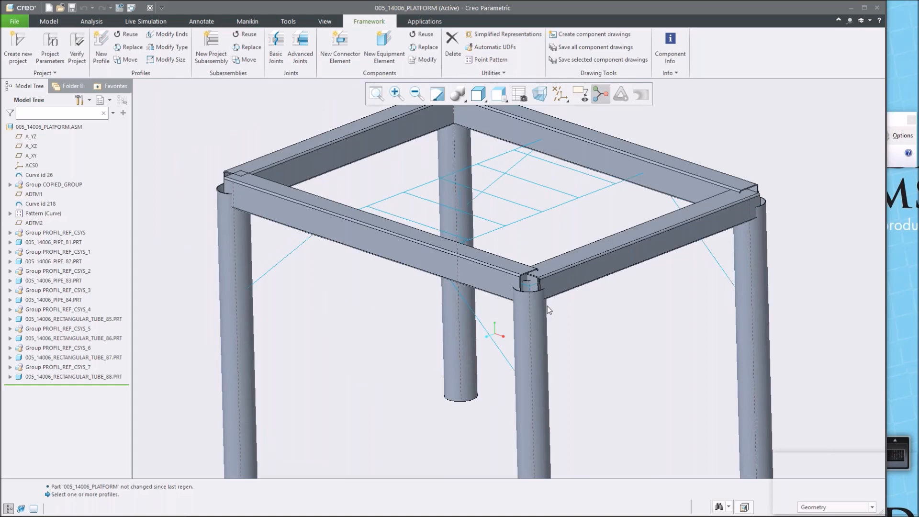
{"action": "scroll", "coordinate": [547, 306], "scroll_direction": "down", "scroll_amount": 2}
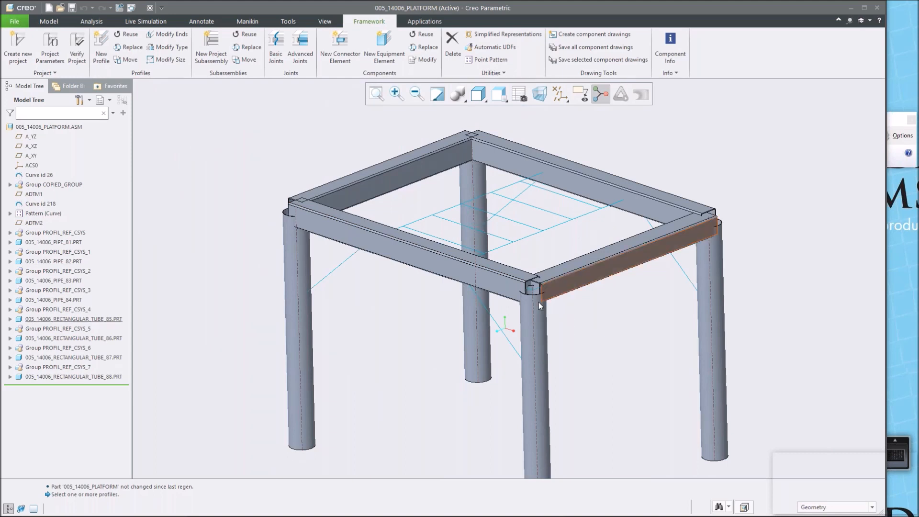
{"action": "scroll", "coordinate": [539, 302], "scroll_direction": "up", "scroll_amount": 3}
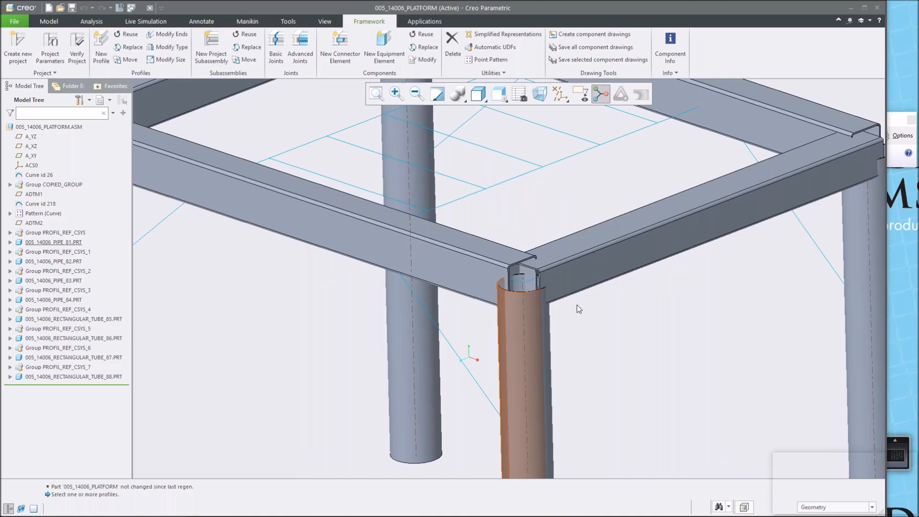
{"action": "left_click", "coordinate": [277, 51]}
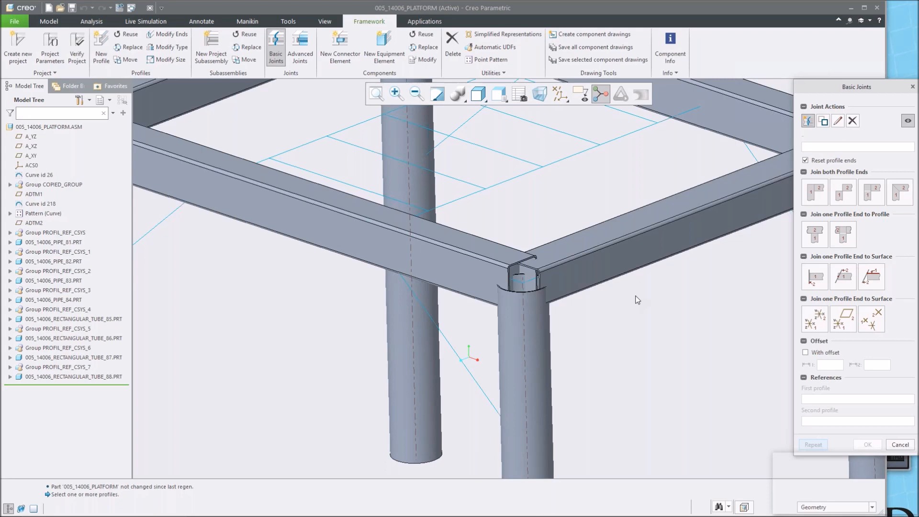
{"action": "scroll", "coordinate": [637, 300], "scroll_direction": "down", "scroll_amount": 3}
{"action": "scroll", "coordinate": [638, 300], "scroll_direction": "up", "scroll_amount": 2}
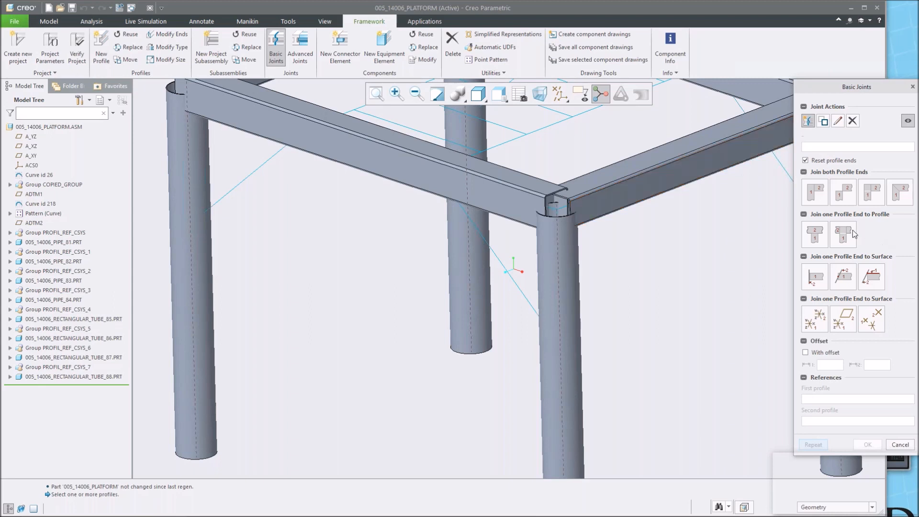
{"action": "left_click", "coordinate": [818, 238]}
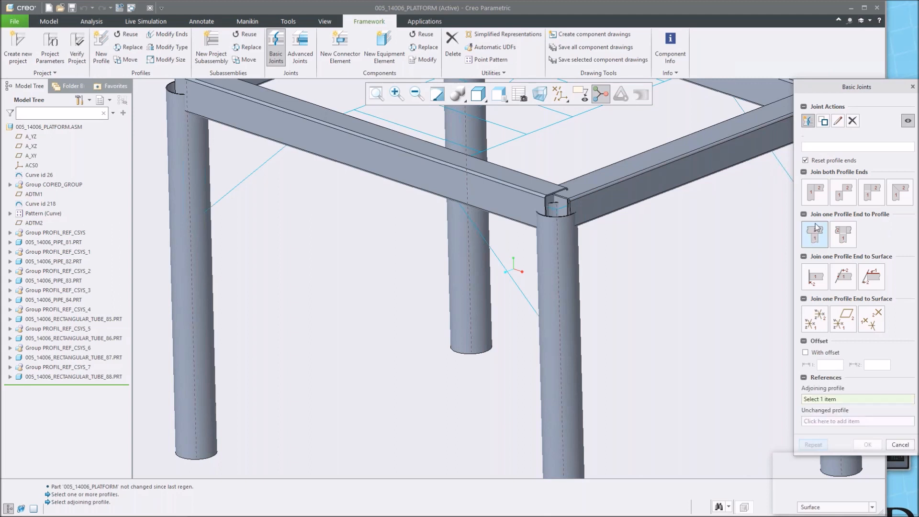
{"action": "left_click", "coordinate": [574, 281]}
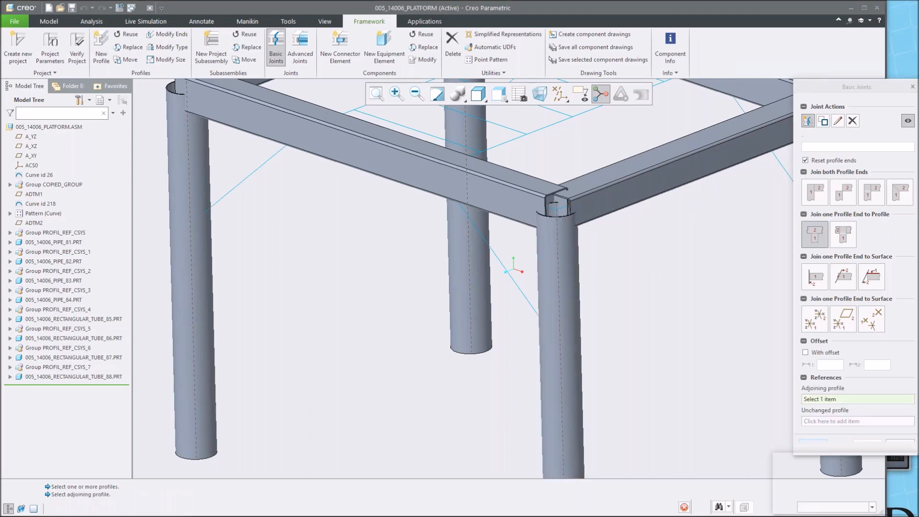
{"action": "left_click", "coordinate": [611, 204]}
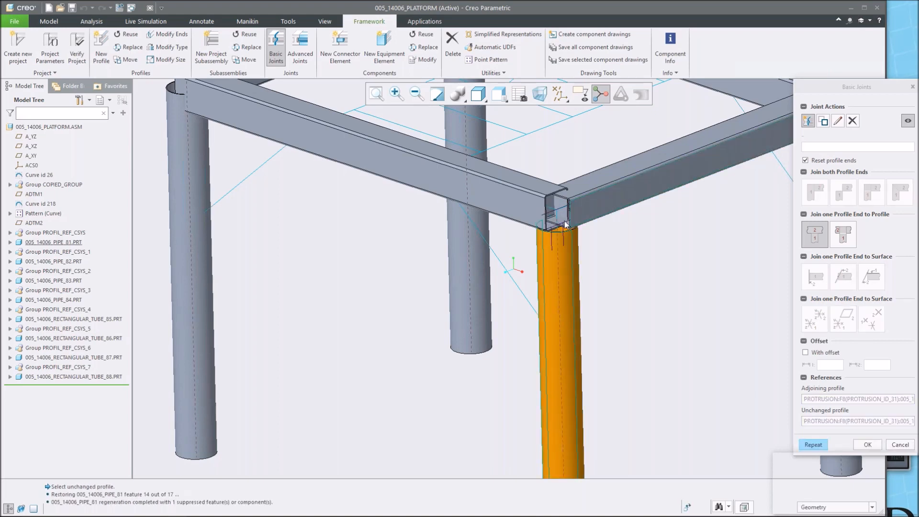
Inspect the new joint at the front-right leg from several angles and apply it for repetition.
{"action": "scroll", "coordinate": [567, 241], "scroll_direction": "down", "scroll_amount": 4}
{"action": "middle_click_drag", "start_coordinate": [567, 241], "coordinate": [593, 260]}
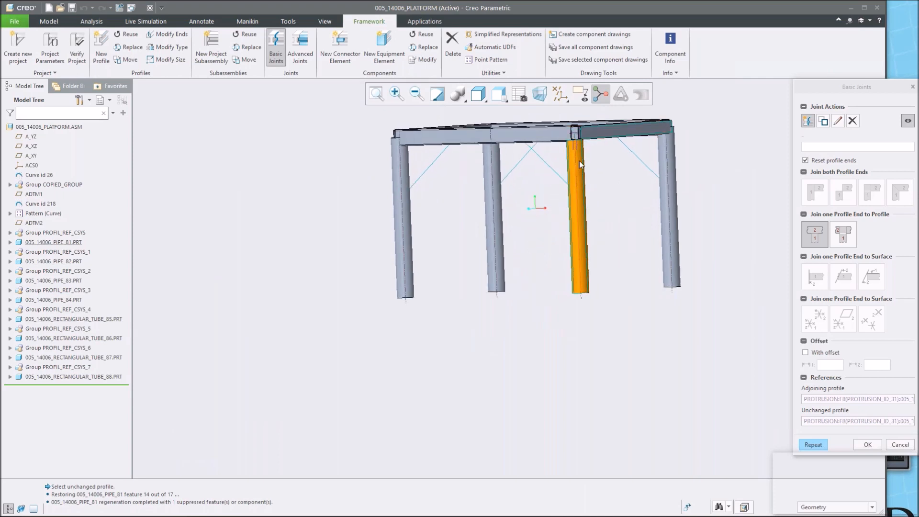
{"action": "mouse_move", "coordinate": [589, 170]}
{"action": "middle_mouse_down"}
{"action": "mouse_move", "coordinate": [610, 171]}
{"action": "mouse_move", "coordinate": [600, 178]}
{"action": "middle_mouse_up"}
{"action": "scroll", "coordinate": [569, 153], "scroll_direction": "down", "scroll_amount": 2}
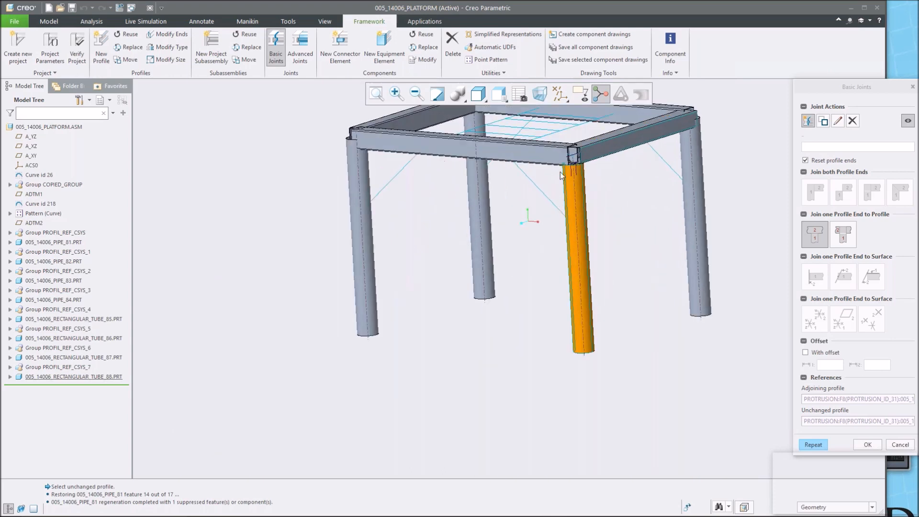
{"action": "scroll", "coordinate": [562, 175], "scroll_direction": "down", "scroll_amount": 2}
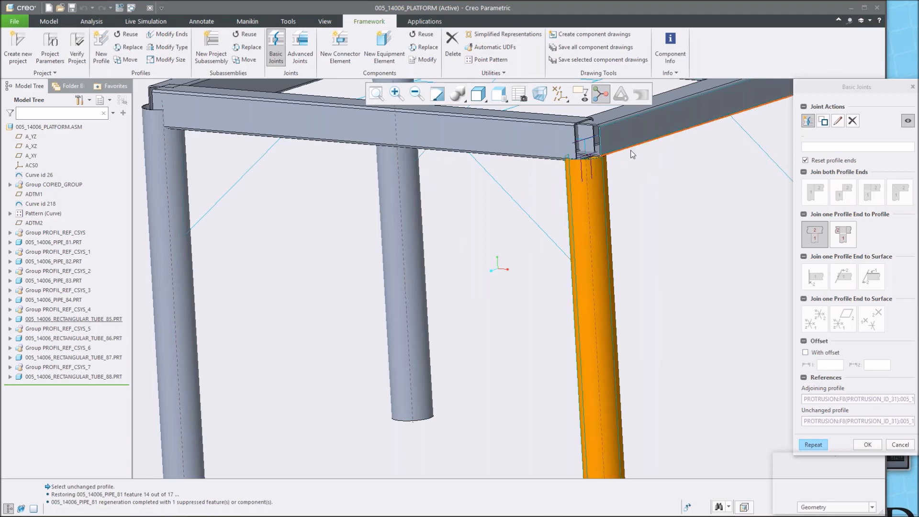
{"action": "scroll", "coordinate": [671, 176], "scroll_direction": "up", "scroll_amount": 3}
{"action": "middle_click_drag", "start_coordinate": [674, 180], "coordinate": [639, 205]}
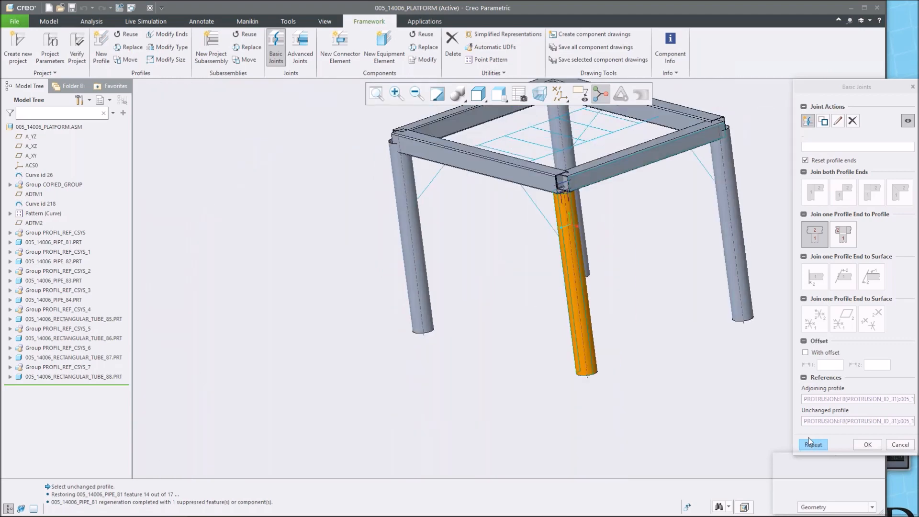
{"action": "left_click", "coordinate": [811, 444]}
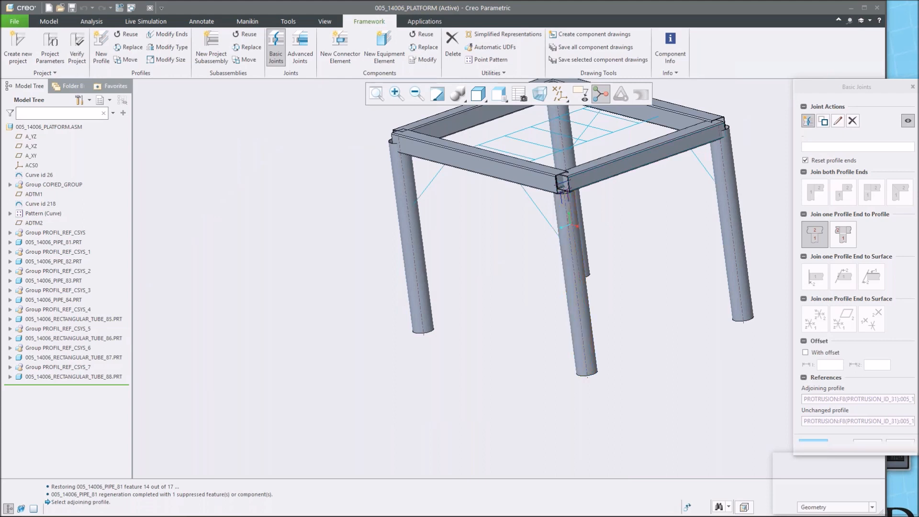
Join the back-right leg's top end to the adjoining top tube with the same joint type.
{"action": "left_click", "coordinate": [695, 142]}
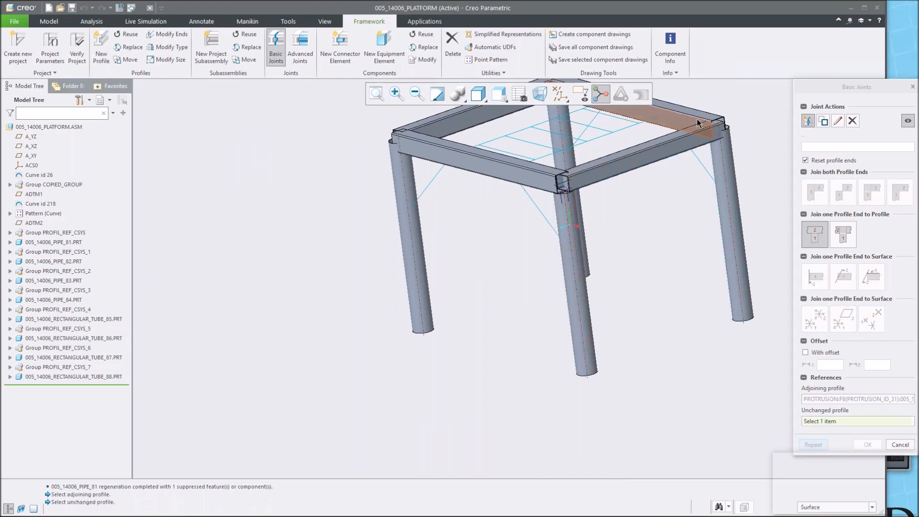
{"action": "left_click", "coordinate": [697, 121]}
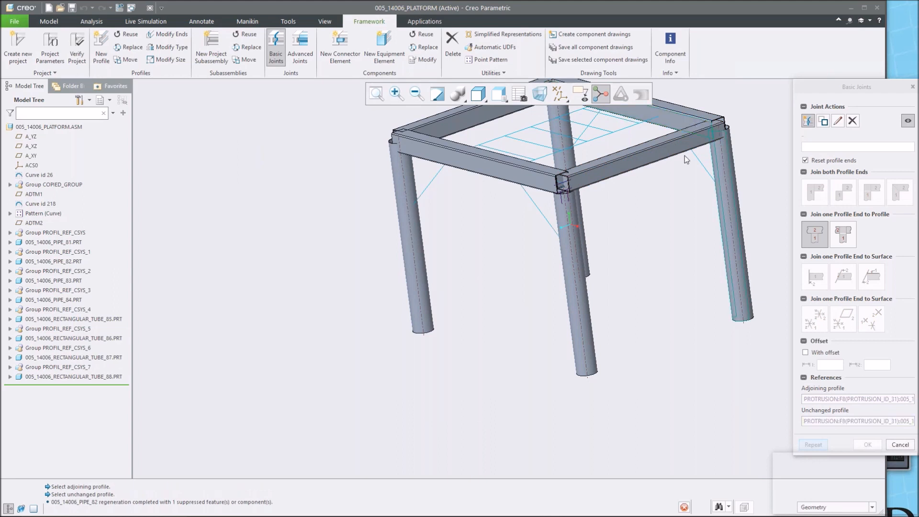
{"action": "middle_click", "coordinate": [665, 213]}
{"action": "scroll", "coordinate": [553, 189], "scroll_direction": "up", "scroll_amount": 4}
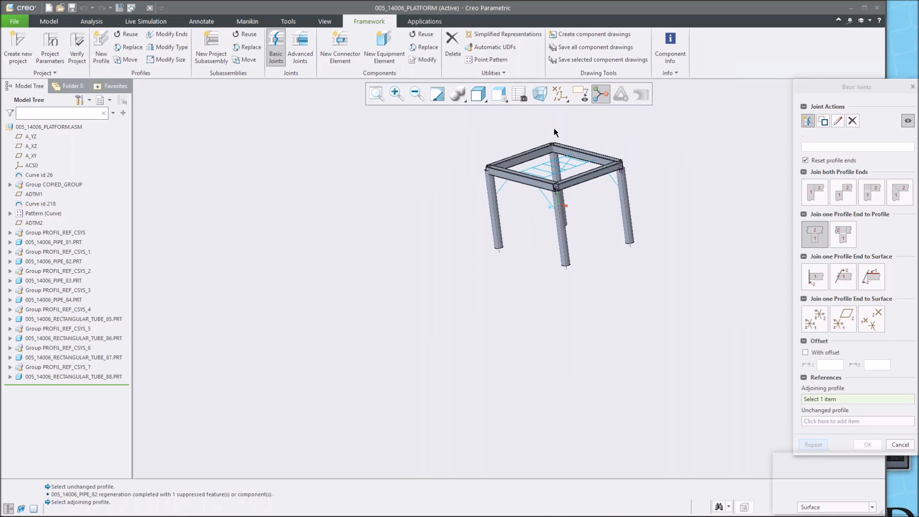
Join the back-left leg's top end to the back top tube and apply the joint.
{"action": "scroll", "coordinate": [554, 132], "scroll_direction": "down", "scroll_amount": 4}
{"action": "left_click", "coordinate": [513, 186]}
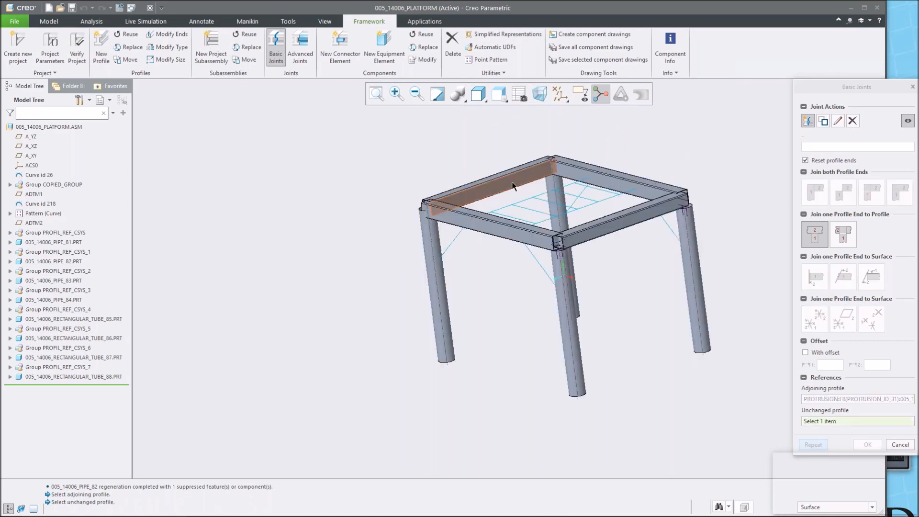
{"action": "left_click", "coordinate": [513, 186]}
{"action": "middle_click", "coordinate": [507, 274]}
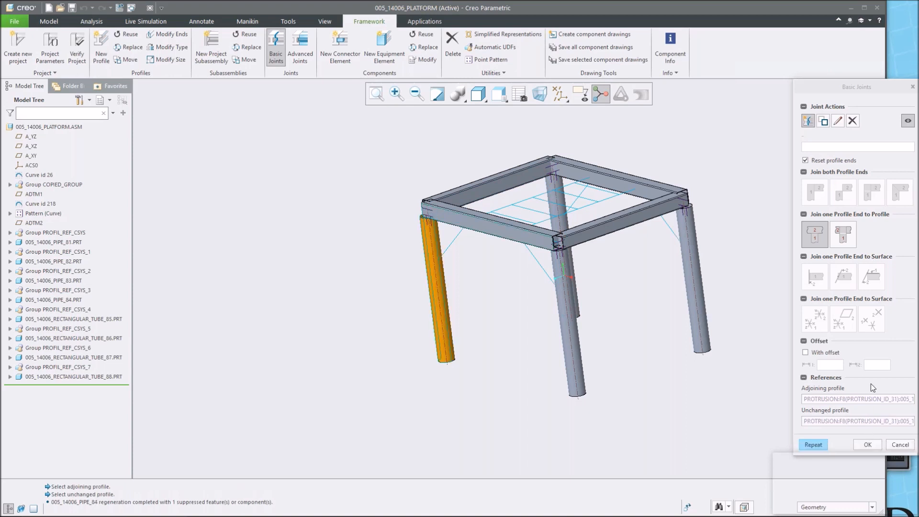
{"action": "left_click", "coordinate": [814, 445]}
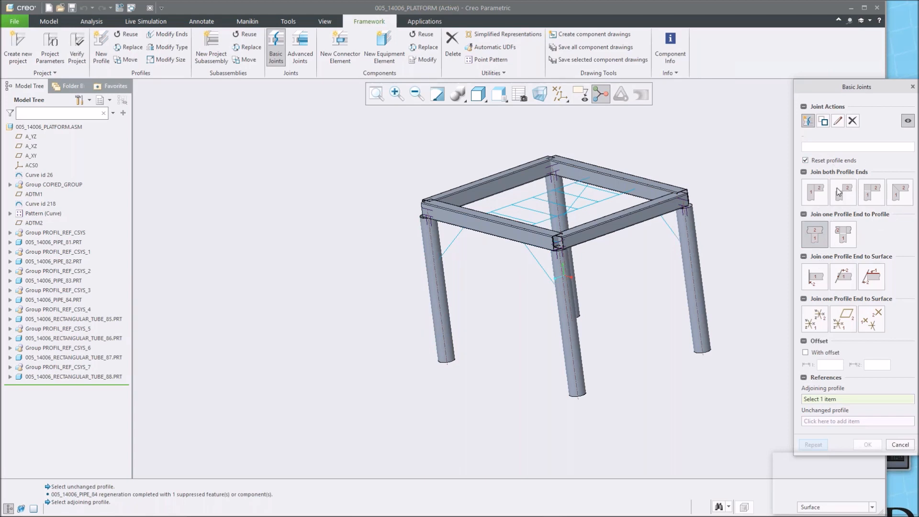
{"action": "scroll", "coordinate": [619, 245], "scroll_direction": "up", "scroll_amount": 4}
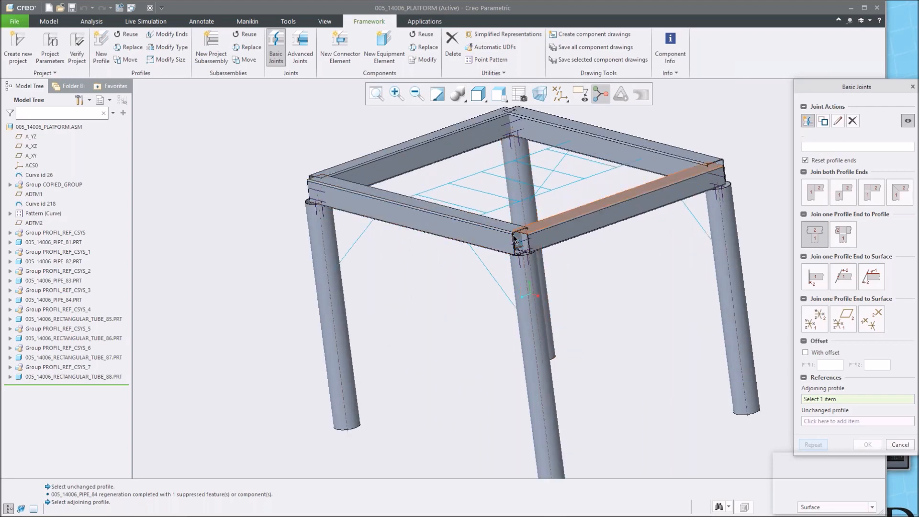
{"action": "scroll", "coordinate": [518, 244], "scroll_direction": "up", "scroll_amount": 3}
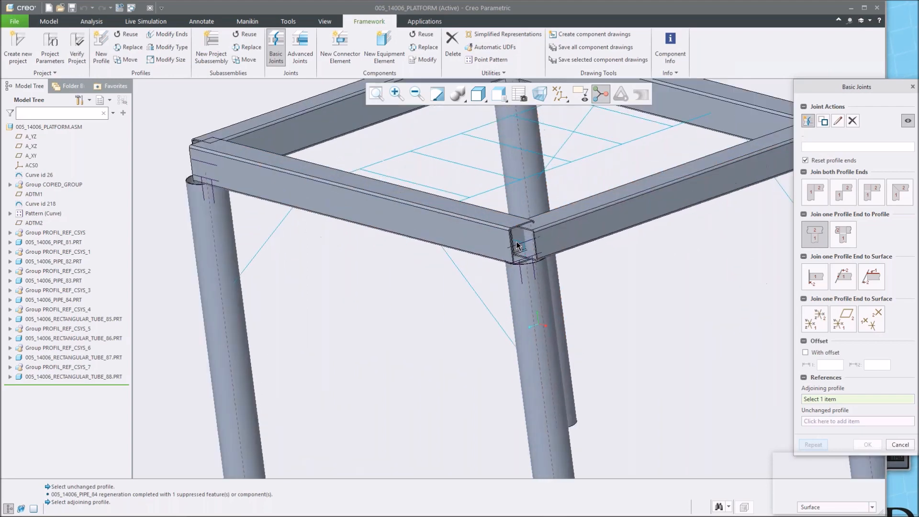
{"action": "scroll", "coordinate": [575, 225], "scroll_direction": "down", "scroll_amount": 5}
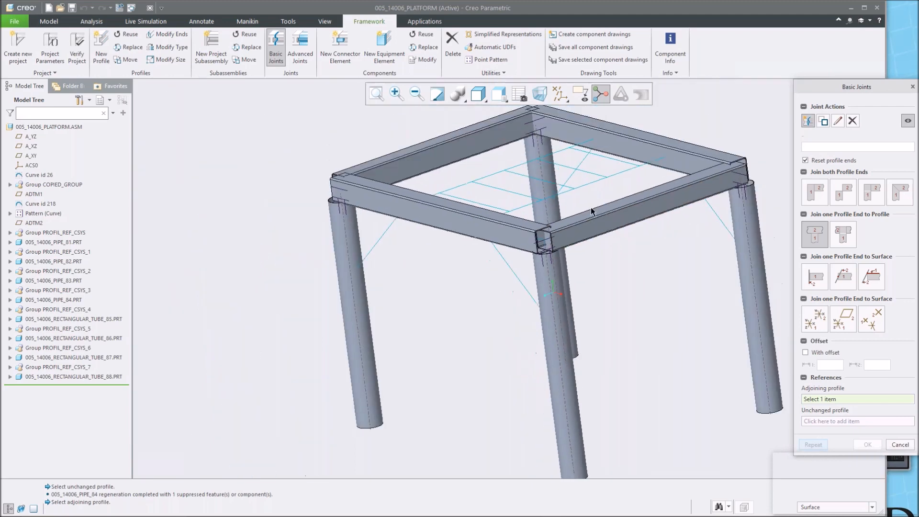
{"action": "scroll", "coordinate": [592, 211], "scroll_direction": "up", "scroll_amount": 3}
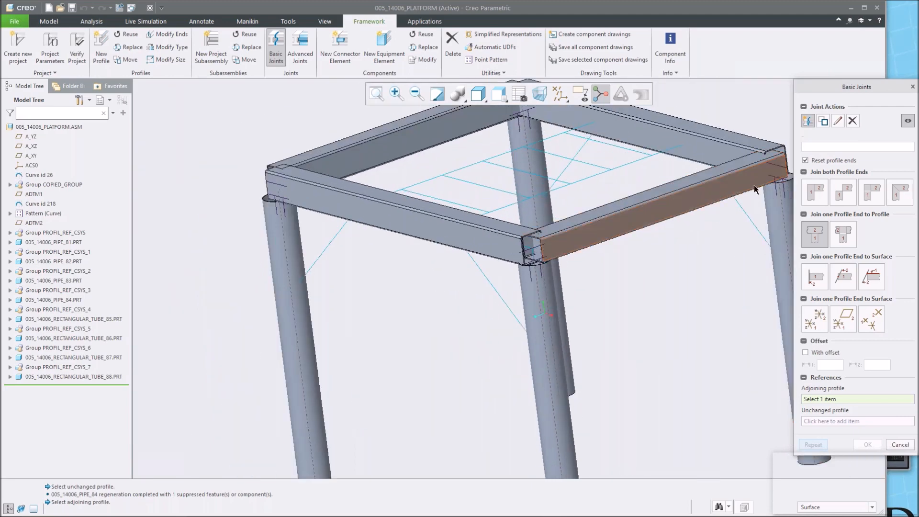
{"action": "left_click", "coordinate": [819, 235]}
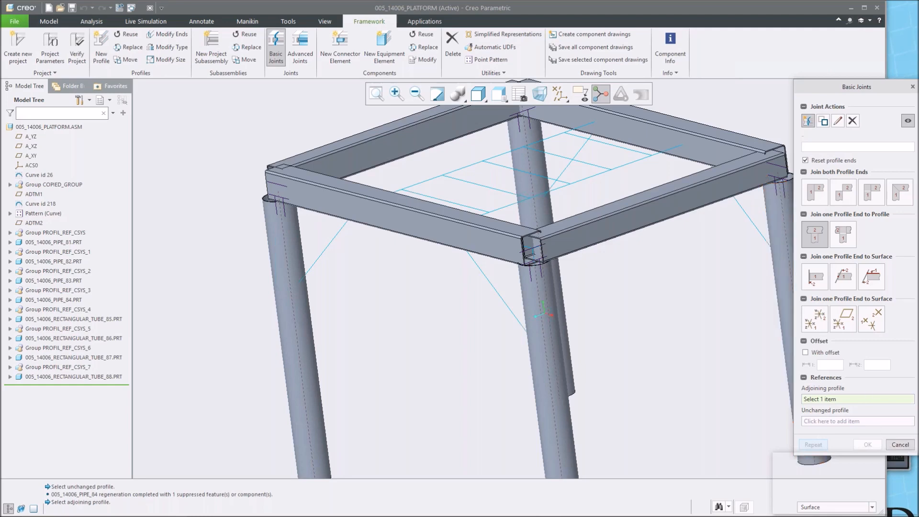
{"action": "left_click", "coordinate": [900, 445]}
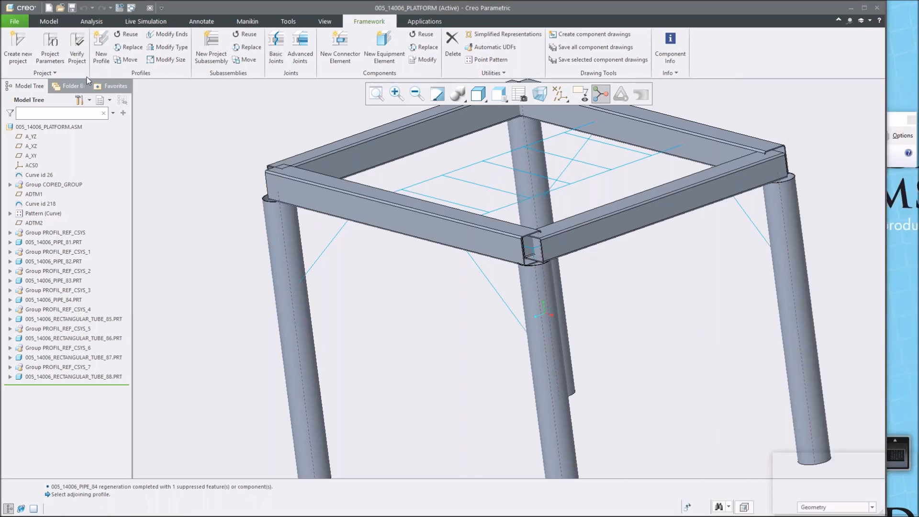
Move the right-side top tube profile with the Move Profile command.
{"action": "left_click", "coordinate": [127, 59]}
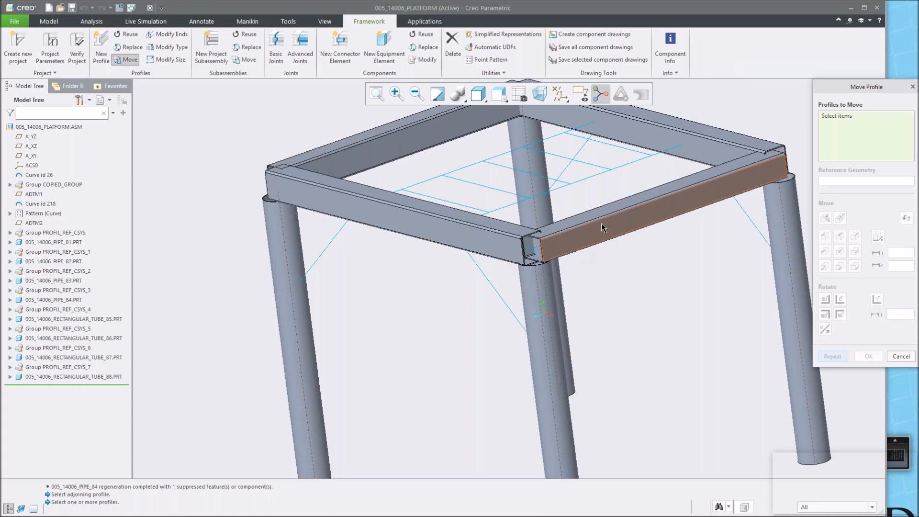
{"action": "left_click", "coordinate": [602, 224]}
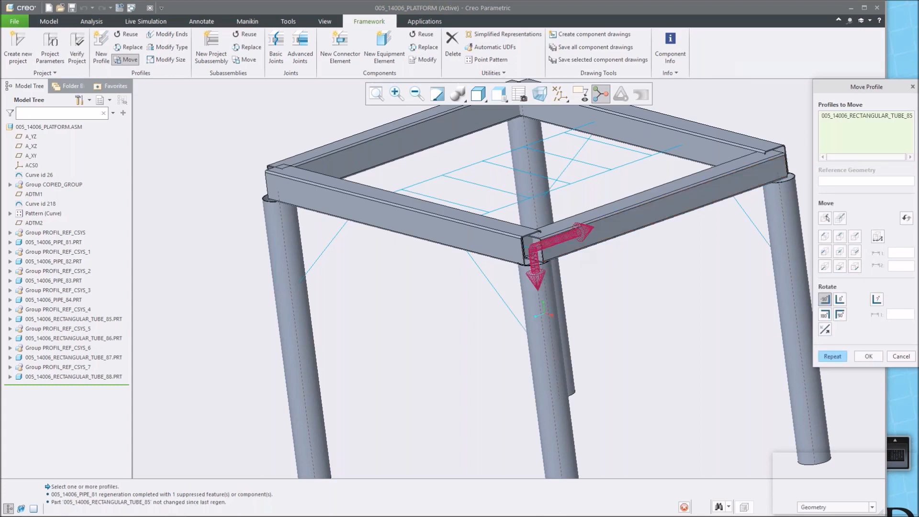
{"action": "middle_click", "coordinate": [701, 106]}
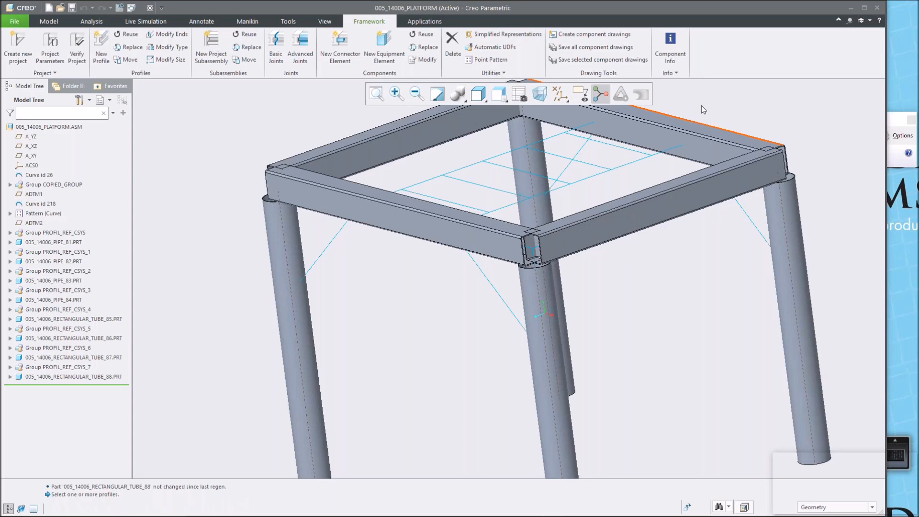
Join the two top tubes meeting at the front corner with a miter joint and apply it for repetition.
{"action": "left_click", "coordinate": [274, 46]}
{"action": "left_click", "coordinate": [812, 186]}
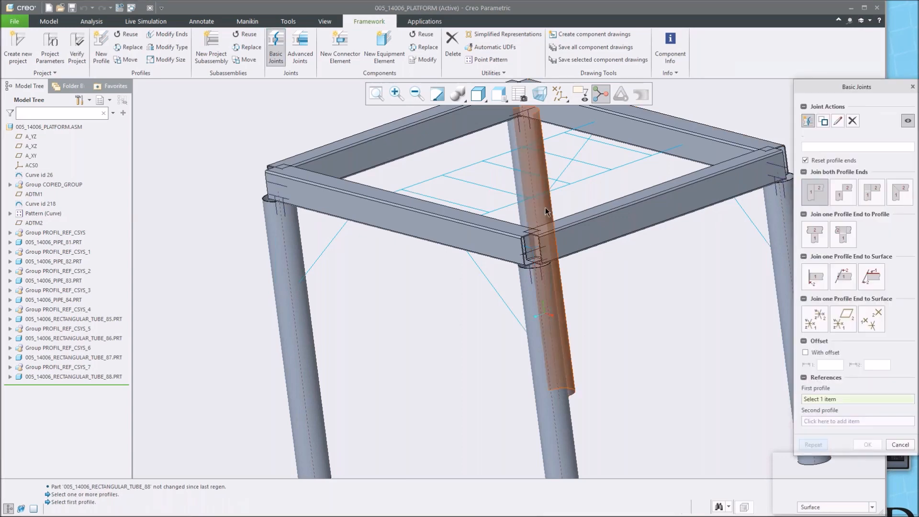
{"action": "scroll", "coordinate": [601, 294], "scroll_direction": "up", "scroll_amount": 4}
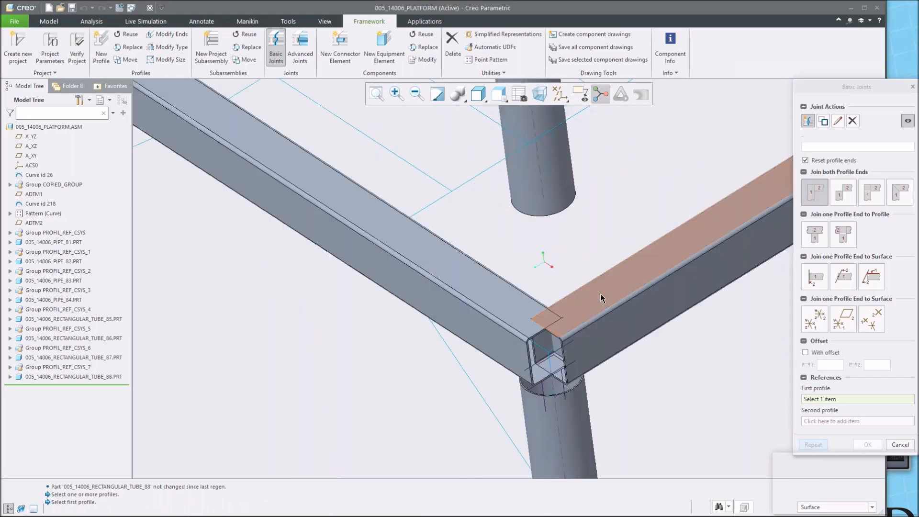
{"action": "left_click", "coordinate": [601, 293]}
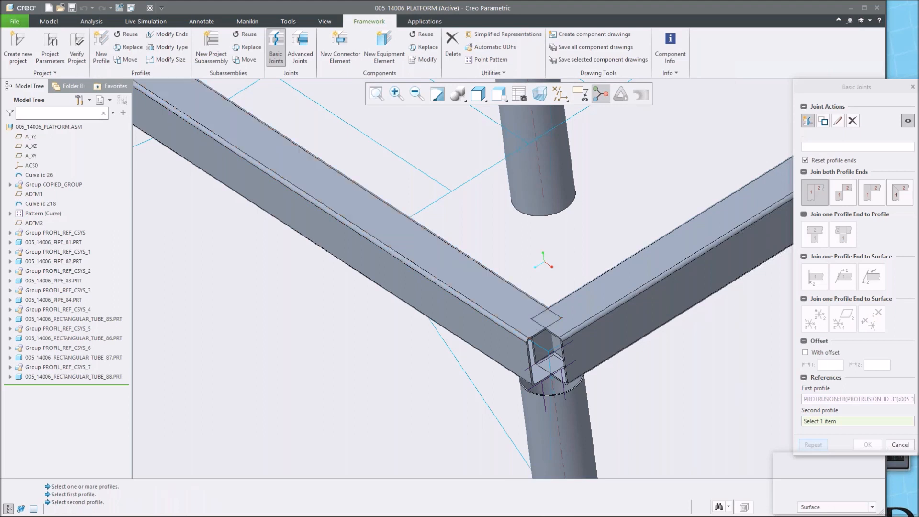
{"action": "left_click", "coordinate": [592, 292]}
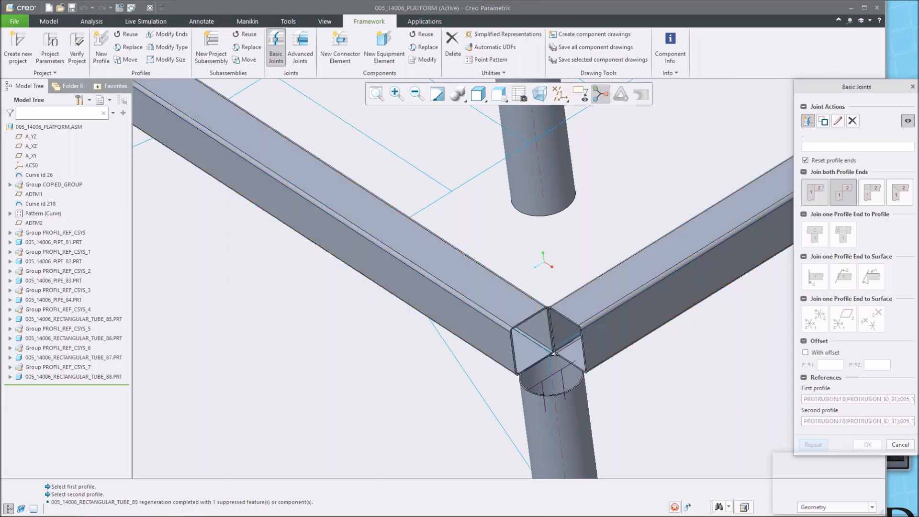
{"action": "left_click", "coordinate": [868, 195]}
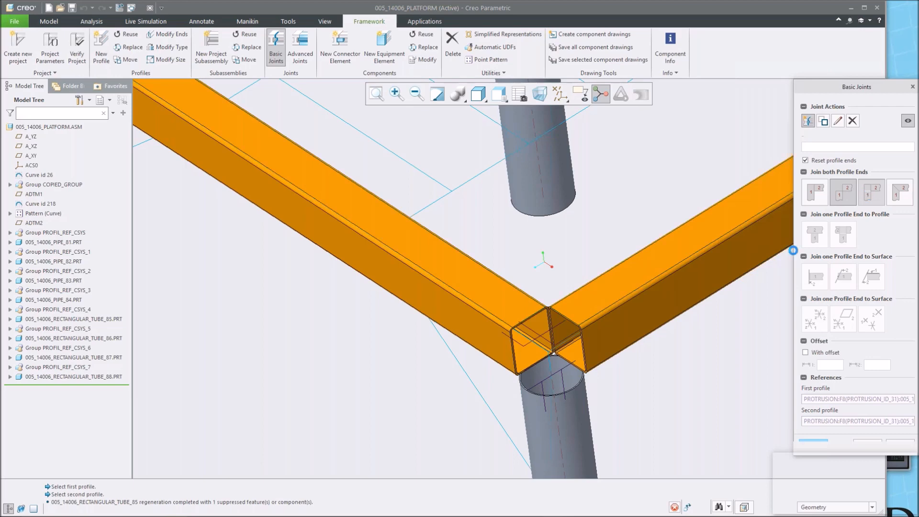
{"action": "left_click", "coordinate": [893, 191]}
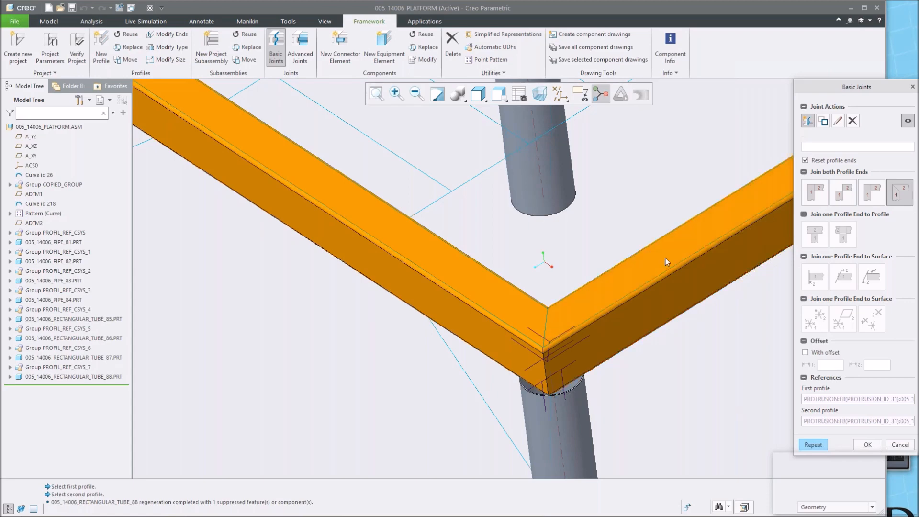
{"action": "scroll", "coordinate": [593, 328], "scroll_direction": "down", "scroll_amount": 5}
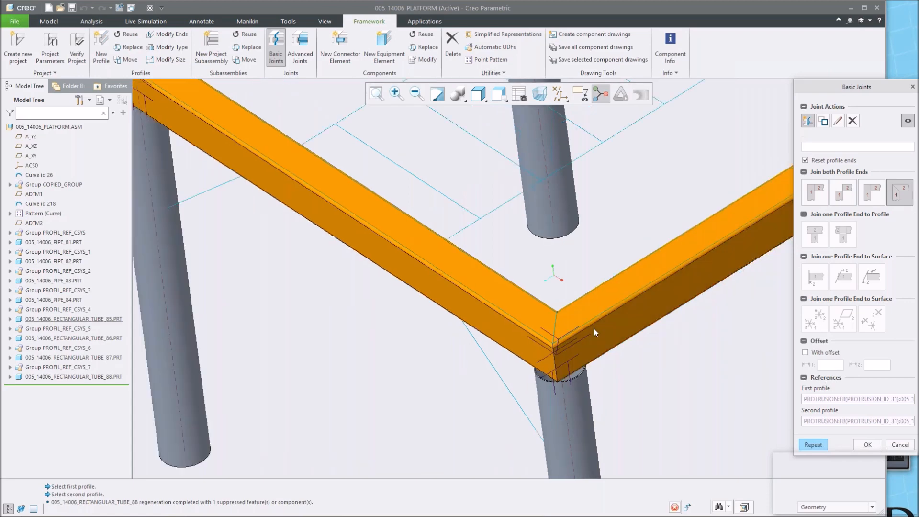
{"action": "scroll", "coordinate": [625, 255], "scroll_direction": "up", "scroll_amount": 3}
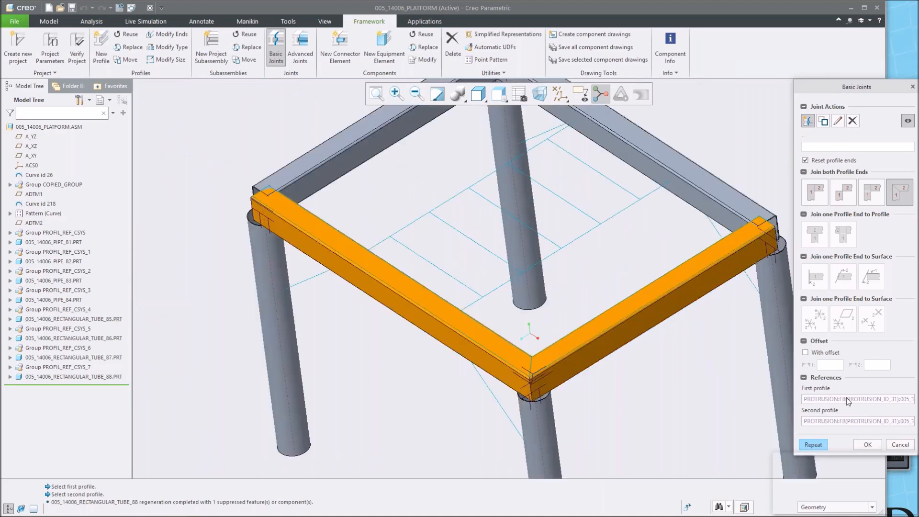
{"action": "left_click", "coordinate": [811, 444]}
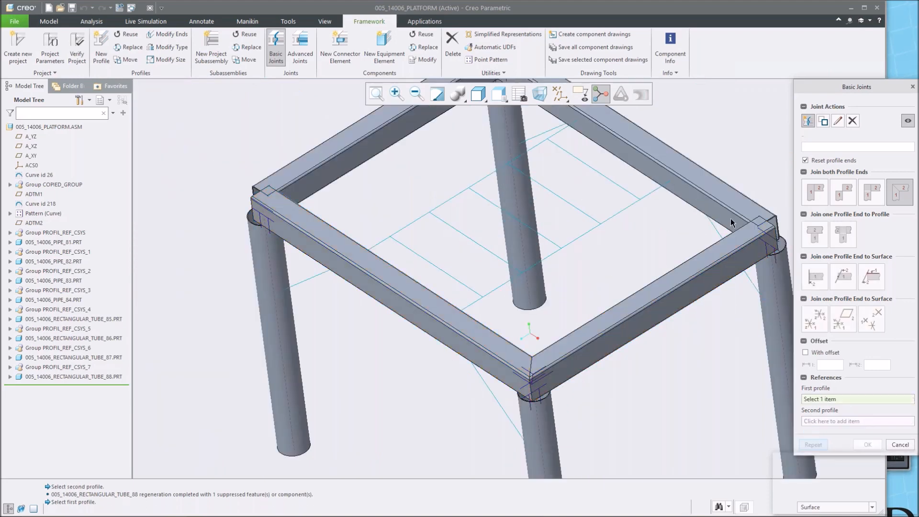
Miter the two top tubes meeting at the right corner.
{"action": "left_click", "coordinate": [739, 202]}
{"action": "left_click", "coordinate": [732, 237]}
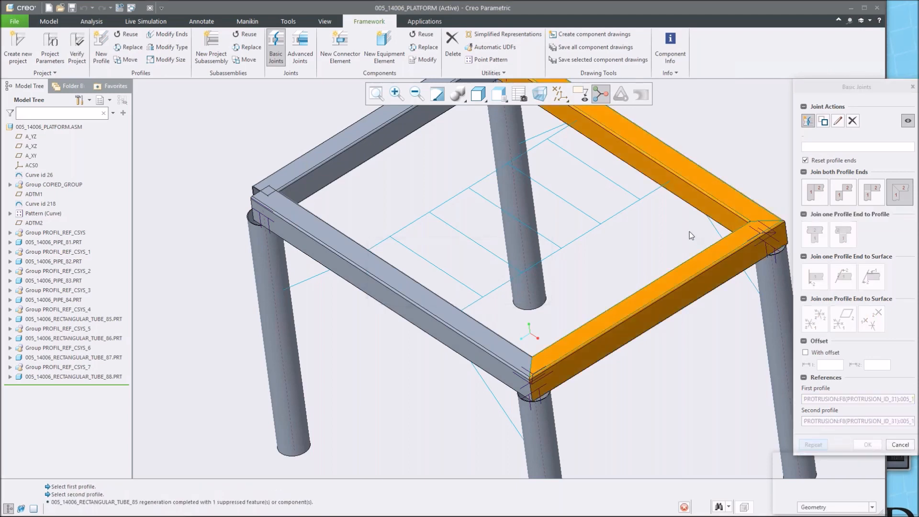
{"action": "scroll", "coordinate": [691, 211], "scroll_direction": "down", "scroll_amount": 3}
{"action": "middle_click", "coordinate": [651, 167]}
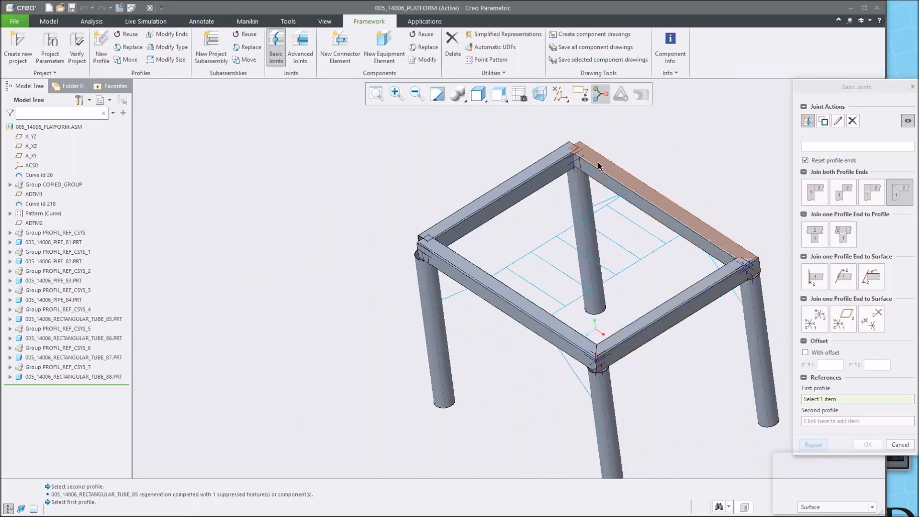
Miter the top tubes at the back and left corners, then confirm the joints.
{"action": "left_click", "coordinate": [598, 162]}
{"action": "left_click", "coordinate": [559, 157]}
{"action": "middle_click", "coordinate": [442, 165]}
{"action": "left_click", "coordinate": [434, 228]}
{"action": "left_click", "coordinate": [436, 247]}
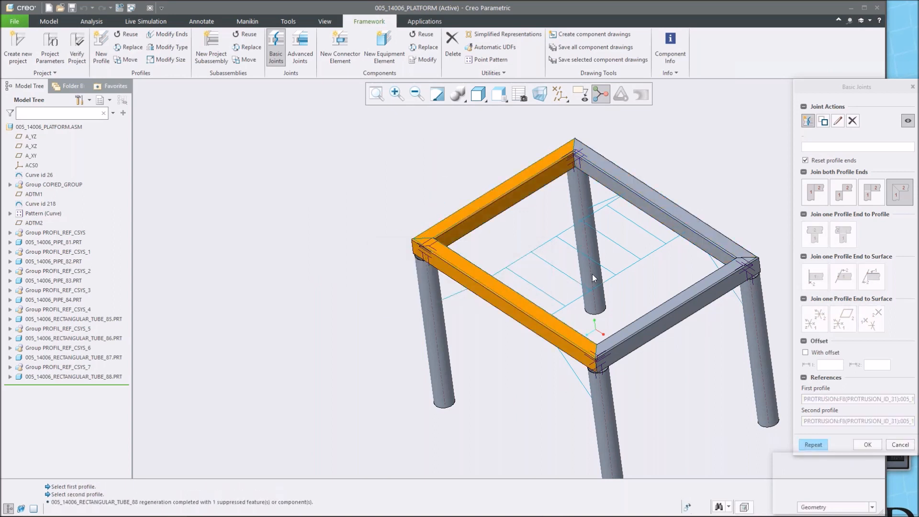
{"action": "left_click", "coordinate": [868, 445]}
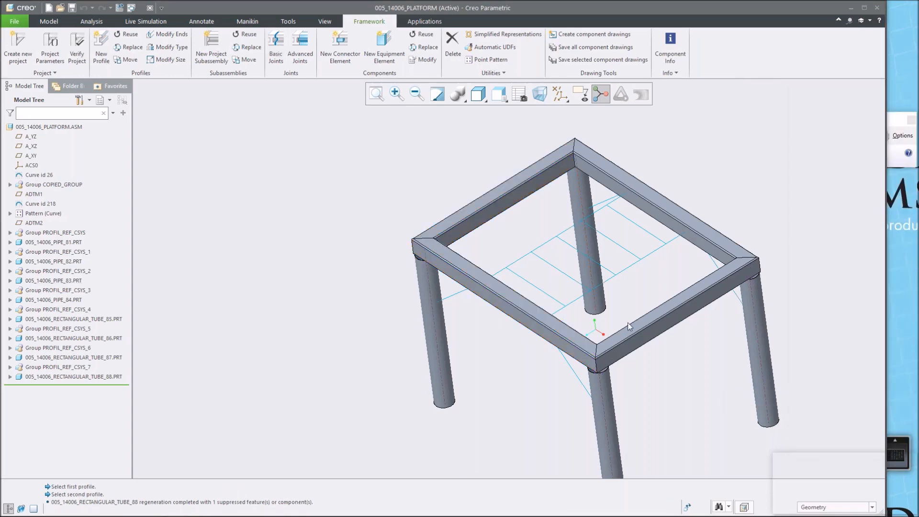
Start a new profile and choose the I BEAM section type from the Steel Beams Inch library.
{"action": "scroll", "coordinate": [659, 358], "scroll_direction": "down", "scroll_amount": 3}
{"action": "mouse_move", "coordinate": [673, 419]}
{"action": "middle_mouse_down"}
{"action": "mouse_move", "coordinate": [636, 368]}
{"action": "mouse_move", "coordinate": [653, 318]}
{"action": "mouse_move", "coordinate": [638, 366]}
{"action": "middle_mouse_up"}
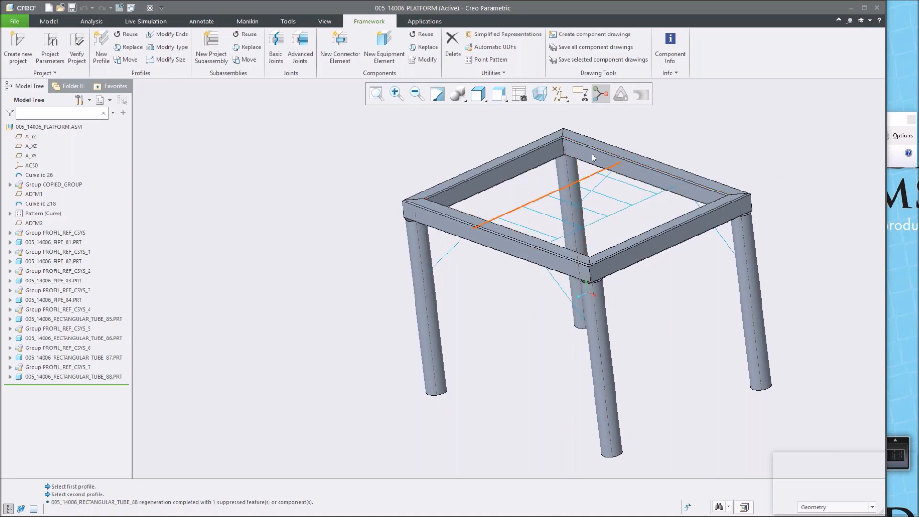
{"action": "left_click", "coordinate": [106, 45]}
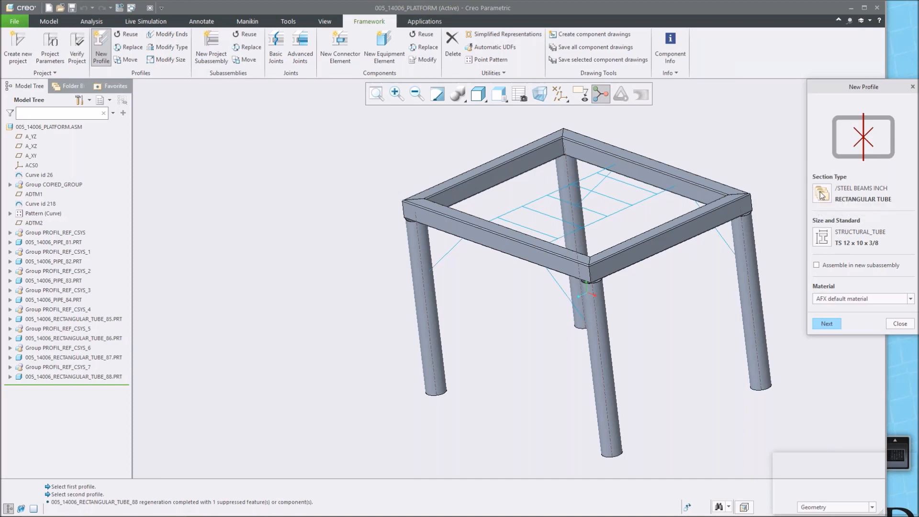
{"action": "left_click", "coordinate": [822, 194]}
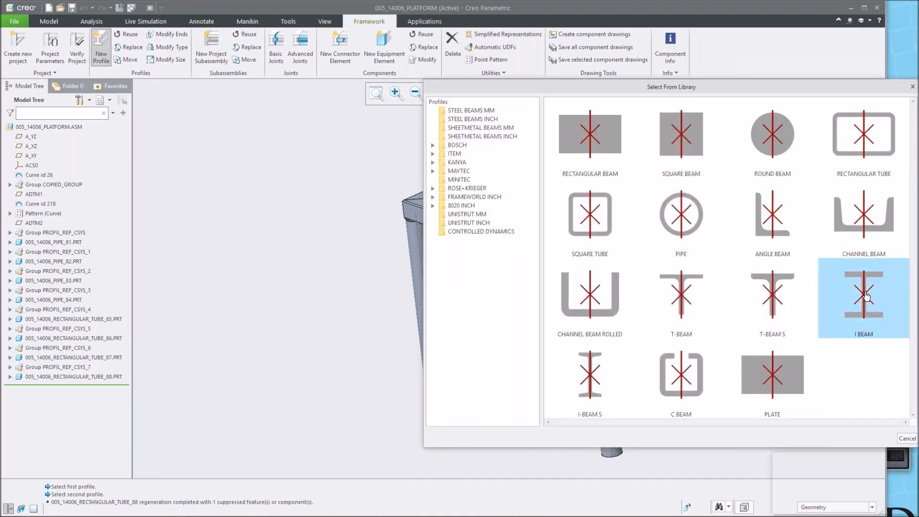
{"action": "left_click", "coordinate": [865, 296]}
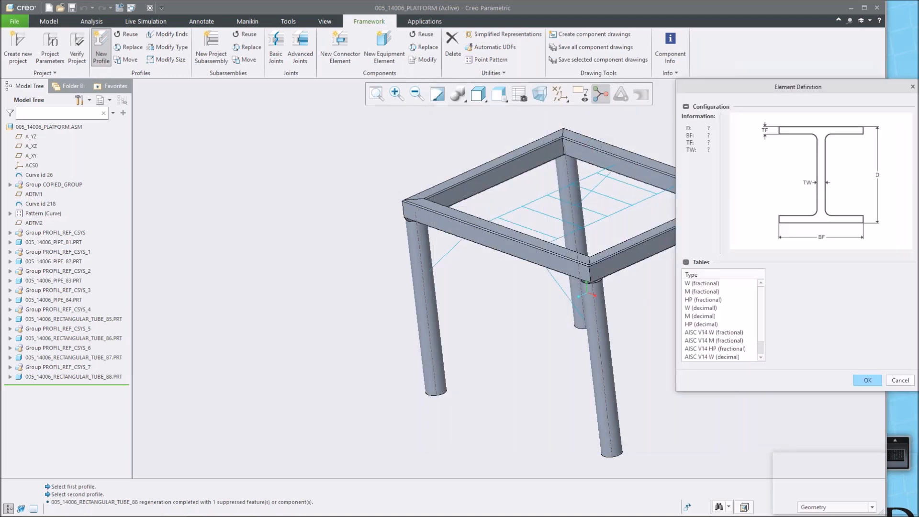
Pick the W (fractional) size W 10 x 12 for the I-beam and continue to positioning.
{"action": "left_click", "coordinate": [706, 286]}
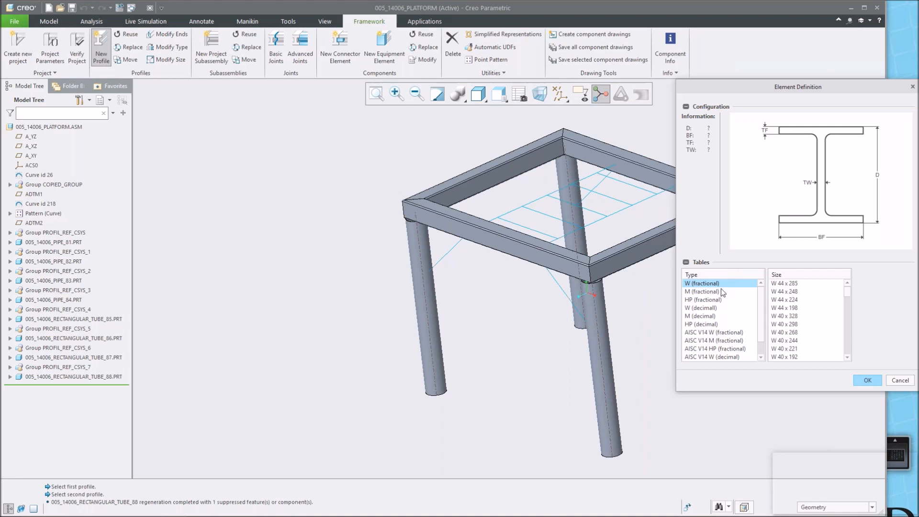
{"action": "scroll", "coordinate": [804, 309], "scroll_direction": "down", "scroll_amount": 20}
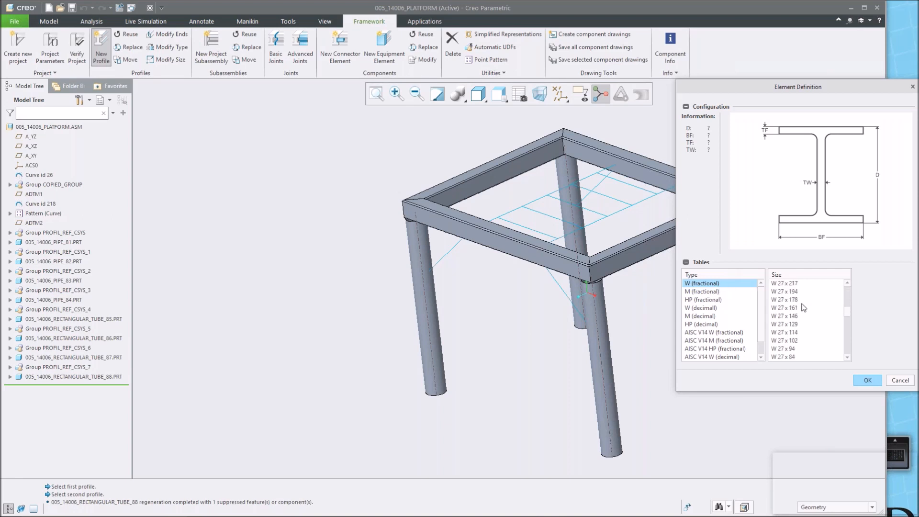
{"action": "scroll", "coordinate": [803, 308], "scroll_direction": "down", "scroll_amount": 15}
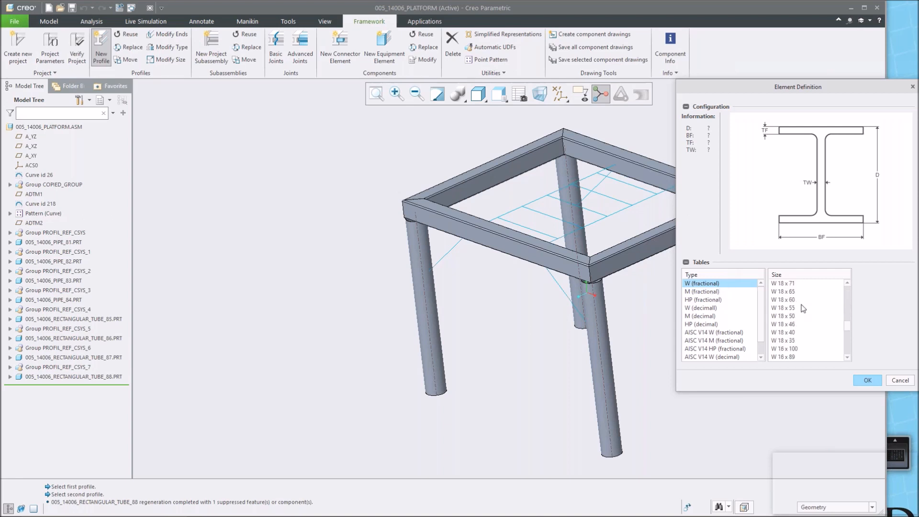
{"action": "scroll", "coordinate": [803, 308], "scroll_direction": "down", "scroll_amount": 15}
{"action": "scroll", "coordinate": [803, 310], "scroll_direction": "down", "scroll_amount": 8}
{"action": "left_click", "coordinate": [789, 349]}
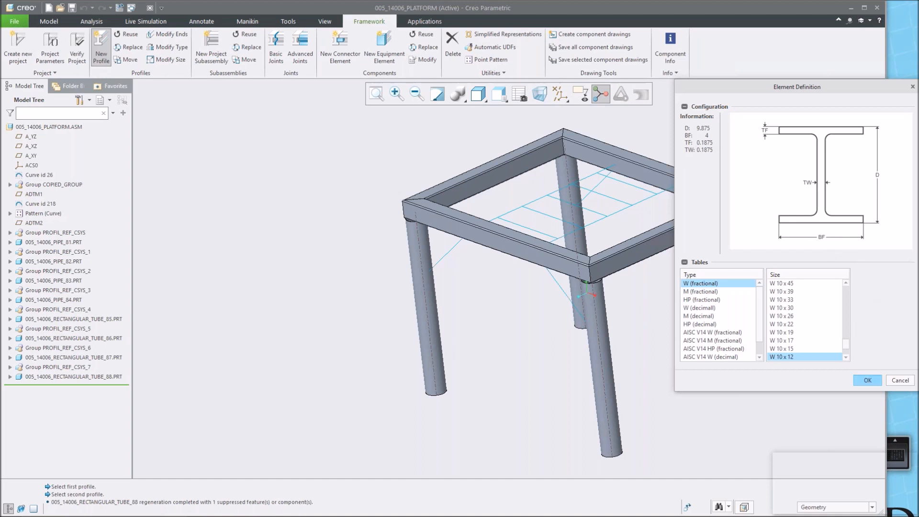
{"action": "left_click", "coordinate": [868, 380]}
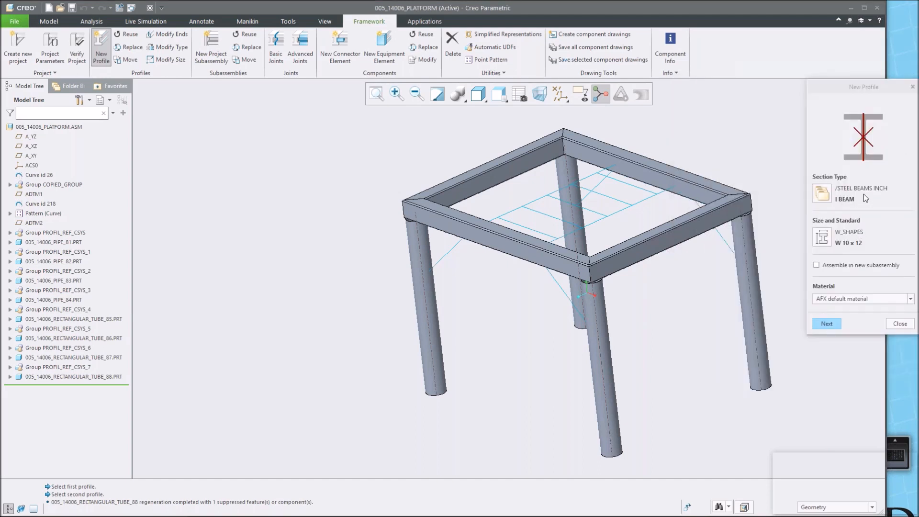
{"action": "left_click", "coordinate": [826, 324]}
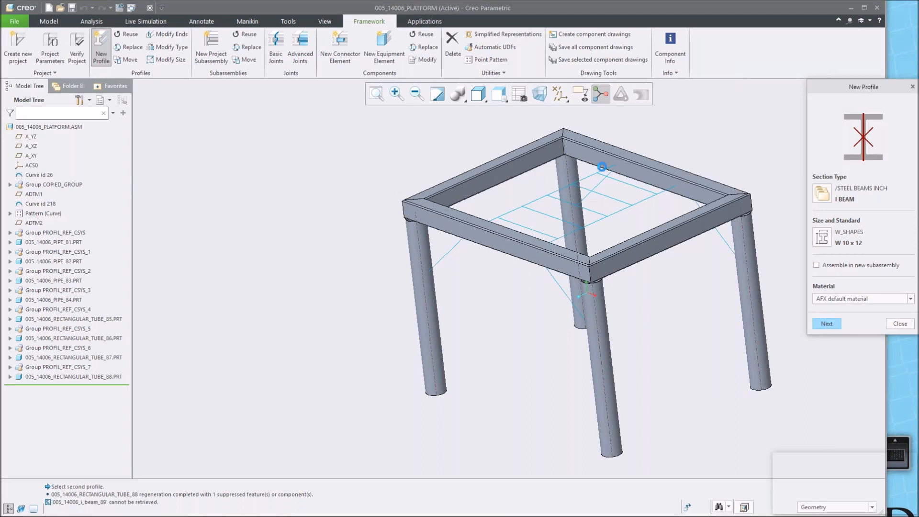
Place the I-beam along the middle skeleton curve inside the top frame.
{"action": "left_click", "coordinate": [596, 220]}
{"action": "scroll", "coordinate": [588, 220], "scroll_direction": "down", "scroll_amount": 2}
{"action": "middle_click_drag", "start_coordinate": [587, 220], "coordinate": [582, 205], "text": "shift"}
{"action": "scroll", "coordinate": [552, 206], "scroll_direction": "down", "scroll_amount": 2}
{"action": "middle_click", "coordinate": [725, 358]}
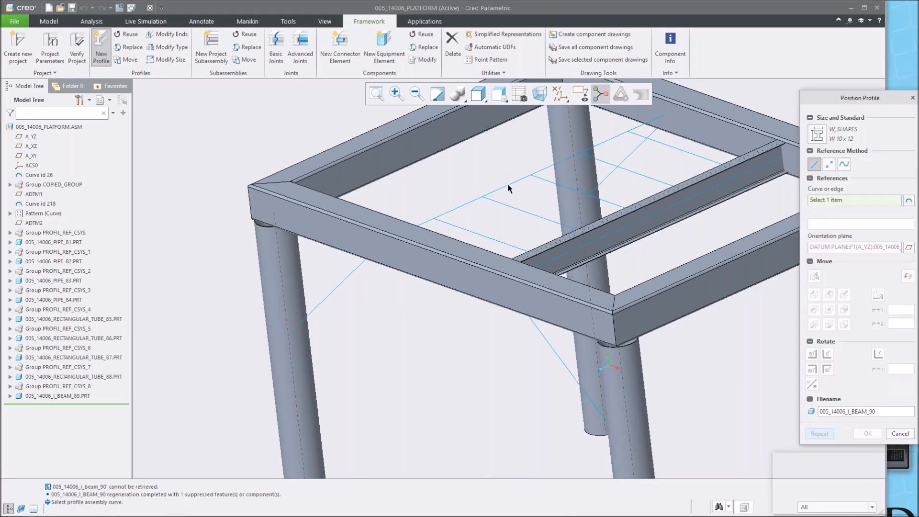
Place a second I-beam along the adjacent parallel skeleton curve.
{"action": "left_click", "coordinate": [508, 185]}
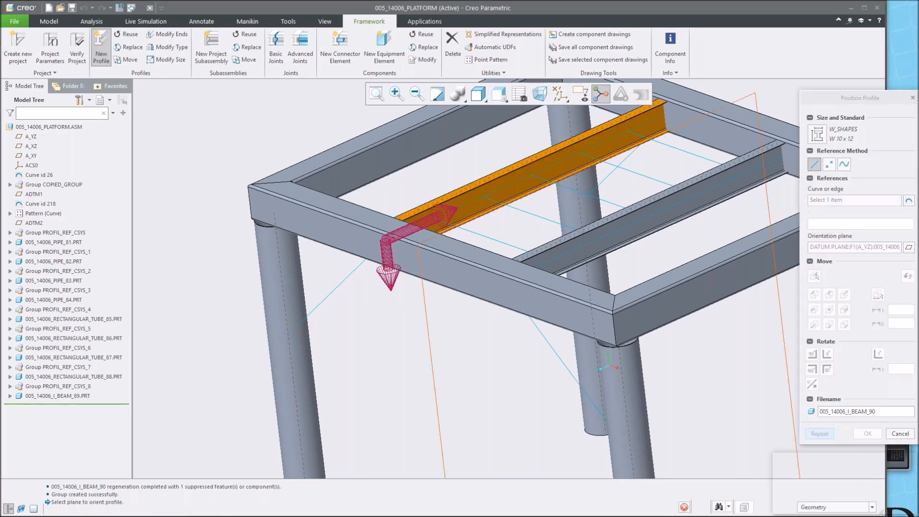
{"action": "scroll", "coordinate": [508, 186], "scroll_direction": "up", "scroll_amount": 1}
{"action": "middle_click", "coordinate": [610, 198]}
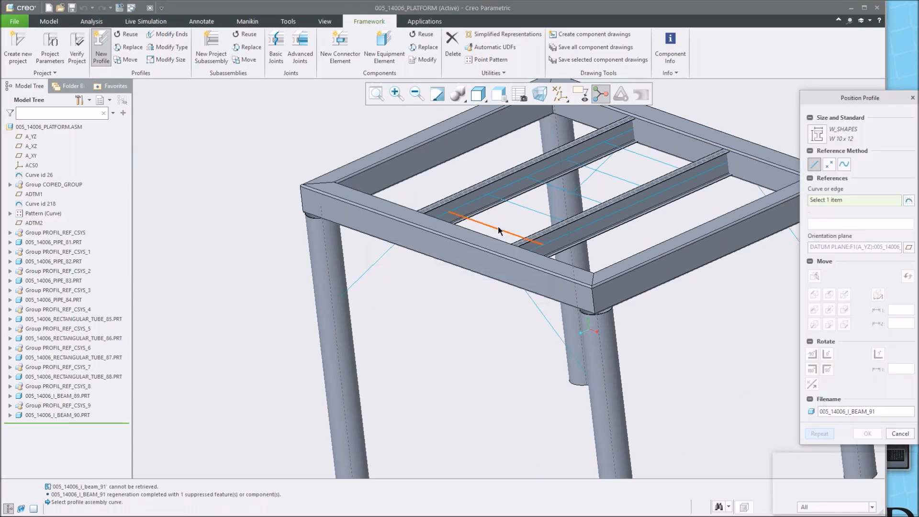
Place a third W 10 x 12 I-beam along the next parallel skeleton curve, rotate its section, and repeat placement.
{"action": "left_click", "coordinate": [498, 226]}
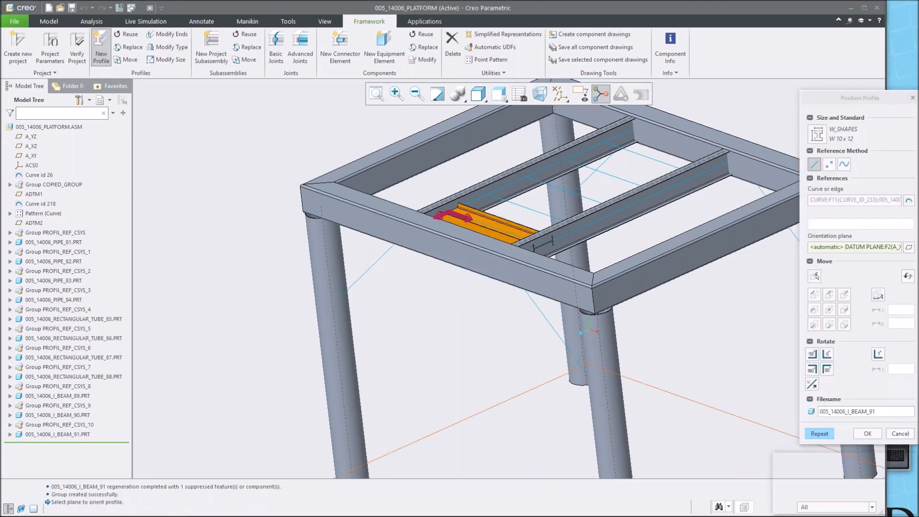
{"action": "middle_click_drag", "start_coordinate": [423, 197], "coordinate": [421, 218]}
{"action": "scroll", "coordinate": [487, 251], "scroll_direction": "up", "scroll_amount": 2}
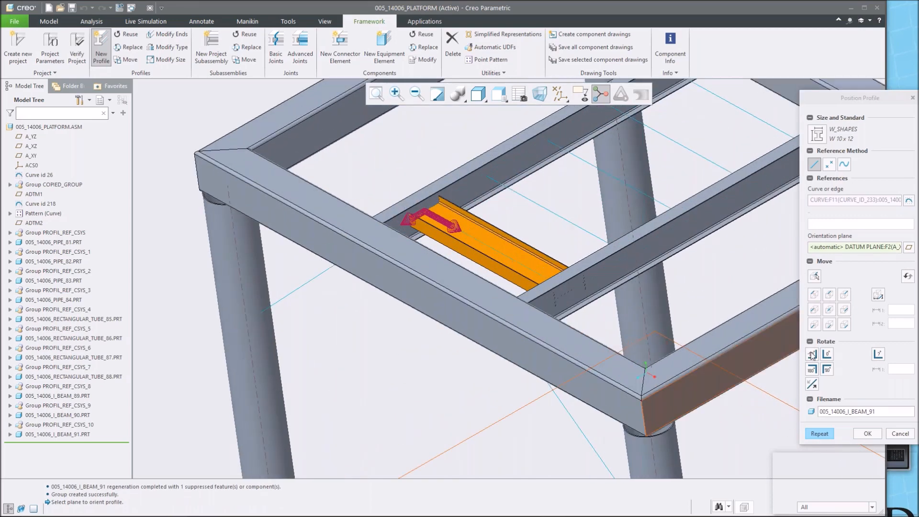
{"action": "left_click", "coordinate": [812, 354]}
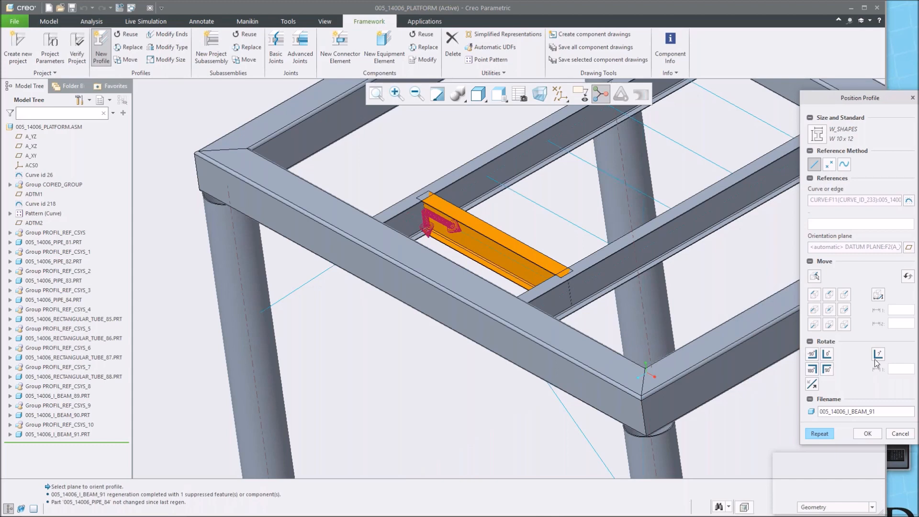
{"action": "left_click", "coordinate": [820, 433]}
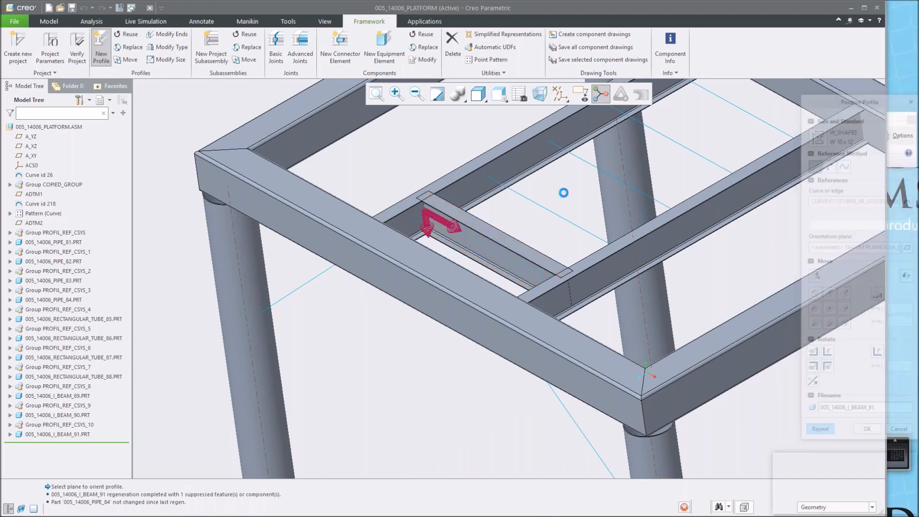
Place a fourth I-beam along the following parallel curve, rotate its section, confirm, and close the profile dialog.
{"action": "left_click", "coordinate": [547, 211]}
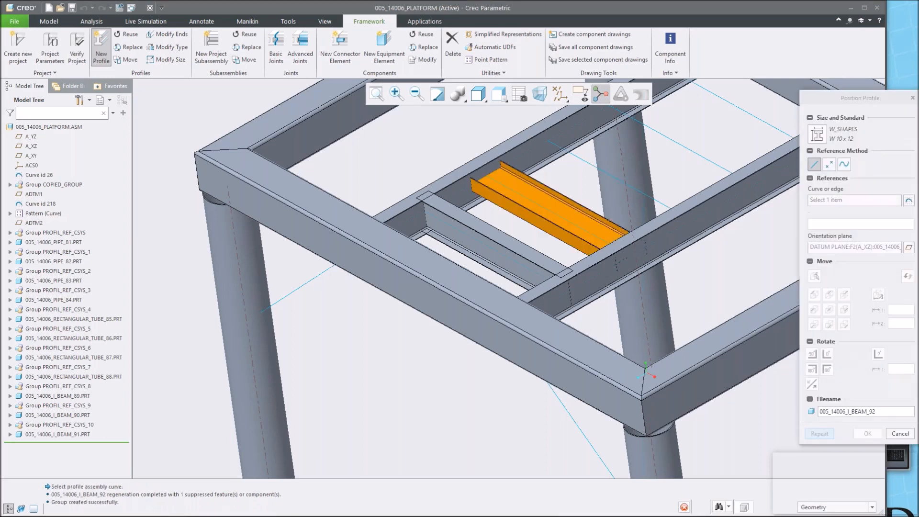
{"action": "left_click", "coordinate": [815, 357]}
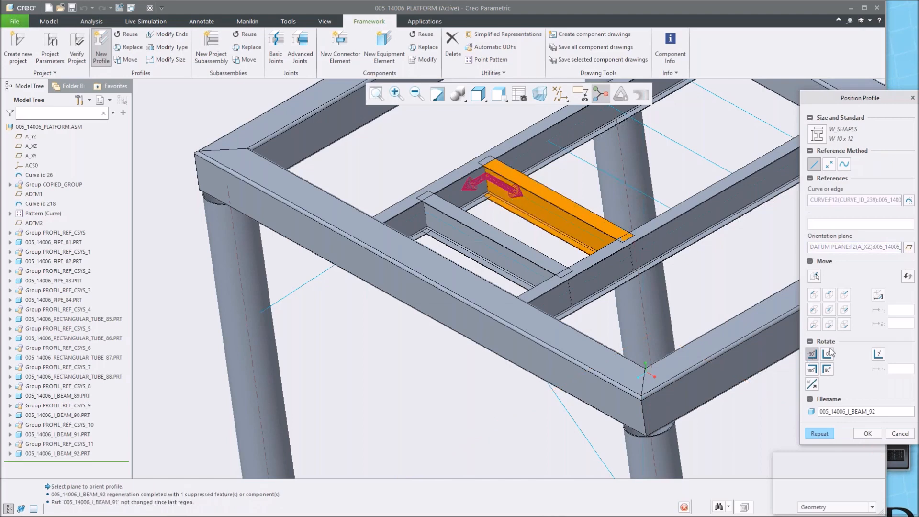
{"action": "left_click", "coordinate": [868, 433]}
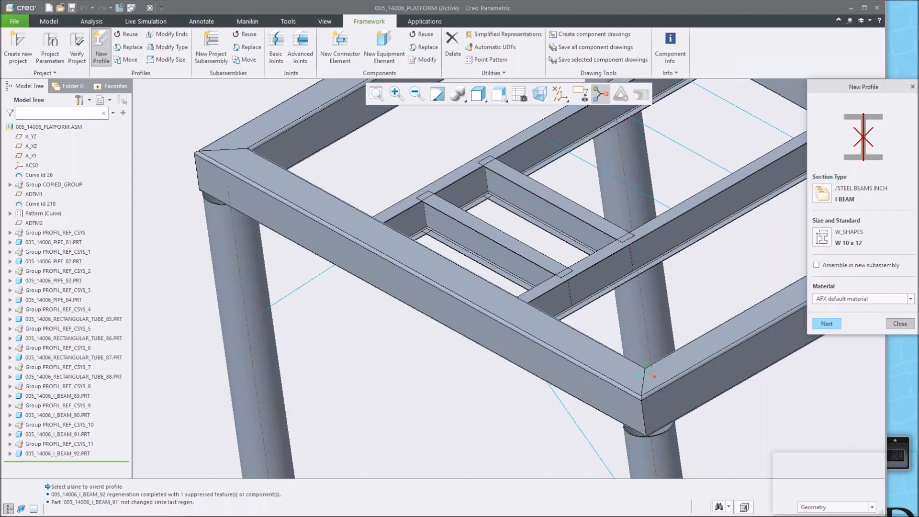
{"action": "left_click", "coordinate": [900, 323]}
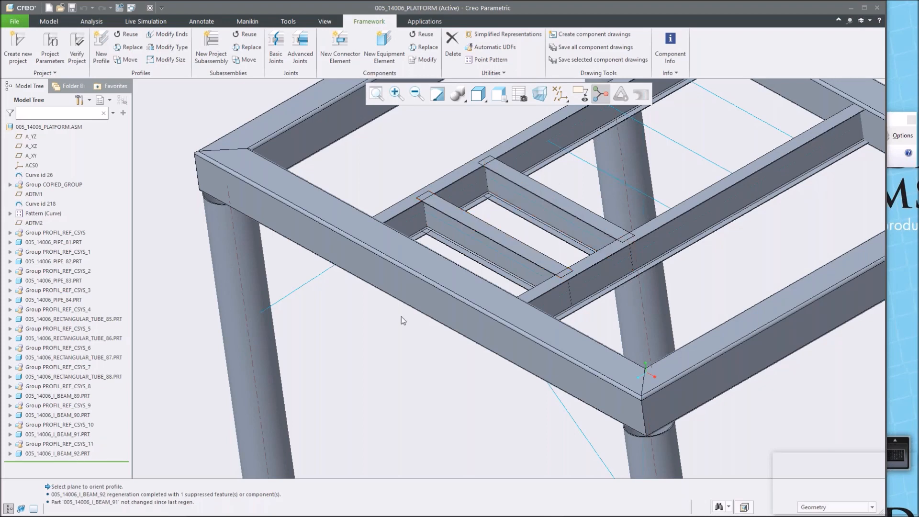
Inspect the newly placed I-beams 91 and 92 by selecting them in the model tree and model.
{"action": "left_click", "coordinate": [43, 434]}
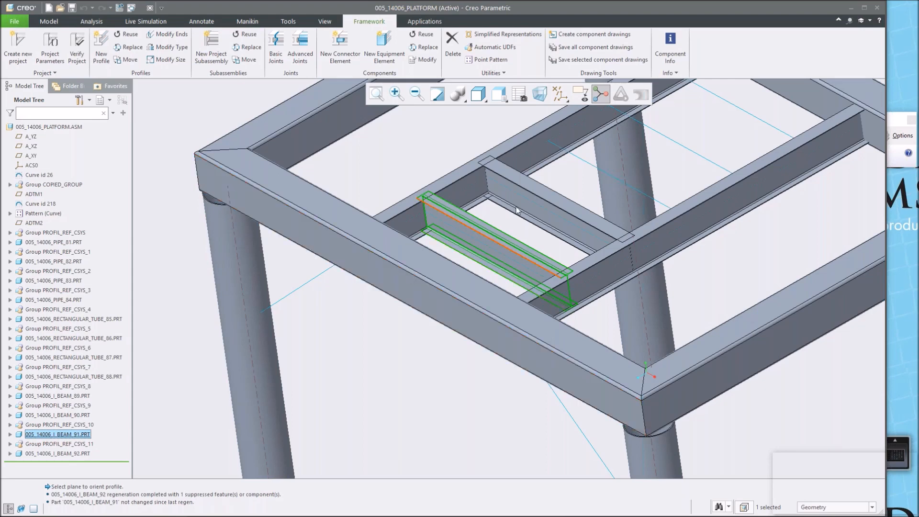
{"action": "left_click", "coordinate": [71, 454]}
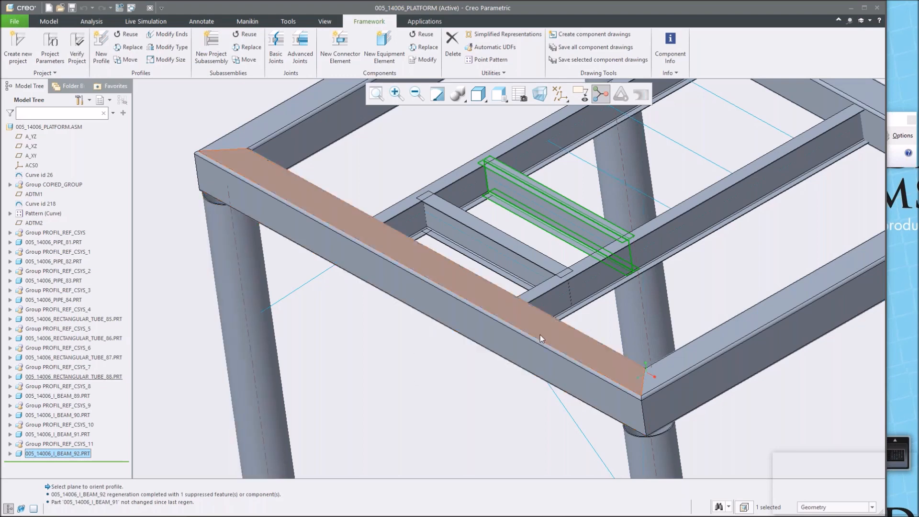
{"action": "left_click", "coordinate": [179, 376]}
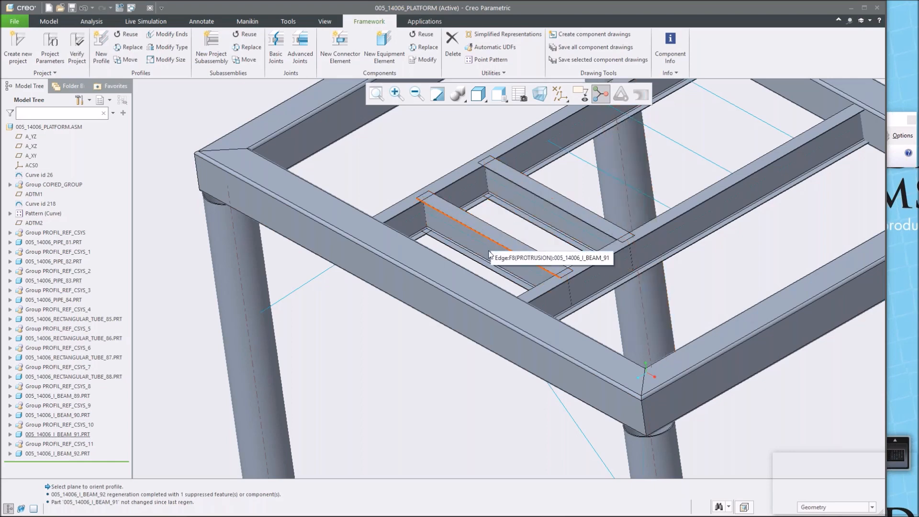
{"action": "left_click", "coordinate": [518, 229]}
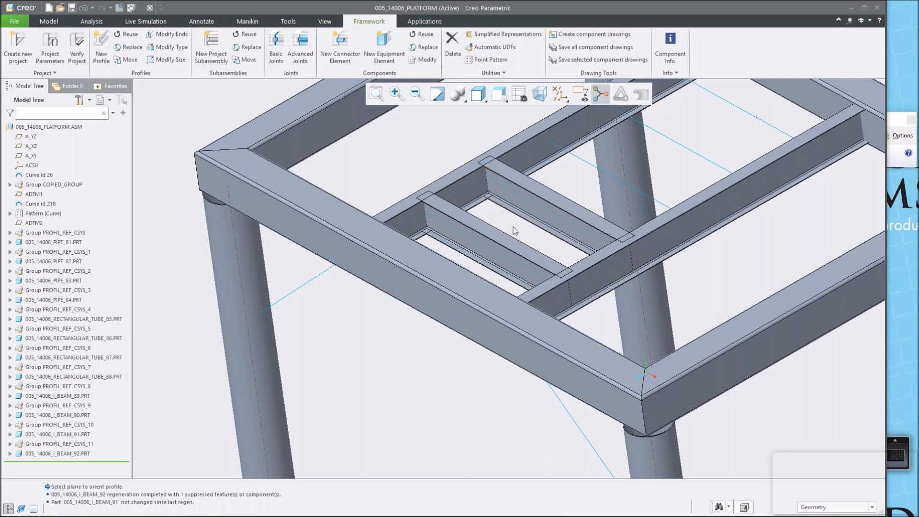
Reuse the I_BEAM_92 profile along the next parallel skeleton curve, rotating its section, and repeat.
{"action": "left_click", "coordinate": [129, 36]}
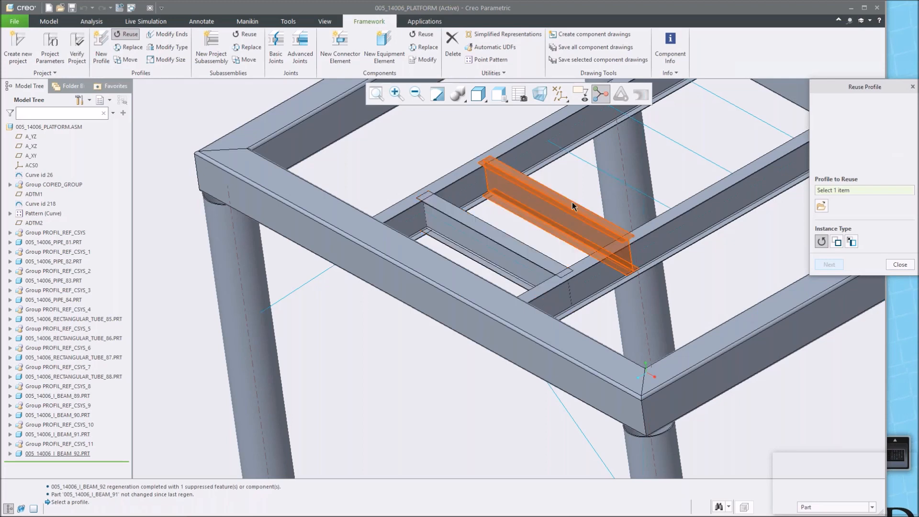
{"action": "middle_click_drag", "start_coordinate": [591, 195], "coordinate": [519, 242], "text": "shift"}
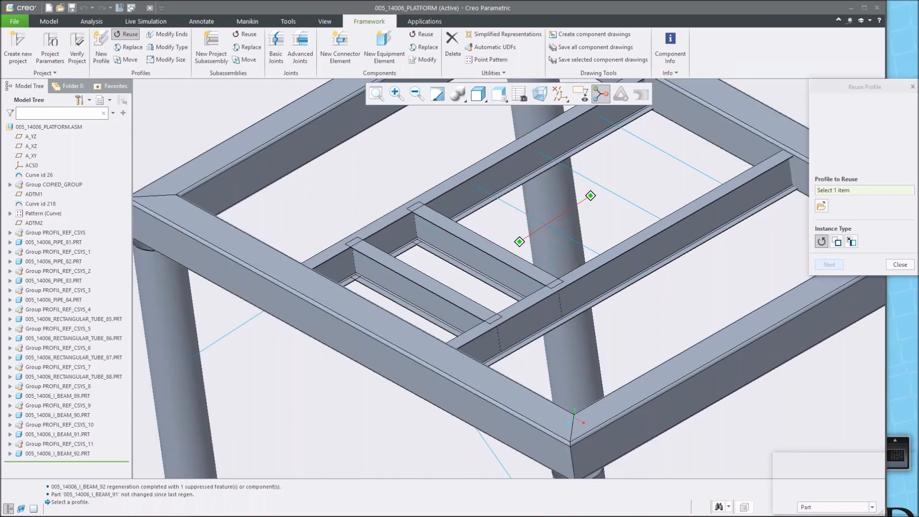
{"action": "left_click", "coordinate": [499, 258]}
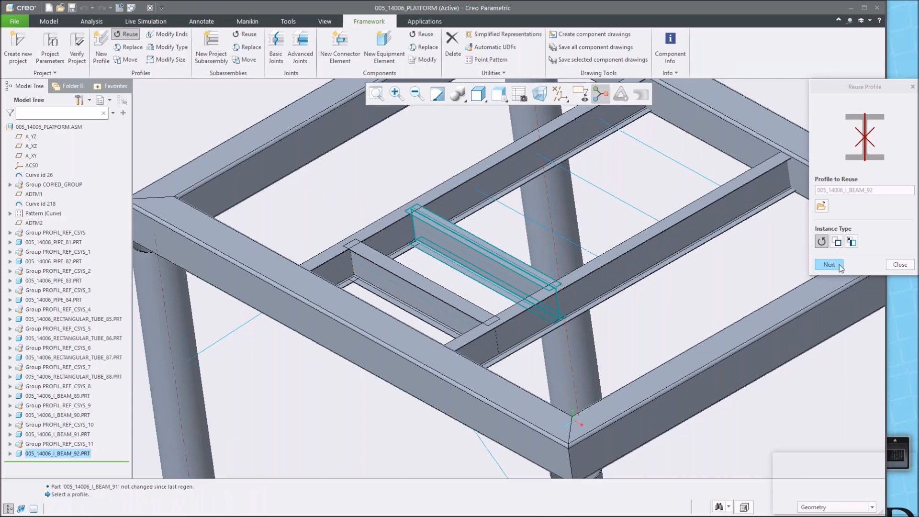
{"action": "left_click", "coordinate": [839, 265]}
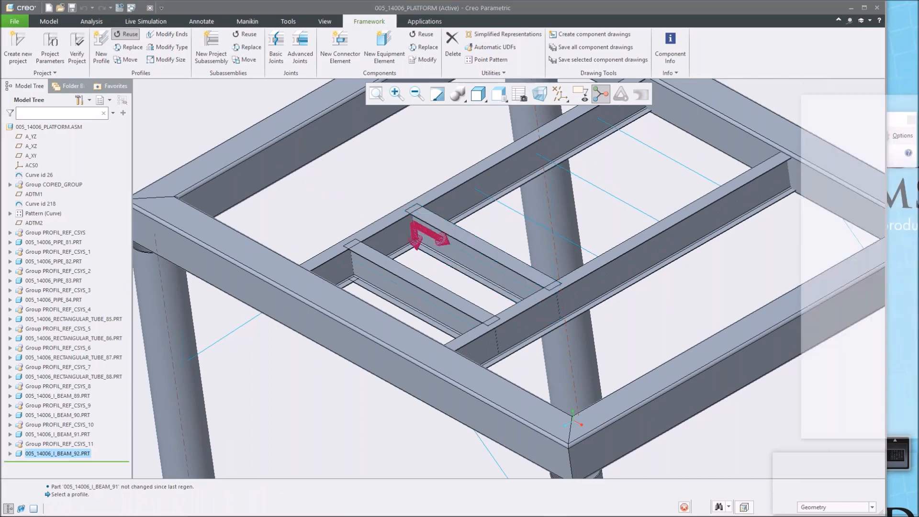
{"action": "left_click", "coordinate": [510, 205]}
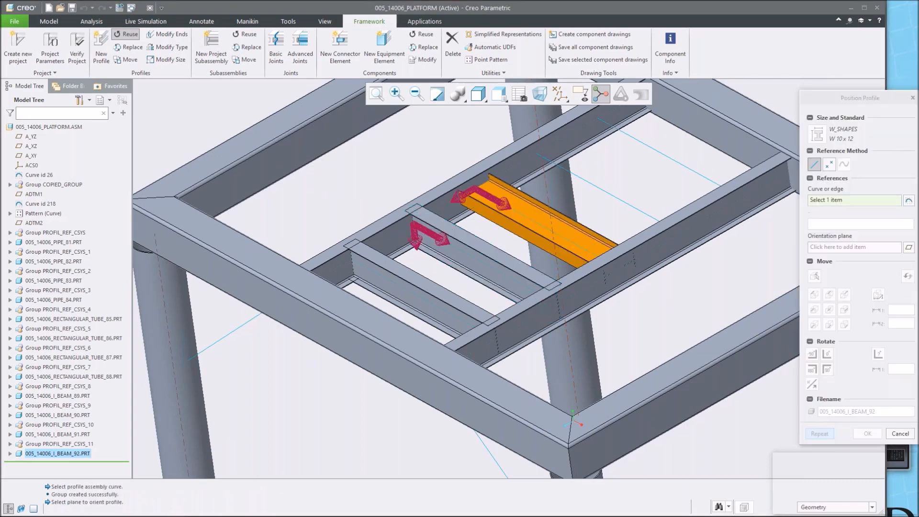
{"action": "left_click", "coordinate": [813, 355]}
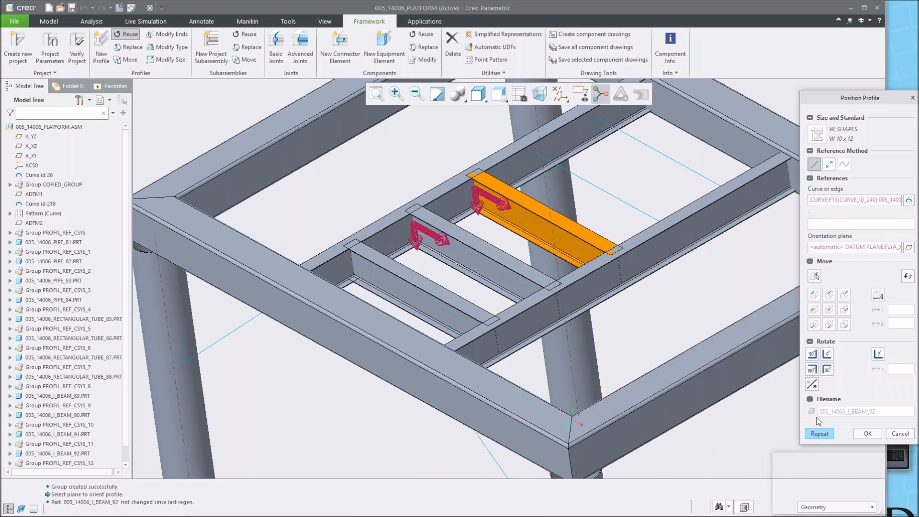
{"action": "left_click", "coordinate": [820, 433]}
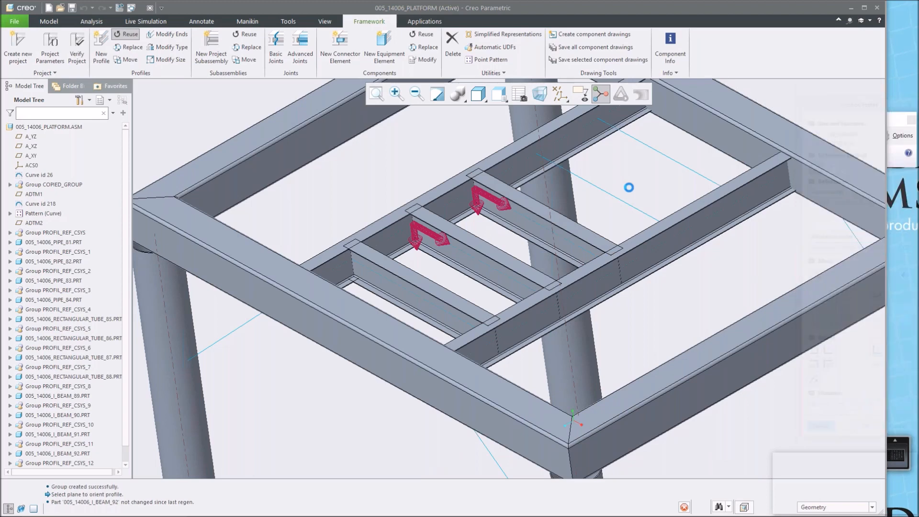
Reuse the I-beam profile along the two remaining parallel skeleton curves, rotating the first one's section.
{"action": "left_click", "coordinate": [604, 191]}
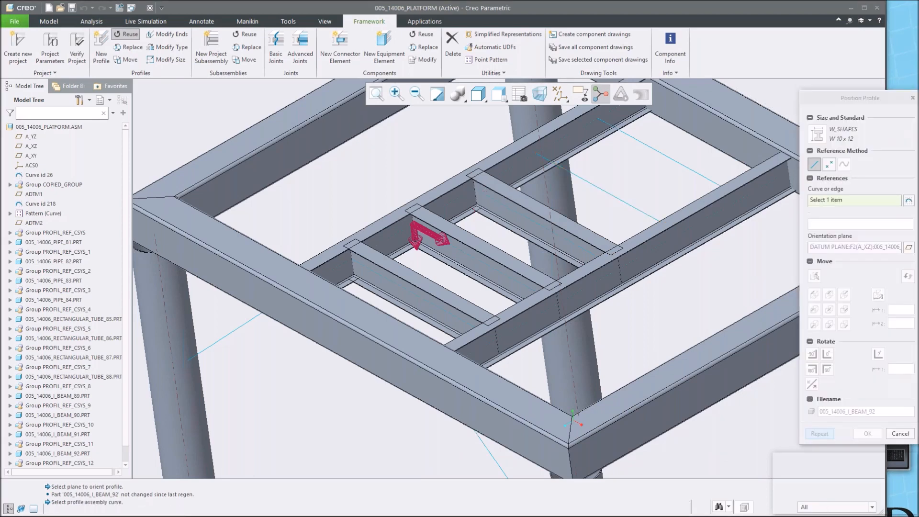
{"action": "left_click", "coordinate": [813, 355]}
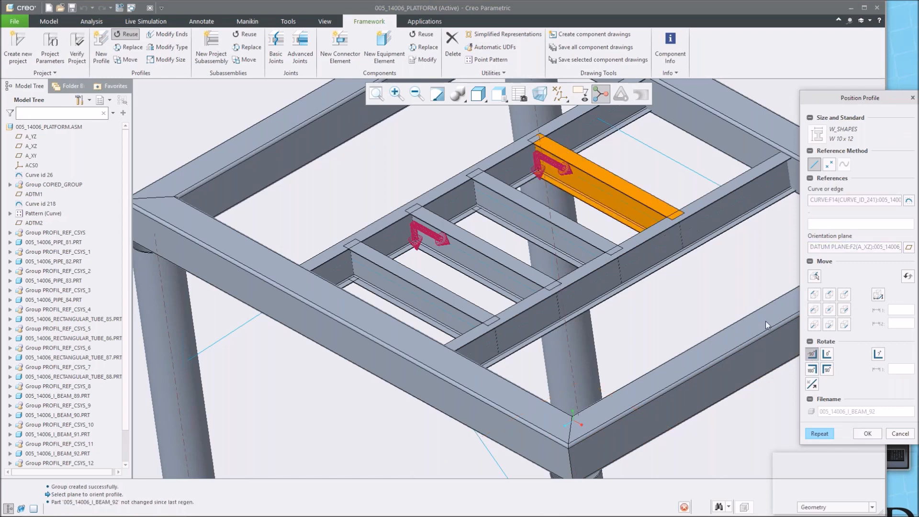
{"action": "middle_click", "coordinate": [733, 237]}
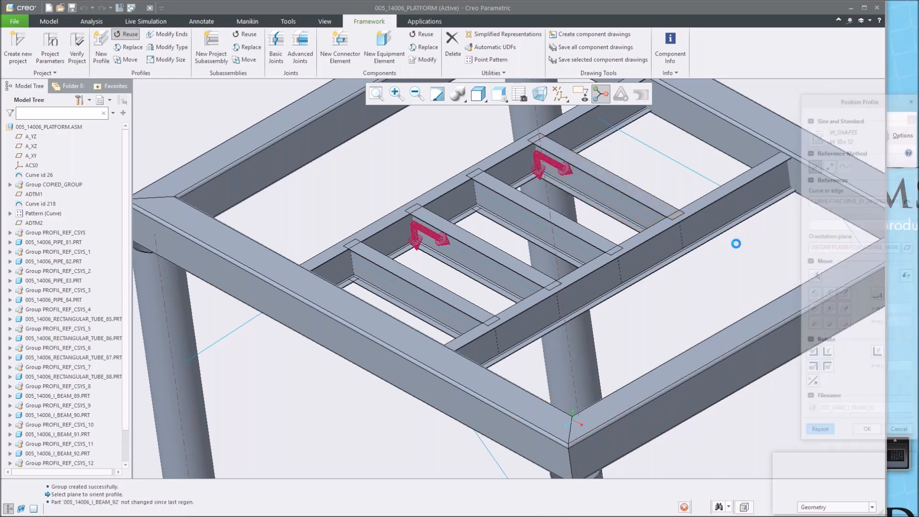
{"action": "left_click", "coordinate": [657, 151]}
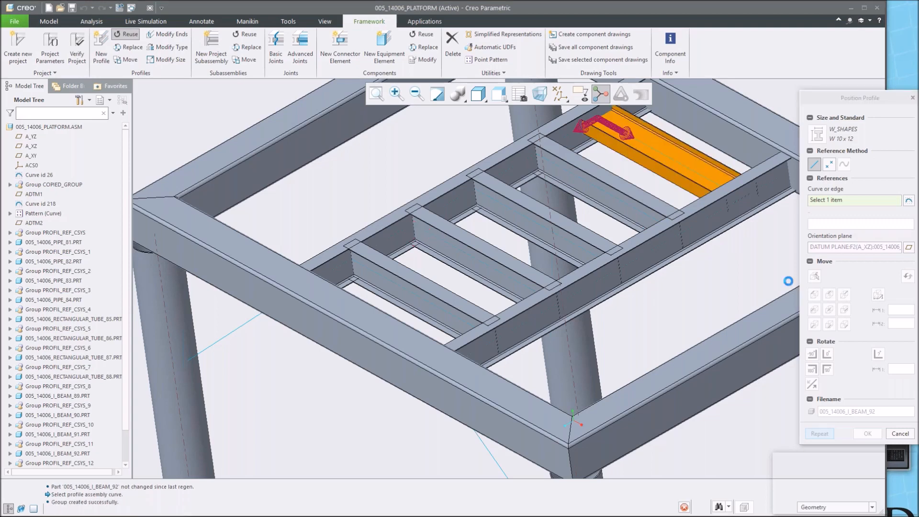
{"action": "middle_click", "coordinate": [647, 139]}
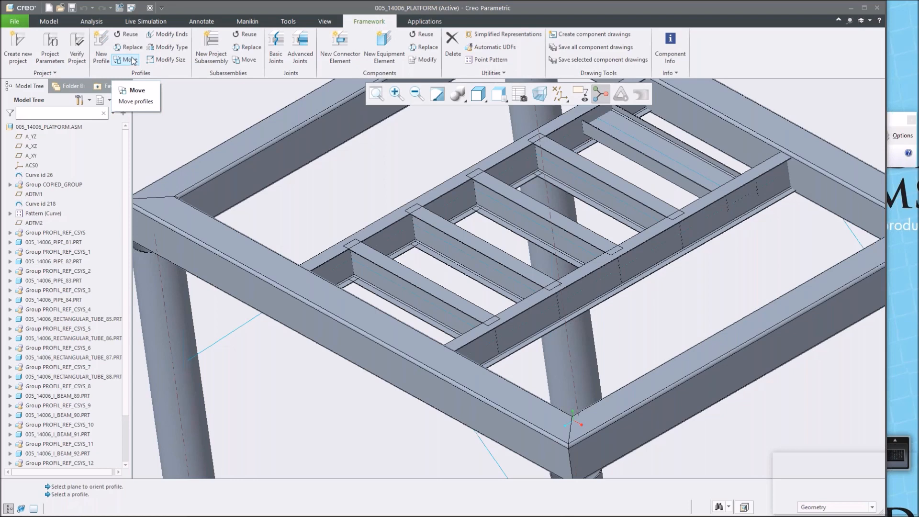
Rotate the last reused I-beam's section with the Move profile command.
{"action": "left_click", "coordinate": [131, 60]}
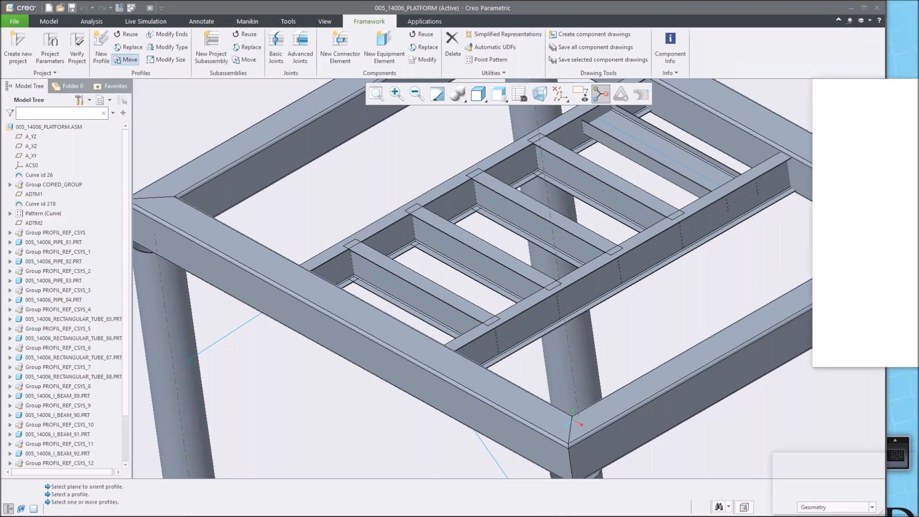
{"action": "left_click", "coordinate": [604, 123]}
{"action": "left_click", "coordinate": [828, 303]}
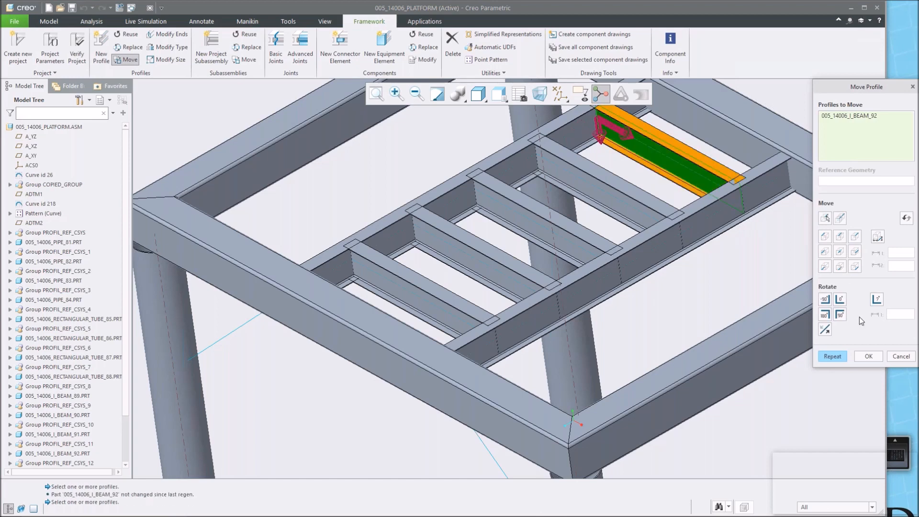
{"action": "left_click", "coordinate": [867, 357]}
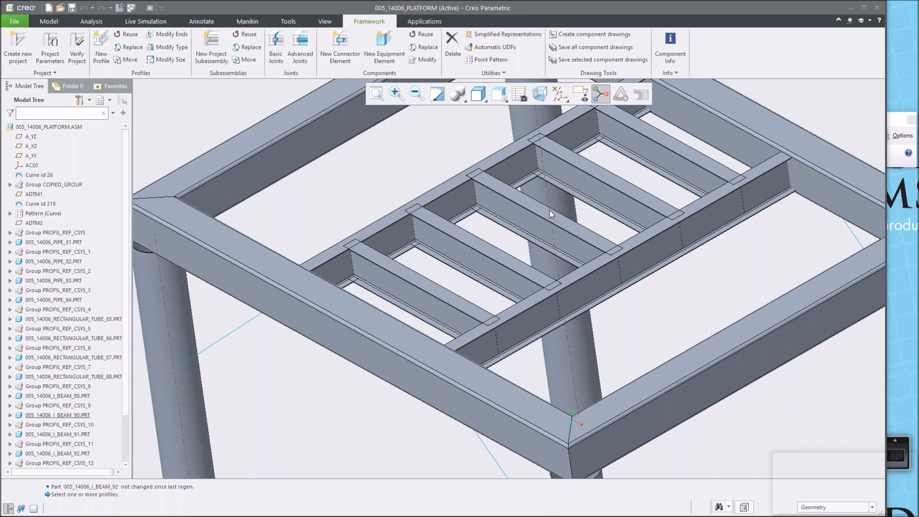
Start a new connector element and browse the connector library's manufacturer folders and end fastener types.
{"action": "scroll", "coordinate": [335, 283], "scroll_direction": "up", "scroll_amount": 3}
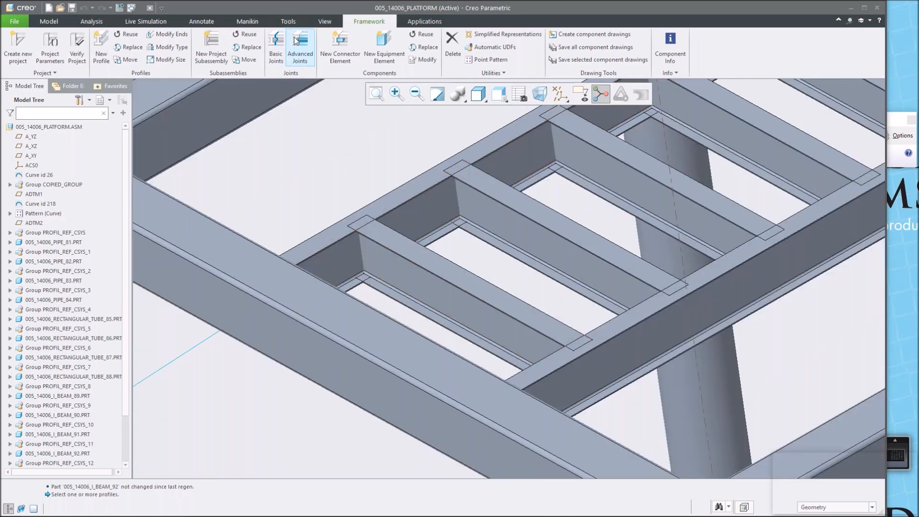
{"action": "left_click", "coordinate": [342, 46]}
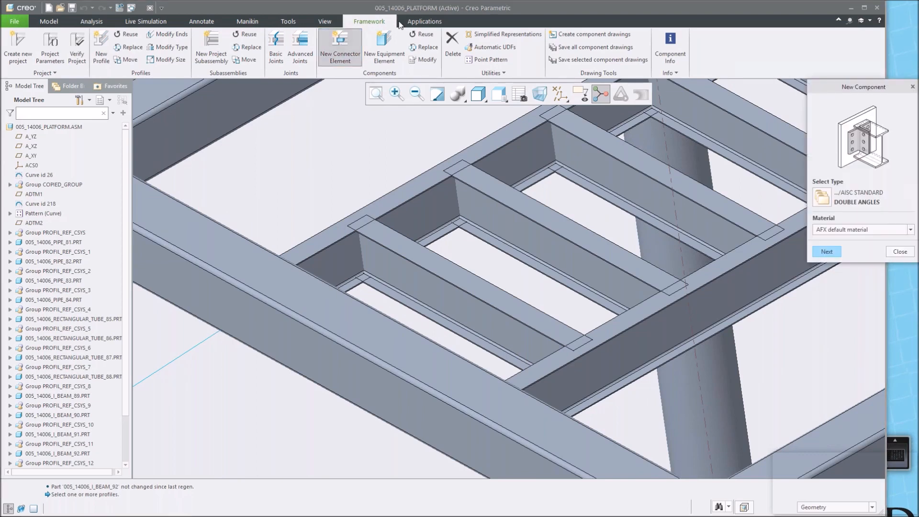
{"action": "left_click", "coordinate": [823, 194]}
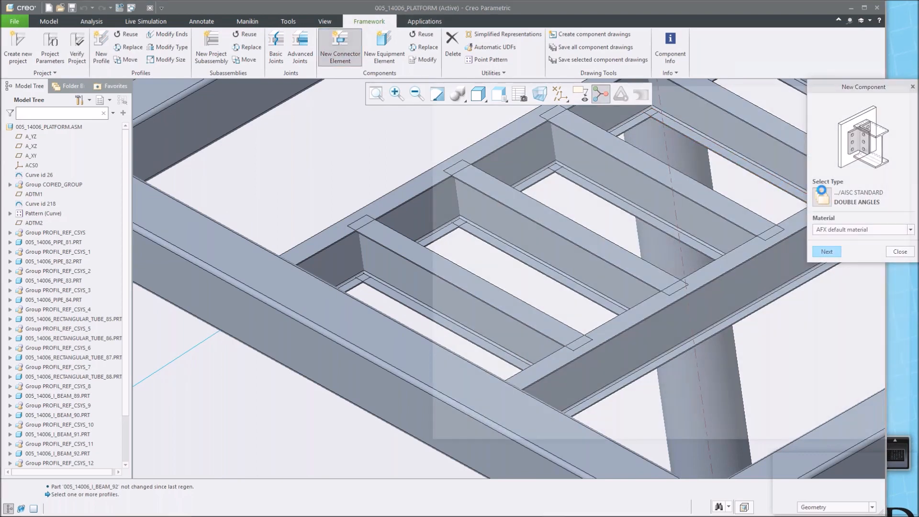
{"action": "left_click", "coordinate": [454, 155]}
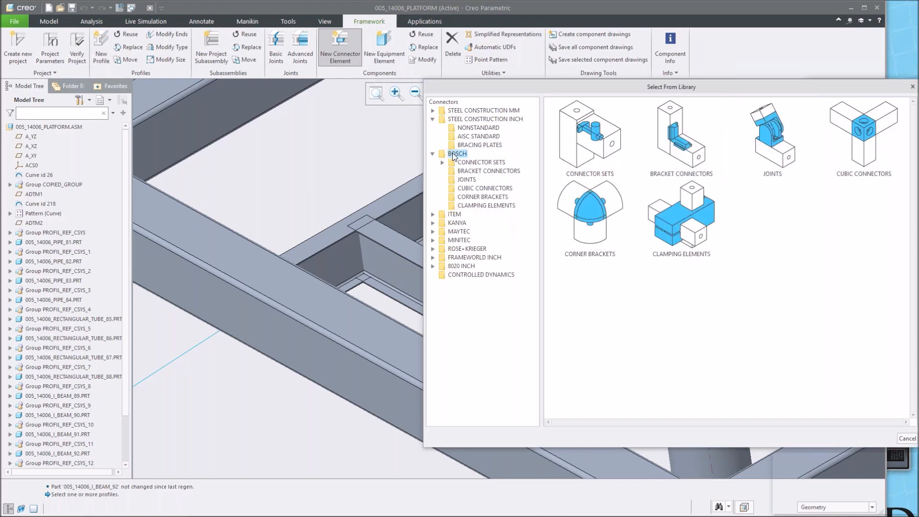
{"action": "left_click", "coordinate": [453, 215]}
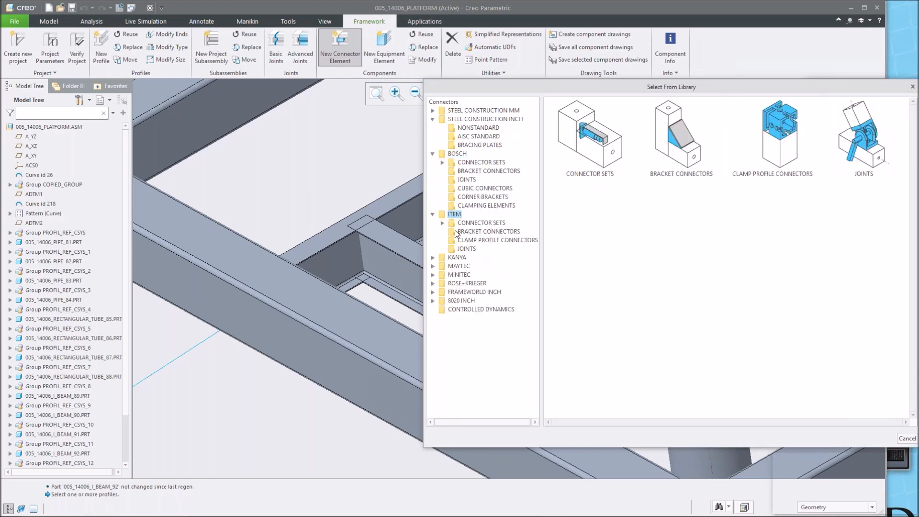
{"action": "left_click", "coordinate": [456, 258]}
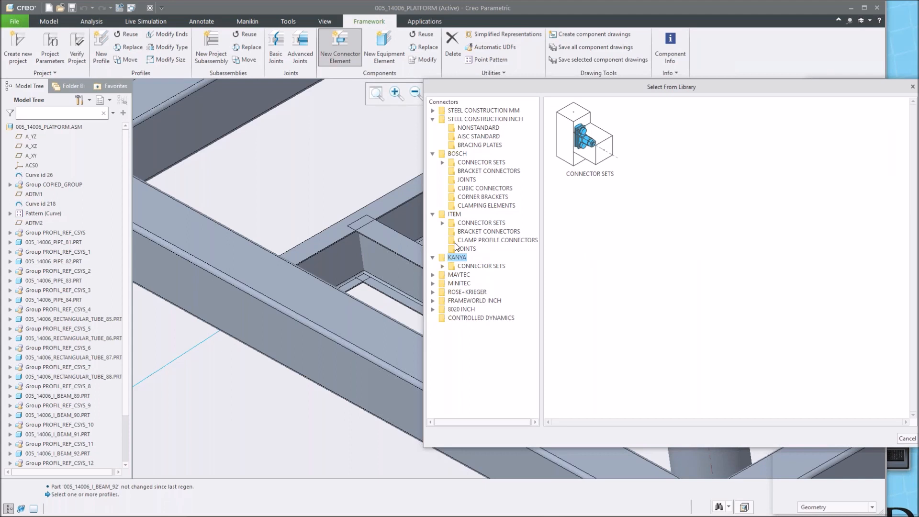
{"action": "left_click", "coordinate": [458, 276]}
{"action": "left_click", "coordinate": [467, 283]}
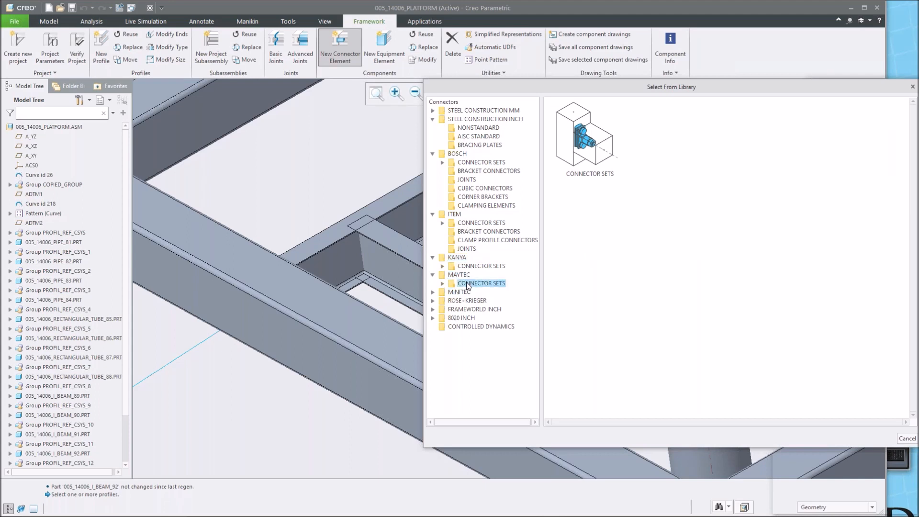
{"action": "left_click", "coordinate": [461, 328]}
{"action": "left_click", "coordinate": [473, 335]}
{"action": "left_click", "coordinate": [468, 353]}
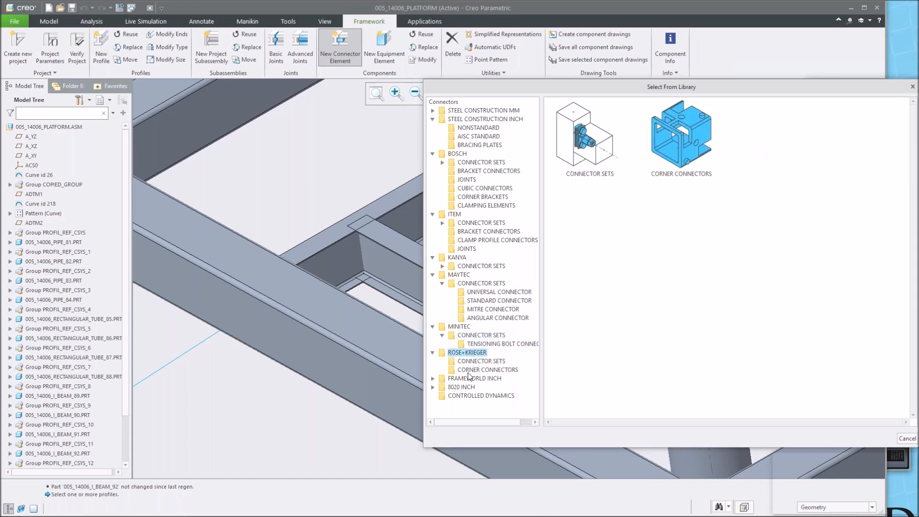
{"action": "left_click", "coordinate": [467, 387]}
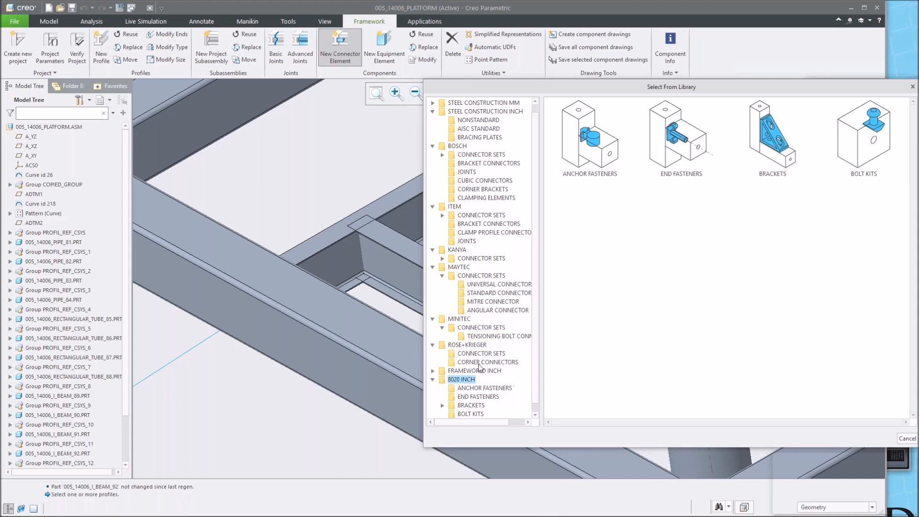
{"action": "left_click", "coordinate": [478, 397]}
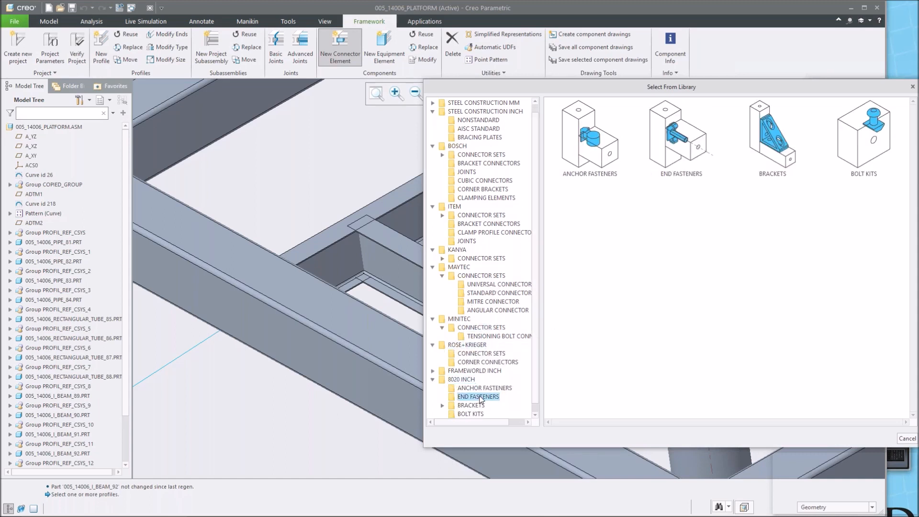
{"action": "left_click", "coordinate": [594, 203]}
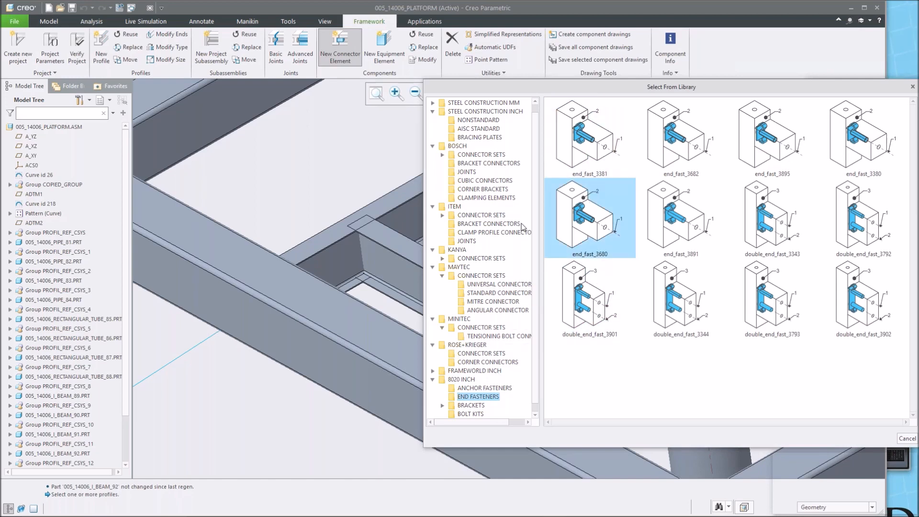
Choose the AISC Standard Double Angles connector under Steel Construction Inch and continue to its element definition.
{"action": "scroll", "coordinate": [474, 192], "scroll_direction": "up", "scroll_amount": 1}
{"action": "left_click", "coordinate": [442, 161]}
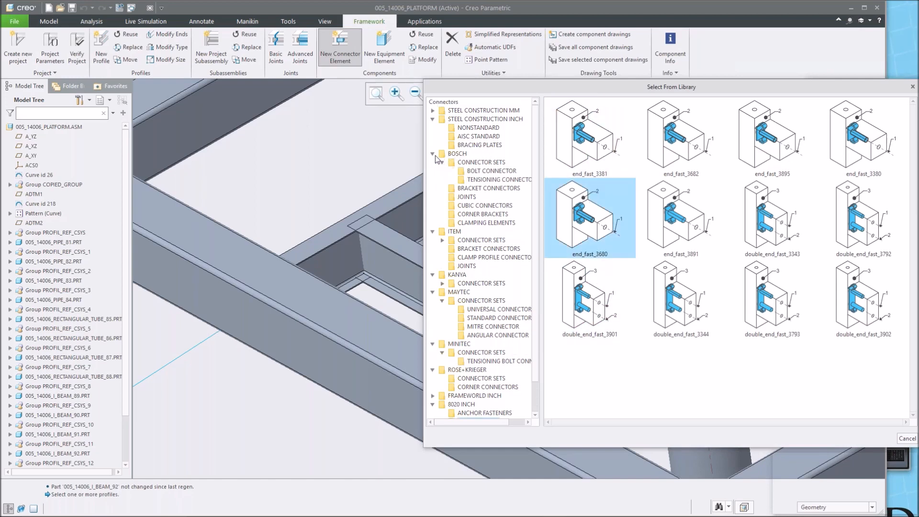
{"action": "left_click", "coordinate": [433, 154]}
{"action": "left_click", "coordinate": [472, 120]}
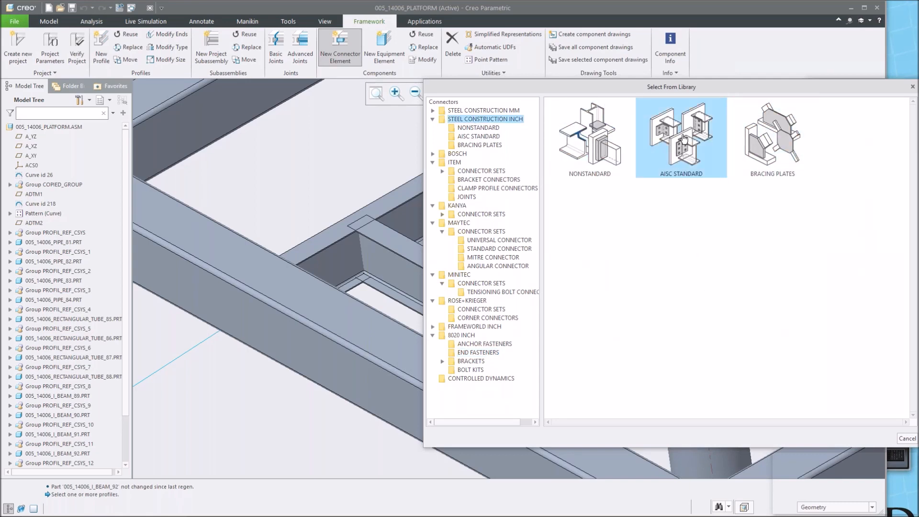
{"action": "double_click", "coordinate": [683, 140]}
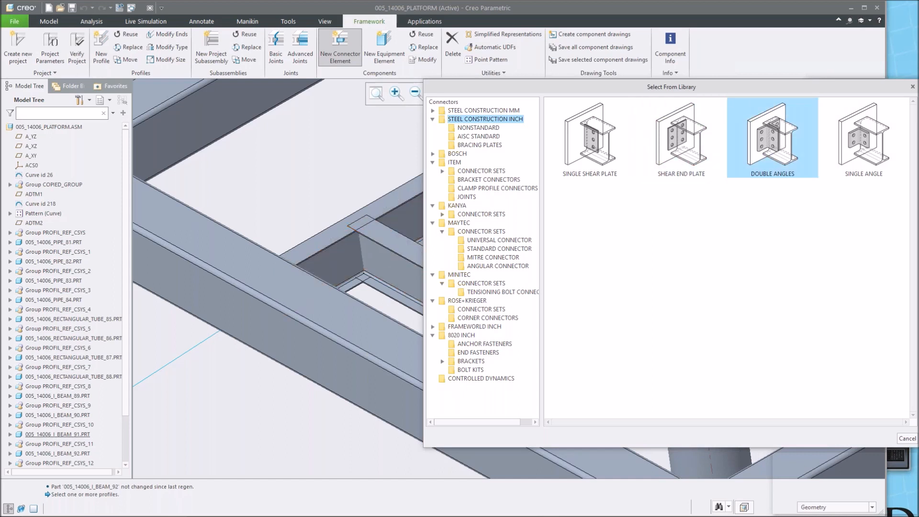
{"action": "double_click", "coordinate": [768, 139]}
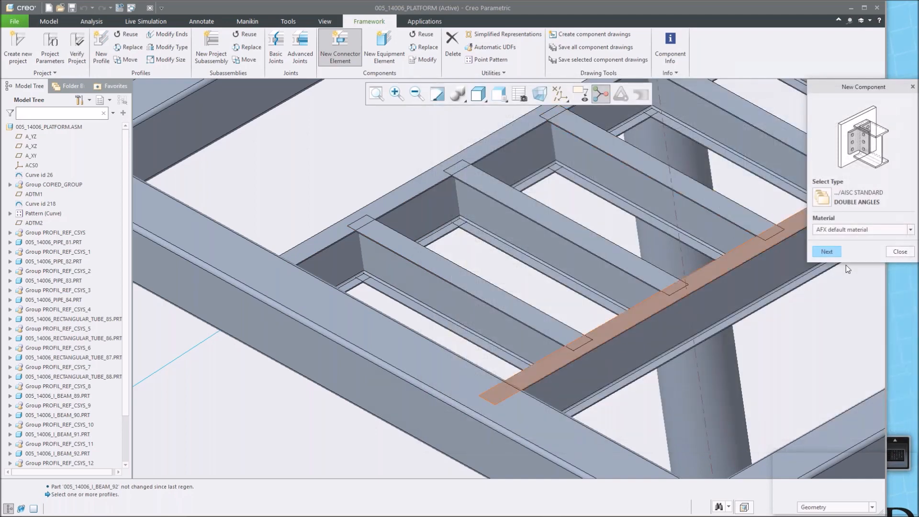
{"action": "left_click", "coordinate": [826, 252]}
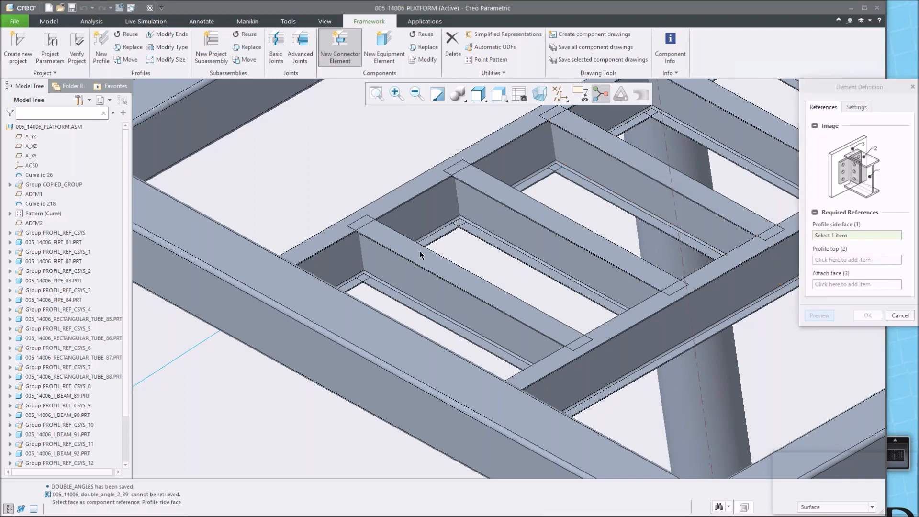
Pick the I-beam's web face as profile side, its top face as profile top, and the tube beam's side face as attach face.
{"action": "scroll", "coordinate": [419, 251], "scroll_direction": "up", "scroll_amount": 2}
{"action": "scroll", "coordinate": [415, 255], "scroll_direction": "up", "scroll_amount": 1}
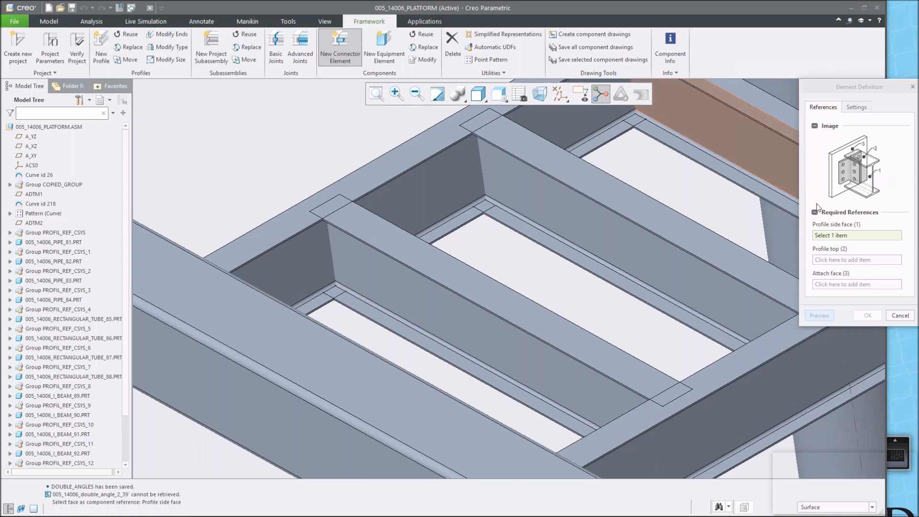
{"action": "left_click", "coordinate": [478, 330]}
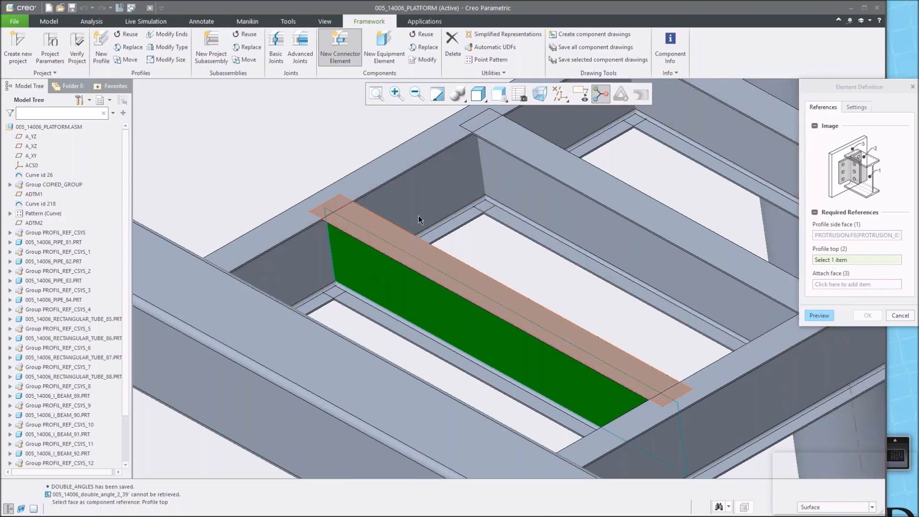
{"action": "left_click", "coordinate": [391, 233]}
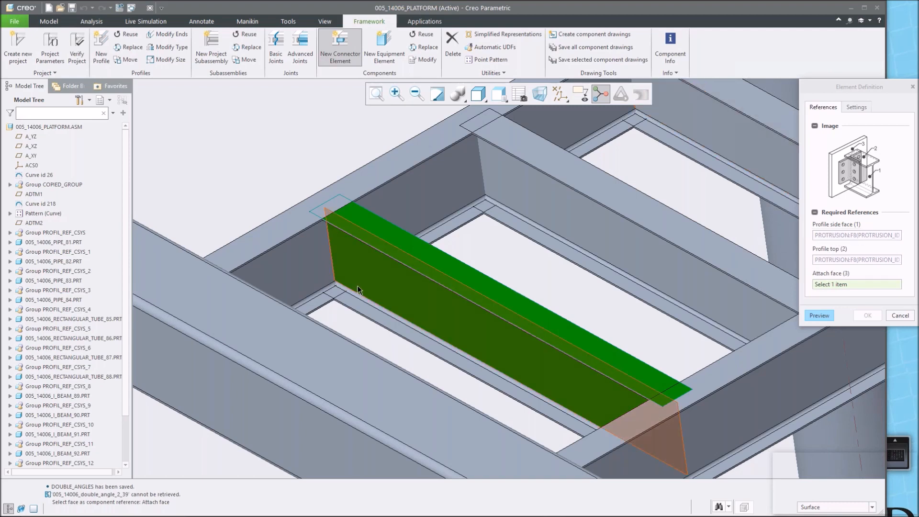
{"action": "left_click", "coordinate": [306, 265]}
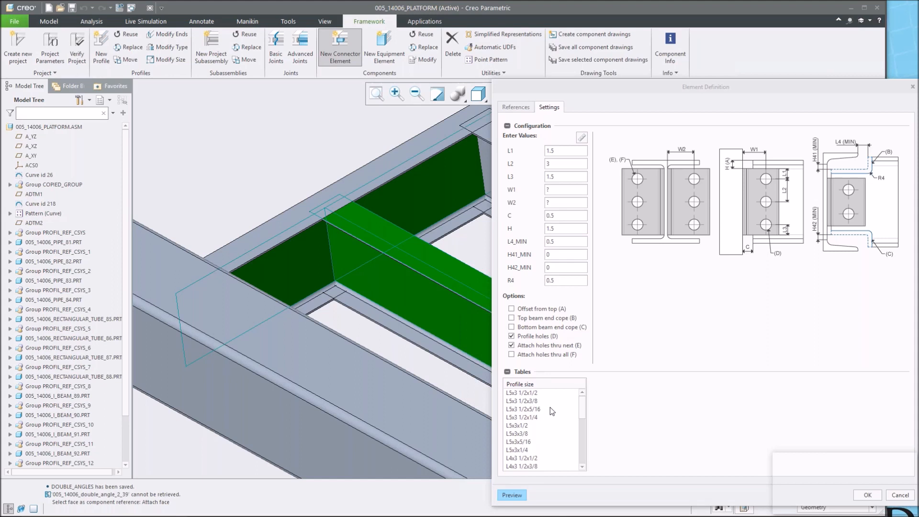
Set the angle profile size to L4x3x1/2, bolt diameter 3/4 and 3 bolt rows, then preview the connector.
{"action": "scroll", "coordinate": [552, 410], "scroll_direction": "down", "scroll_amount": 2}
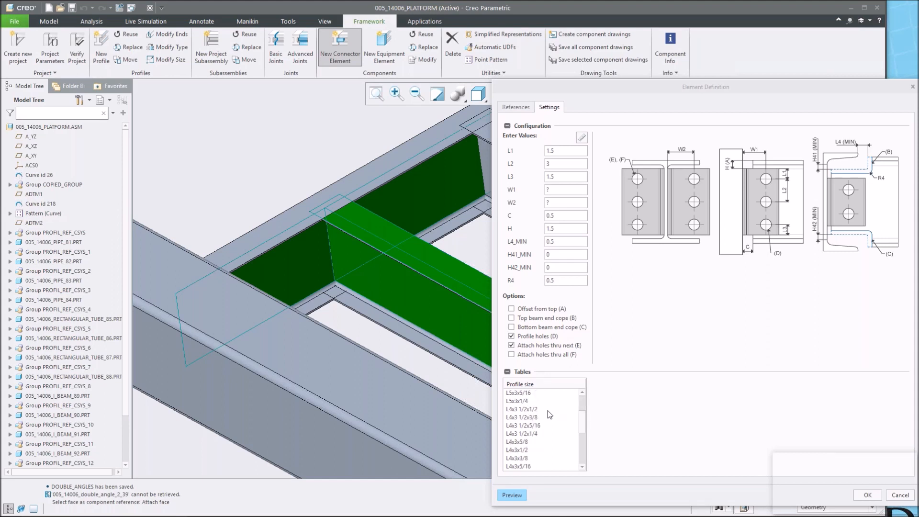
{"action": "left_click", "coordinate": [523, 450]}
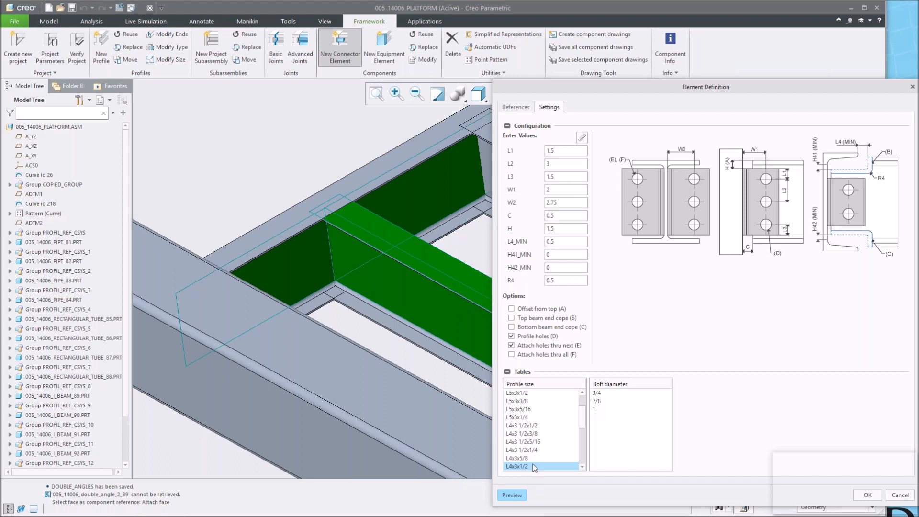
{"action": "left_click", "coordinate": [599, 393]}
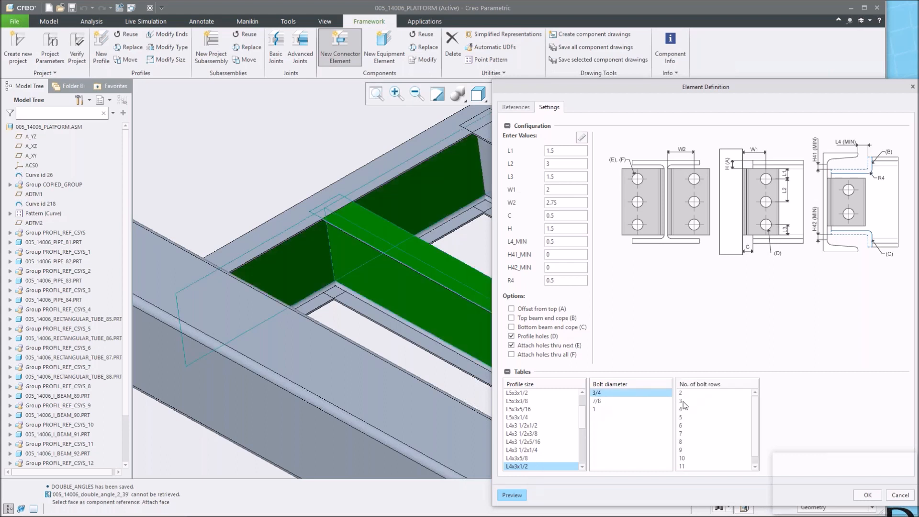
{"action": "left_click", "coordinate": [683, 402]}
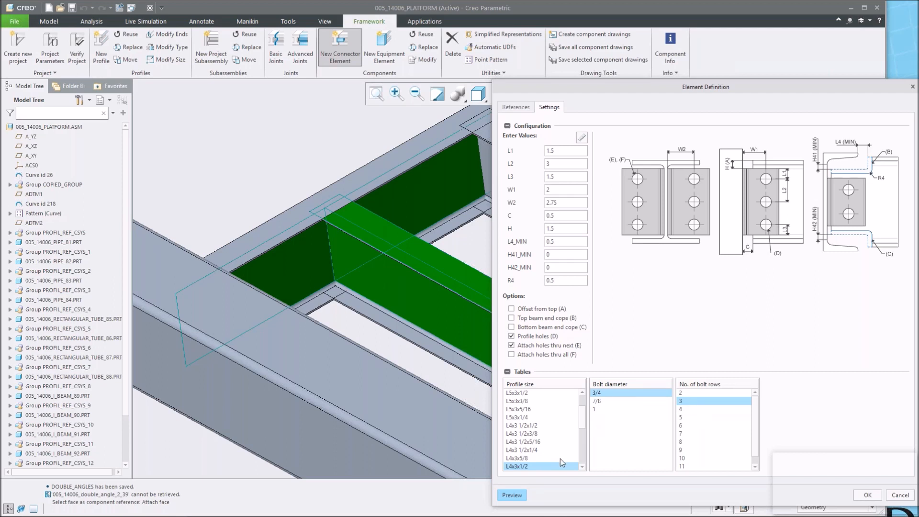
{"action": "left_click", "coordinate": [513, 496]}
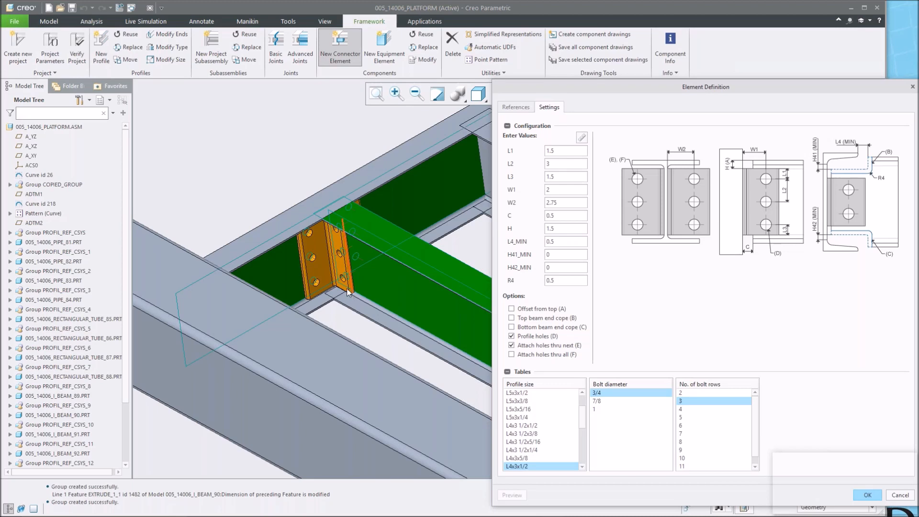
Set the connector's L2 value to 2.5 and preview the connector again.
{"action": "mouse_move", "coordinate": [348, 293]}
{"action": "middle_mouse_down"}
{"action": "mouse_move", "coordinate": [349, 268]}
{"action": "mouse_move", "coordinate": [345, 297]}
{"action": "middle_mouse_up"}
{"action": "scroll", "coordinate": [325, 243], "scroll_direction": "down", "scroll_amount": 6}
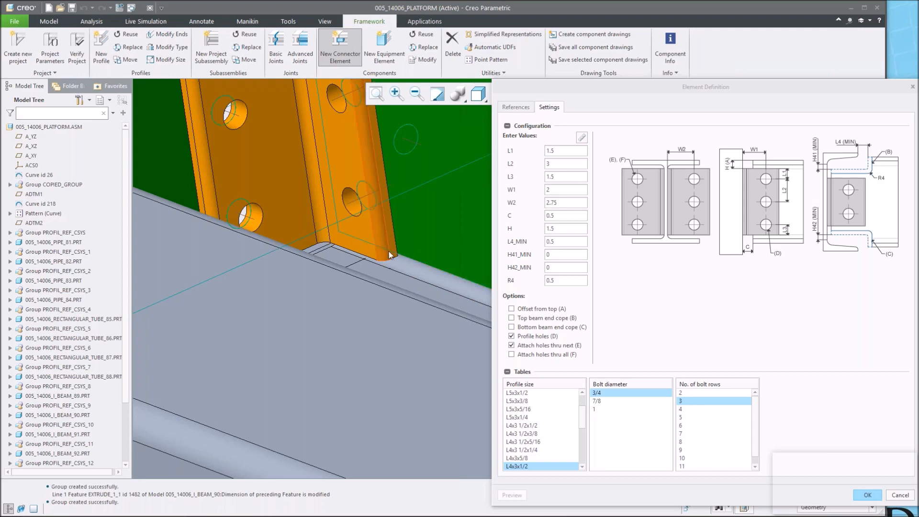
{"action": "scroll", "coordinate": [395, 262], "scroll_direction": "up", "scroll_amount": 4}
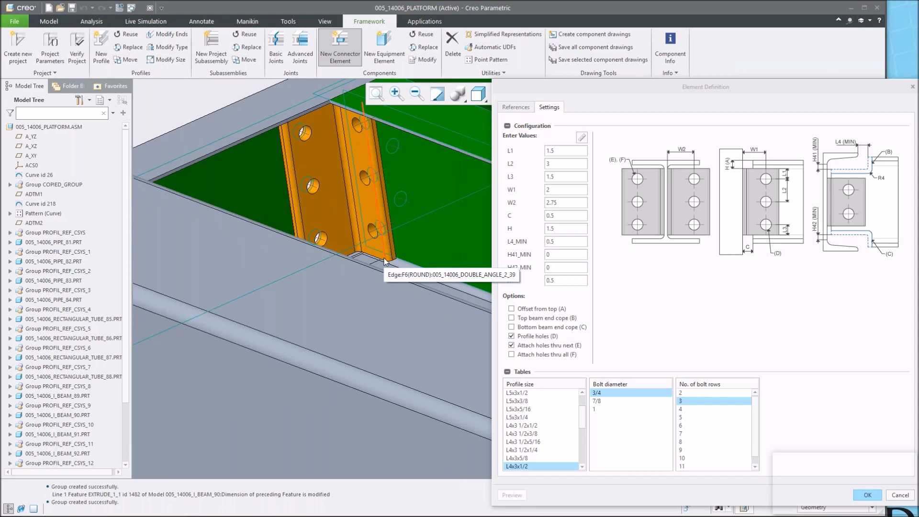
{"action": "double_click", "coordinate": [569, 163]}
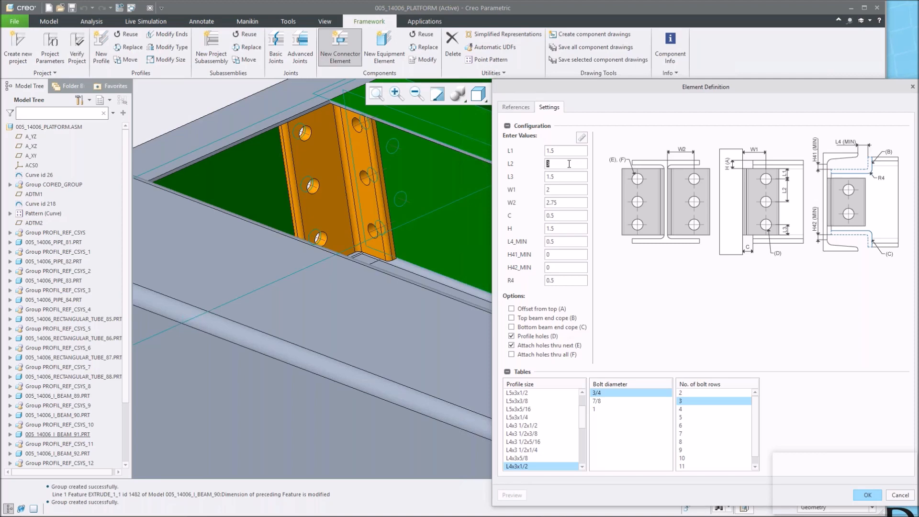
{"action": "type", "text": "2.5"}
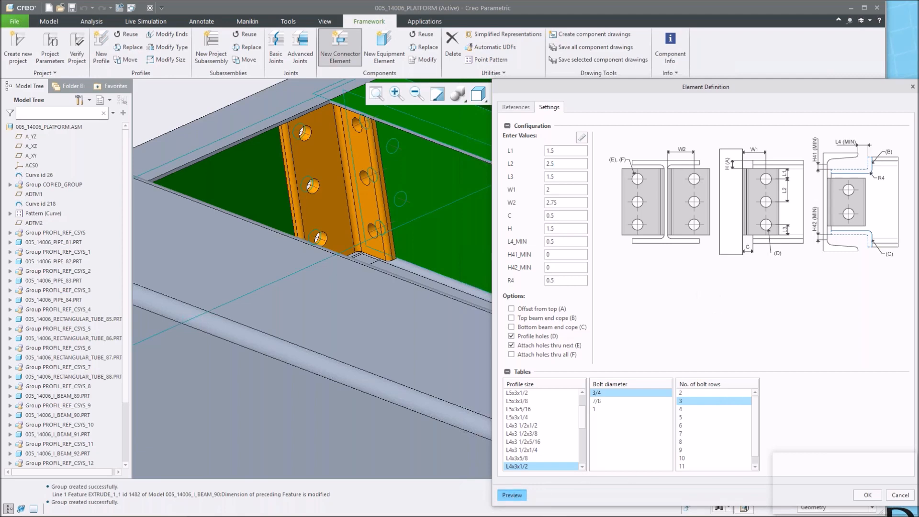
{"action": "left_click", "coordinate": [511, 496]}
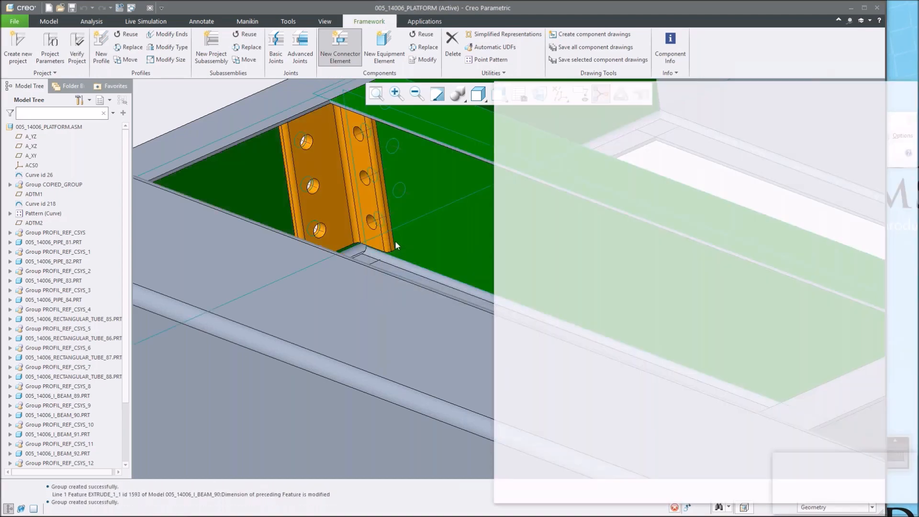
Inspect the previewed double-angle connector at the I-beam and tube beam junction from several angles.
{"action": "scroll", "coordinate": [394, 240], "scroll_direction": "up", "scroll_amount": 2}
{"action": "scroll", "coordinate": [393, 203], "scroll_direction": "down", "scroll_amount": 3}
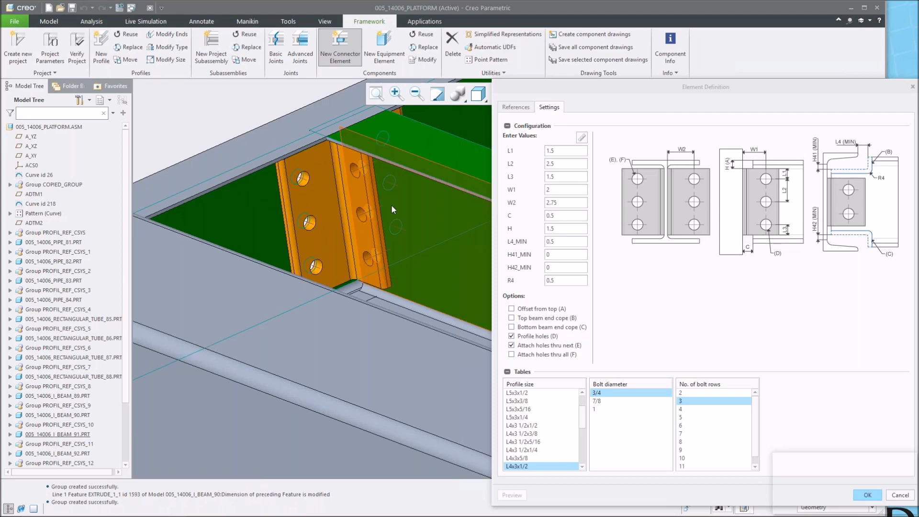
{"action": "scroll", "coordinate": [392, 206], "scroll_direction": "up", "scroll_amount": 5}
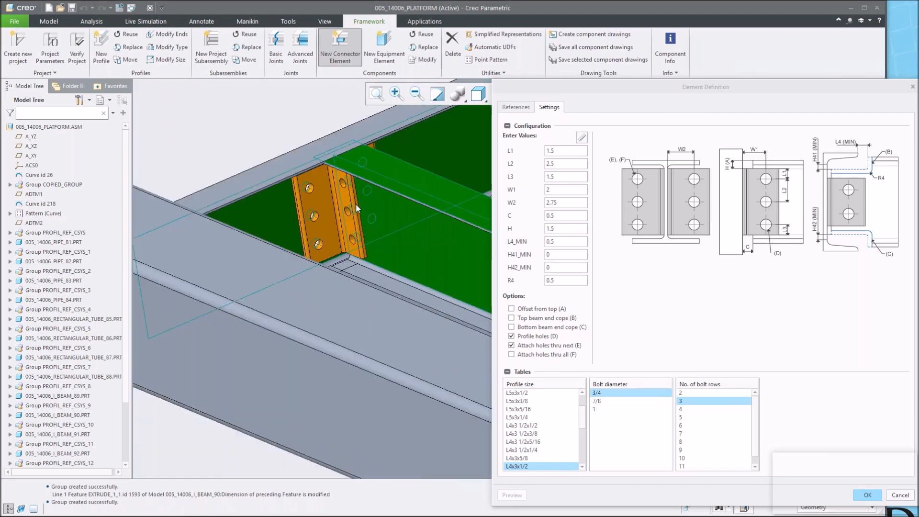
{"action": "middle_click_drag", "start_coordinate": [290, 352], "coordinate": [365, 339]}
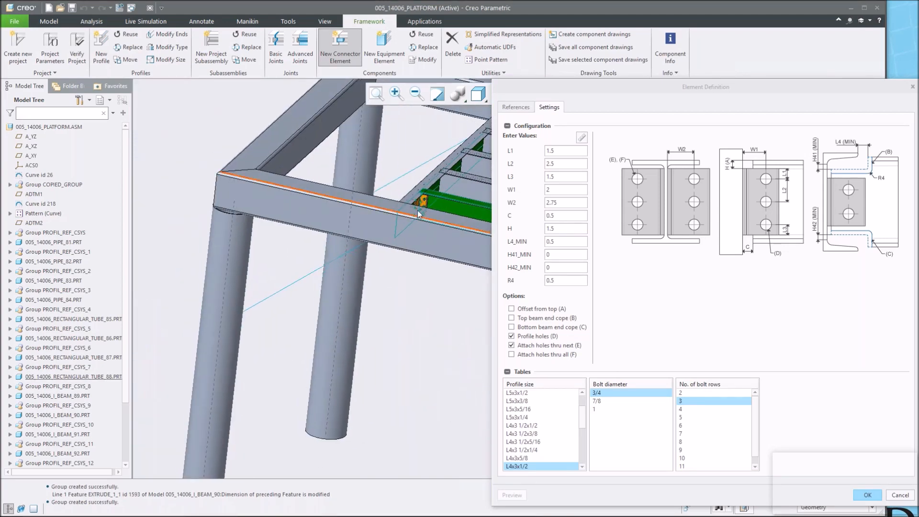
{"action": "scroll", "coordinate": [408, 213], "scroll_direction": "down", "scroll_amount": 1}
{"action": "scroll", "coordinate": [406, 187], "scroll_direction": "down", "scroll_amount": 4}
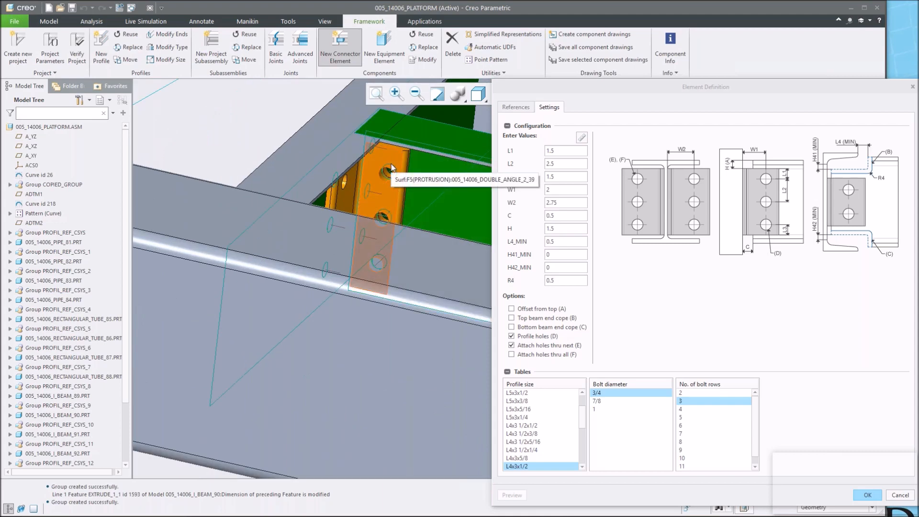
{"action": "scroll", "coordinate": [398, 191], "scroll_direction": "up", "scroll_amount": 2}
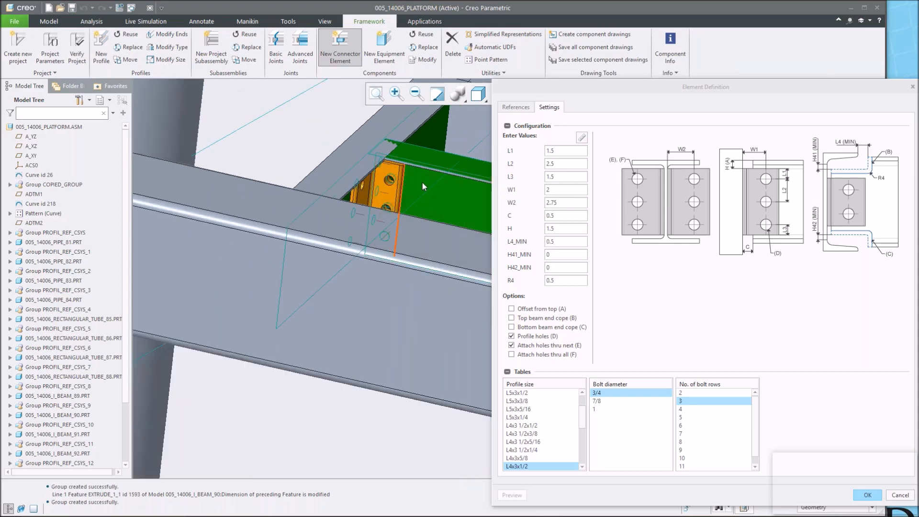
Accept the previewed double-angle connector at the I-beam and tube beam junction.
{"action": "middle_click_drag", "start_coordinate": [415, 190], "coordinate": [393, 195]}
{"action": "scroll", "coordinate": [412, 199], "scroll_direction": "up", "scroll_amount": 3}
{"action": "scroll", "coordinate": [261, 197], "scroll_direction": "down", "scroll_amount": 2}
{"action": "left_click_drag", "start_coordinate": [557, 89], "coordinate": [556, 108]}
{"action": "left_click", "coordinate": [641, 94]}
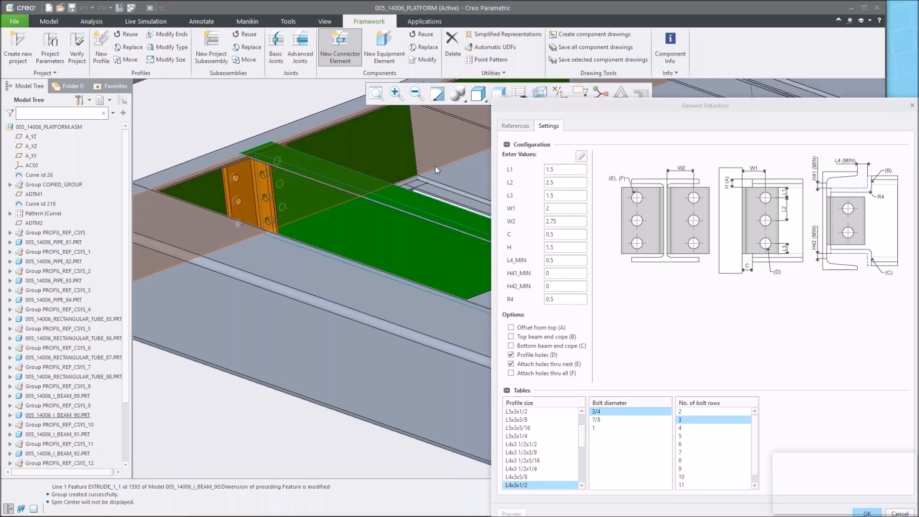
{"action": "mouse_move", "coordinate": [267, 196]}
{"action": "middle_mouse_down"}
{"action": "mouse_move", "coordinate": [255, 194]}
{"action": "mouse_move", "coordinate": [307, 189]}
{"action": "mouse_move", "coordinate": [290, 198]}
{"action": "mouse_move", "coordinate": [305, 157]}
{"action": "mouse_move", "coordinate": [300, 164]}
{"action": "middle_mouse_up"}
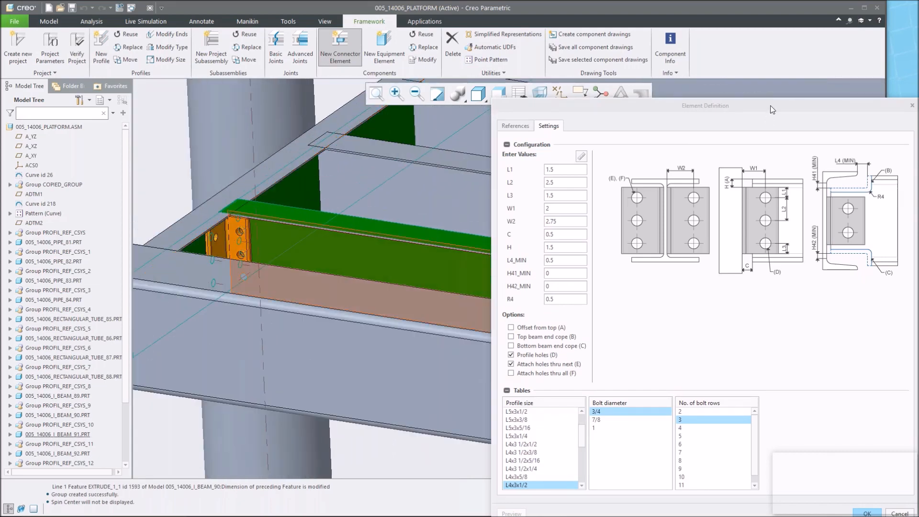
{"action": "left_click_drag", "start_coordinate": [774, 97], "coordinate": [770, 80]}
{"action": "left_click", "coordinate": [861, 497]}
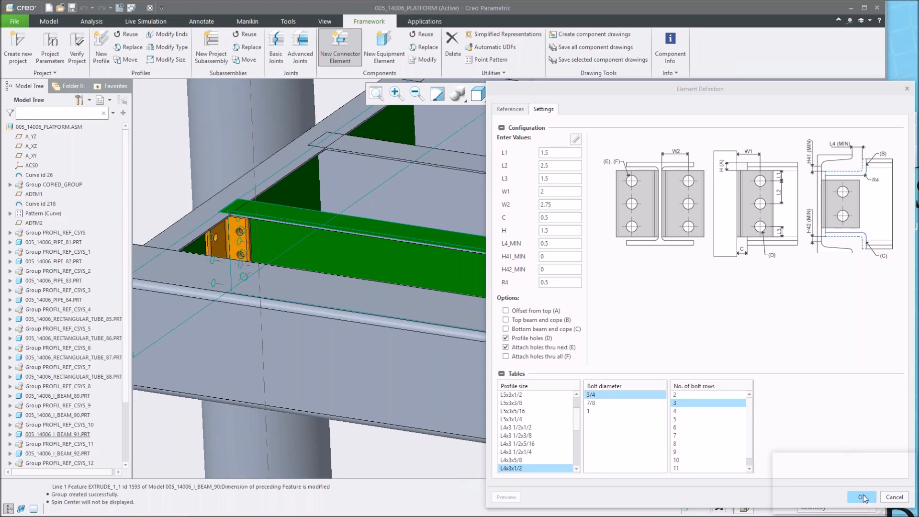
{"action": "left_click_drag", "start_coordinate": [734, 86], "coordinate": [603, 84]}
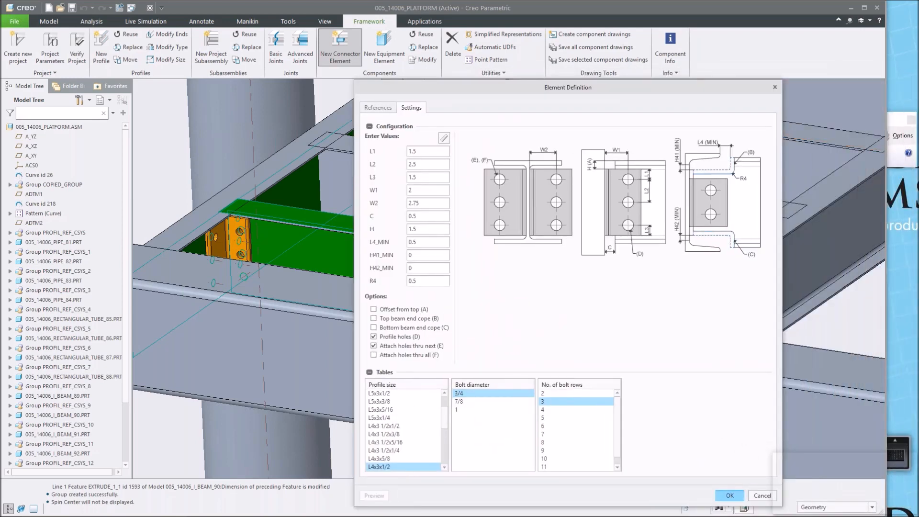
{"action": "left_click", "coordinate": [730, 495]}
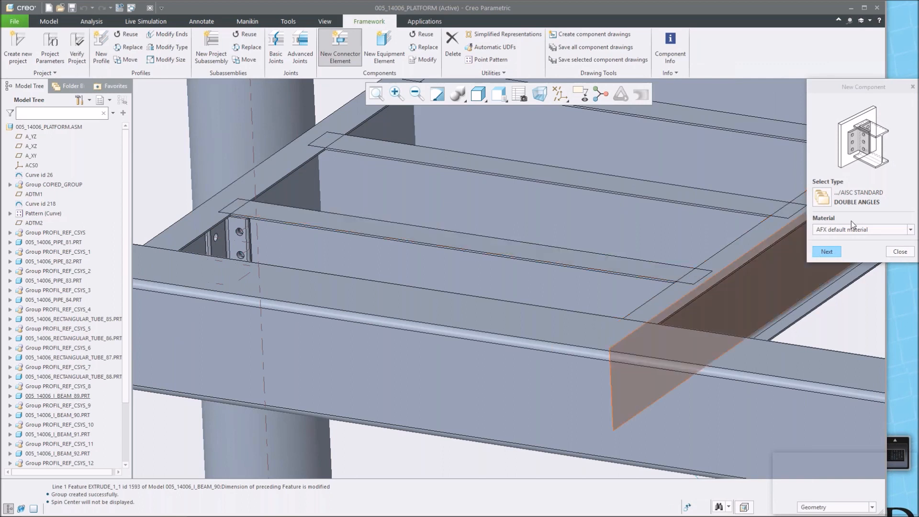
Start another double-angle connector and pick the next I-beam's web face, top face and the tube beam's side face.
{"action": "left_click", "coordinate": [827, 253]}
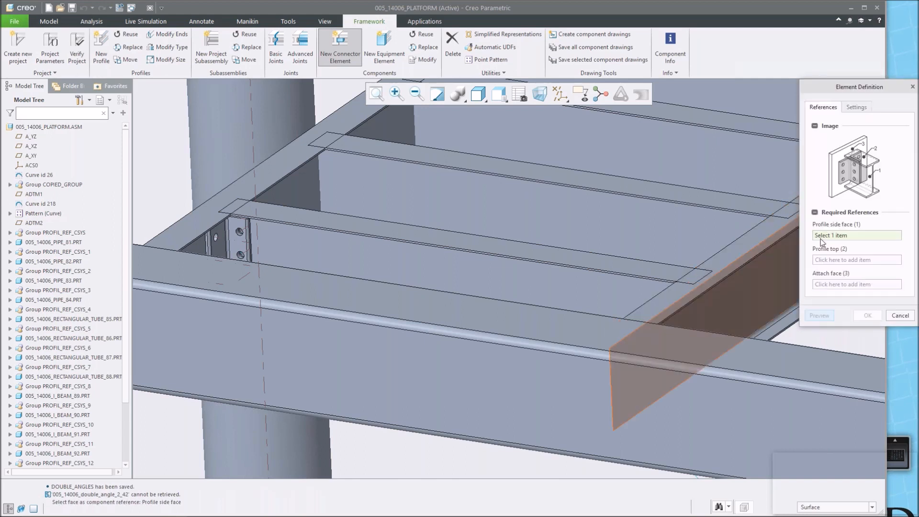
{"action": "left_click", "coordinate": [347, 193]}
{"action": "left_click", "coordinate": [362, 144]}
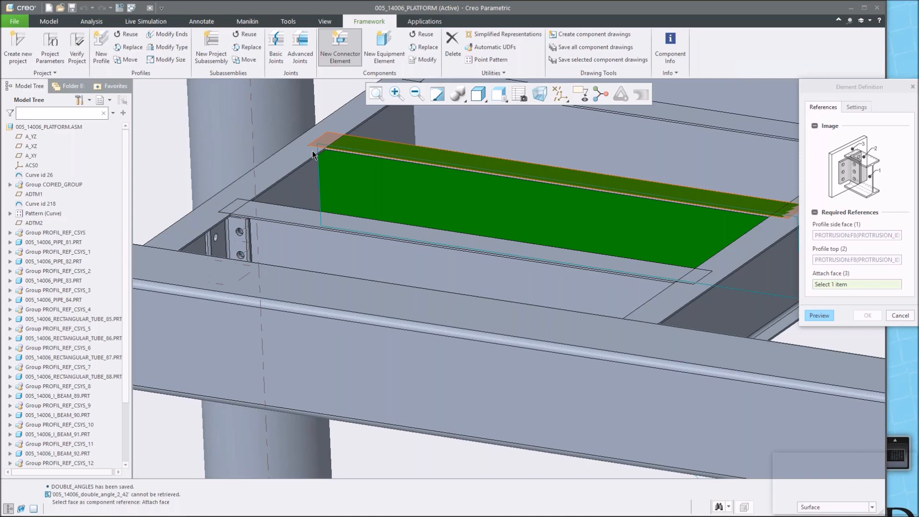
{"action": "left_click", "coordinate": [300, 192]}
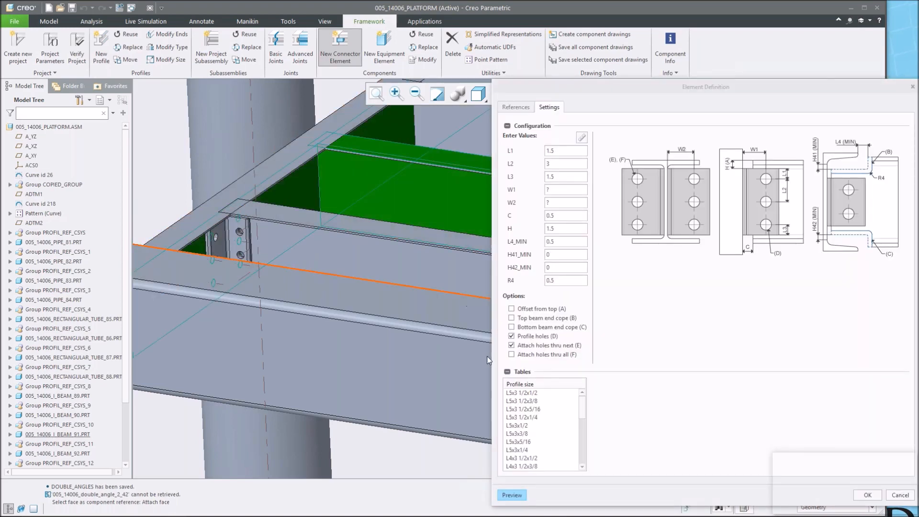
Choose profile size L4x3x1/2, bolt diameter 3/4 and 3 bolt rows for this connector, then preview it.
{"action": "scroll", "coordinate": [559, 414], "scroll_direction": "down", "scroll_amount": 2}
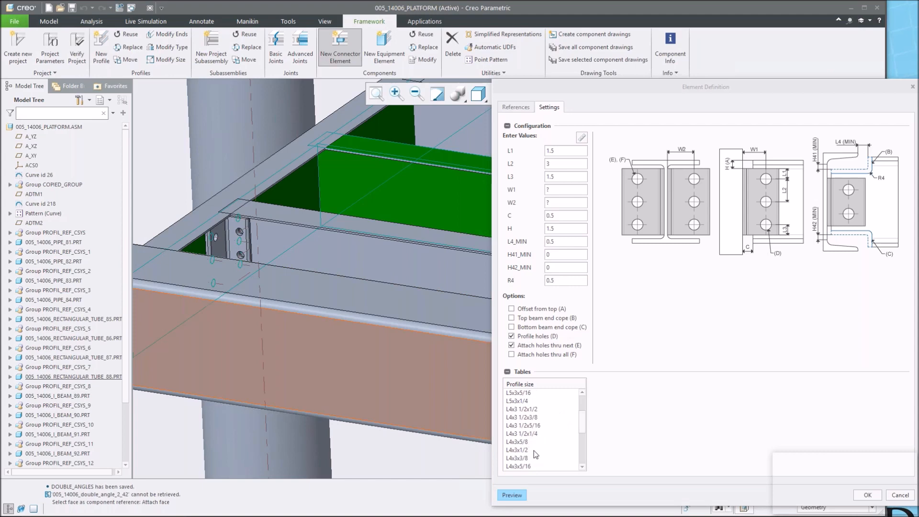
{"action": "scroll", "coordinate": [535, 454], "scroll_direction": "down", "scroll_amount": 1}
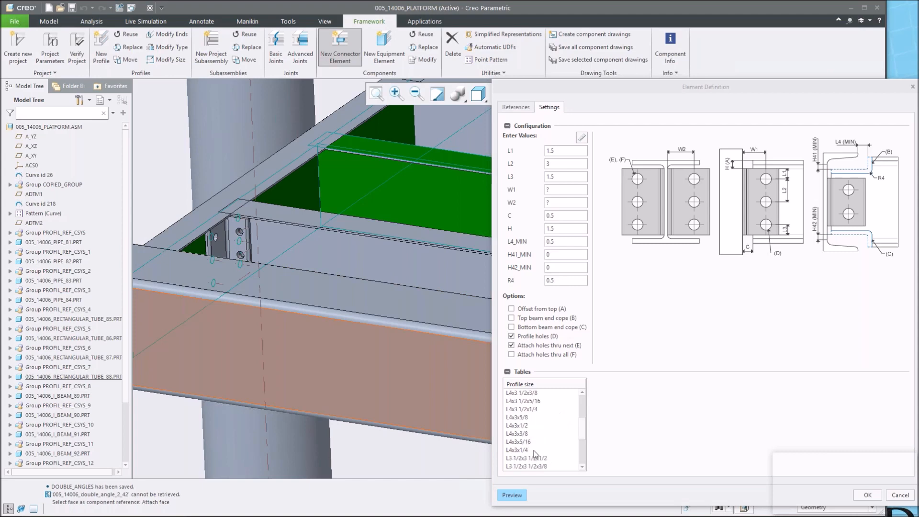
{"action": "left_click", "coordinate": [513, 425]}
{"action": "left_click", "coordinate": [600, 393]}
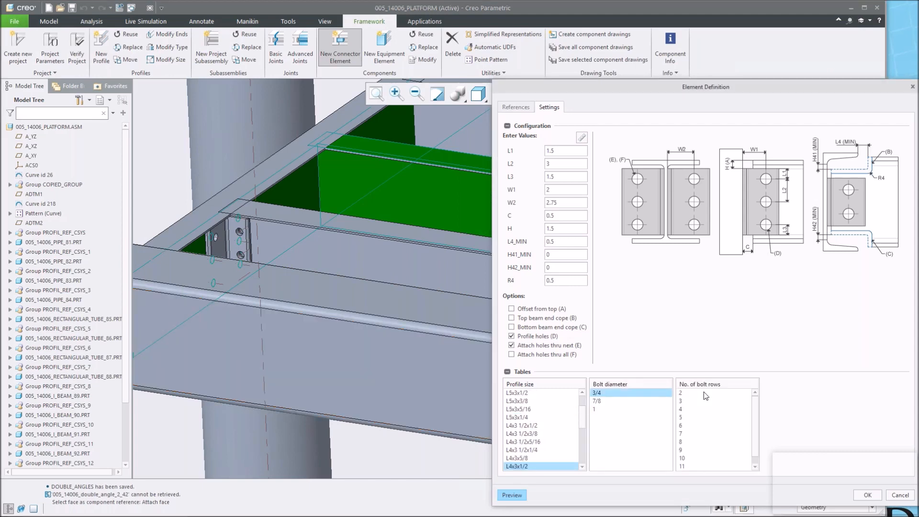
{"action": "left_click", "coordinate": [689, 401]}
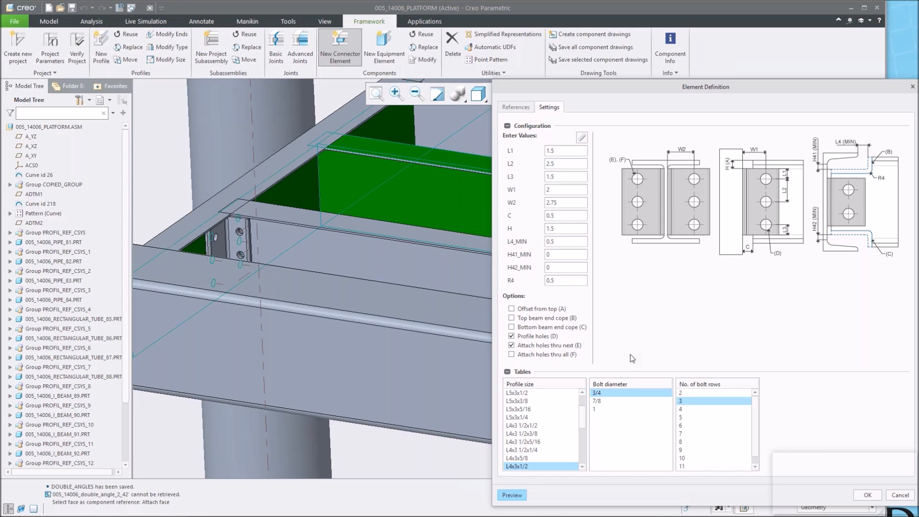
{"action": "left_click", "coordinate": [510, 496]}
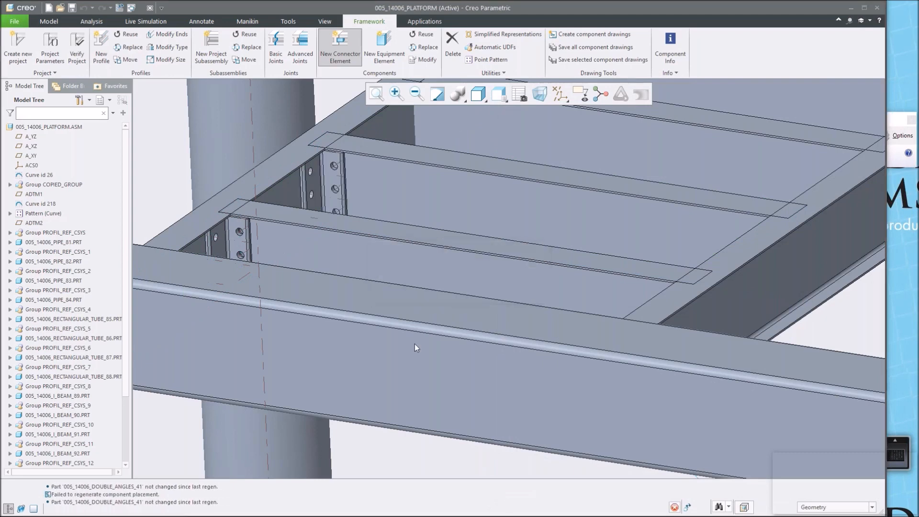
Accept the second double-angle connector and close the new component dialog.
{"action": "left_click", "coordinate": [402, 223]}
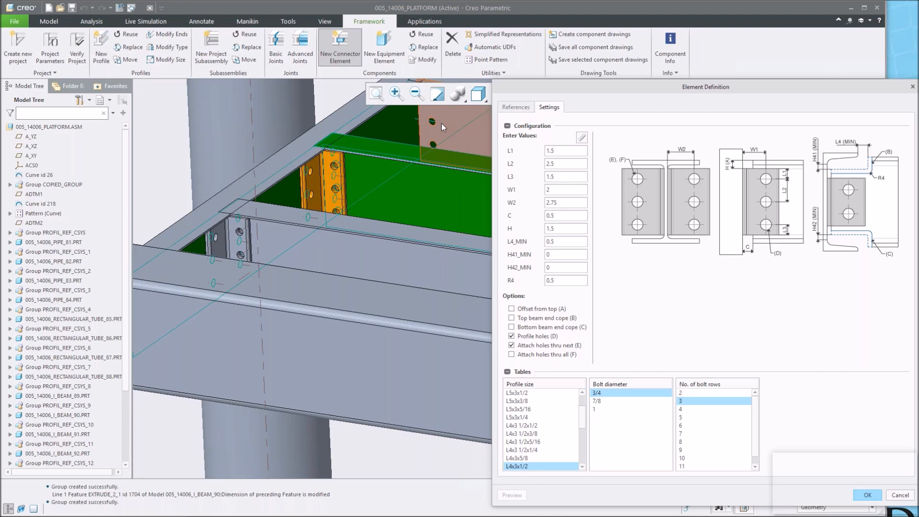
{"action": "scroll", "coordinate": [382, 191], "scroll_direction": "up", "scroll_amount": 1}
{"action": "mouse_move", "coordinate": [380, 194]}
{"action": "middle_mouse_down", "text": "shift"}
{"action": "mouse_move", "coordinate": [366, 214]}
{"action": "mouse_move", "coordinate": [302, 232]}
{"action": "mouse_move", "coordinate": [238, 314]}
{"action": "mouse_move", "coordinate": [247, 310]}
{"action": "middle_mouse_up", "text": "shift"}
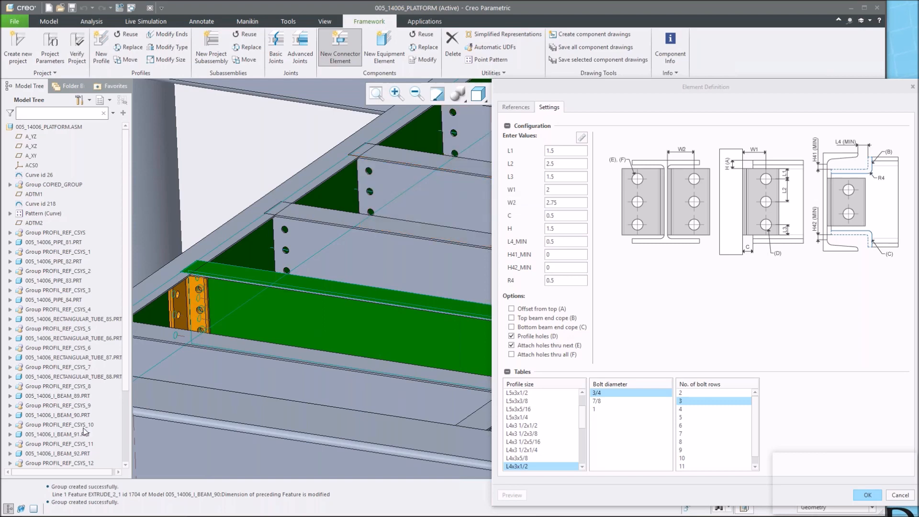
{"action": "scroll", "coordinate": [125, 361], "scroll_direction": "down", "scroll_amount": 4}
{"action": "scroll", "coordinate": [120, 454], "scroll_direction": "up", "scroll_amount": 1}
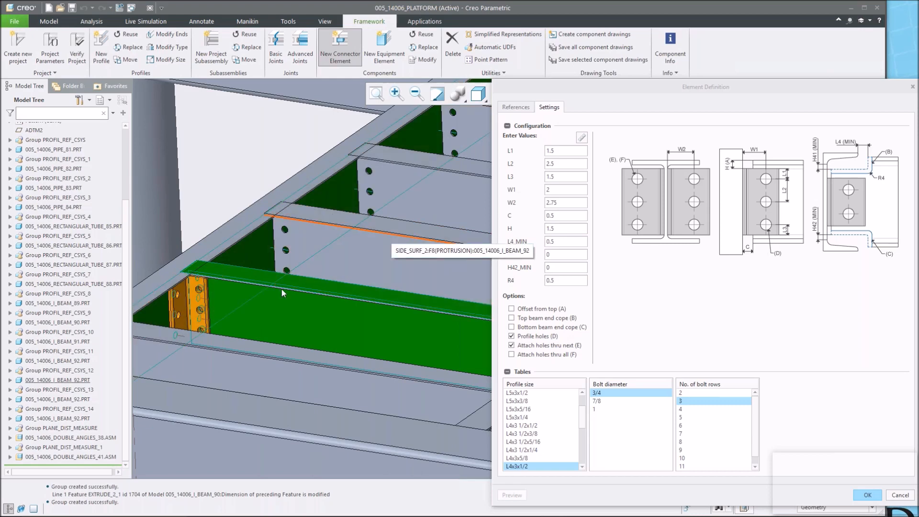
{"action": "scroll", "coordinate": [282, 289], "scroll_direction": "up", "scroll_amount": 4}
{"action": "scroll", "coordinate": [326, 296], "scroll_direction": "up", "scroll_amount": 3}
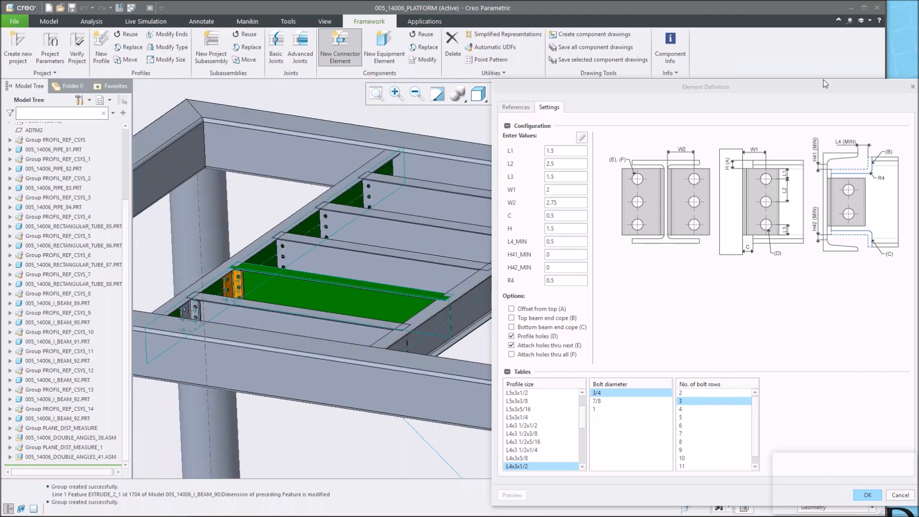
{"action": "left_click_drag", "start_coordinate": [793, 88], "coordinate": [743, 72]}
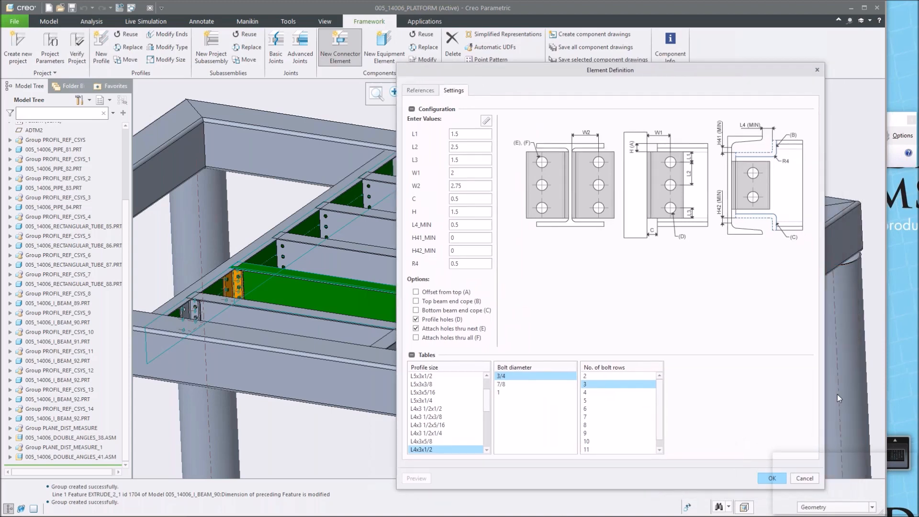
{"action": "left_click", "coordinate": [766, 478]}
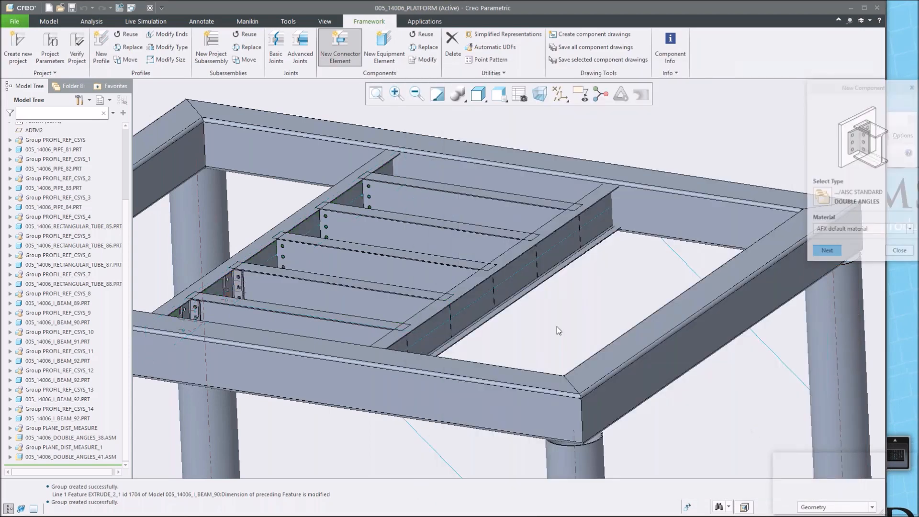
{"action": "left_click", "coordinate": [900, 252]}
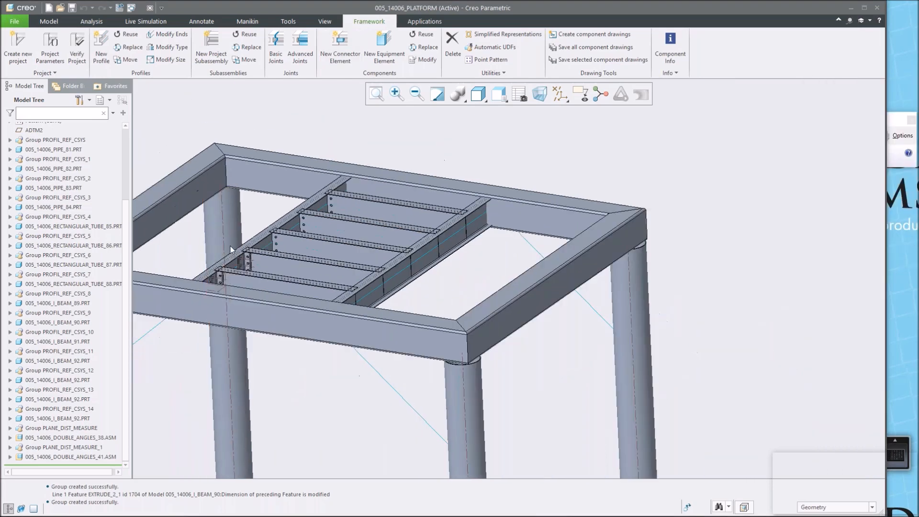
Reuse the existing double-angle connector and place a copy on the third I-beam by picking its faces.
{"action": "scroll", "coordinate": [223, 257], "scroll_direction": "down", "scroll_amount": 5}
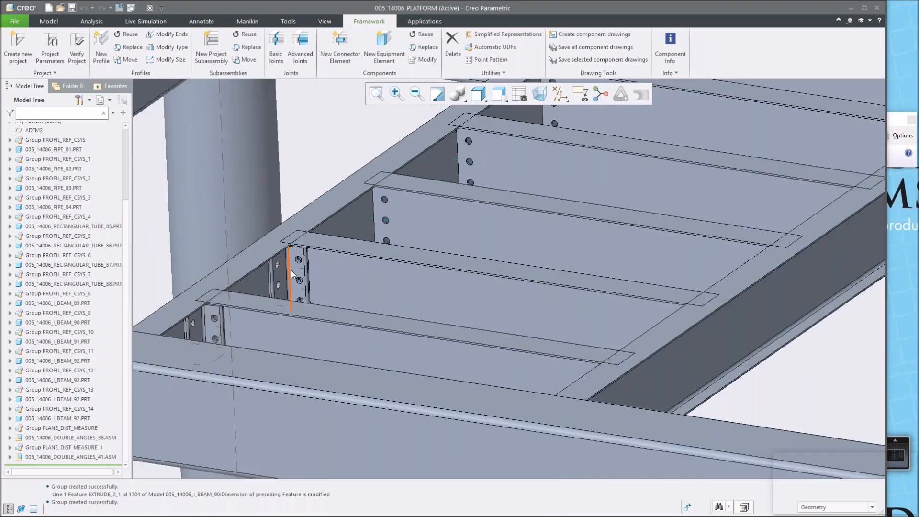
{"action": "scroll", "coordinate": [291, 270], "scroll_direction": "up", "scroll_amount": 3}
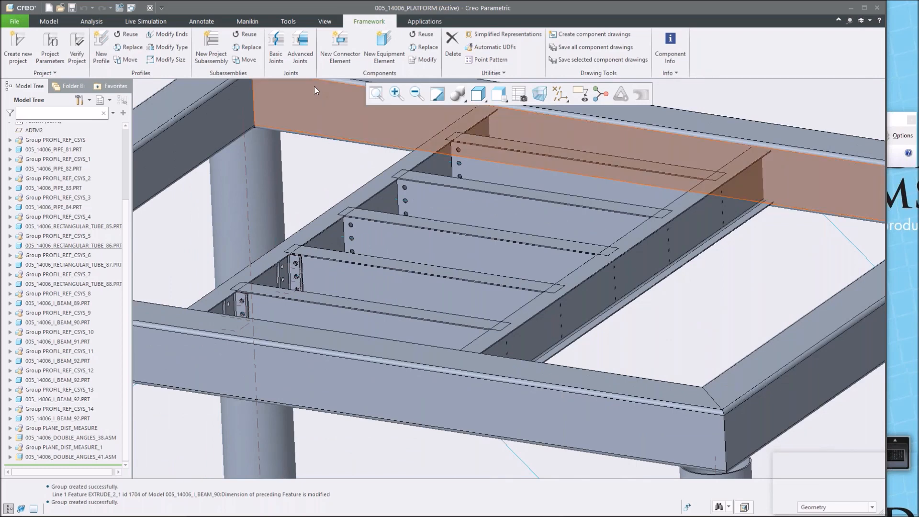
{"action": "left_click", "coordinate": [425, 35]}
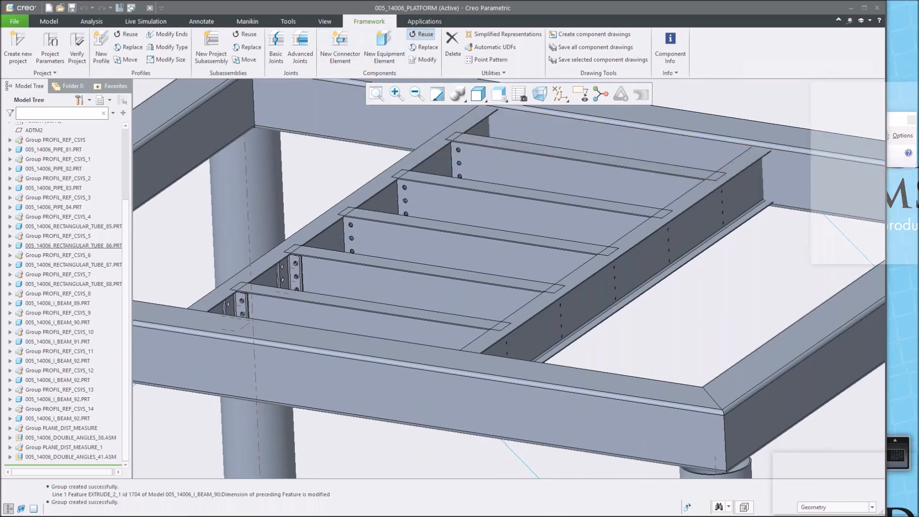
{"action": "left_click", "coordinate": [292, 276]}
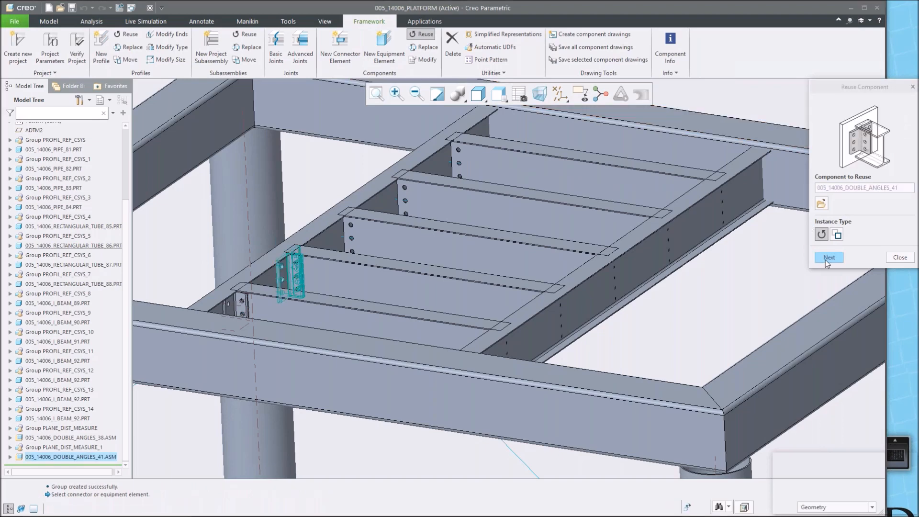
{"action": "left_click", "coordinate": [825, 260]}
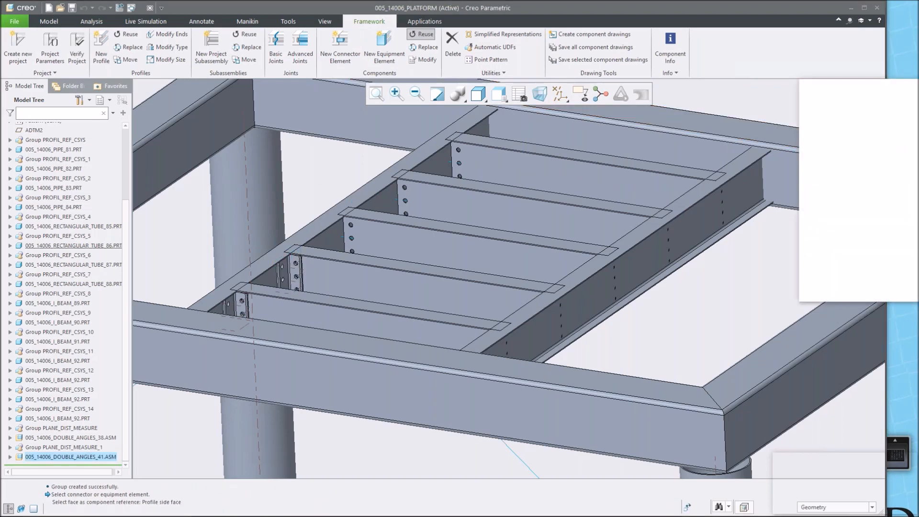
{"action": "scroll", "coordinate": [335, 189], "scroll_direction": "down", "scroll_amount": 3}
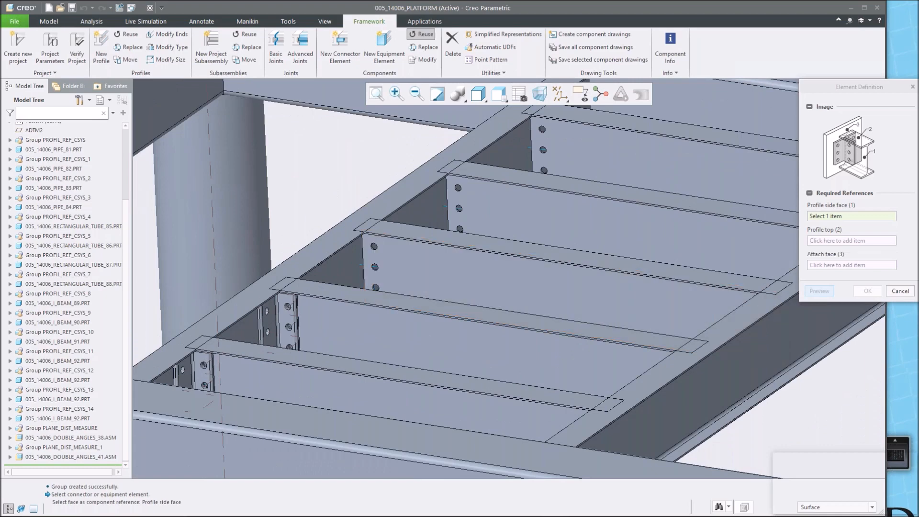
{"action": "left_click", "coordinate": [397, 264]}
{"action": "left_click", "coordinate": [403, 235]}
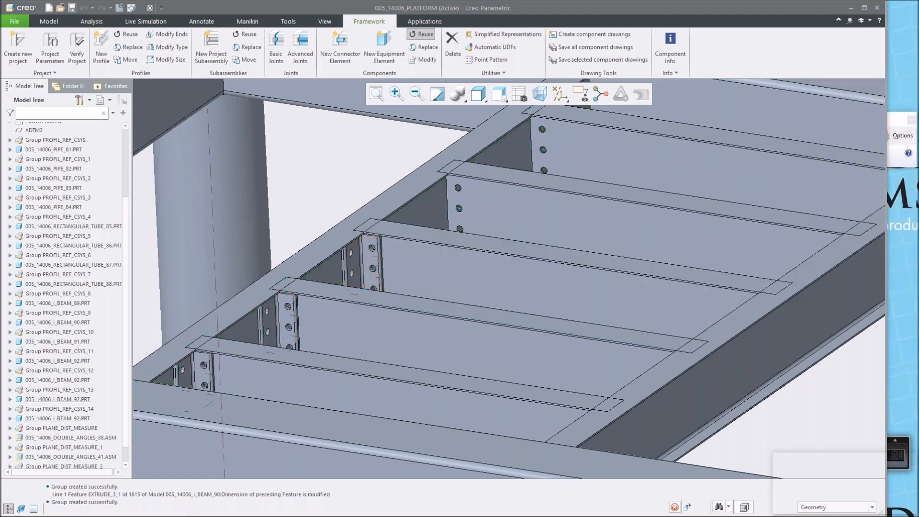
Place another reused connector on the fourth I-beam by picking its web, top and the tube's side face.
{"action": "left_click", "coordinate": [829, 257]}
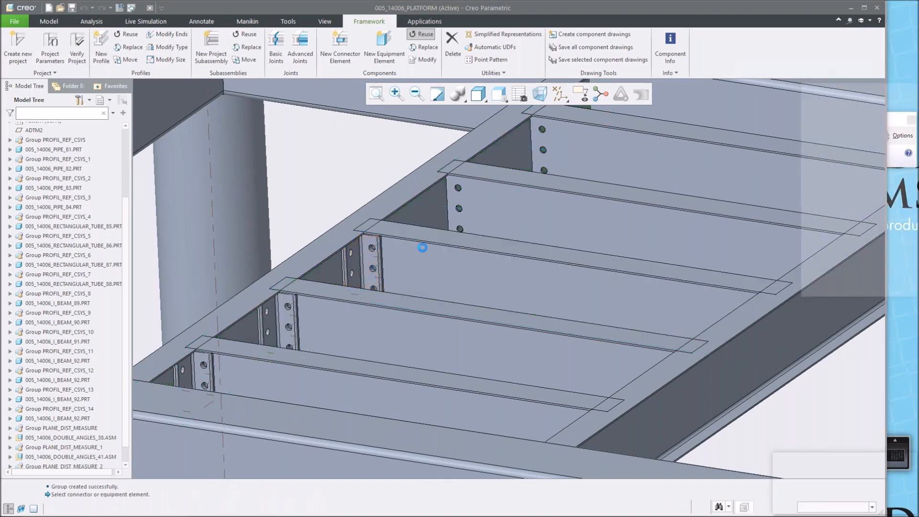
{"action": "left_click", "coordinate": [500, 192]}
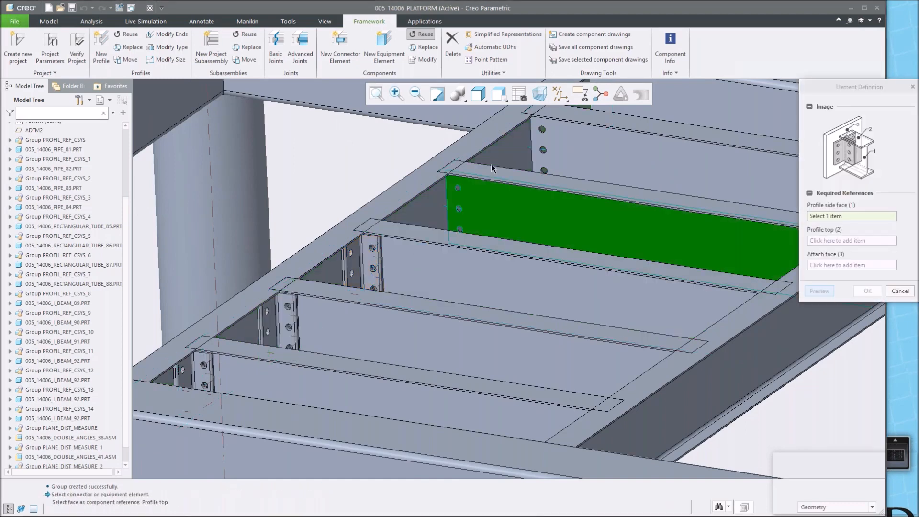
{"action": "left_click", "coordinate": [486, 170]}
{"action": "left_click", "coordinate": [432, 205]}
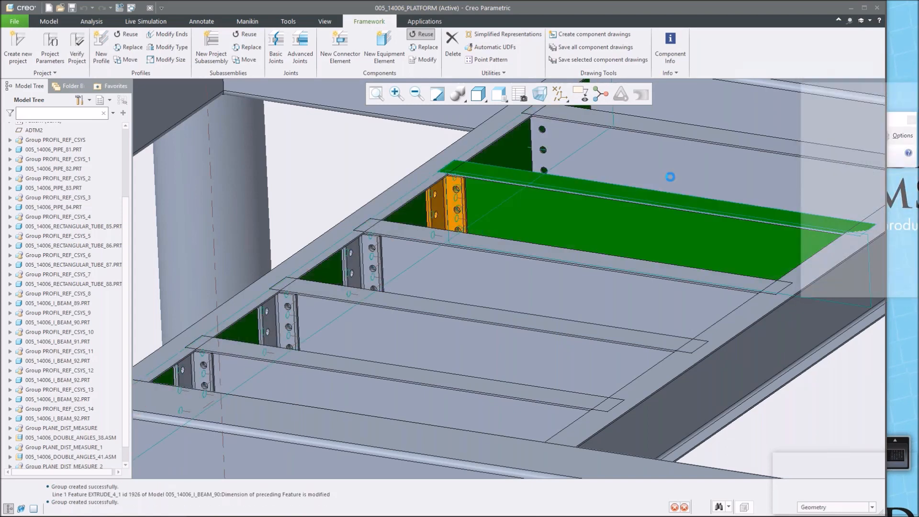
{"action": "left_click", "coordinate": [868, 292]}
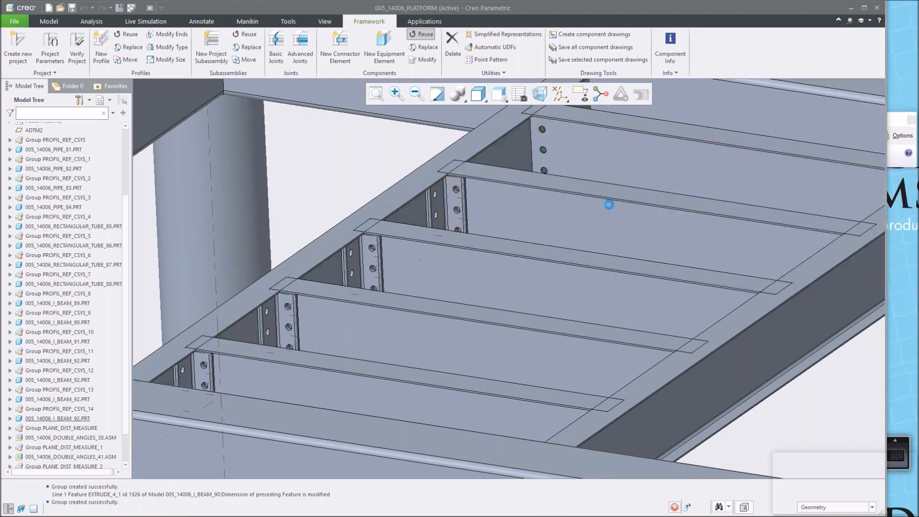
Place a reused connector on the fifth I-beam, accept it, and close the reuse dialog.
{"action": "left_click", "coordinate": [836, 263]}
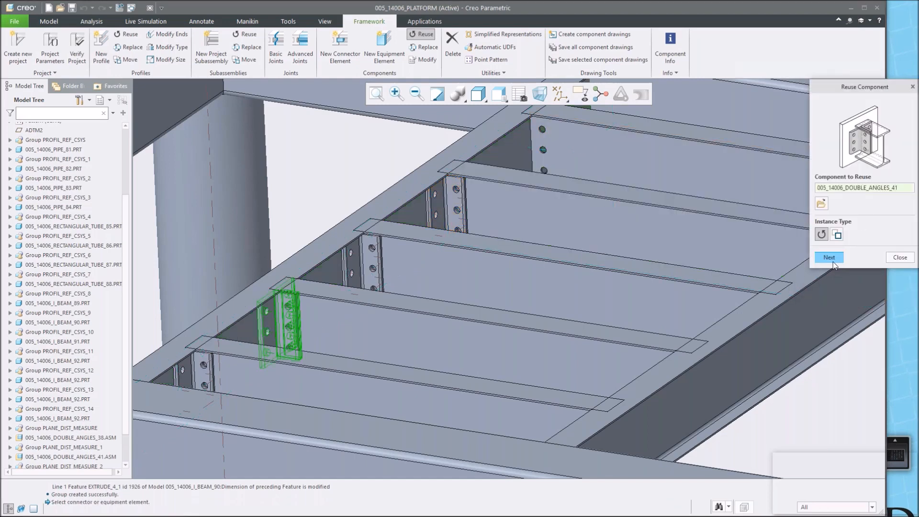
{"action": "left_click", "coordinate": [583, 159]}
{"action": "left_click", "coordinate": [587, 118]}
{"action": "left_click", "coordinate": [510, 147]}
{"action": "middle_click", "coordinate": [509, 148]}
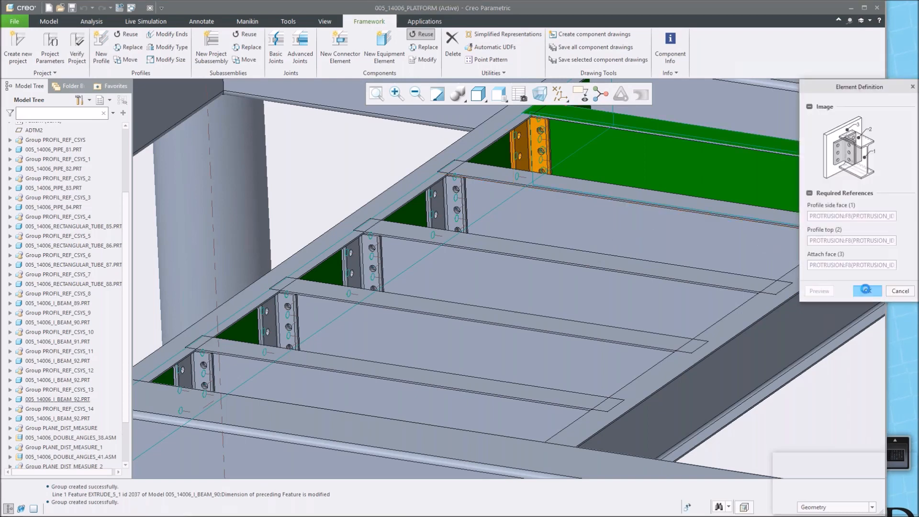
{"action": "left_click", "coordinate": [866, 290]}
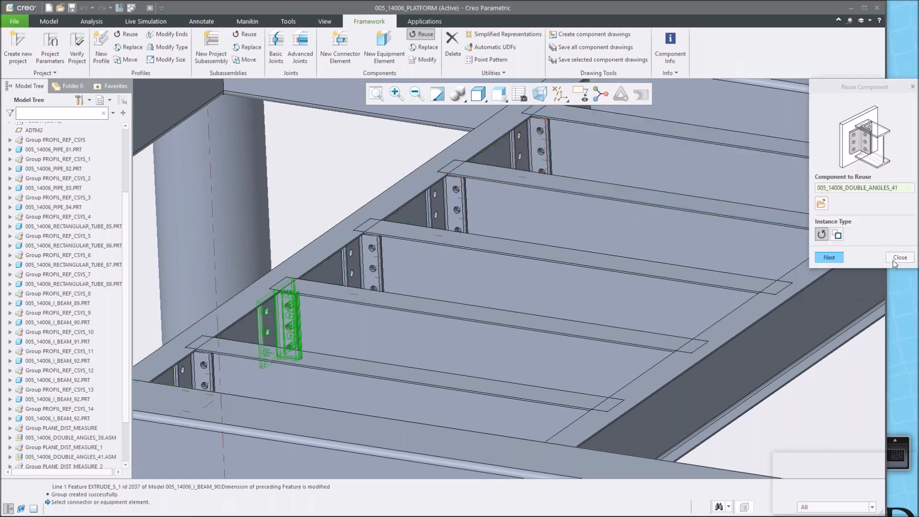
{"action": "left_click", "coordinate": [894, 258]}
Examine the placed connectors along the I-beams from several angles.
{"action": "scroll", "coordinate": [418, 268], "scroll_direction": "down", "scroll_amount": 5}
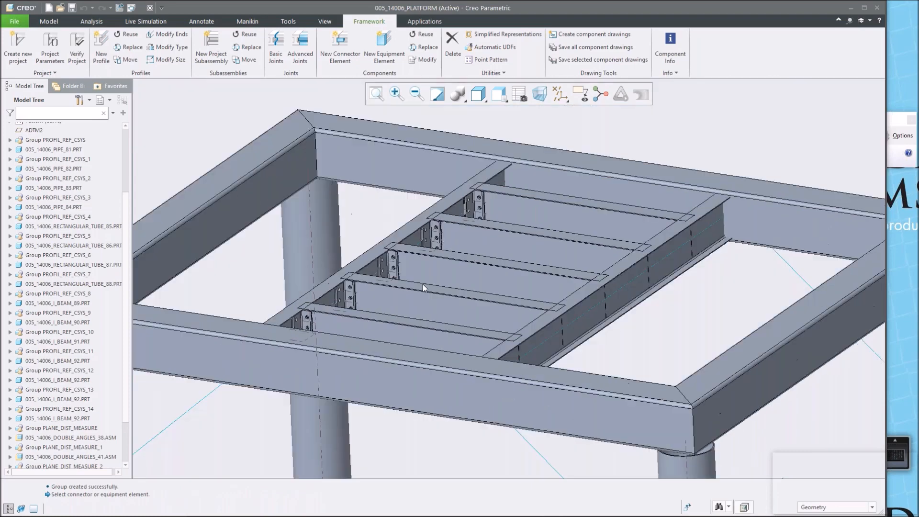
{"action": "middle_click_drag", "start_coordinate": [468, 275], "coordinate": [648, 337]}
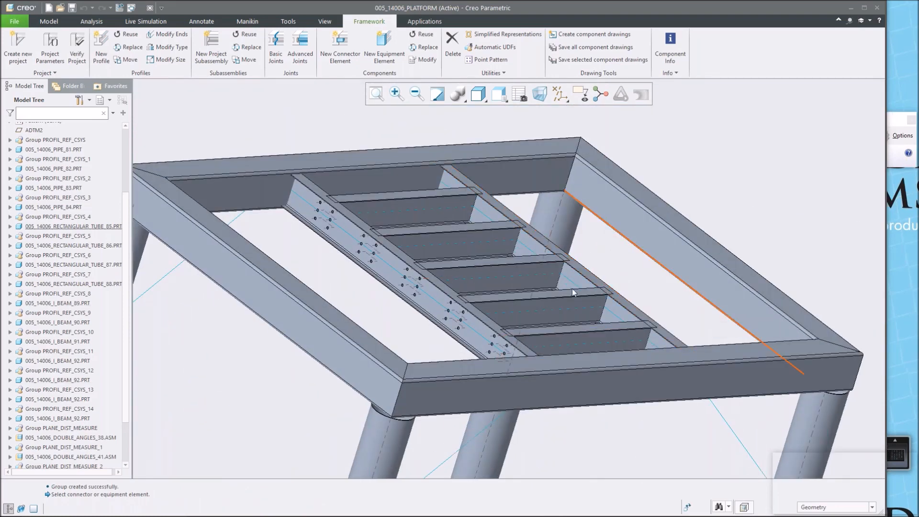
{"action": "middle_click_drag", "start_coordinate": [526, 314], "coordinate": [462, 311]}
{"action": "scroll", "coordinate": [466, 277], "scroll_direction": "down", "scroll_amount": 5}
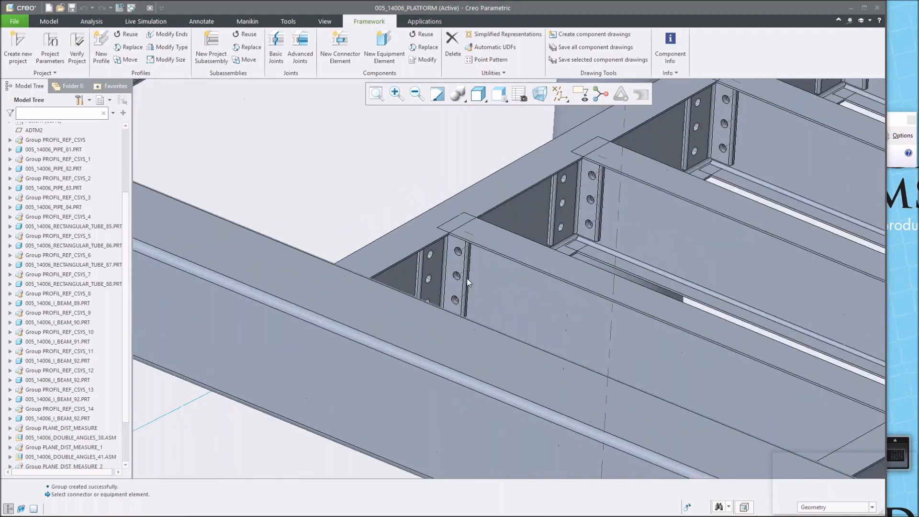
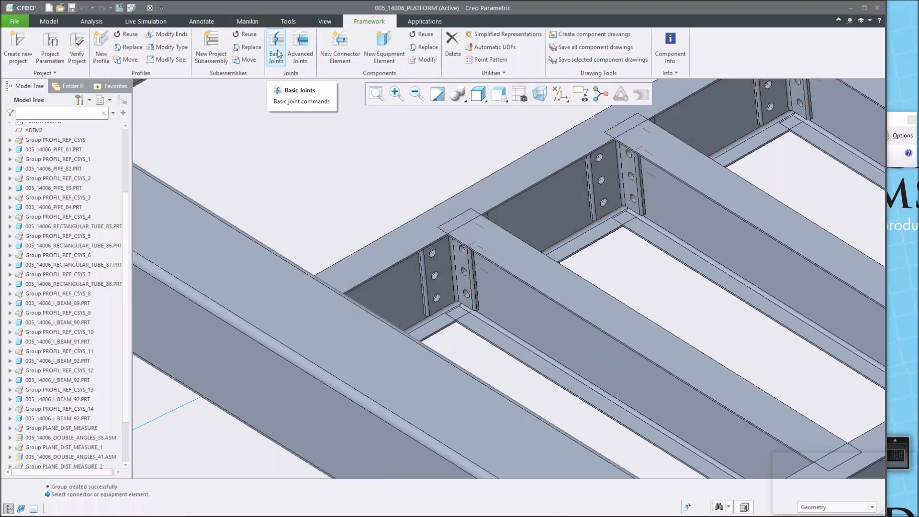
Create a profile cutout trimming an I-beam's end against the tube beam it meets, using Advanced Joints.
{"action": "left_click", "coordinate": [300, 43]}
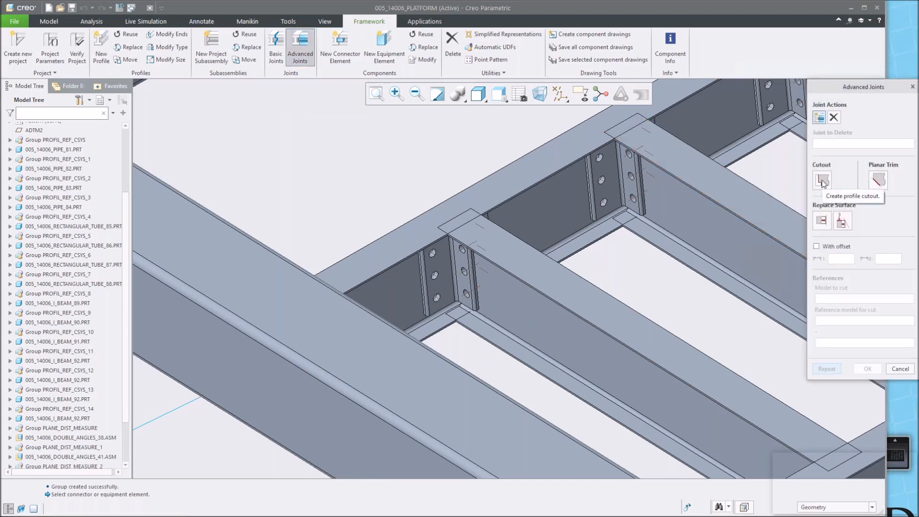
{"action": "left_click", "coordinate": [822, 181]}
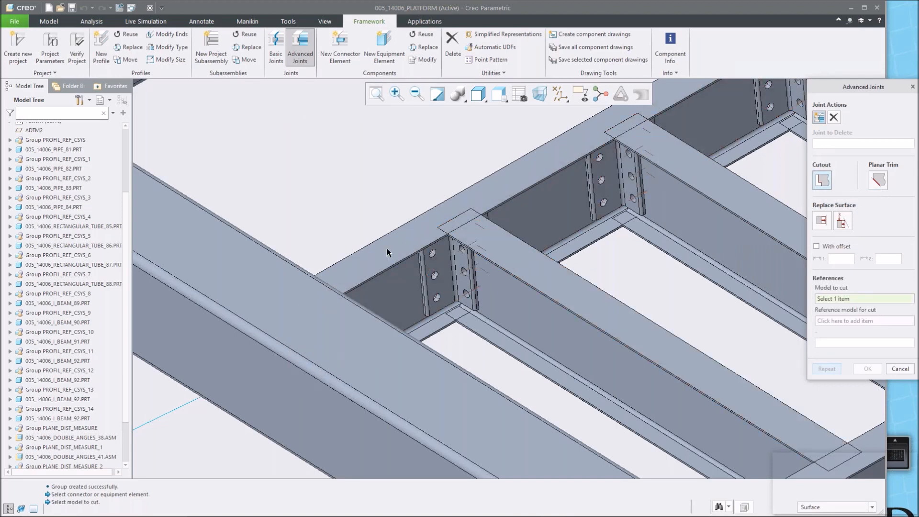
{"action": "left_click", "coordinate": [513, 300]}
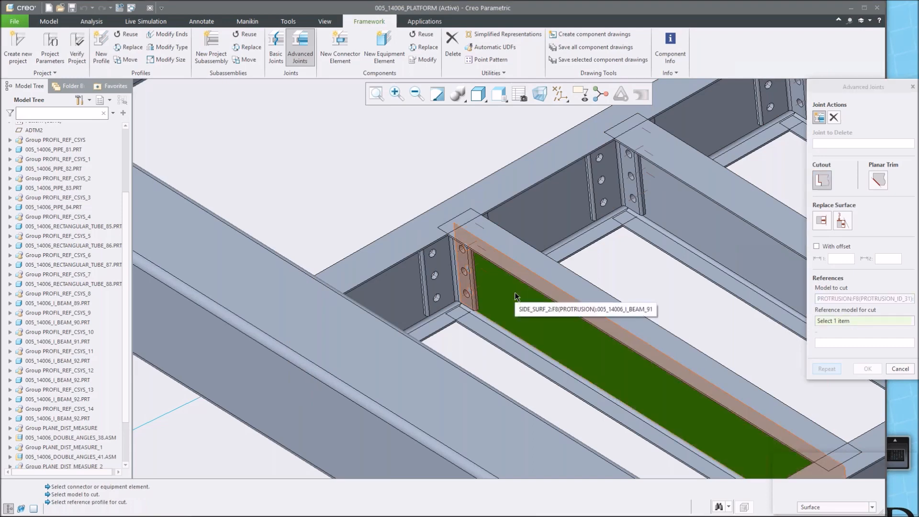
{"action": "left_click", "coordinate": [528, 205]}
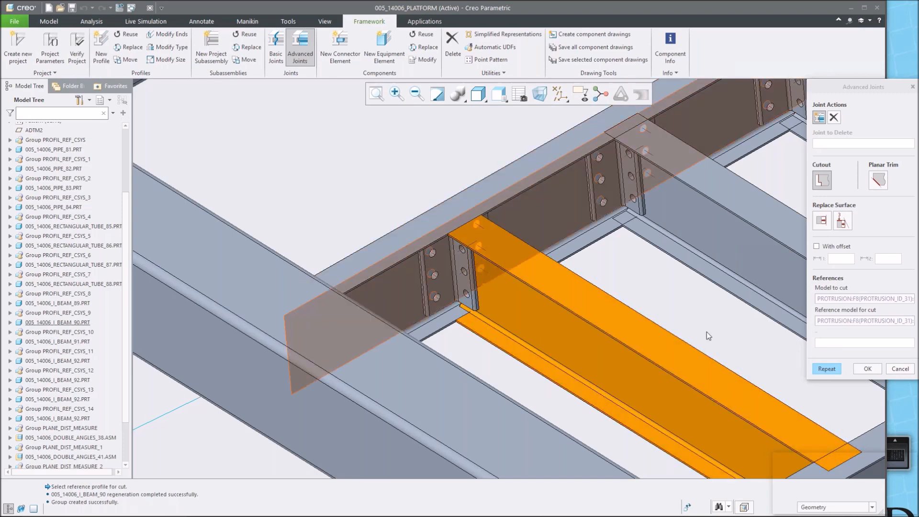
{"action": "left_click", "coordinate": [825, 369]}
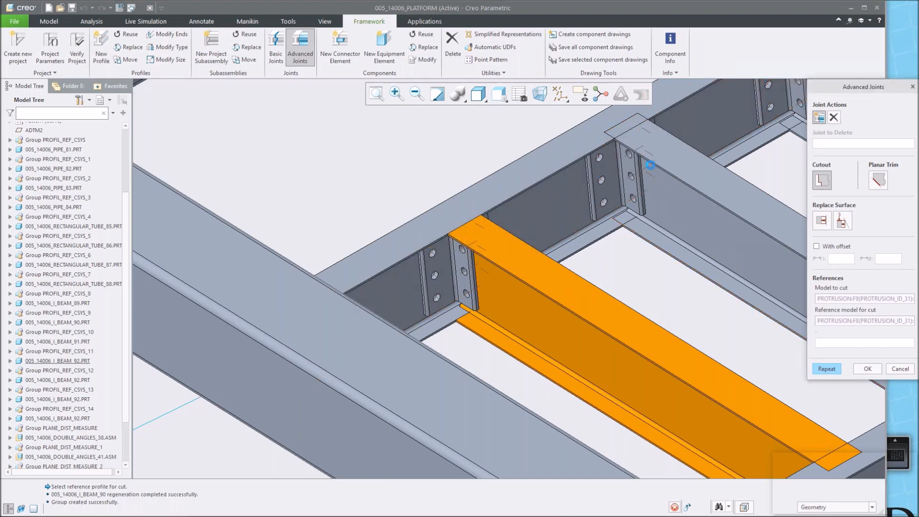
Apply the same profile cutout to the next I-beam against the tube beam and confirm the joints.
{"action": "left_click", "coordinate": [667, 188]}
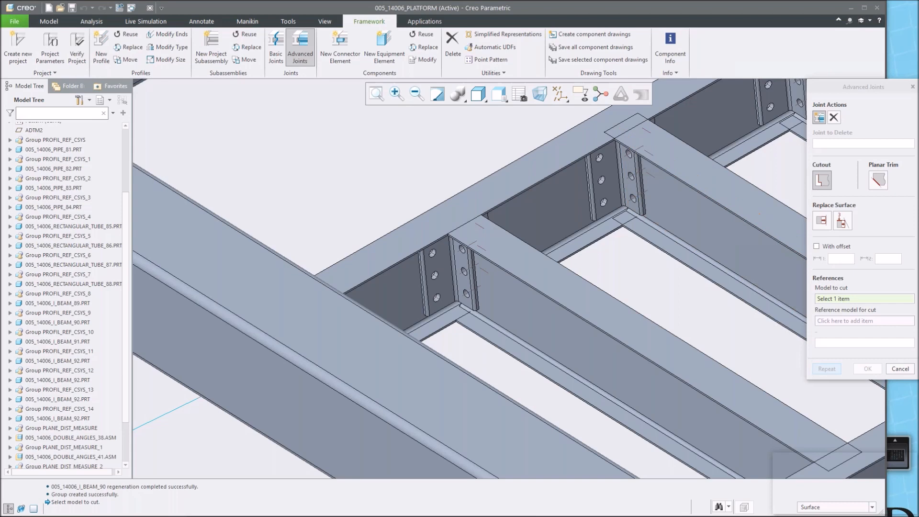
{"action": "left_click", "coordinate": [566, 188]}
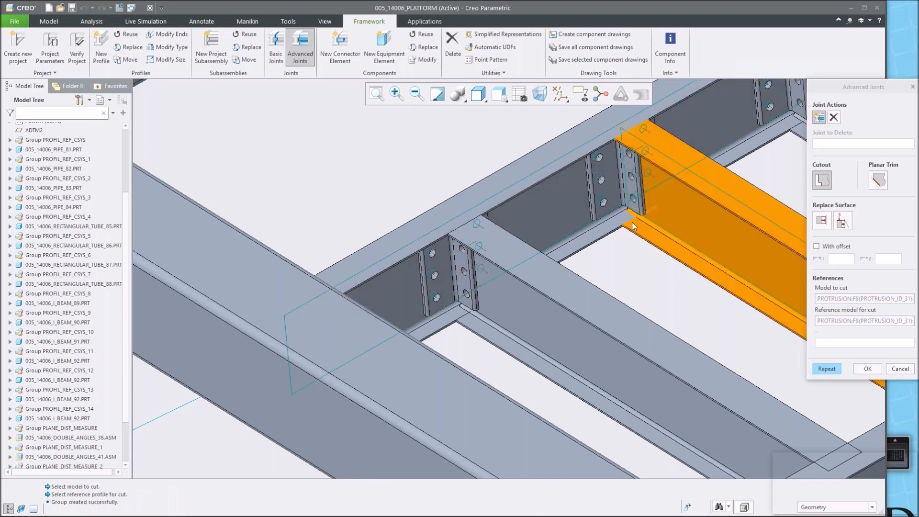
{"action": "scroll", "coordinate": [713, 112], "scroll_direction": "down", "scroll_amount": 6}
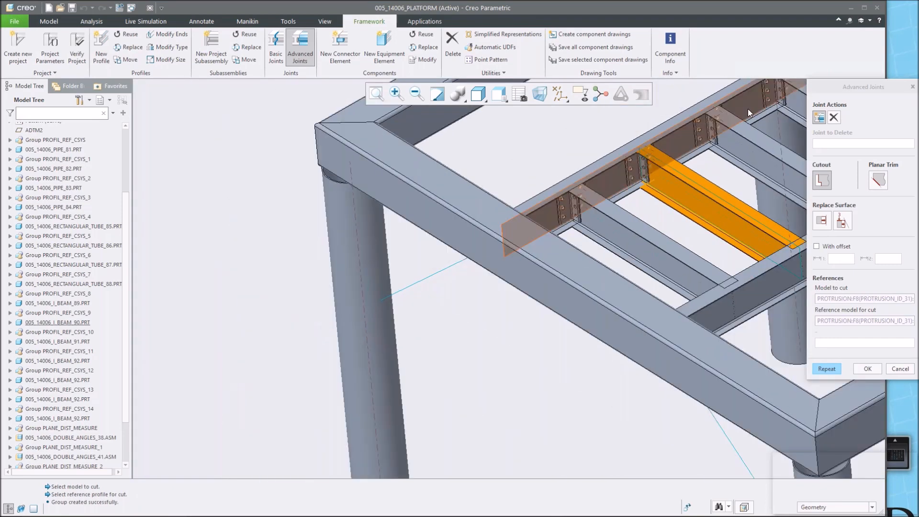
{"action": "middle_click_drag", "start_coordinate": [748, 110], "coordinate": [700, 184], "text": "shift"}
{"action": "scroll", "coordinate": [687, 176], "scroll_direction": "up", "scroll_amount": 3}
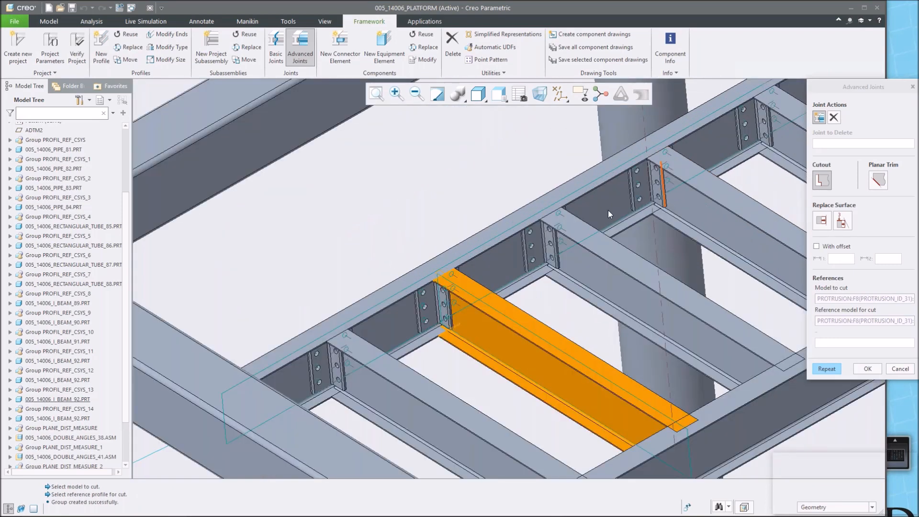
{"action": "scroll", "coordinate": [548, 282], "scroll_direction": "up", "scroll_amount": 2}
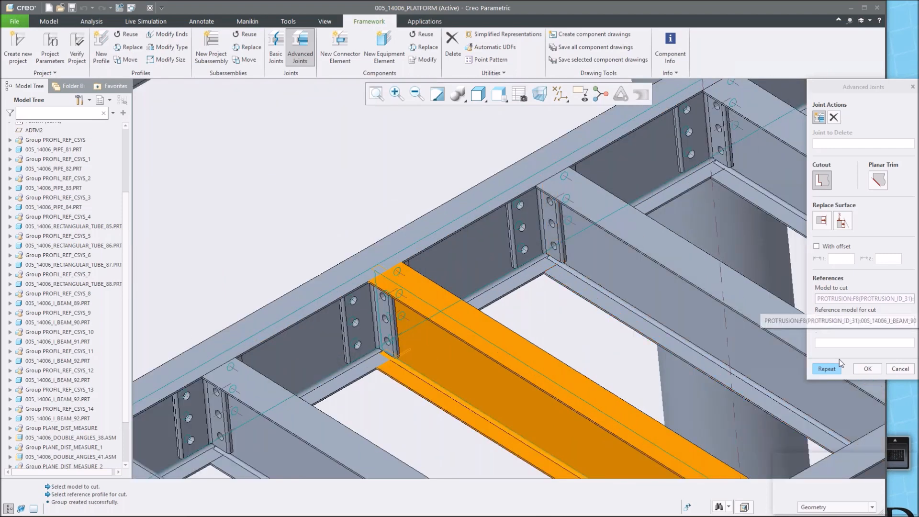
{"action": "left_click", "coordinate": [868, 370]}
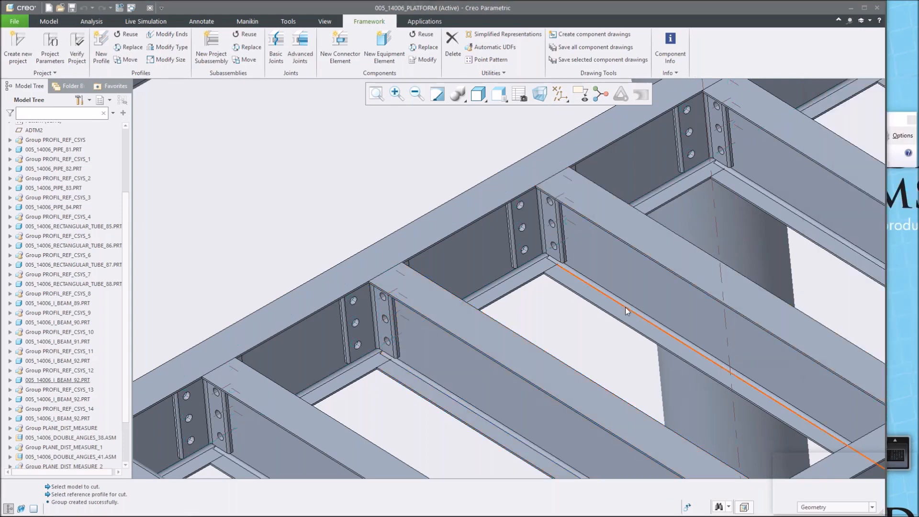
Examine the cut I-beam ends and the whole frame from several zoom levels and angles.
{"action": "scroll", "coordinate": [627, 302], "scroll_direction": "down", "scroll_amount": 2}
{"action": "scroll", "coordinate": [634, 287], "scroll_direction": "down", "scroll_amount": 6}
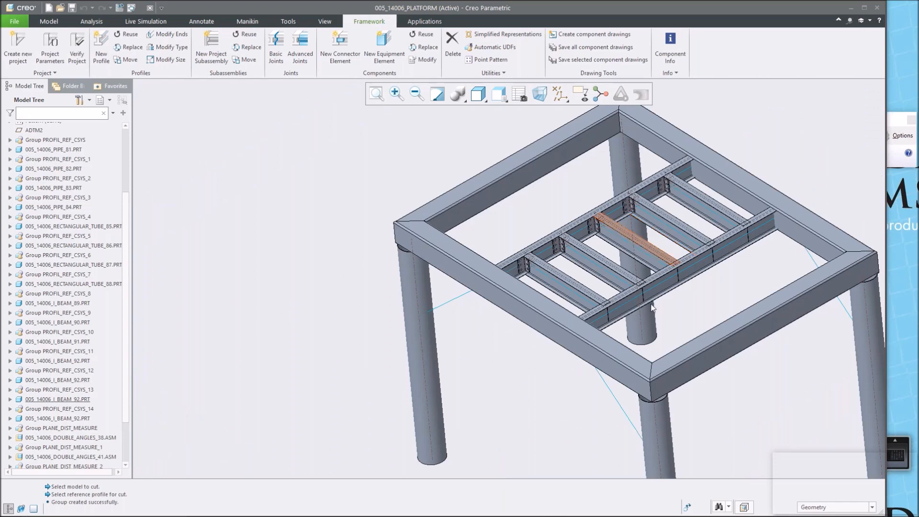
{"action": "scroll", "coordinate": [602, 323], "scroll_direction": "up", "scroll_amount": 2}
{"action": "scroll", "coordinate": [603, 321], "scroll_direction": "up", "scroll_amount": 1}
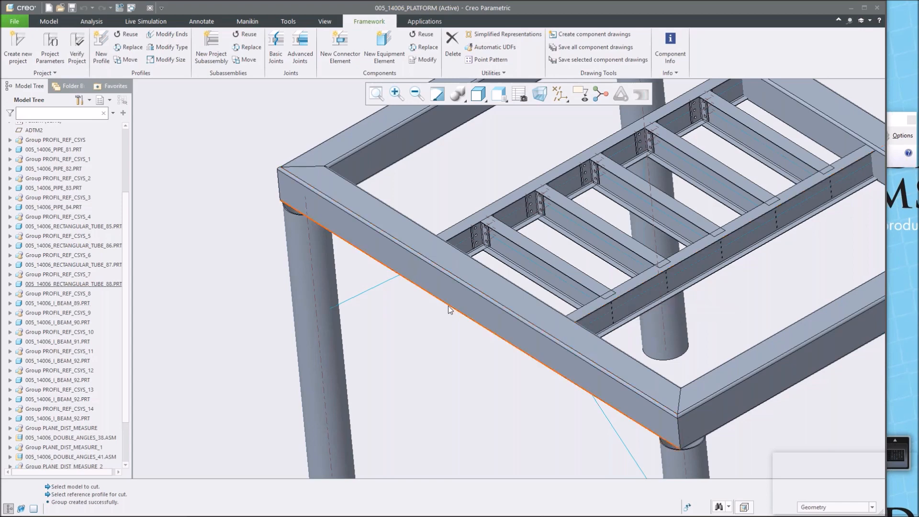
{"action": "scroll", "coordinate": [448, 305], "scroll_direction": "down", "scroll_amount": 1}
{"action": "scroll", "coordinate": [447, 306], "scroll_direction": "down", "scroll_amount": 3}
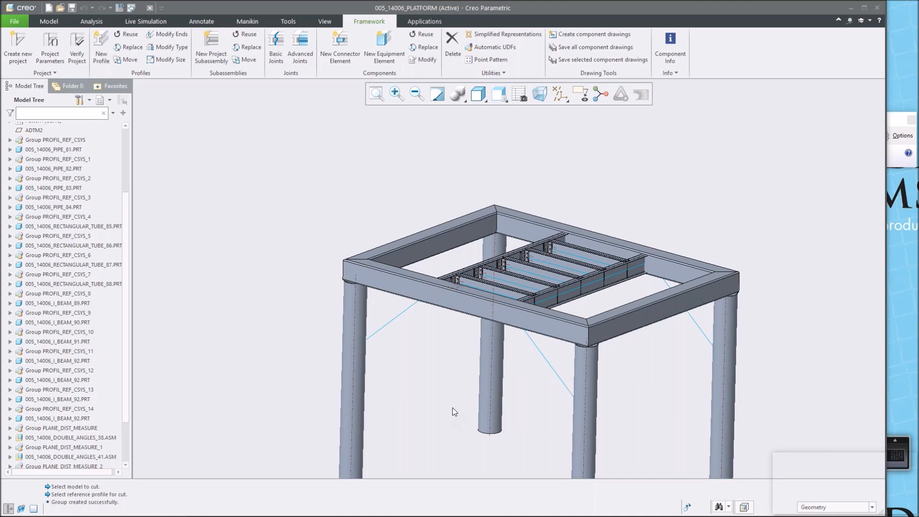
{"action": "middle_click_drag", "start_coordinate": [432, 373], "coordinate": [439, 334], "text": "shift"}
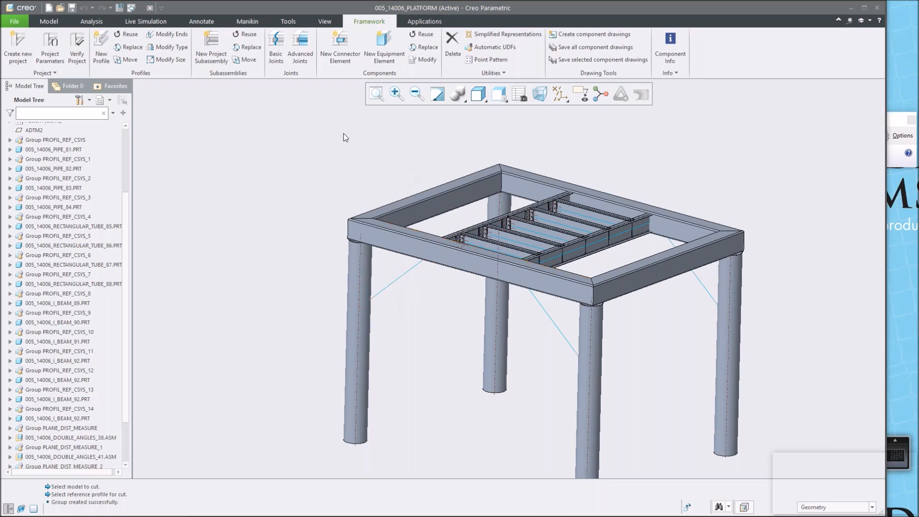
Create a new PIPE profile sized 6.625ø x 0.134 along the diagonal curve between two front legs, then close the dialog.
{"action": "left_click", "coordinate": [101, 47]}
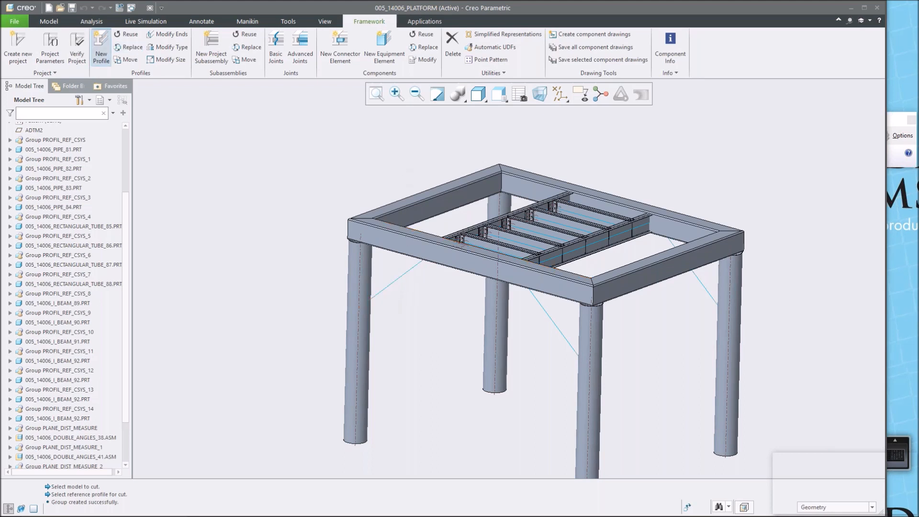
{"action": "left_click", "coordinate": [824, 194]}
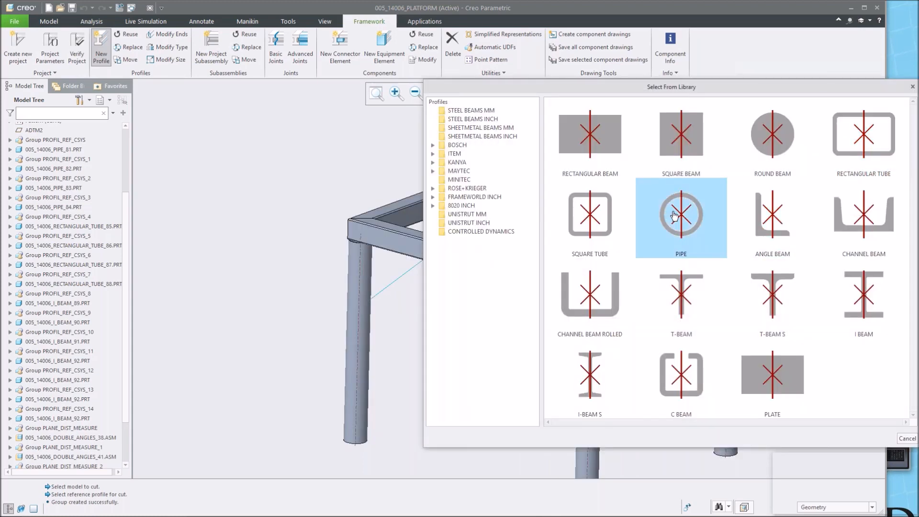
{"action": "left_click", "coordinate": [674, 216]}
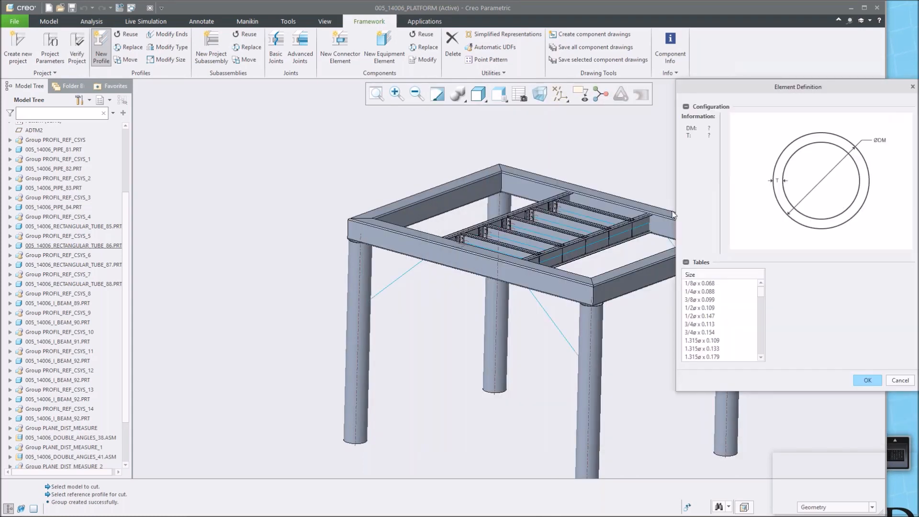
{"action": "scroll", "coordinate": [711, 316], "scroll_direction": "down", "scroll_amount": 12}
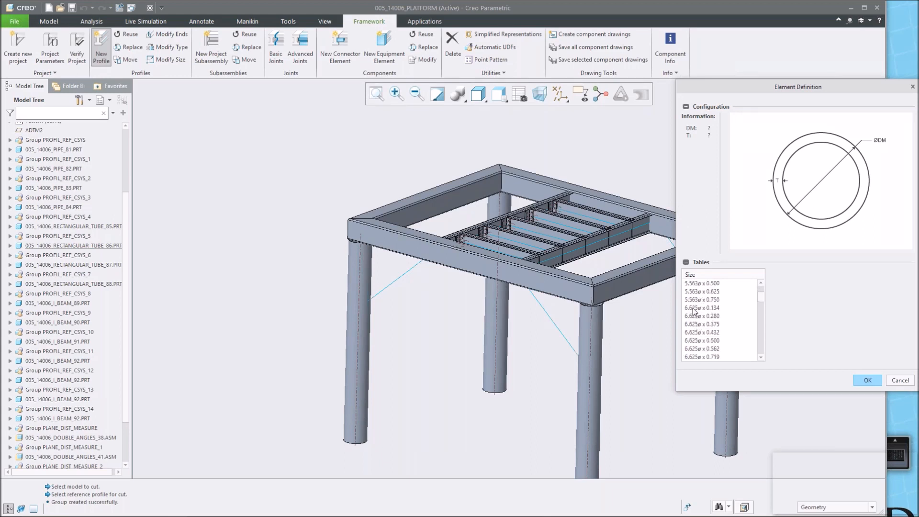
{"action": "left_click", "coordinate": [693, 308]}
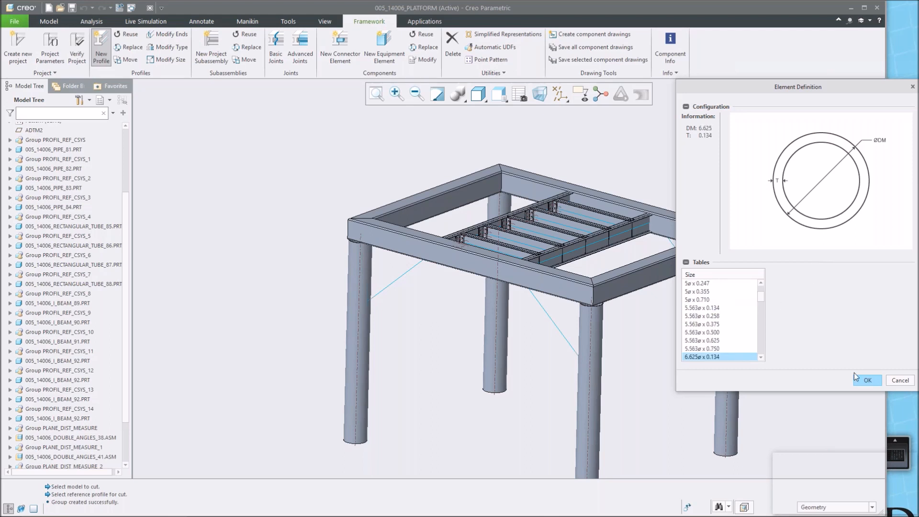
{"action": "left_click", "coordinate": [866, 380]}
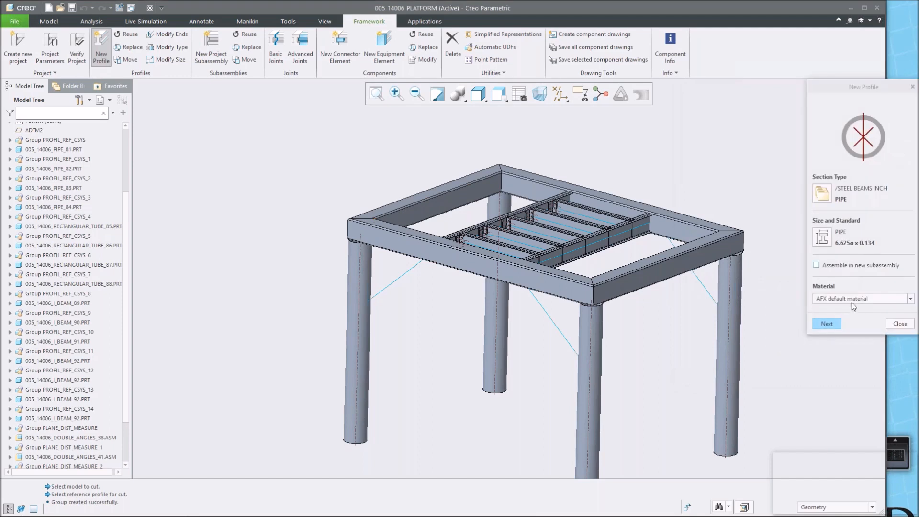
{"action": "left_click", "coordinate": [828, 324]}
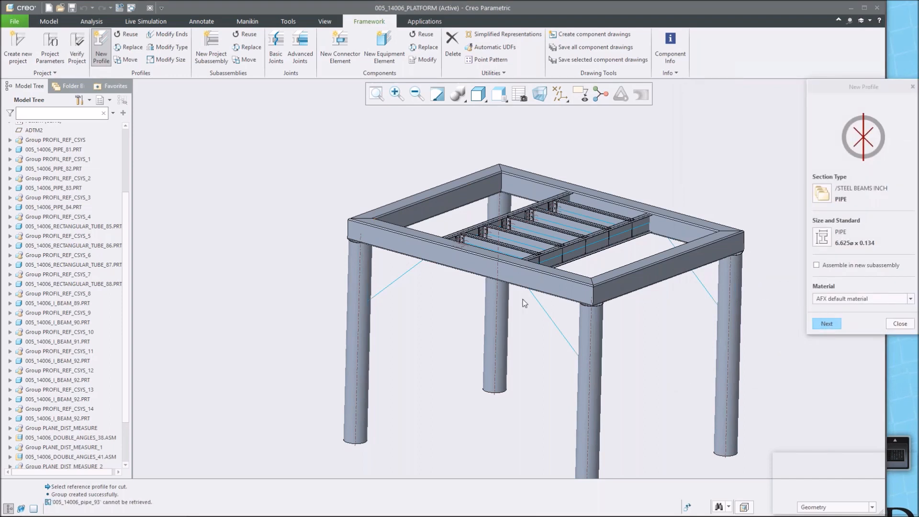
{"action": "left_click", "coordinate": [556, 324]}
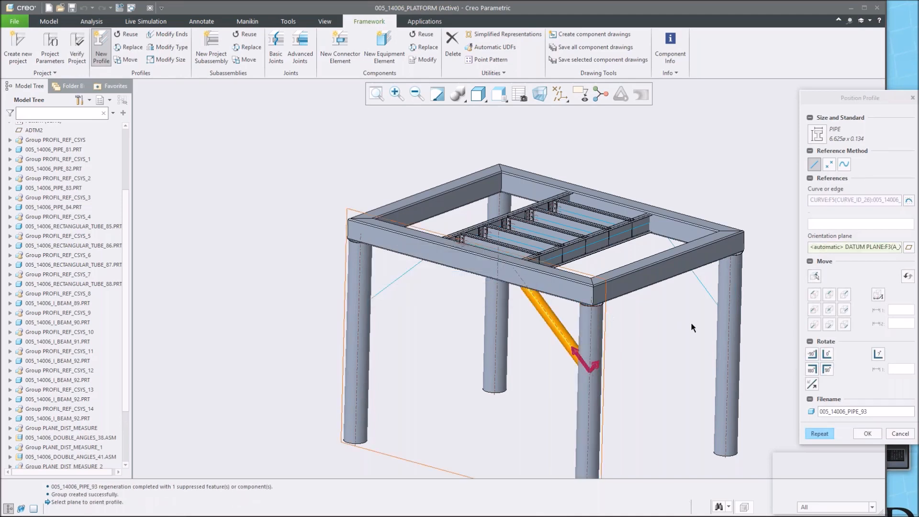
{"action": "left_click", "coordinate": [867, 434]}
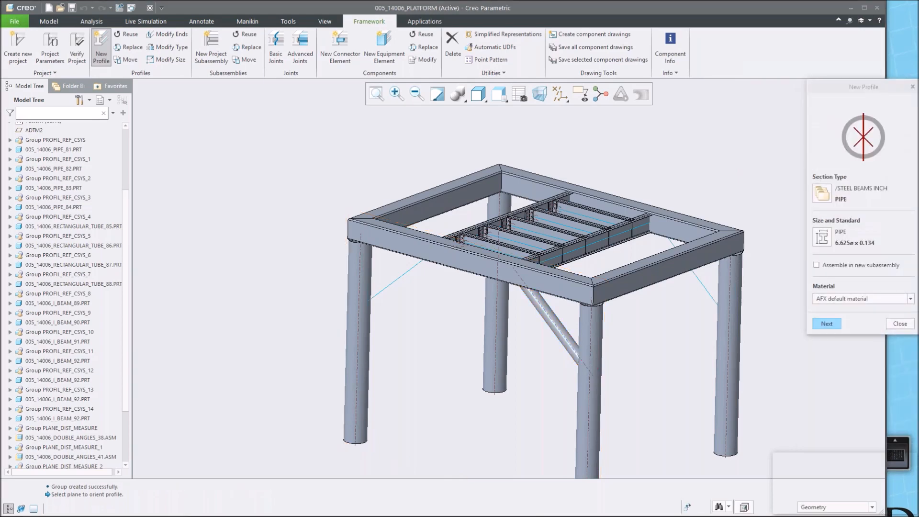
{"action": "left_click", "coordinate": [901, 325]}
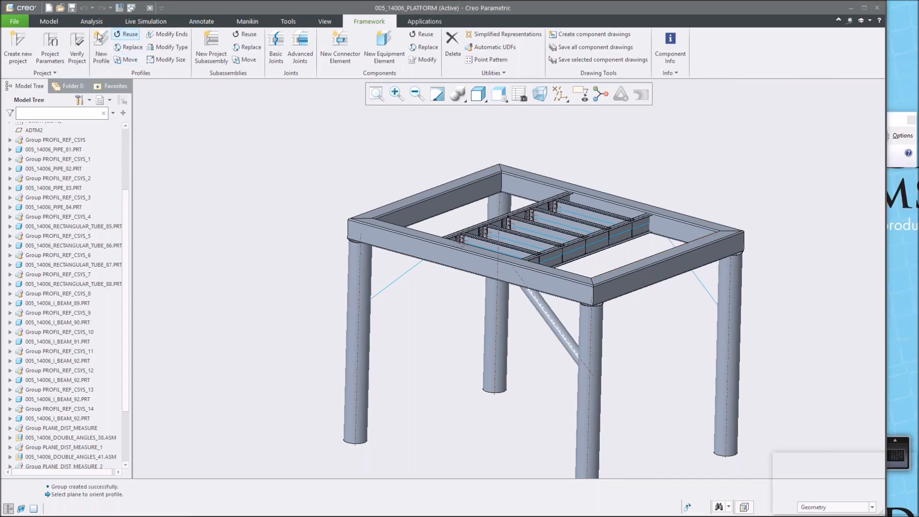
Reuse the new pipe and place a copy along the diagonal curve on the right side of the frame.
{"action": "left_click", "coordinate": [128, 37]}
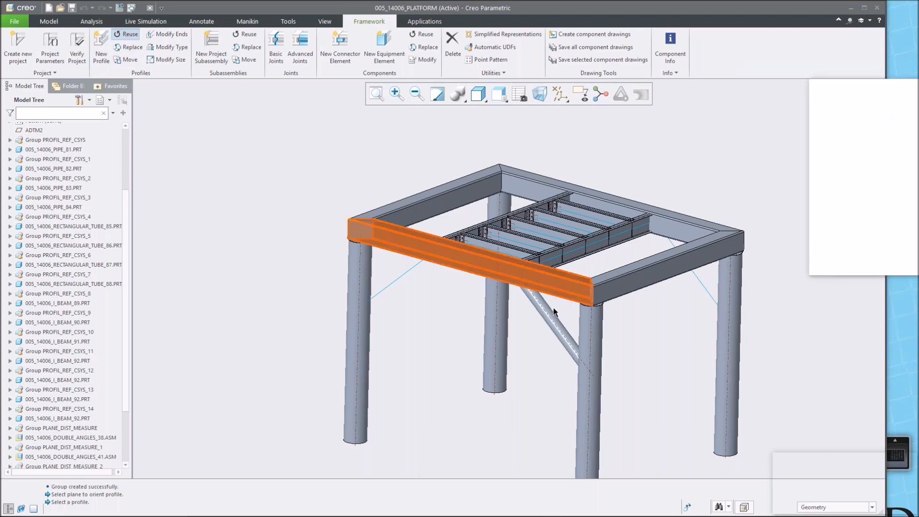
{"action": "left_click", "coordinate": [555, 326]}
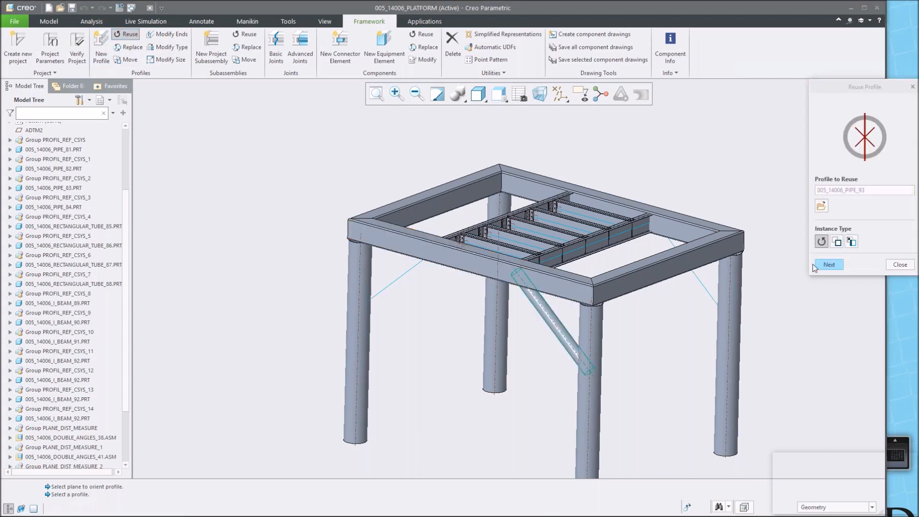
{"action": "left_click", "coordinate": [829, 267]}
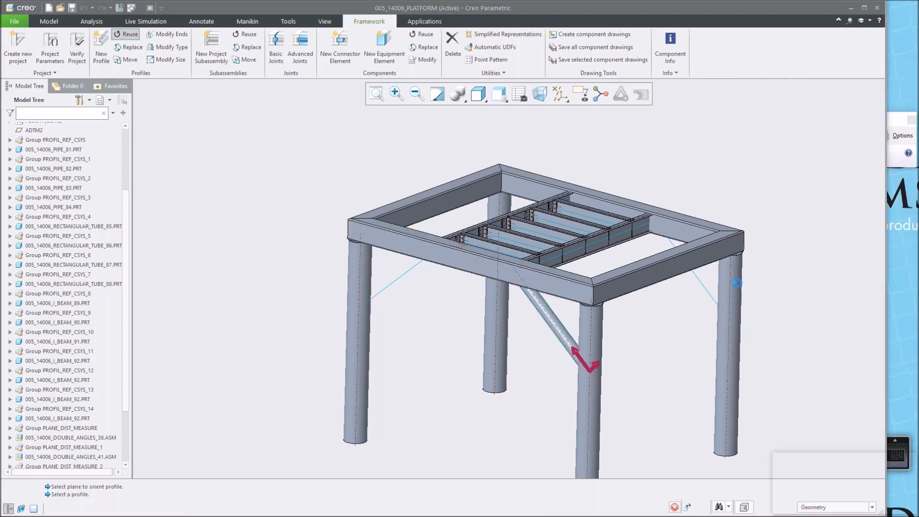
{"action": "left_click", "coordinate": [703, 289]}
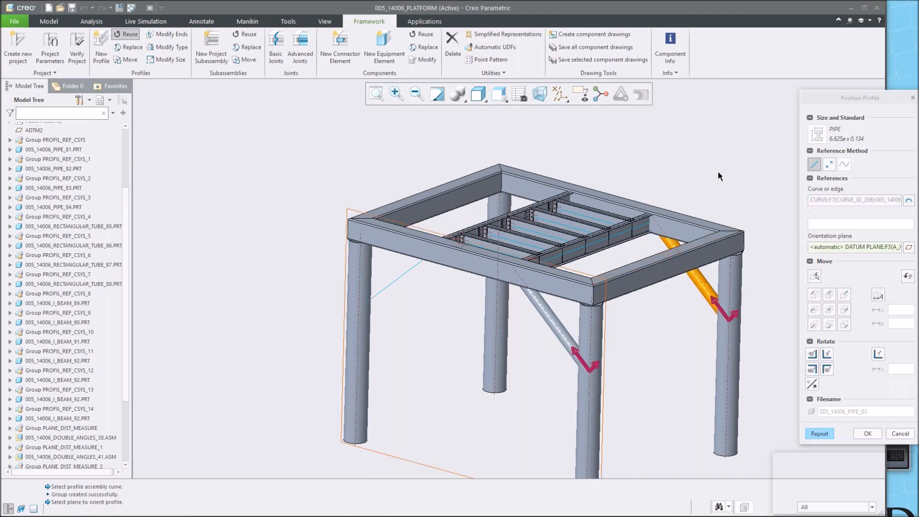
{"action": "scroll", "coordinate": [718, 176], "scroll_direction": "up", "scroll_amount": 2}
{"action": "middle_click", "coordinate": [718, 176]}
Place another reused pipe brace along the diagonal curve at the back of the frame.
{"action": "scroll", "coordinate": [558, 201], "scroll_direction": "down", "scroll_amount": 2}
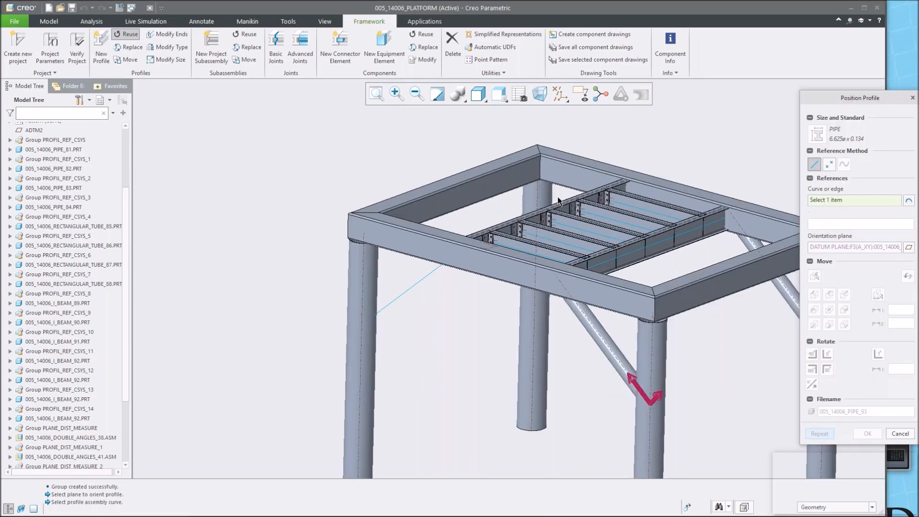
{"action": "scroll", "coordinate": [560, 200], "scroll_direction": "up", "scroll_amount": 2}
{"action": "left_click", "coordinate": [481, 196]}
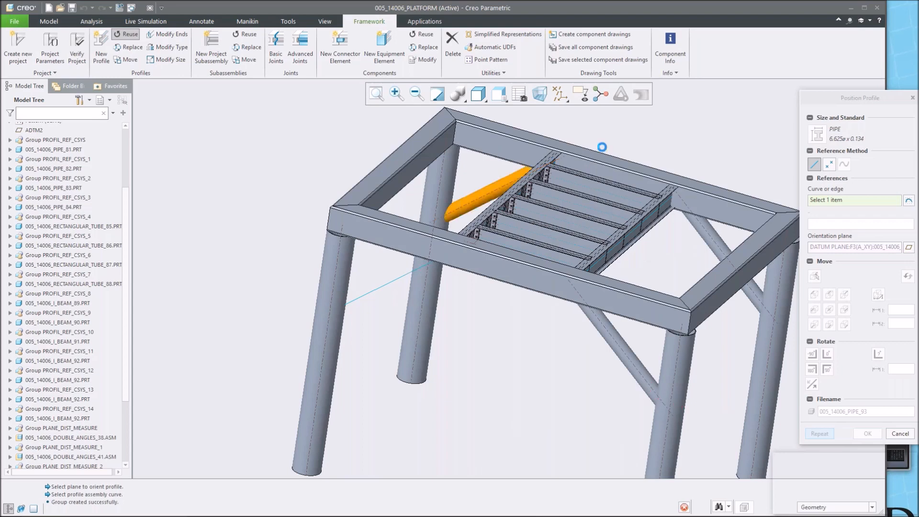
{"action": "middle_click", "coordinate": [660, 139]}
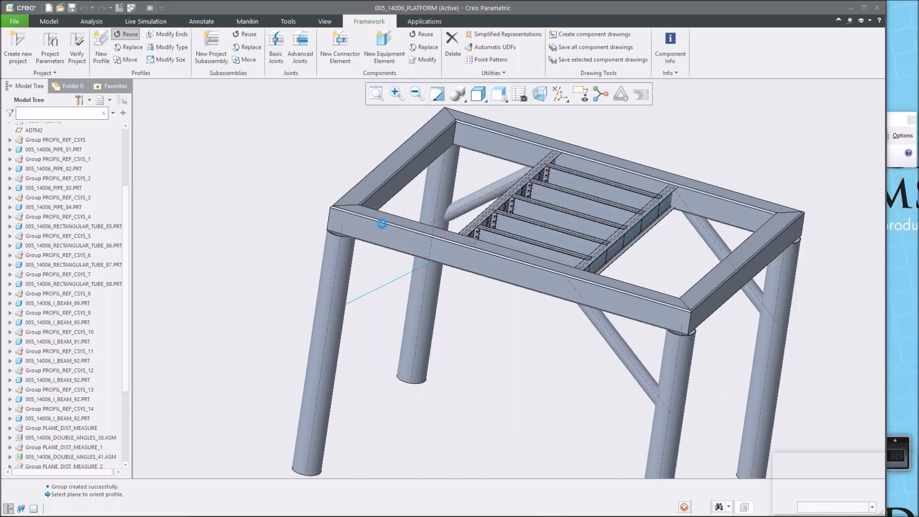
Place a third reused pipe brace along the left diagonal curve, confirm it, and close the reuse dialog.
{"action": "left_click", "coordinate": [383, 280]}
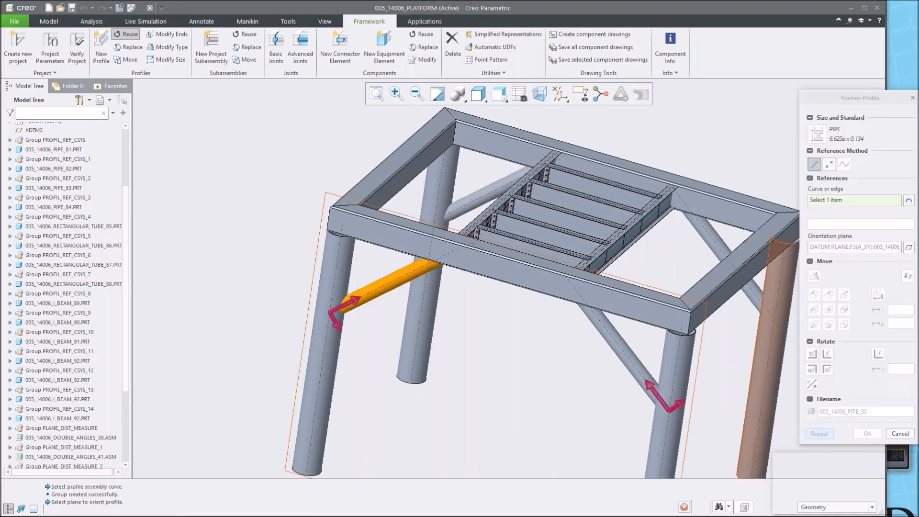
{"action": "left_click", "coordinate": [867, 434]}
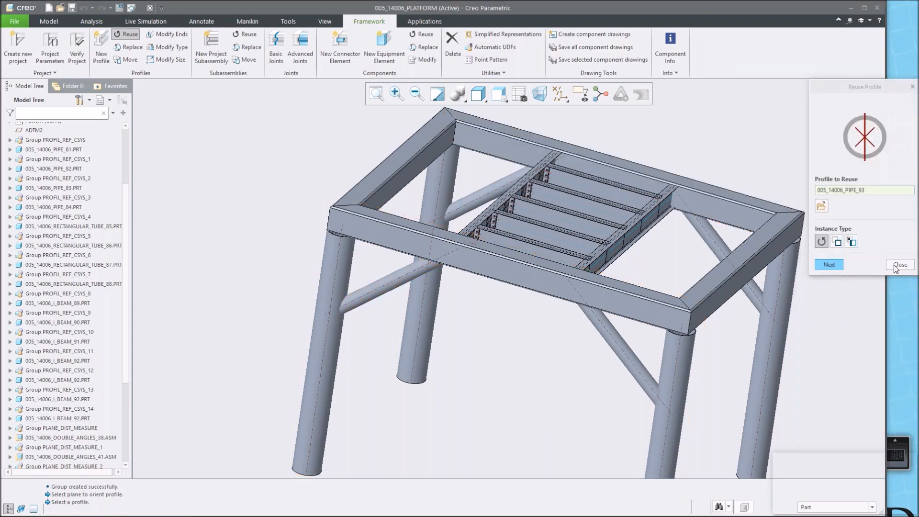
{"action": "left_click", "coordinate": [900, 265]}
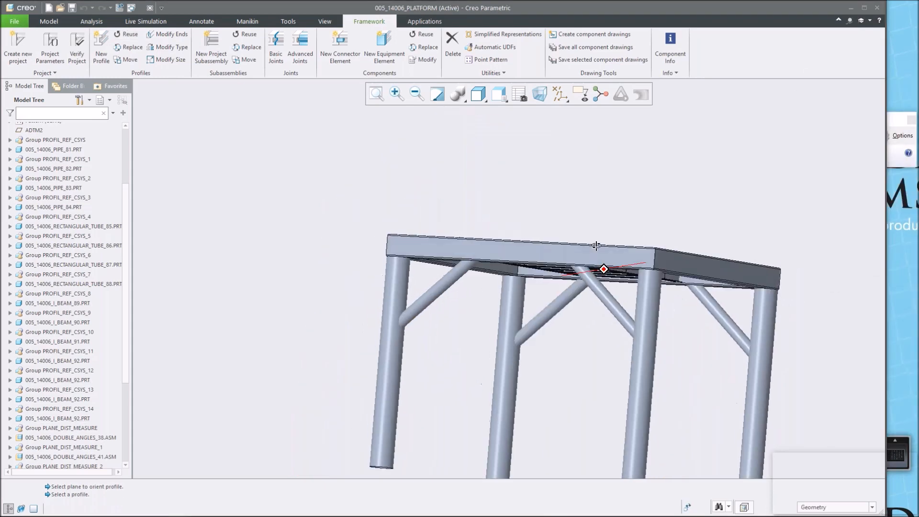
Join the upper end of the back diagonal pipe brace to the top beam with a profile-end-to-profile basic joint.
{"action": "middle_click_drag", "start_coordinate": [596, 245], "coordinate": [637, 328]}
{"action": "scroll", "coordinate": [637, 329], "scroll_direction": "down", "scroll_amount": 5}
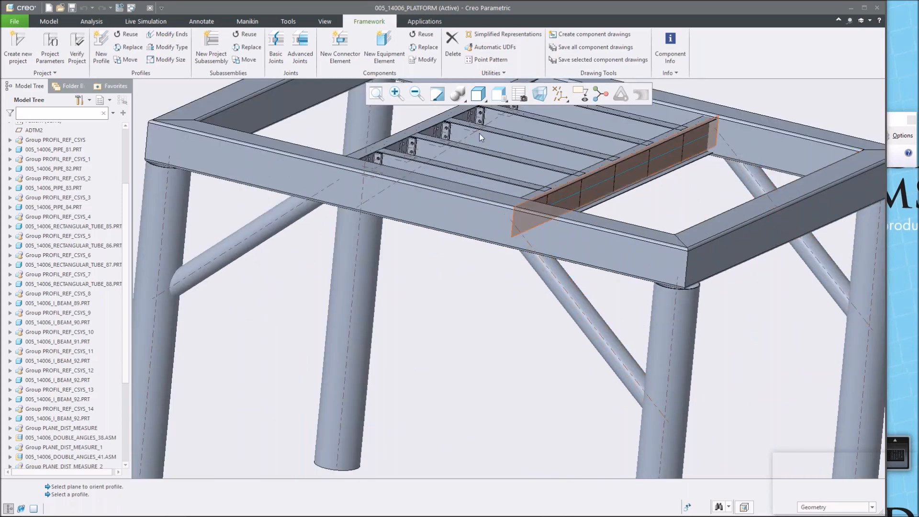
{"action": "middle_click_drag", "start_coordinate": [558, 309], "coordinate": [558, 285]}
{"action": "scroll", "coordinate": [598, 245], "scroll_direction": "down", "scroll_amount": 6}
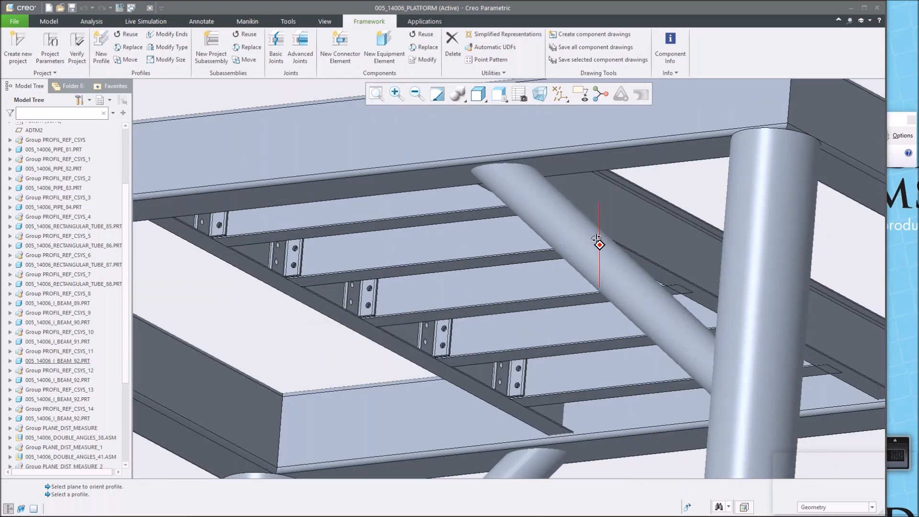
{"action": "middle_click_drag", "start_coordinate": [597, 238], "coordinate": [600, 239]}
{"action": "left_click", "coordinate": [276, 47]}
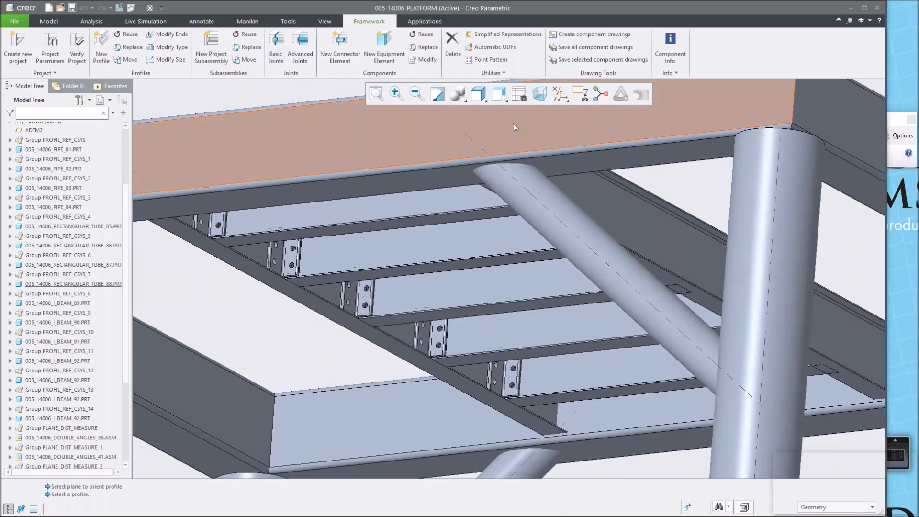
{"action": "left_click", "coordinate": [277, 47]}
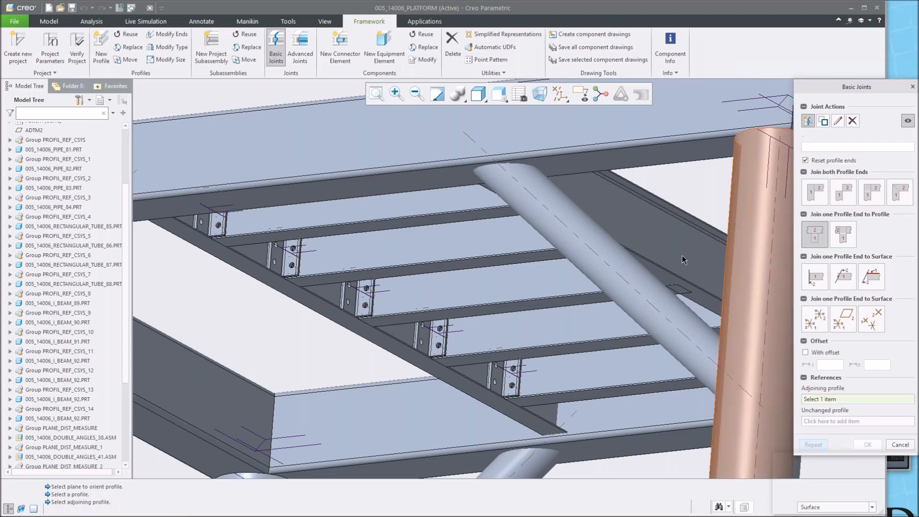
{"action": "left_click", "coordinate": [579, 233]}
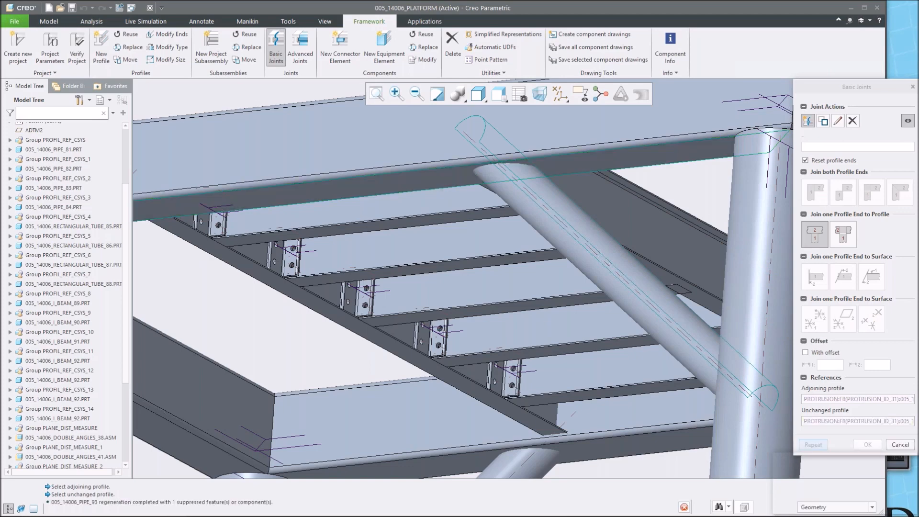
{"action": "left_click", "coordinate": [603, 177]}
{"action": "scroll", "coordinate": [603, 177], "scroll_direction": "up", "scroll_amount": 3}
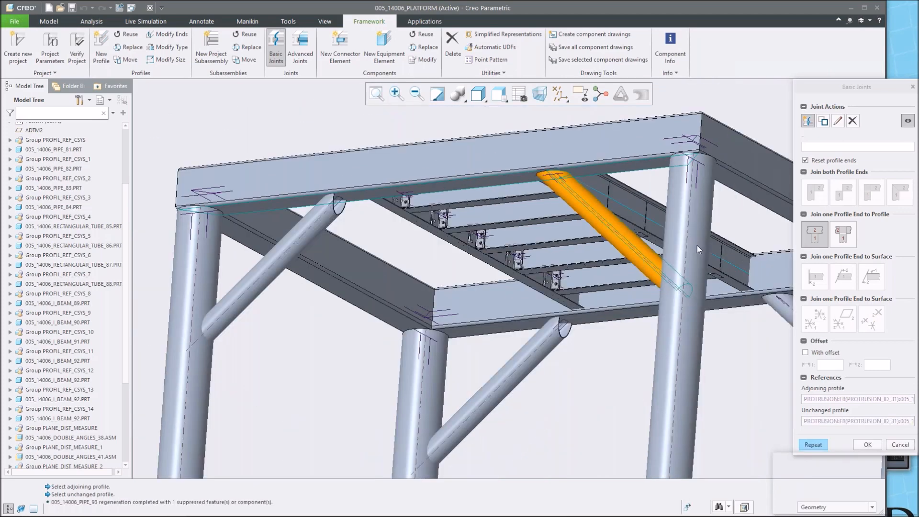
{"action": "left_click", "coordinate": [869, 445]}
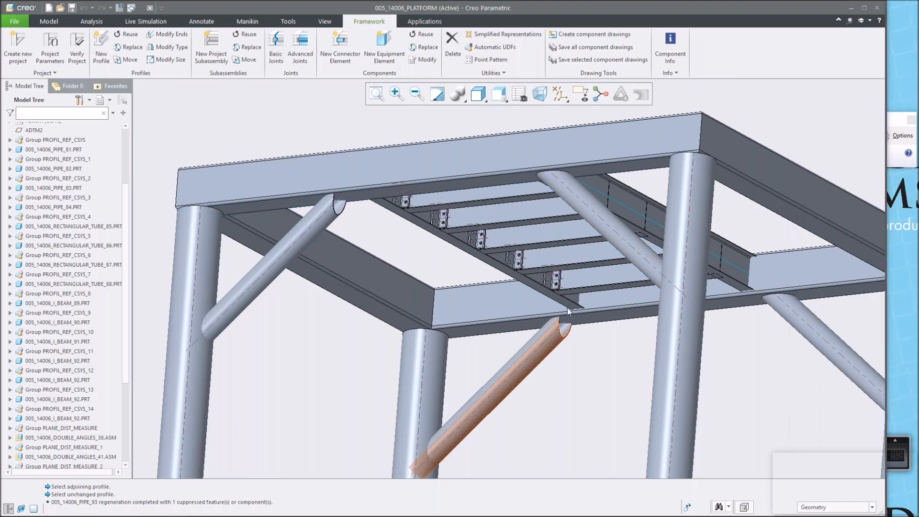
Rotate the leftmost front diagonal pipe brace by 180 degrees with Move Profile.
{"action": "scroll", "coordinate": [556, 358], "scroll_direction": "up", "scroll_amount": 5}
{"action": "middle_click_drag", "start_coordinate": [551, 348], "coordinate": [559, 378]}
{"action": "scroll", "coordinate": [510, 293], "scroll_direction": "down", "scroll_amount": 5}
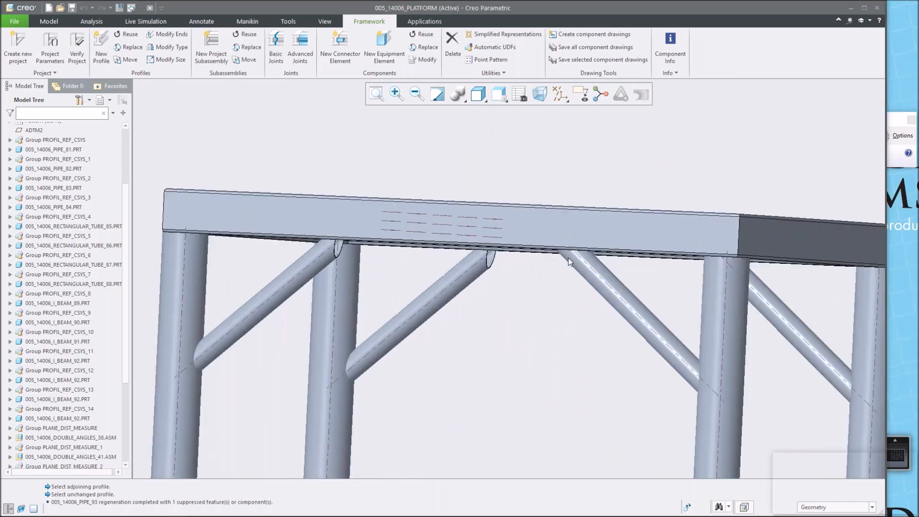
{"action": "scroll", "coordinate": [587, 268], "scroll_direction": "down", "scroll_amount": 2}
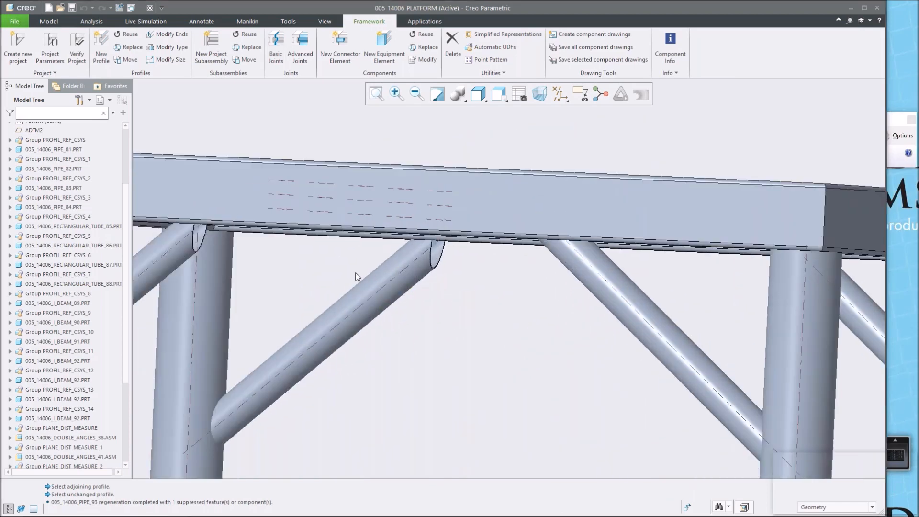
{"action": "scroll", "coordinate": [287, 254], "scroll_direction": "down", "scroll_amount": 1}
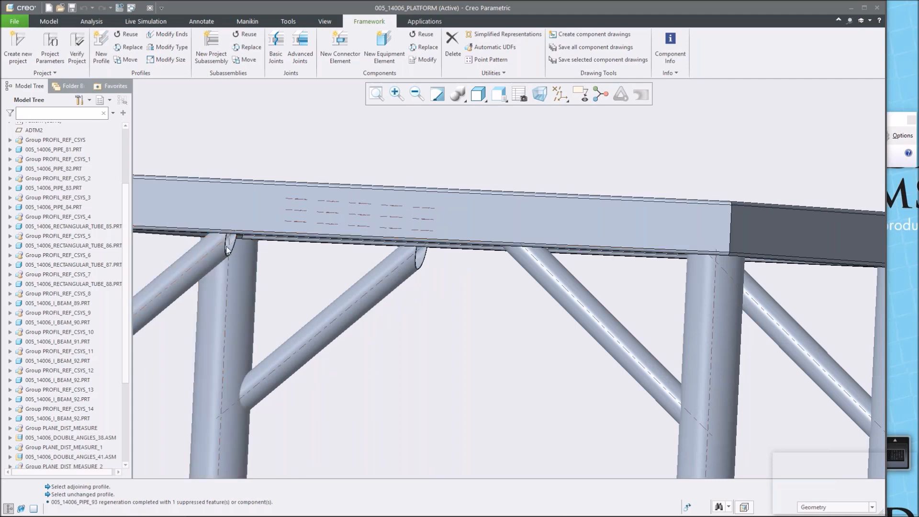
{"action": "scroll", "coordinate": [228, 246], "scroll_direction": "up", "scroll_amount": 3}
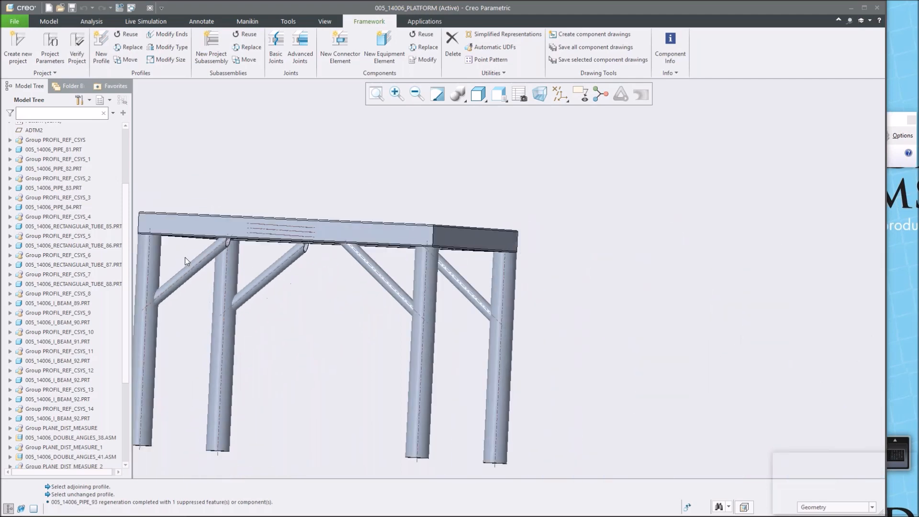
{"action": "middle_click_drag", "start_coordinate": [199, 252], "coordinate": [387, 241], "text": "shift"}
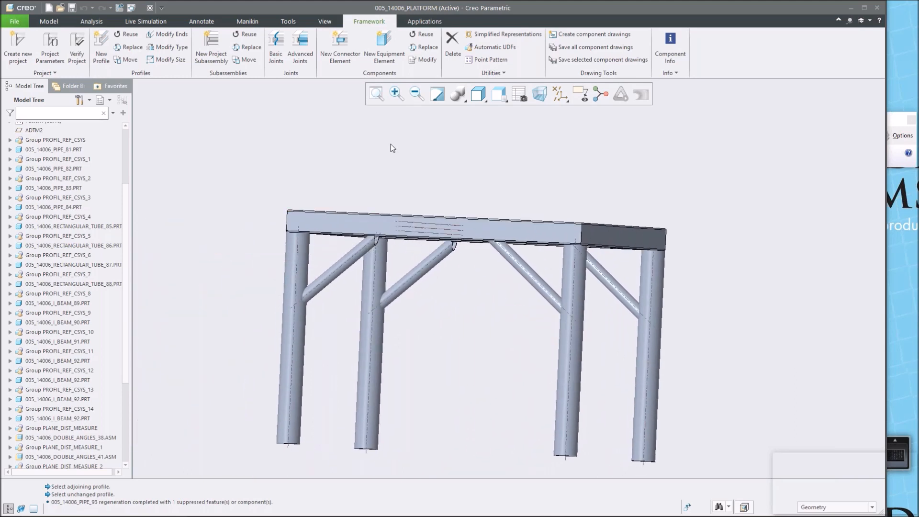
{"action": "left_click", "coordinate": [127, 59]}
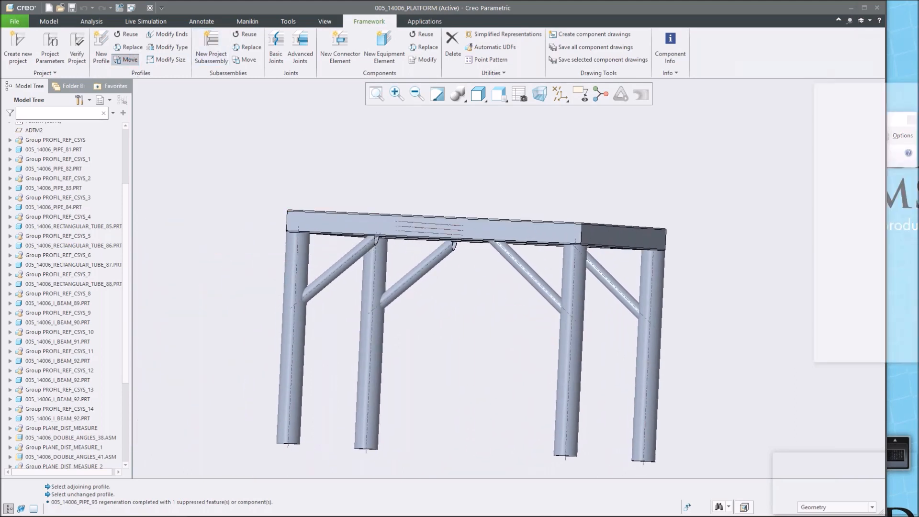
{"action": "left_click", "coordinate": [528, 272]}
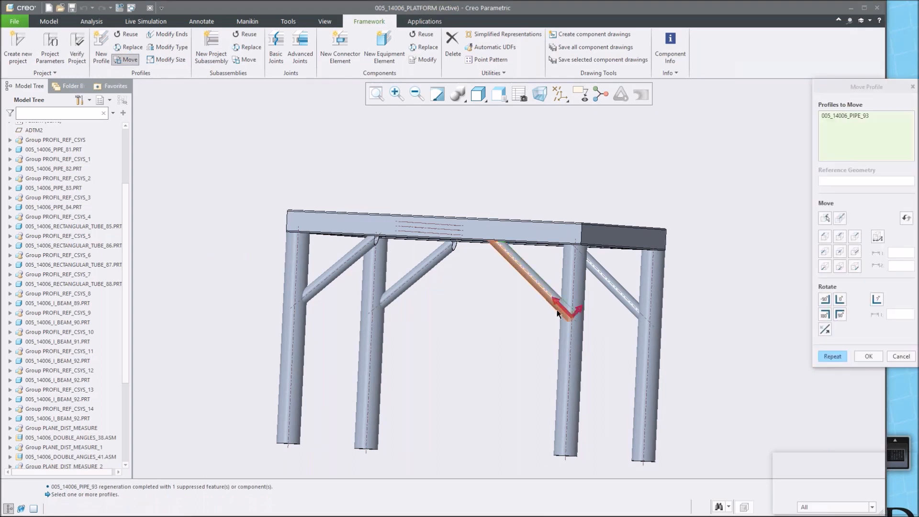
{"action": "scroll", "coordinate": [592, 300], "scroll_direction": "up", "scroll_amount": 2}
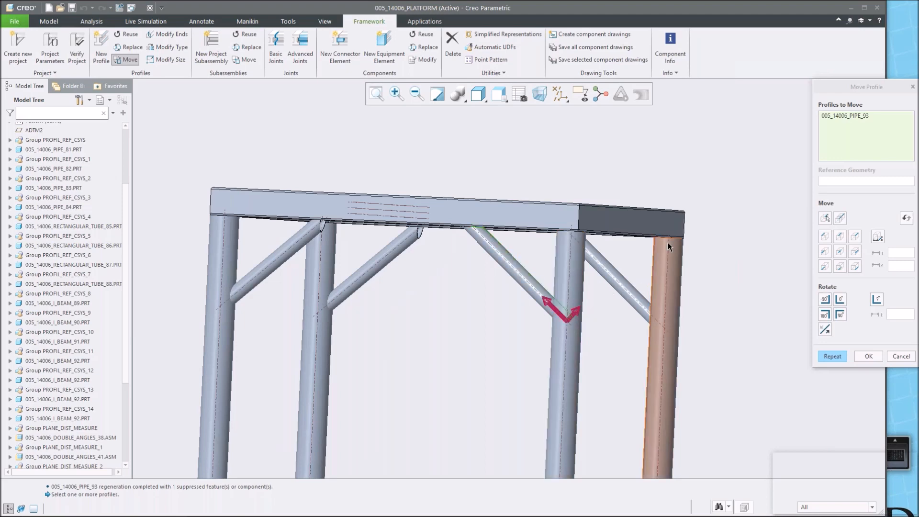
{"action": "left_click", "coordinate": [302, 237]}
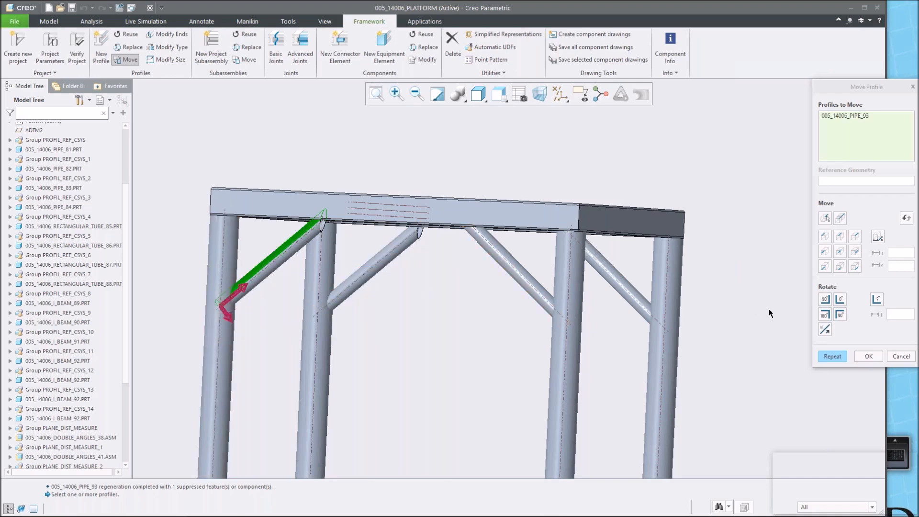
{"action": "left_click", "coordinate": [825, 316]}
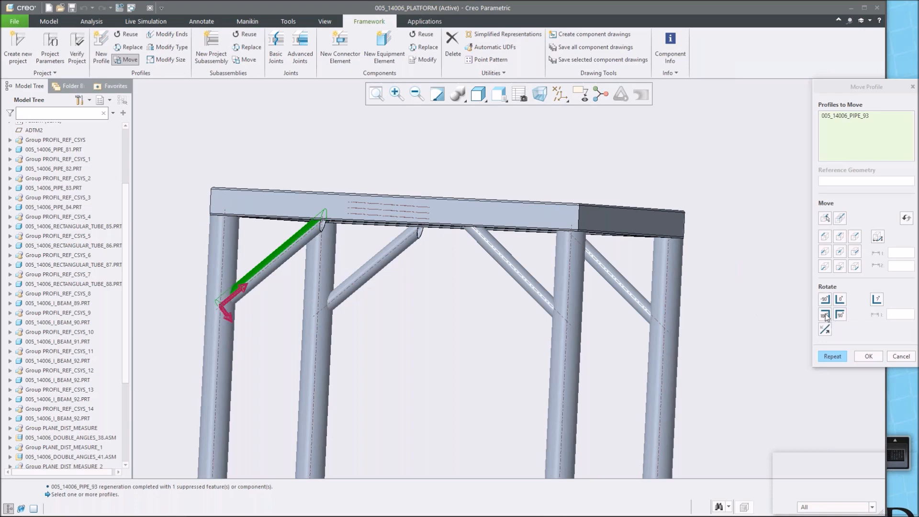
{"action": "left_click", "coordinate": [323, 223]}
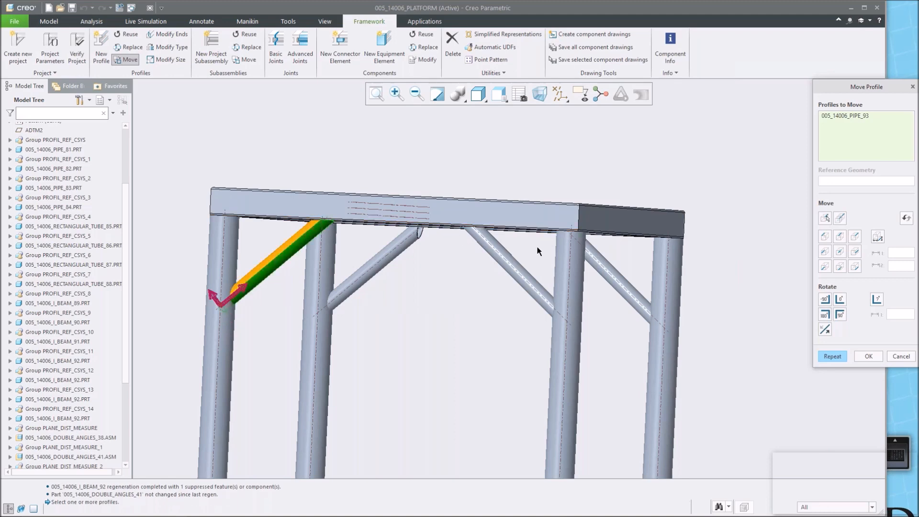
{"action": "left_click", "coordinate": [833, 356]}
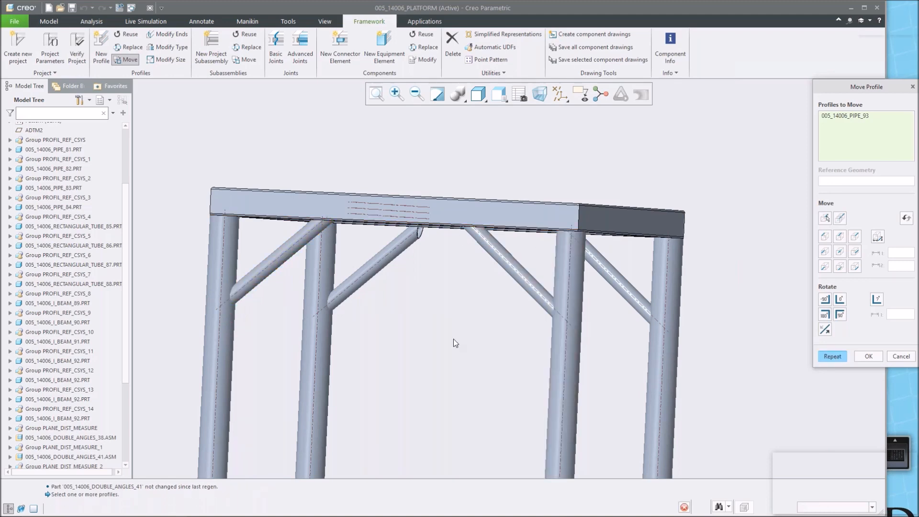
Rotate the second front diagonal pipe brace by 180 degrees and confirm the move.
{"action": "left_click", "coordinate": [397, 258]}
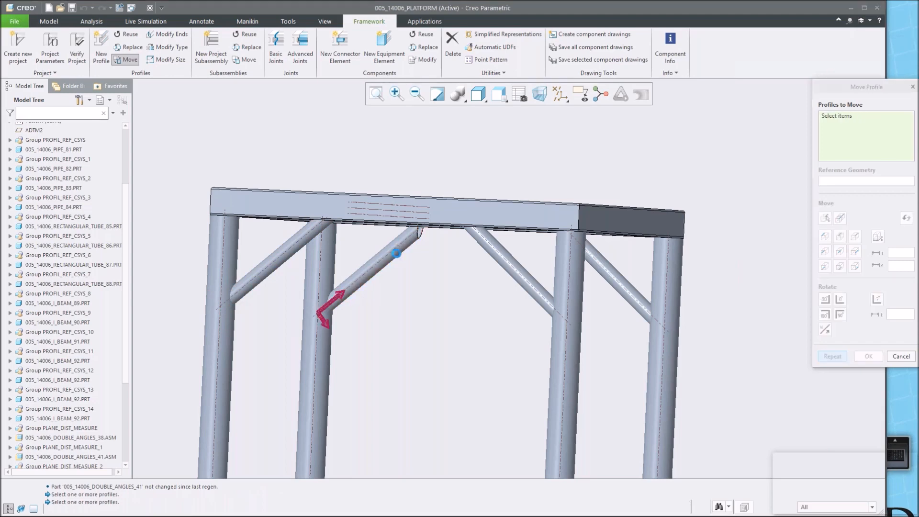
{"action": "left_click", "coordinate": [825, 315]}
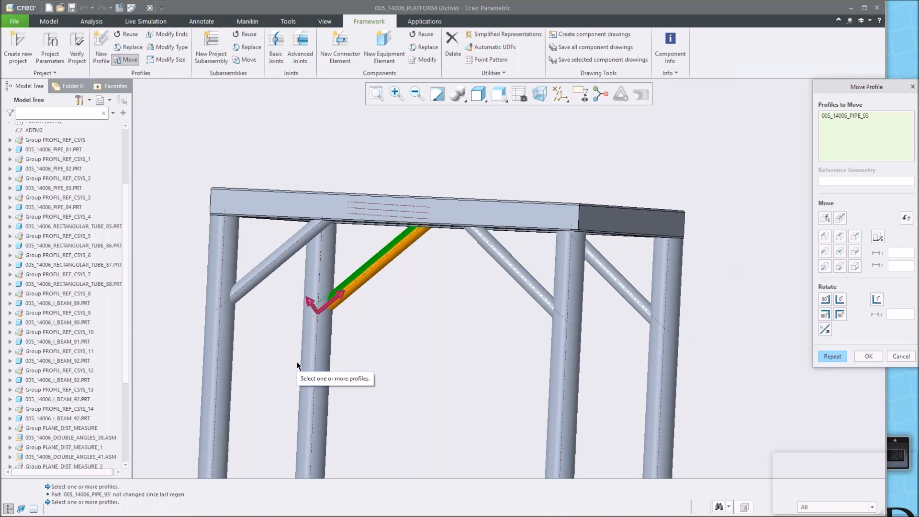
{"action": "left_click", "coordinate": [866, 357]}
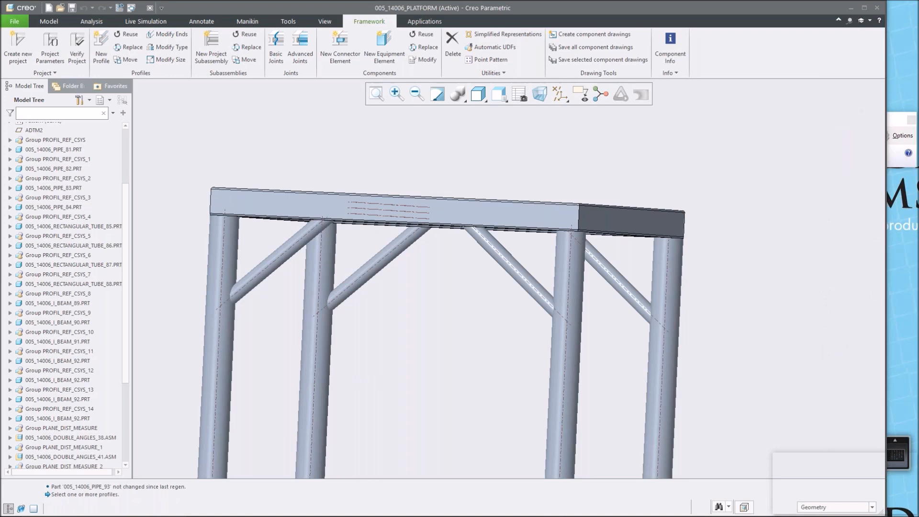
Cut the back diagonal pipe brace against the leg it meets using an Advanced Joints cutout.
{"action": "mouse_move", "coordinate": [574, 295]}
{"action": "middle_mouse_down"}
{"action": "mouse_move", "coordinate": [555, 278]}
{"action": "mouse_move", "coordinate": [576, 311]}
{"action": "middle_mouse_up"}
{"action": "scroll", "coordinate": [548, 318], "scroll_direction": "up", "scroll_amount": 4}
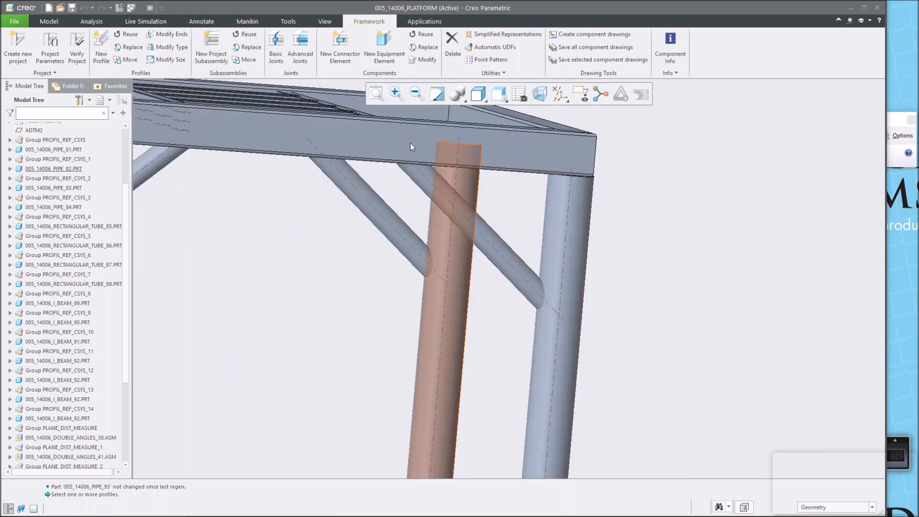
{"action": "left_click", "coordinate": [300, 45]}
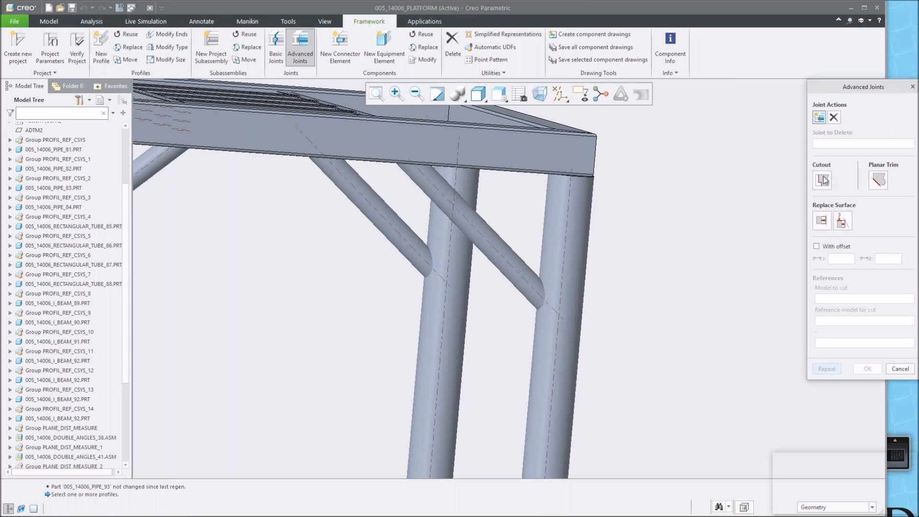
{"action": "left_click", "coordinate": [823, 180]}
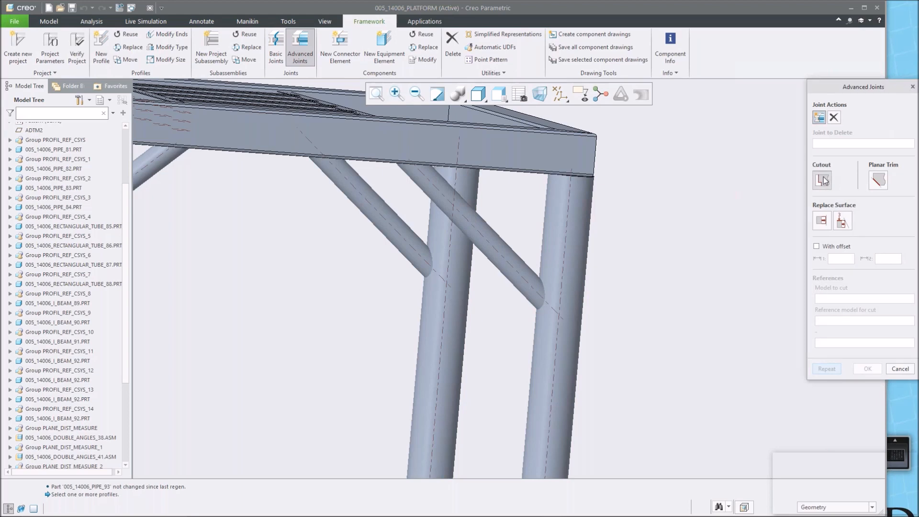
{"action": "left_click", "coordinate": [516, 263]}
{"action": "left_click", "coordinate": [553, 251]}
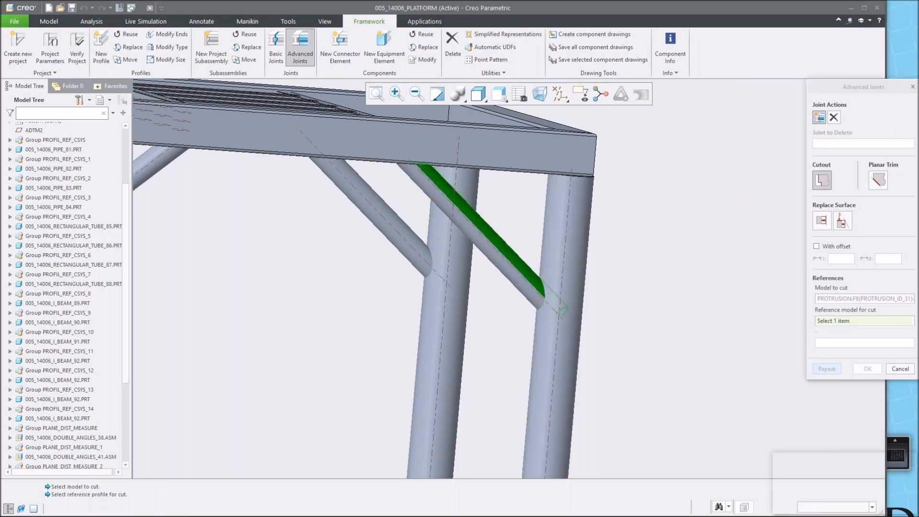
{"action": "scroll", "coordinate": [425, 259], "scroll_direction": "up", "scroll_amount": 4}
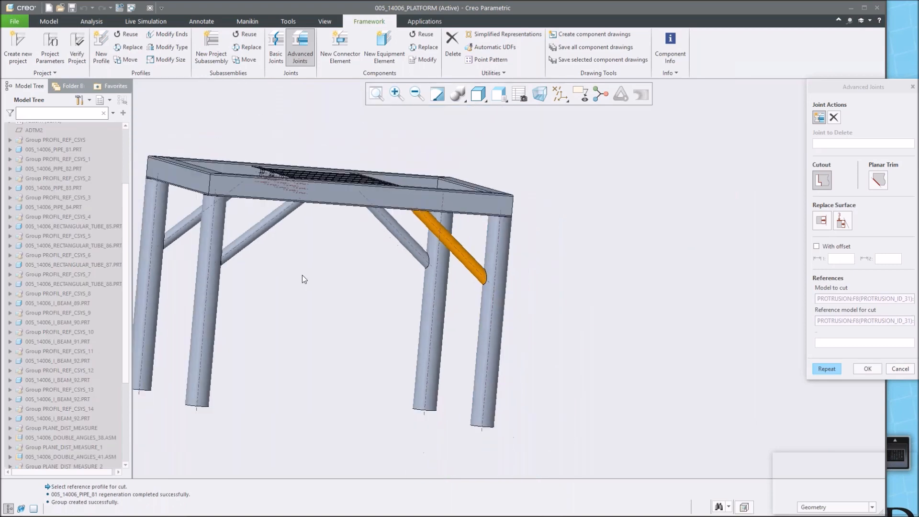
{"action": "scroll", "coordinate": [424, 263], "scroll_direction": "down", "scroll_amount": 4}
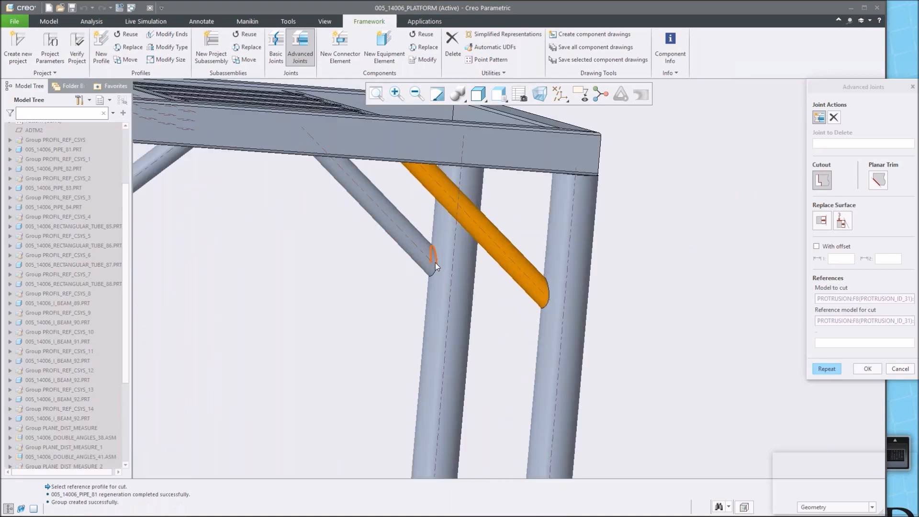
{"action": "mouse_move", "coordinate": [371, 284]}
{"action": "middle_mouse_down"}
{"action": "mouse_move", "coordinate": [326, 291]}
{"action": "mouse_move", "coordinate": [353, 291]}
{"action": "middle_mouse_up"}
{"action": "scroll", "coordinate": [353, 292], "scroll_direction": "up", "scroll_amount": 3}
{"action": "scroll", "coordinate": [218, 288], "scroll_direction": "down", "scroll_amount": 2}
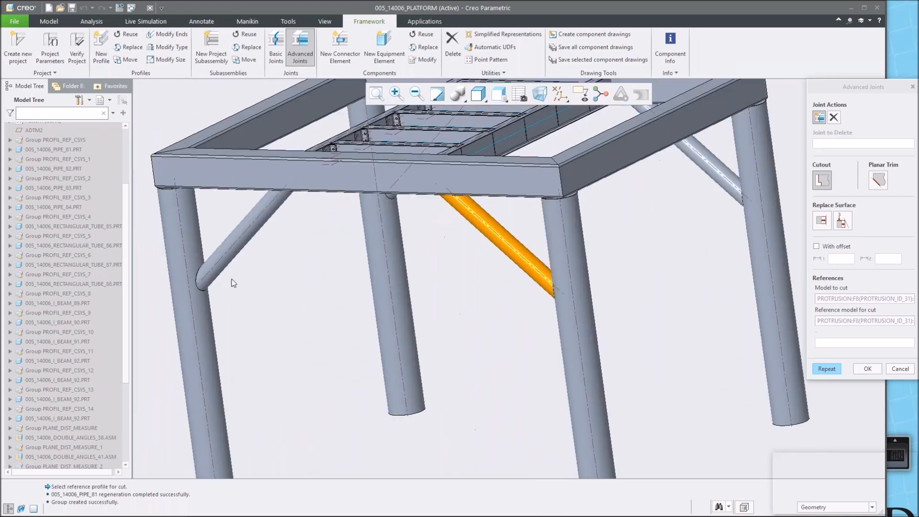
{"action": "left_click", "coordinate": [868, 369]}
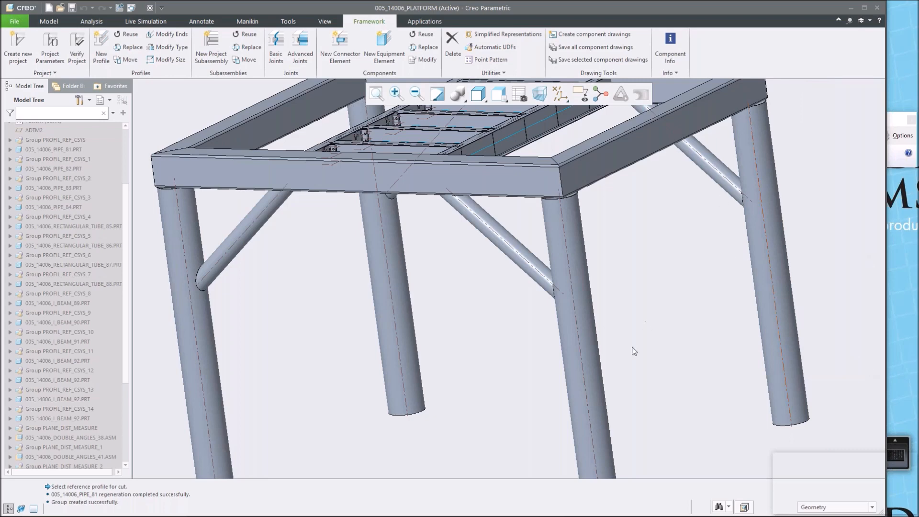
{"action": "middle_click_drag", "start_coordinate": [640, 345], "coordinate": [644, 343]}
{"action": "scroll", "coordinate": [644, 343], "scroll_direction": "down", "scroll_amount": 5}
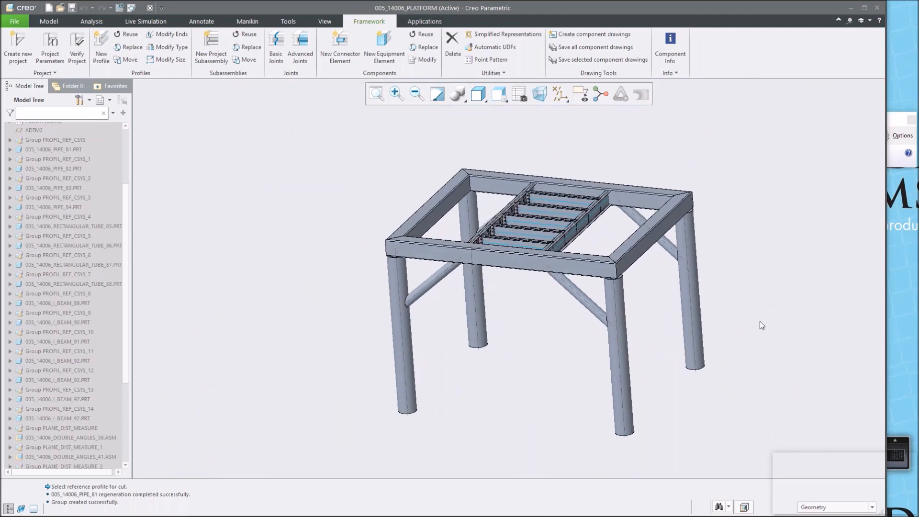
{"action": "scroll", "coordinate": [753, 329], "scroll_direction": "up", "scroll_amount": 2}
{"action": "middle_click_drag", "start_coordinate": [456, 333], "coordinate": [426, 308]}
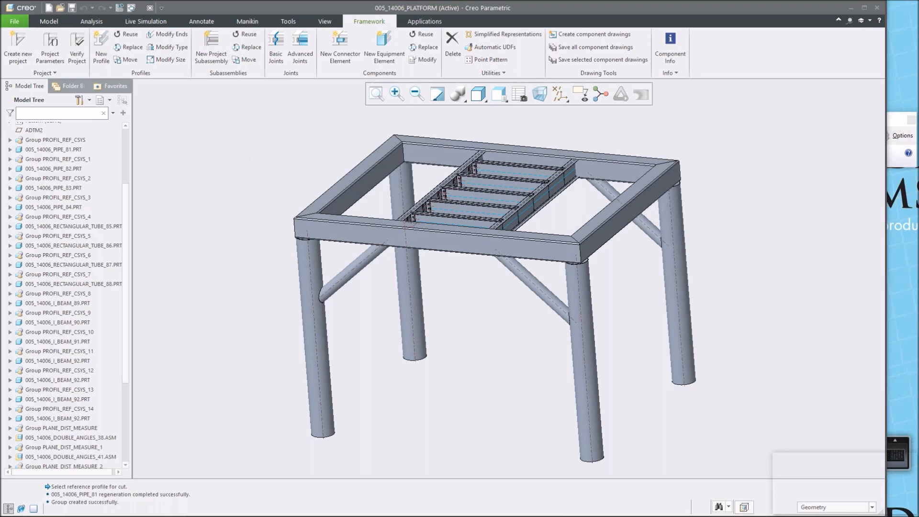
Create a new drawing of the 005_14006_platform assembly using the gee_c_bom drawing template.
{"action": "left_click", "coordinate": [49, 8]}
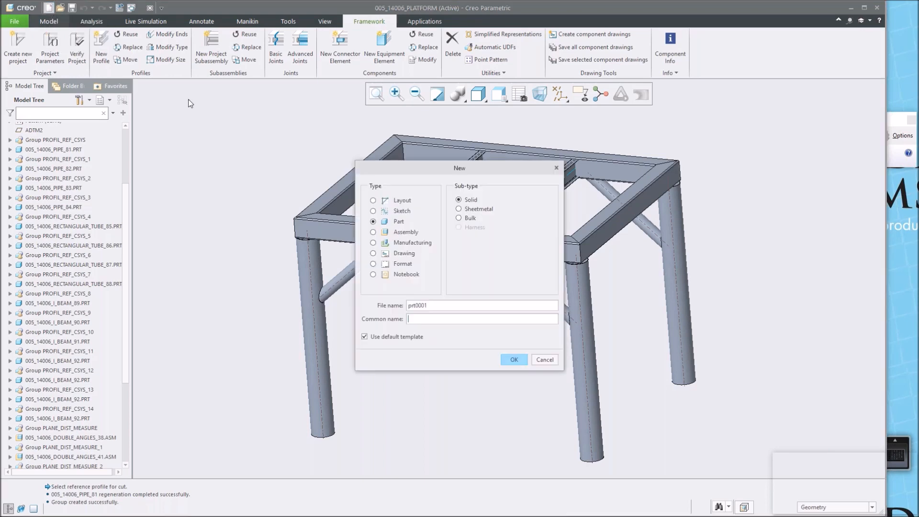
{"action": "left_click", "coordinate": [404, 253]}
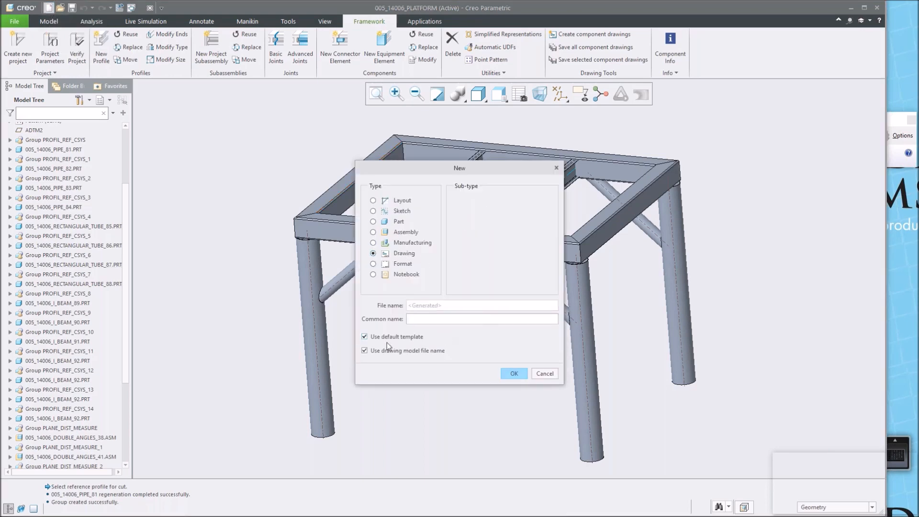
{"action": "left_click", "coordinate": [372, 340]}
{"action": "left_click", "coordinate": [511, 374]}
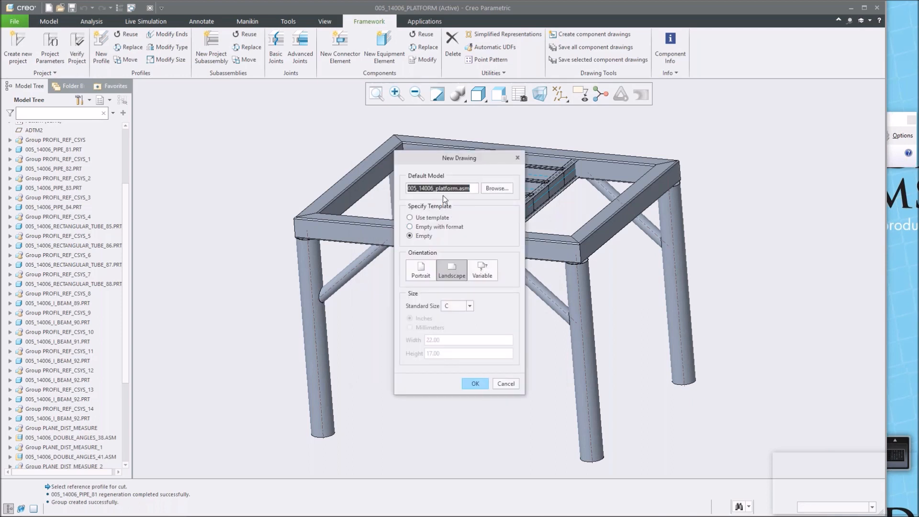
{"action": "left_click", "coordinate": [410, 218]}
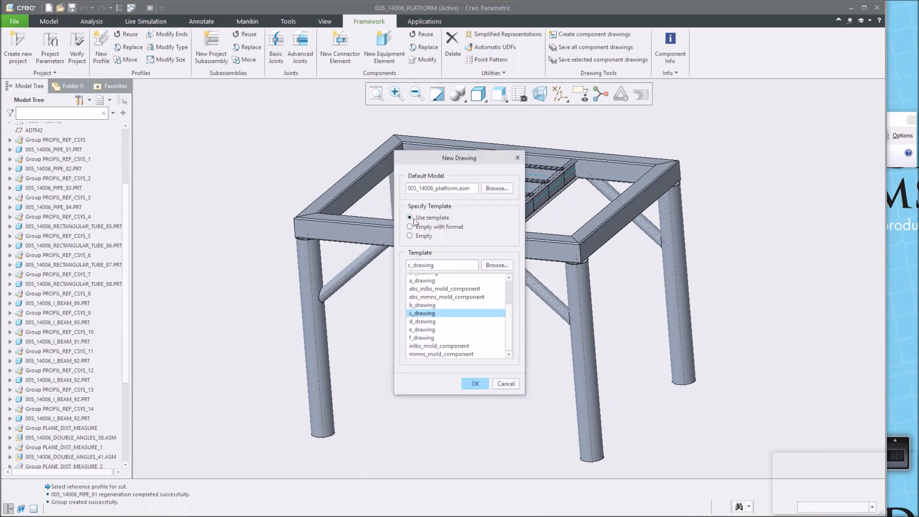
{"action": "left_click", "coordinate": [497, 265]}
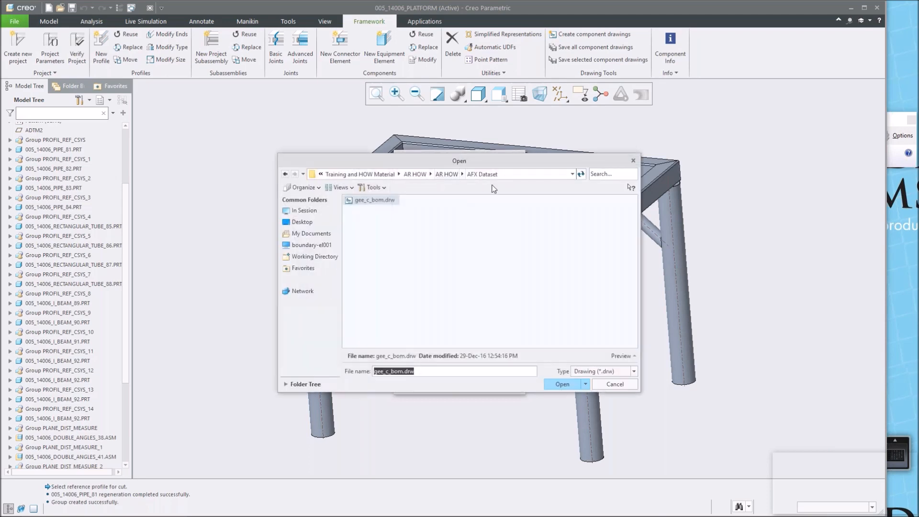
{"action": "left_click", "coordinate": [365, 204]}
{"action": "left_click", "coordinate": [559, 384]}
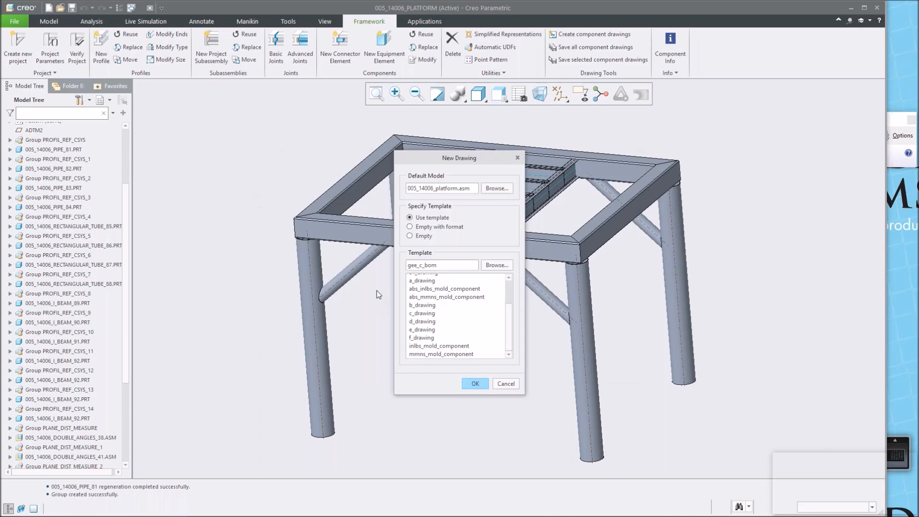
{"action": "left_click", "coordinate": [474, 385]}
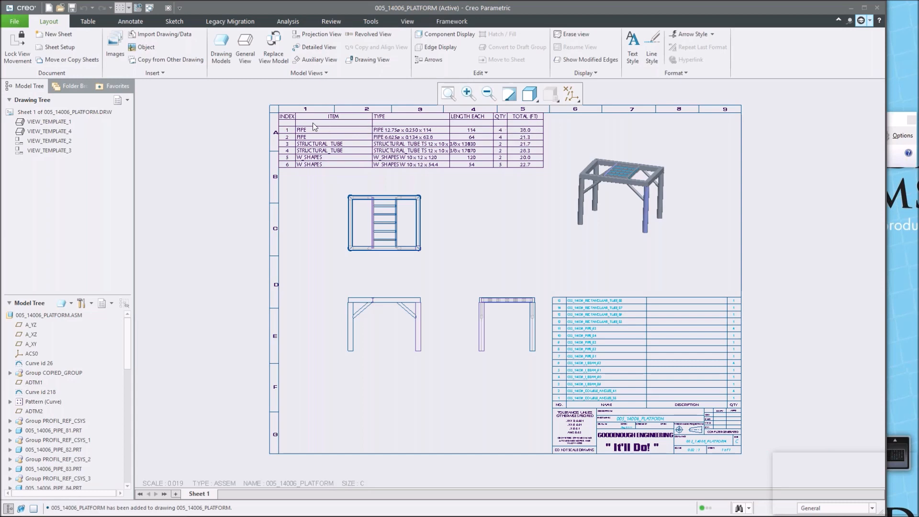
Widen the TYPE column of the BOM table to 35 characters.
{"action": "scroll", "coordinate": [539, 127], "scroll_direction": "down", "scroll_amount": 1}
{"action": "scroll", "coordinate": [539, 113], "scroll_direction": "down", "scroll_amount": 1}
{"action": "scroll", "coordinate": [222, 110], "scroll_direction": "down", "scroll_amount": 1}
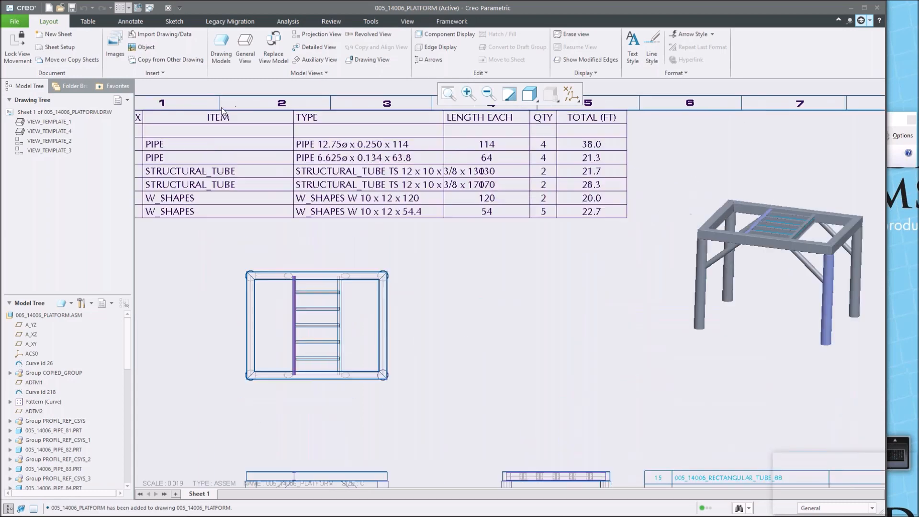
{"action": "scroll", "coordinate": [268, 111], "scroll_direction": "up", "scroll_amount": 1}
{"action": "scroll", "coordinate": [176, 127], "scroll_direction": "down", "scroll_amount": 1}
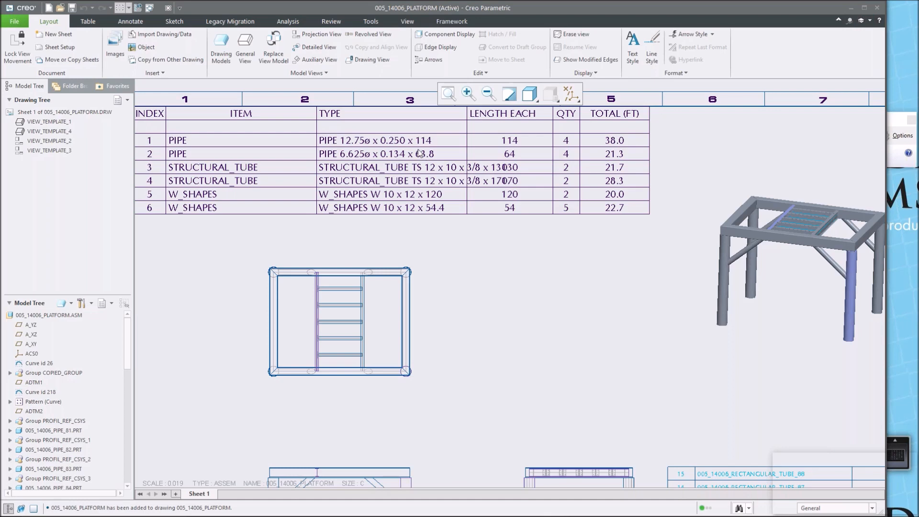
{"action": "left_click", "coordinate": [88, 21]}
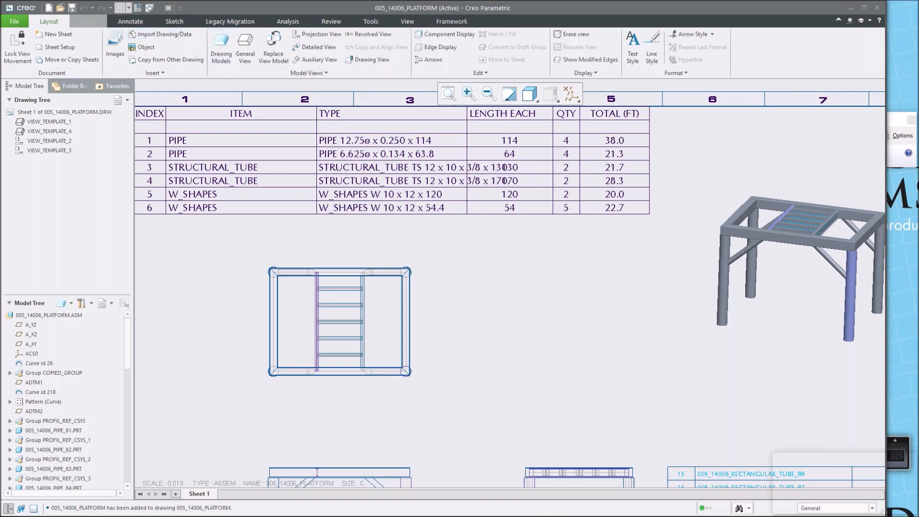
{"action": "left_click", "coordinate": [383, 119]}
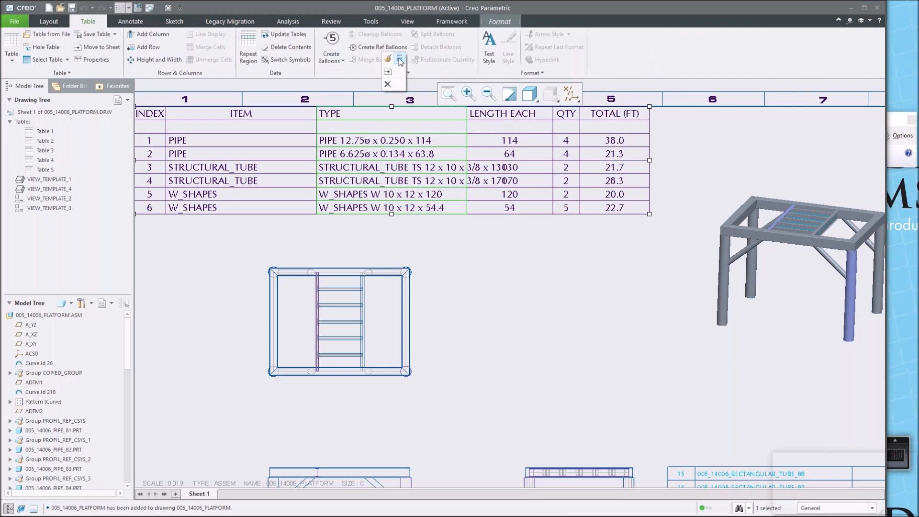
{"action": "left_click", "coordinate": [400, 59]}
{"action": "double_click", "coordinate": [888, 189]}
{"action": "type", "text": "35"}
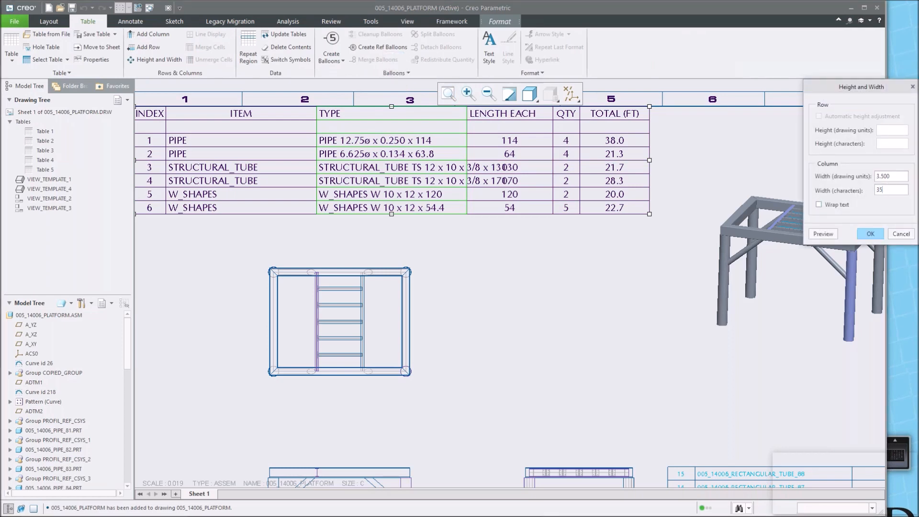
{"action": "left_click", "coordinate": [870, 234]}
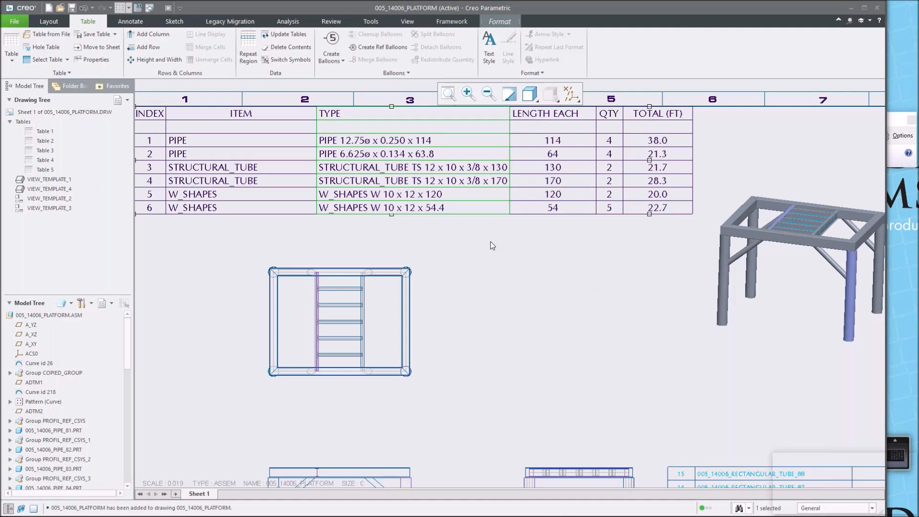
Examine the drawing sheet, its views and the parts list.
{"action": "scroll", "coordinate": [504, 300], "scroll_direction": "up", "scroll_amount": 3}
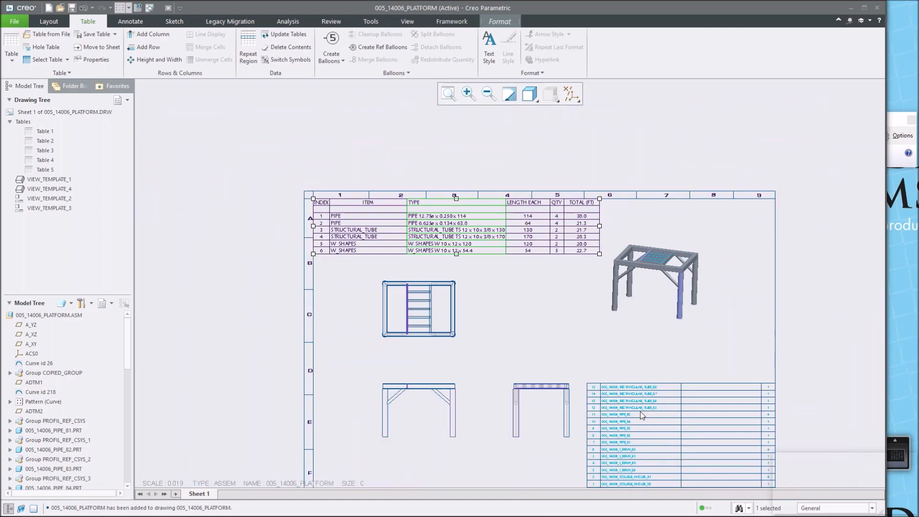
{"action": "mouse_move", "coordinate": [714, 337]}
{"action": "middle_mouse_down"}
{"action": "mouse_move", "coordinate": [648, 287]}
{"action": "mouse_move", "coordinate": [611, 225]}
{"action": "middle_mouse_up"}
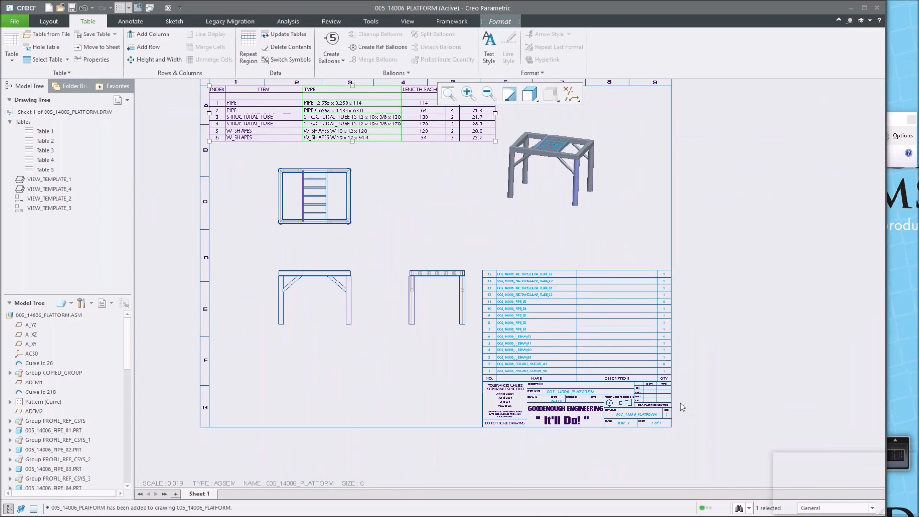
{"action": "scroll", "coordinate": [681, 407], "scroll_direction": "down", "scroll_amount": 4}
{"action": "scroll", "coordinate": [476, 299], "scroll_direction": "down", "scroll_amount": 2}
{"action": "scroll", "coordinate": [475, 301], "scroll_direction": "up", "scroll_amount": 2}
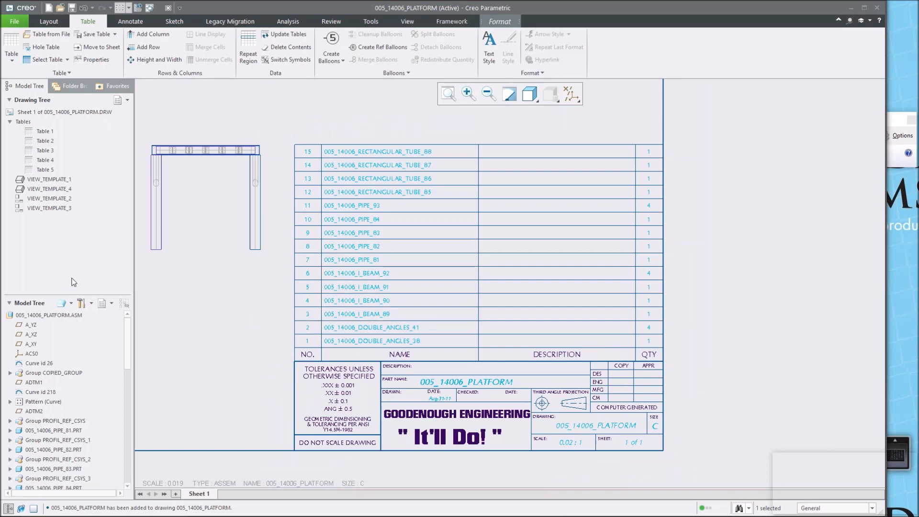
{"action": "left_click_drag", "start_coordinate": [127, 341], "coordinate": [130, 423]}
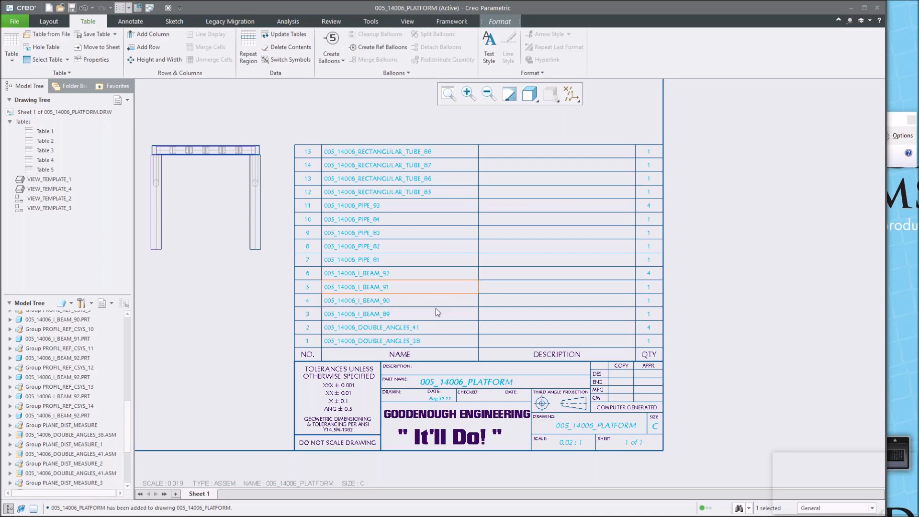
{"action": "scroll", "coordinate": [486, 321], "scroll_direction": "up", "scroll_amount": 3}
{"action": "scroll", "coordinate": [321, 172], "scroll_direction": "up", "scroll_amount": 3}
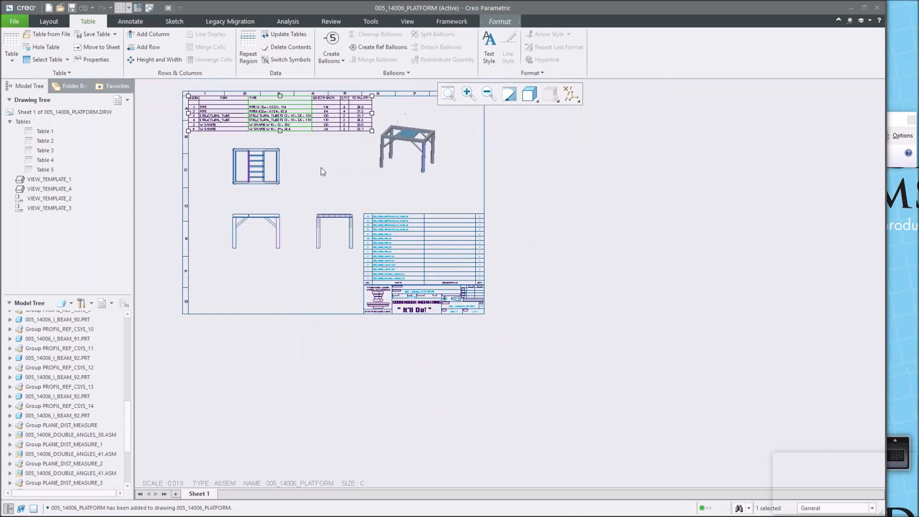
{"action": "scroll", "coordinate": [314, 138], "scroll_direction": "down", "scroll_amount": 2}
{"action": "scroll", "coordinate": [342, 168], "scroll_direction": "up", "scroll_amount": 1}
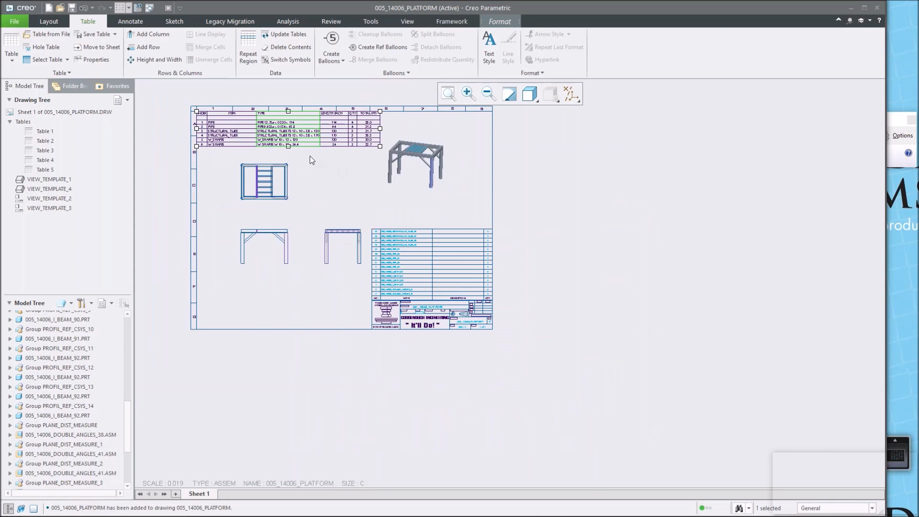
{"action": "scroll", "coordinate": [309, 156], "scroll_direction": "down", "scroll_amount": 1}
{"action": "left_click", "coordinate": [409, 127]}
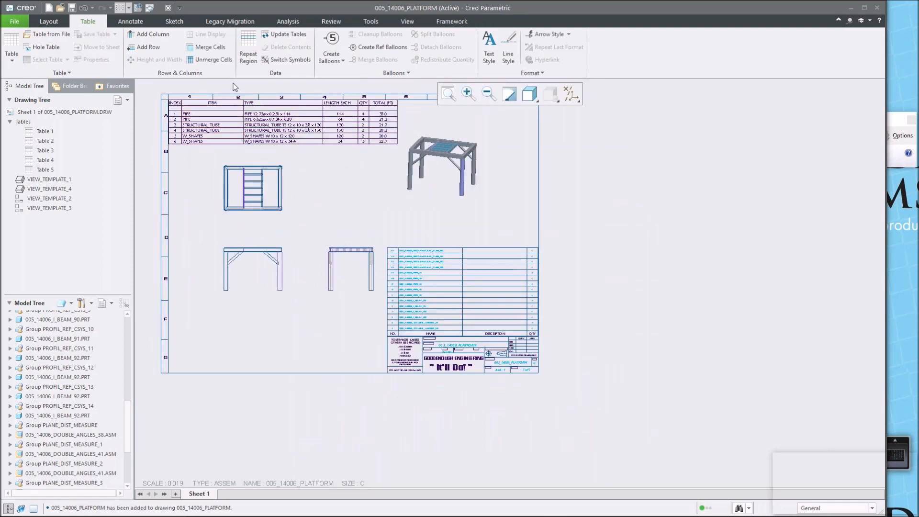
{"action": "scroll", "coordinate": [234, 84], "scroll_direction": "down", "scroll_amount": 1}
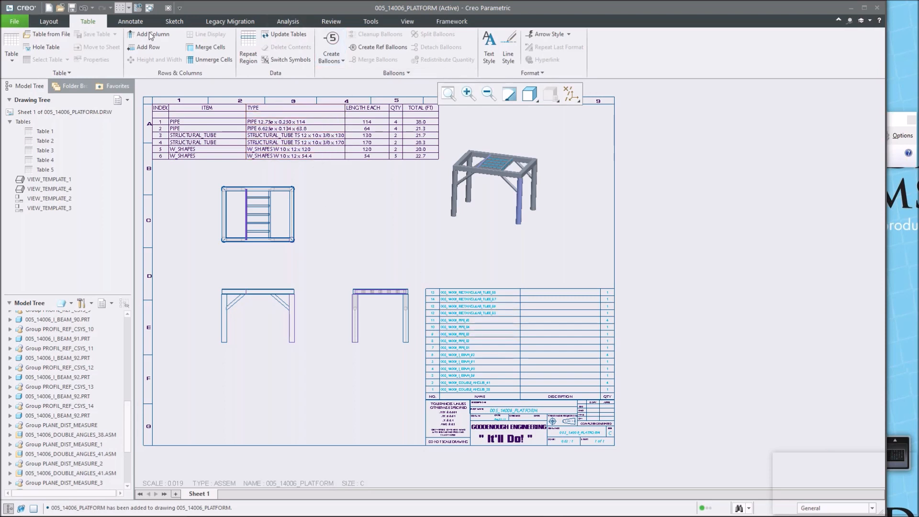
Create BOM balloons by view for the summary table region on the isometric view.
{"action": "left_click", "coordinate": [343, 62]}
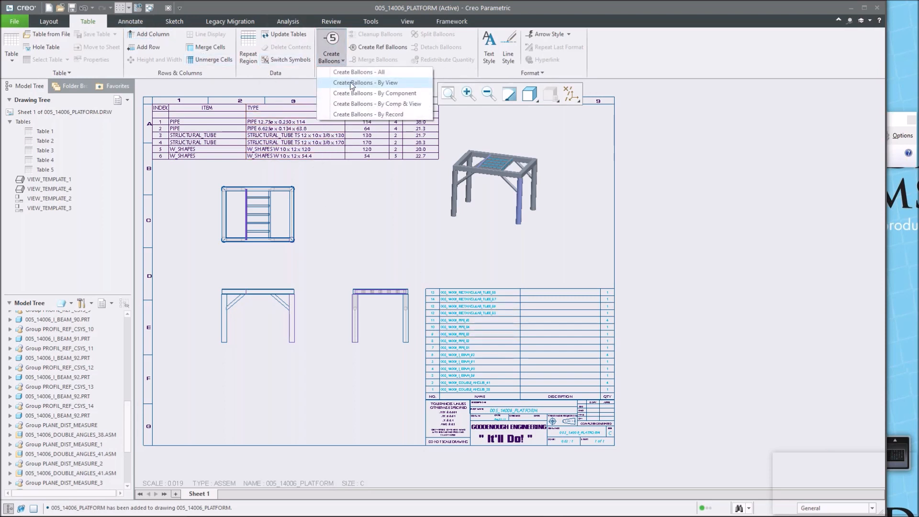
{"action": "left_click", "coordinate": [352, 83]}
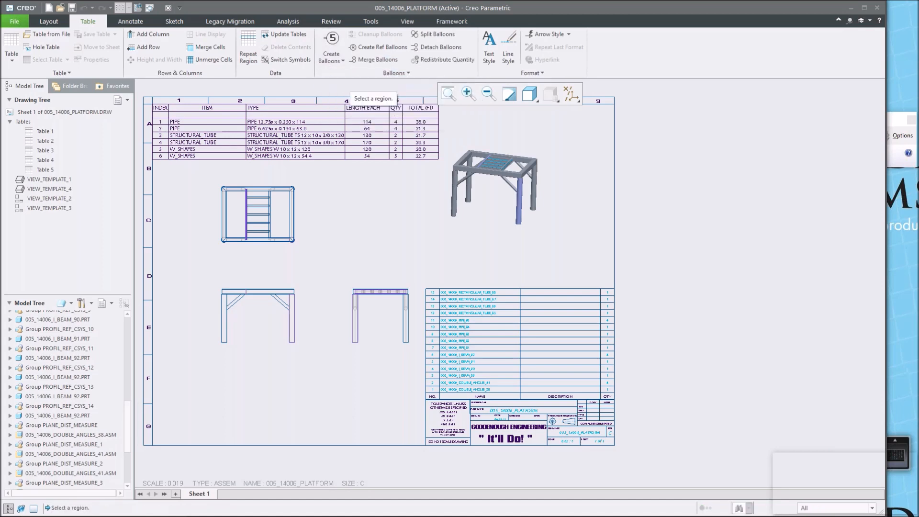
{"action": "left_click", "coordinate": [295, 136]}
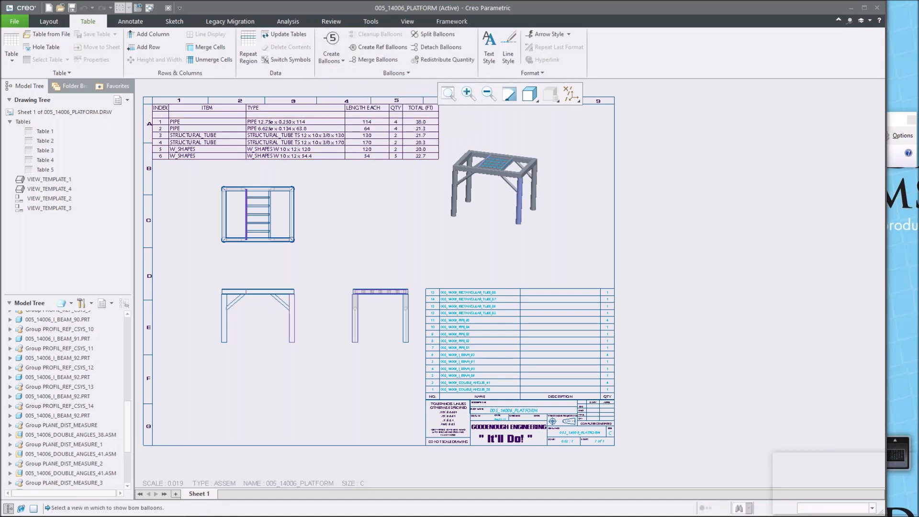
{"action": "left_click", "coordinate": [495, 194]}
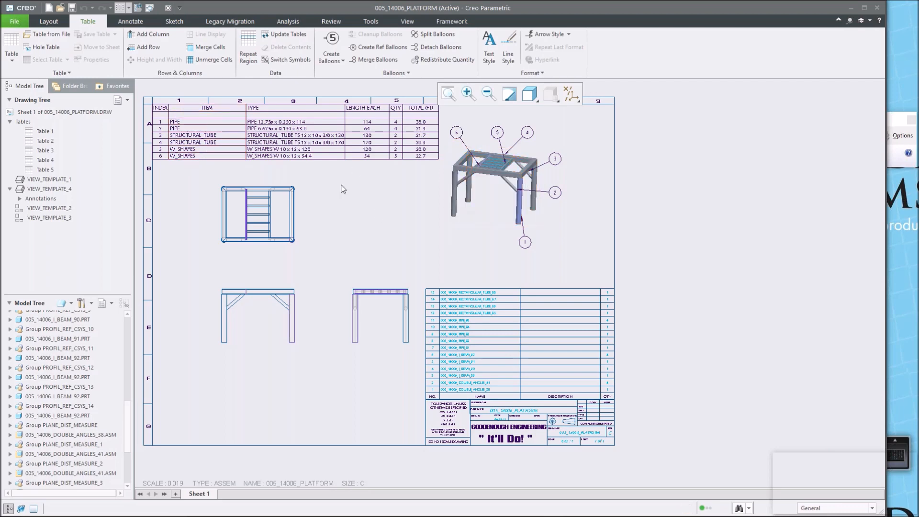
Create BOM balloons by view for the parts list region on the front view.
{"action": "left_click", "coordinate": [342, 61]}
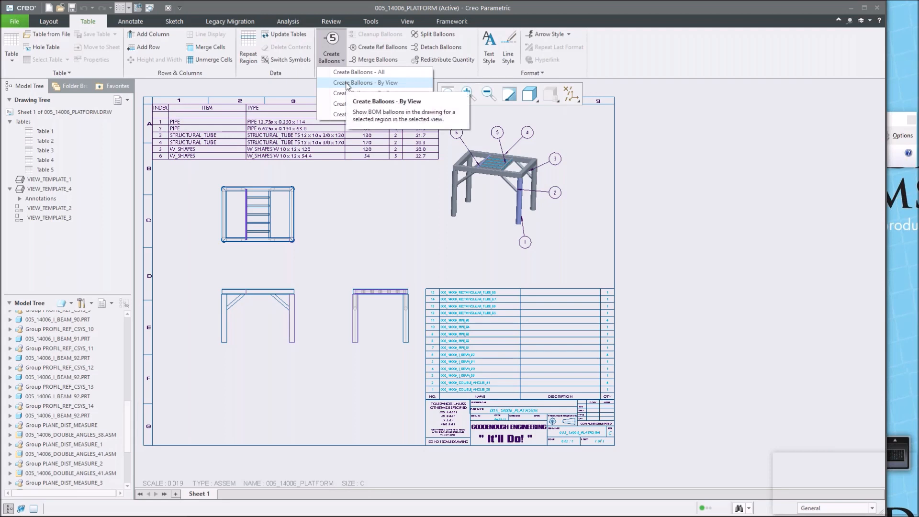
{"action": "left_click", "coordinate": [347, 85]}
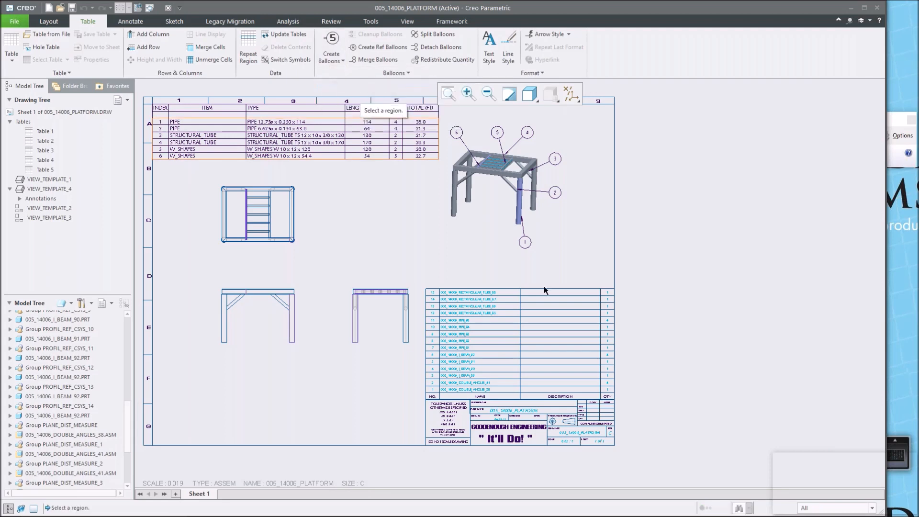
{"action": "left_click", "coordinate": [508, 335]}
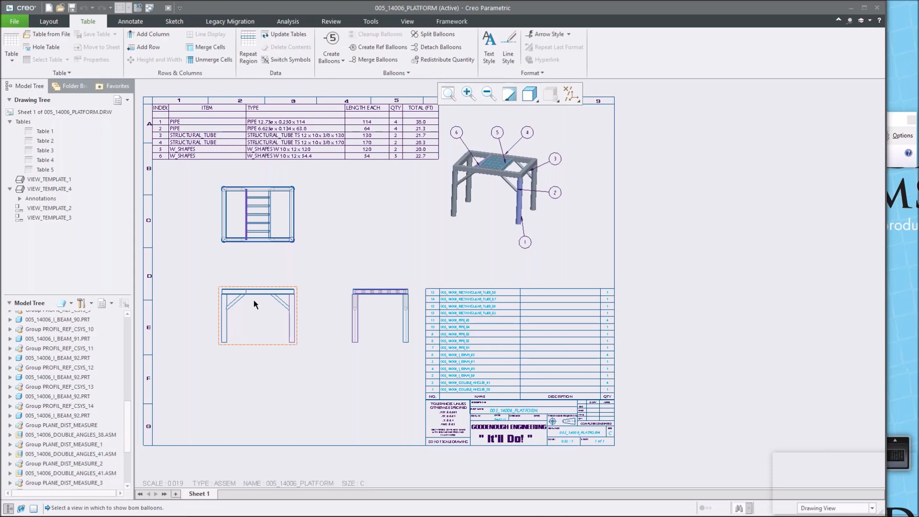
{"action": "left_click", "coordinate": [252, 317]}
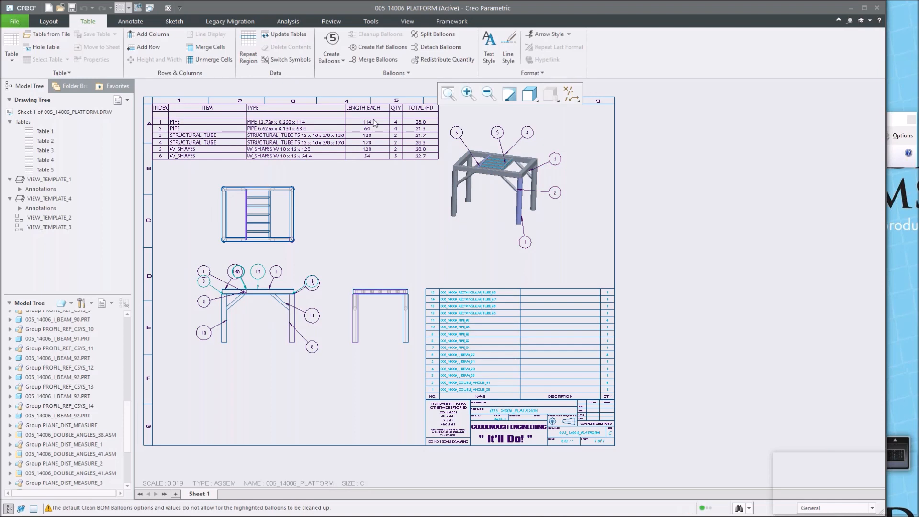
Switch to the platform assembly, set the skeleton curve's vertical leg dimension to 80, and regenerate the model.
{"action": "left_click", "coordinate": [162, 9]}
{"action": "left_click", "coordinate": [197, 19]}
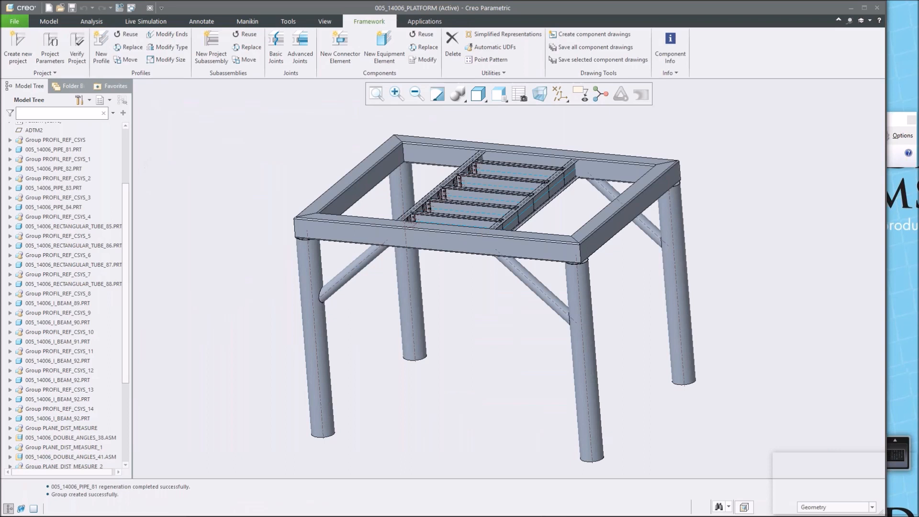
{"action": "left_click", "coordinate": [39, 175]}
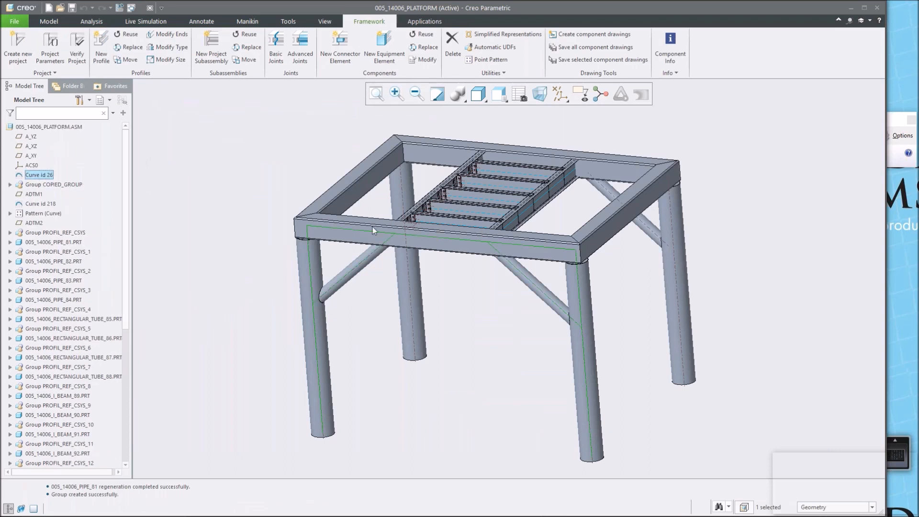
{"action": "right_click", "coordinate": [43, 175]}
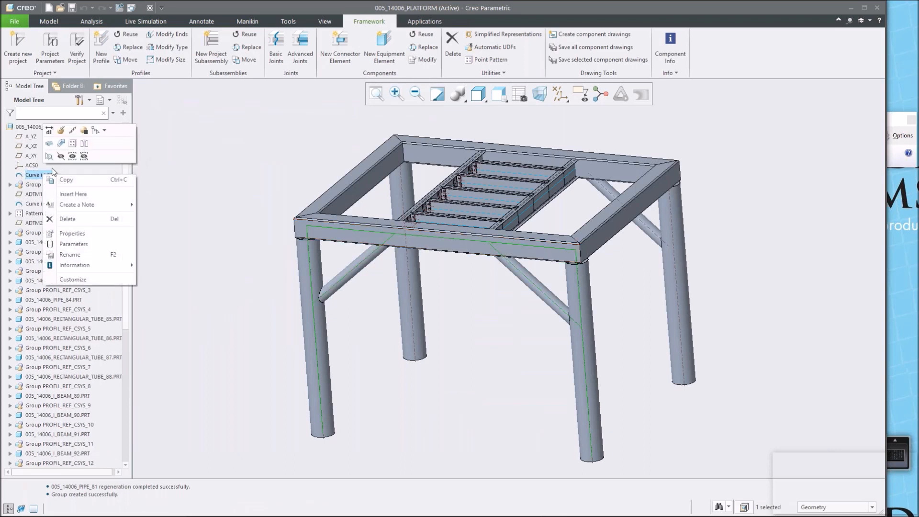
{"action": "left_click", "coordinate": [50, 130]}
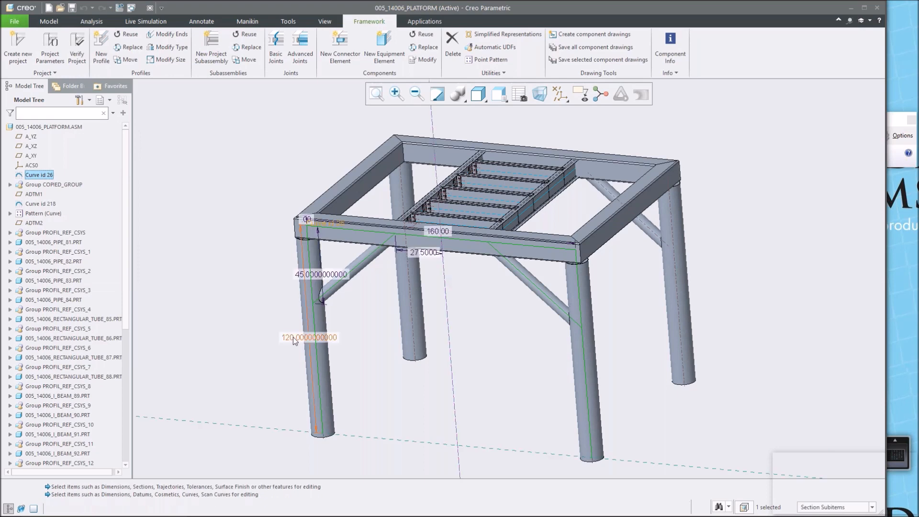
{"action": "left_click", "coordinate": [291, 337]}
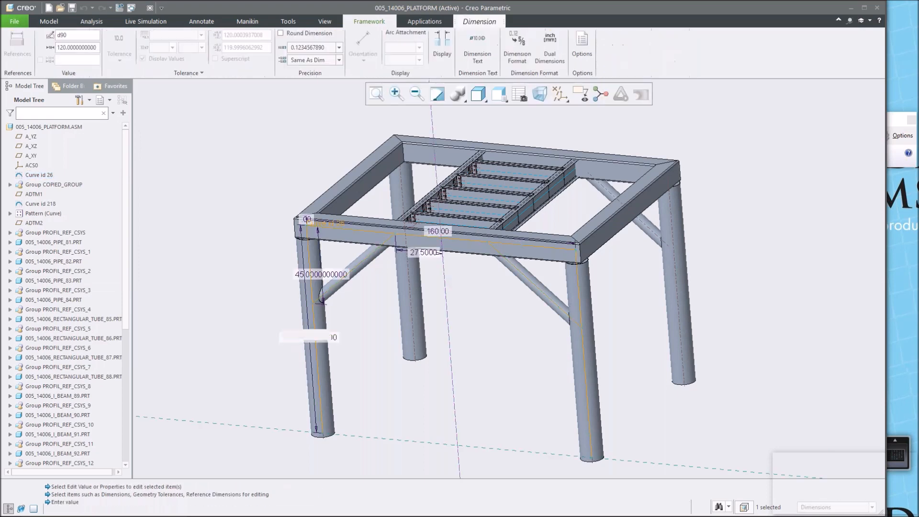
{"action": "double_click", "coordinate": [291, 337]}
{"action": "type", "text": "80"}
{"action": "key", "text": "Return"}
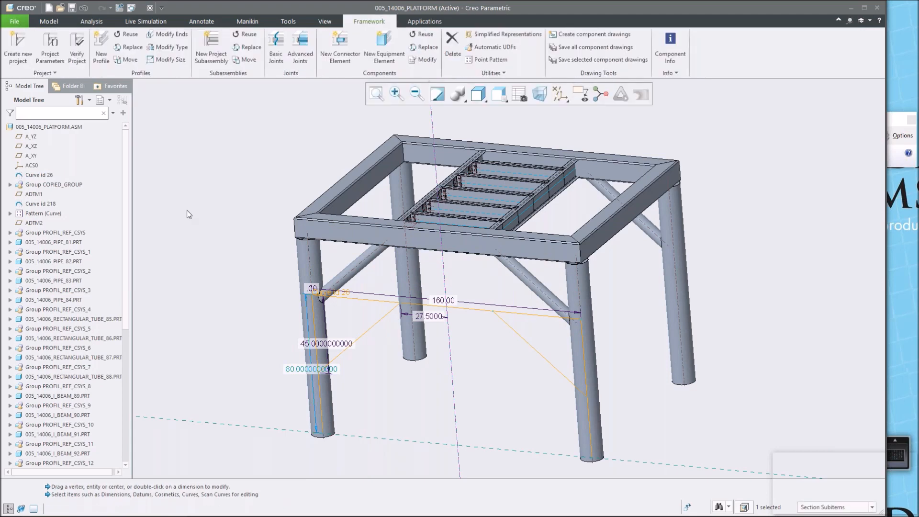
{"action": "key", "text": "ctrl+g"}
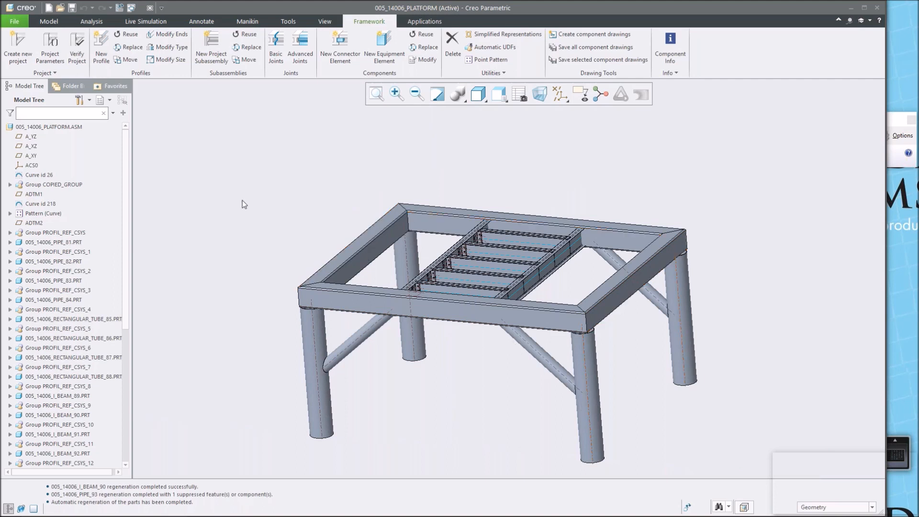
Switch to the drawing and examine the updated summary table and views.
{"action": "left_click", "coordinate": [142, 8]}
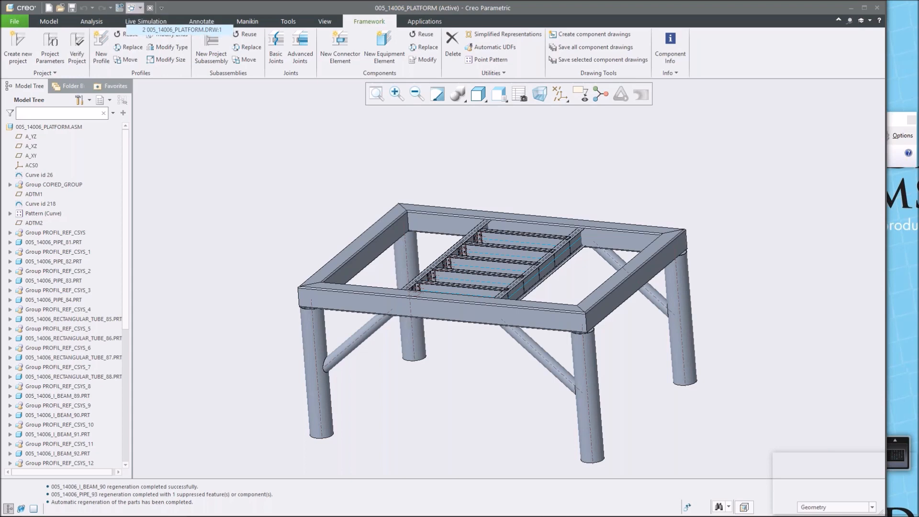
{"action": "left_click", "coordinate": [153, 30]}
{"action": "scroll", "coordinate": [383, 128], "scroll_direction": "up", "scroll_amount": 3}
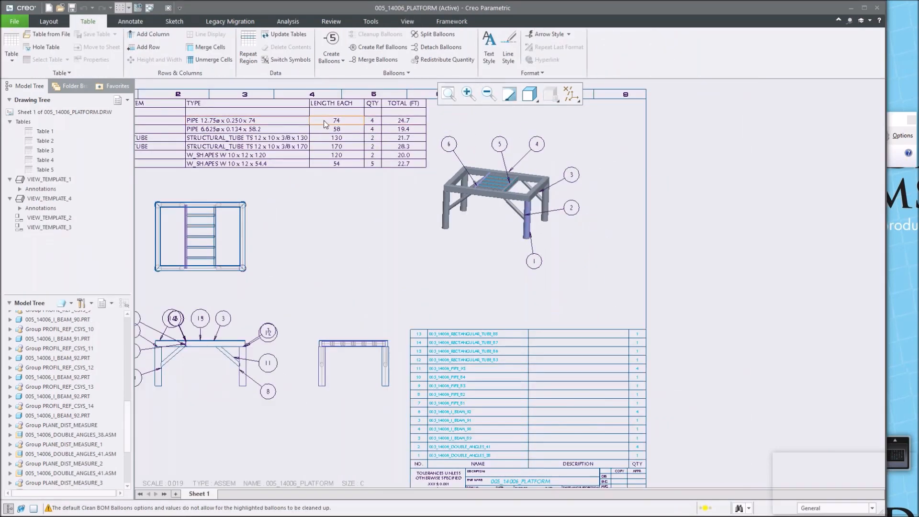
{"action": "scroll", "coordinate": [372, 123], "scroll_direction": "up", "scroll_amount": 1}
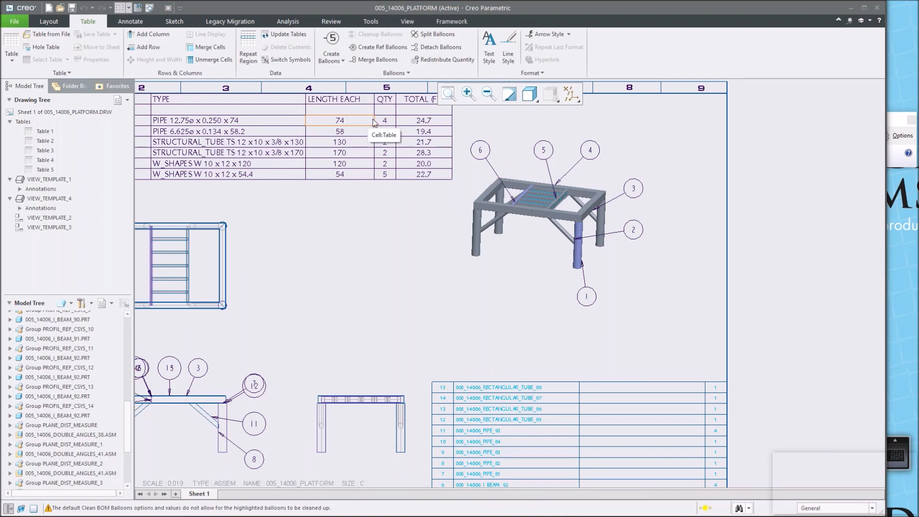
{"action": "scroll", "coordinate": [433, 119], "scroll_direction": "up", "scroll_amount": 1}
{"action": "scroll", "coordinate": [430, 182], "scroll_direction": "up", "scroll_amount": 1}
{"action": "scroll", "coordinate": [410, 202], "scroll_direction": "down", "scroll_amount": 1}
{"action": "scroll", "coordinate": [424, 202], "scroll_direction": "up", "scroll_amount": 1}
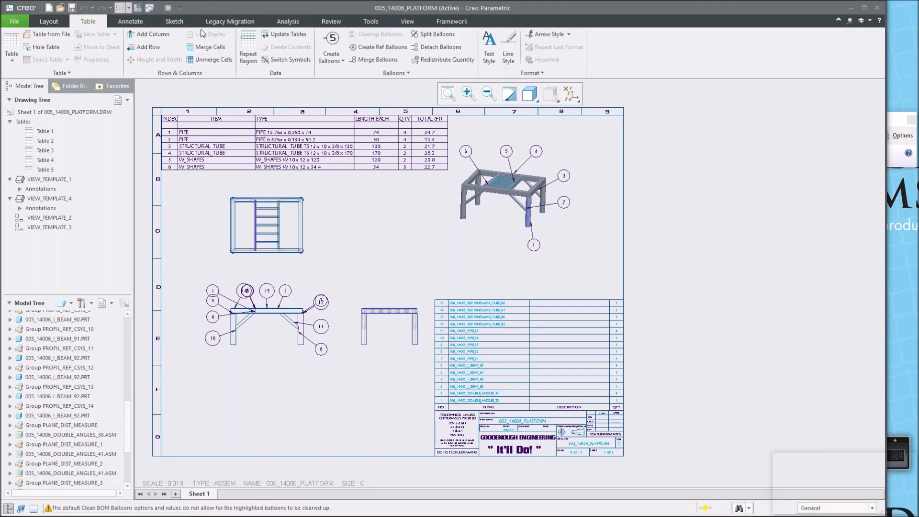
Return to the assembly, look over the frame, and start a New Equipment Element to open the component library.
{"action": "left_click", "coordinate": [159, 8]}
{"action": "left_click", "coordinate": [191, 19]}
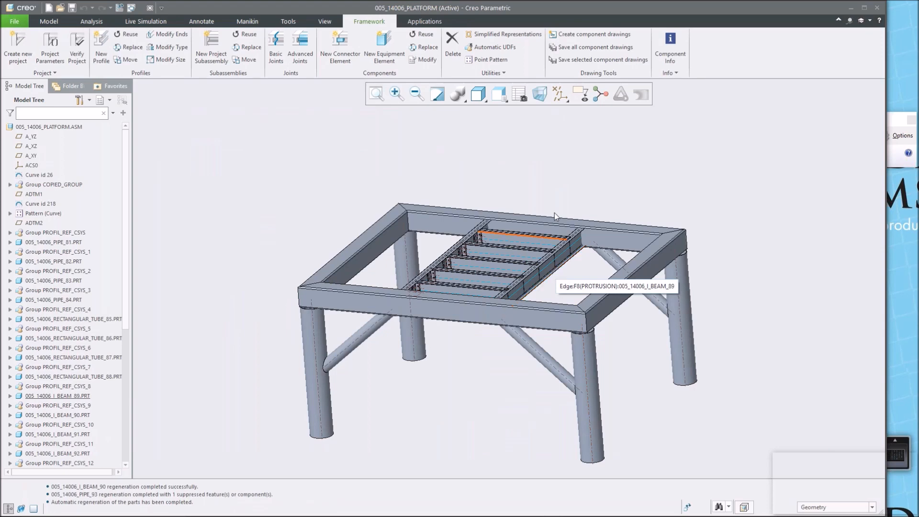
{"action": "middle_click_drag", "start_coordinate": [570, 280], "coordinate": [543, 296]}
{"action": "scroll", "coordinate": [542, 296], "scroll_direction": "down", "scroll_amount": 3}
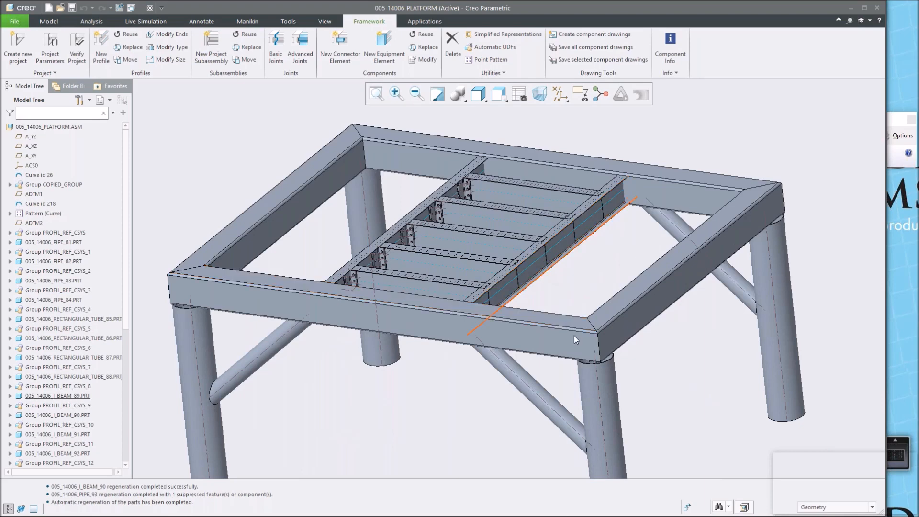
{"action": "scroll", "coordinate": [596, 456], "scroll_direction": "up", "scroll_amount": 4}
{"action": "scroll", "coordinate": [598, 467], "scroll_direction": "down", "scroll_amount": 3}
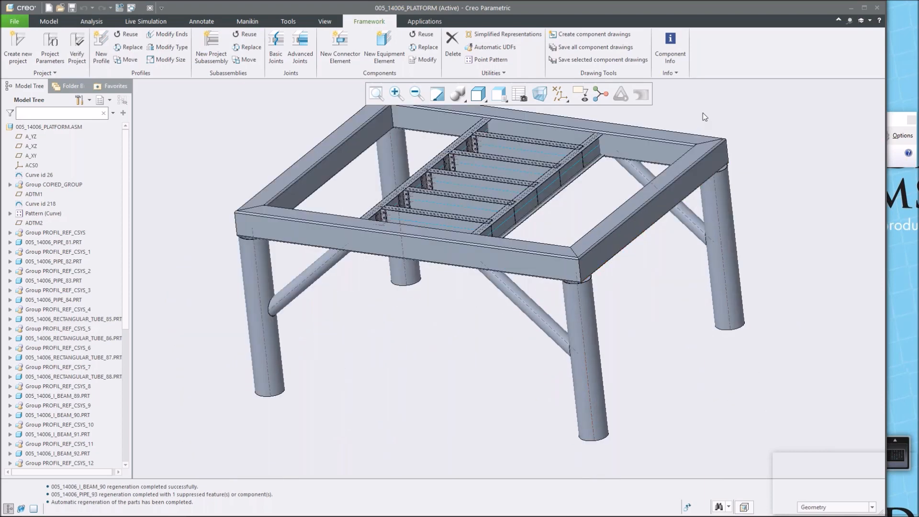
{"action": "scroll", "coordinate": [703, 113], "scroll_direction": "down", "scroll_amount": 2}
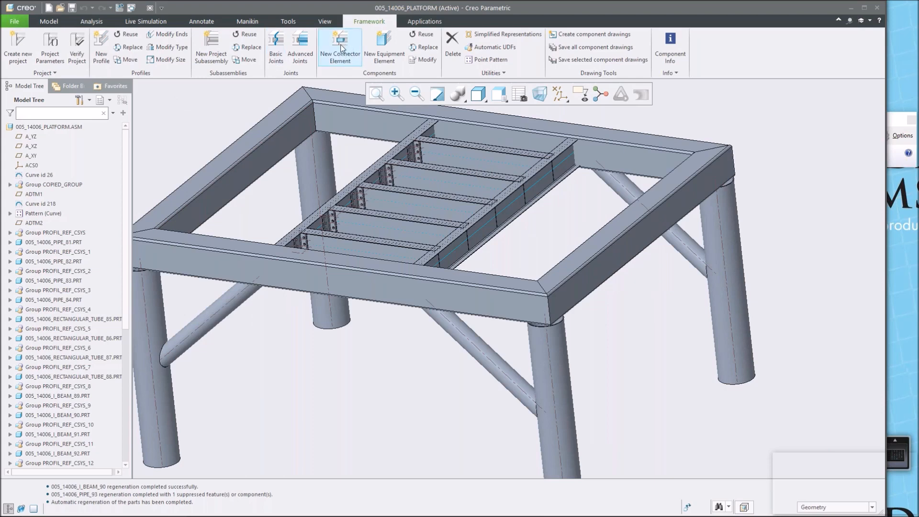
{"action": "left_click", "coordinate": [386, 44]}
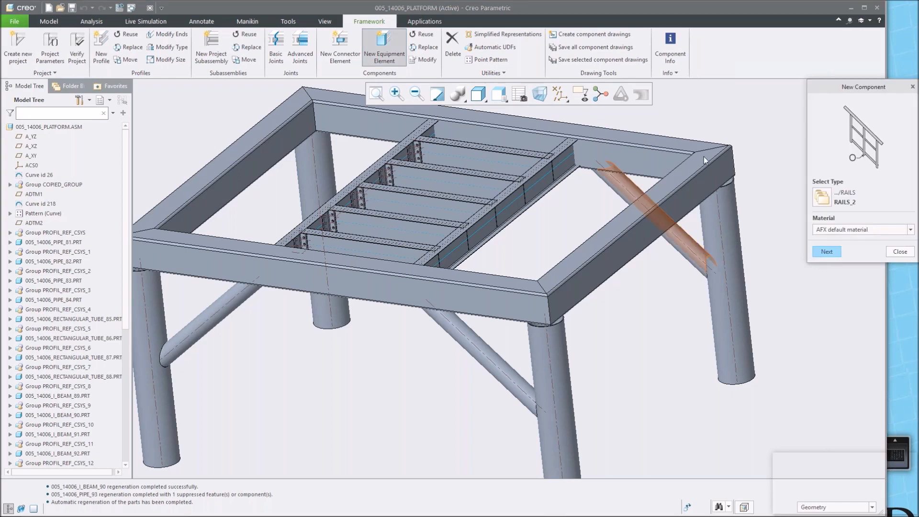
{"action": "left_click", "coordinate": [825, 197]}
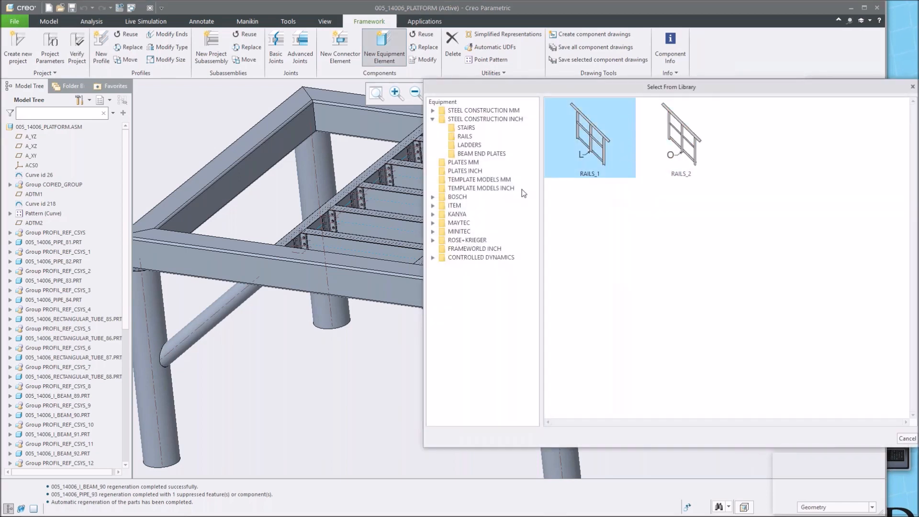
Browse the Steel Construction Inch subfolders and the plates and template models folders in the equipment library.
{"action": "left_click", "coordinate": [433, 120]}
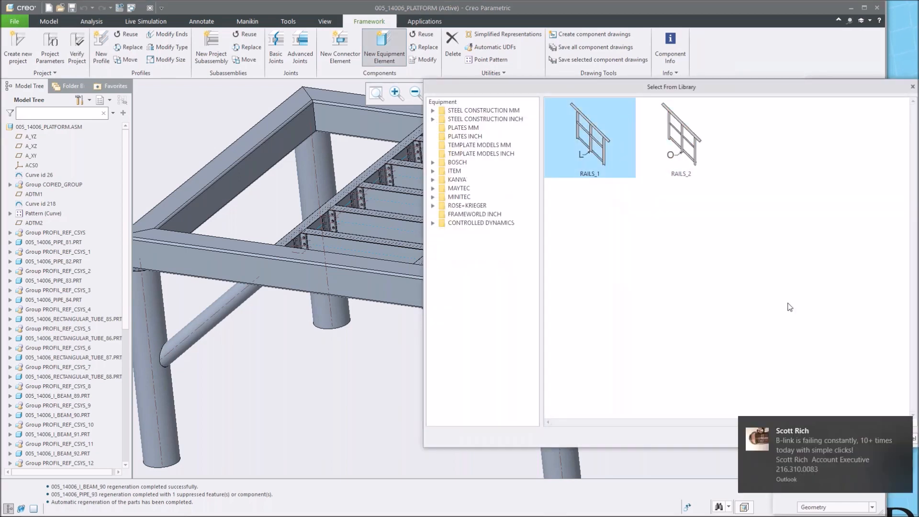
{"action": "left_click", "coordinate": [777, 460]}
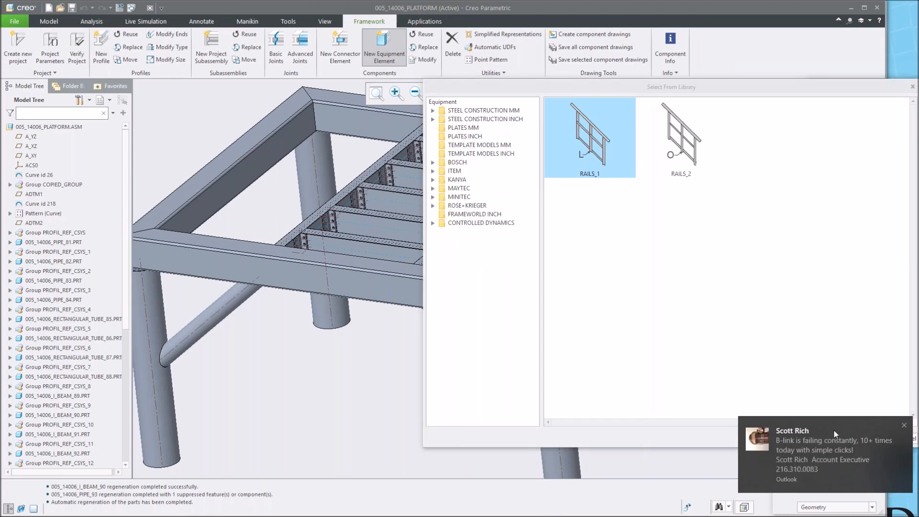
{"action": "left_click", "coordinate": [905, 426]}
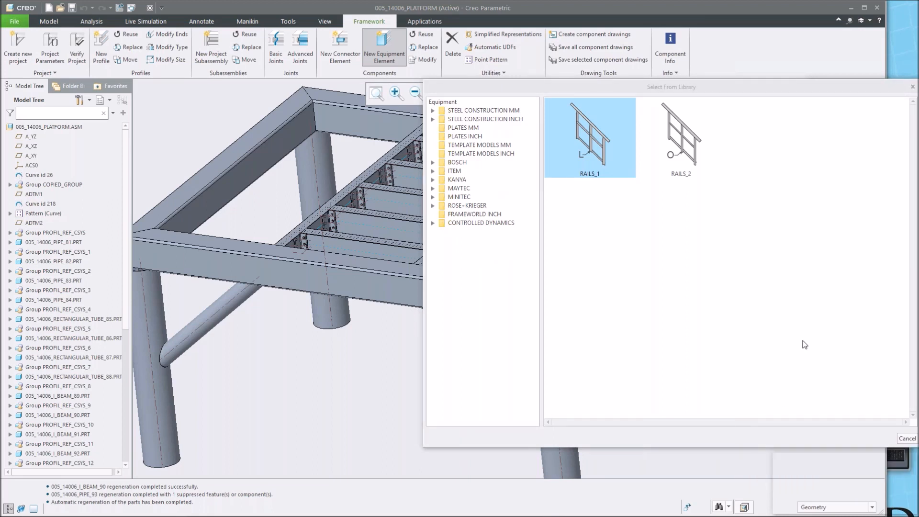
{"action": "double_click", "coordinate": [468, 120]}
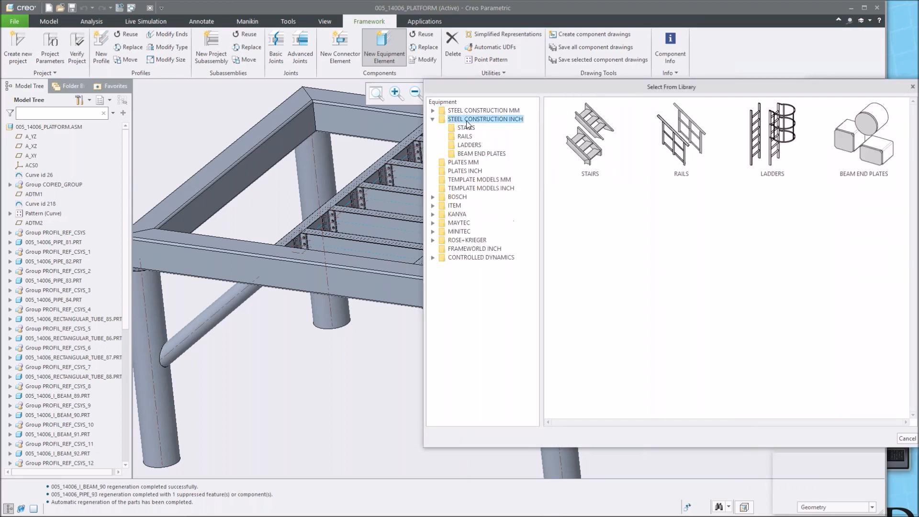
{"action": "left_click", "coordinate": [464, 137]}
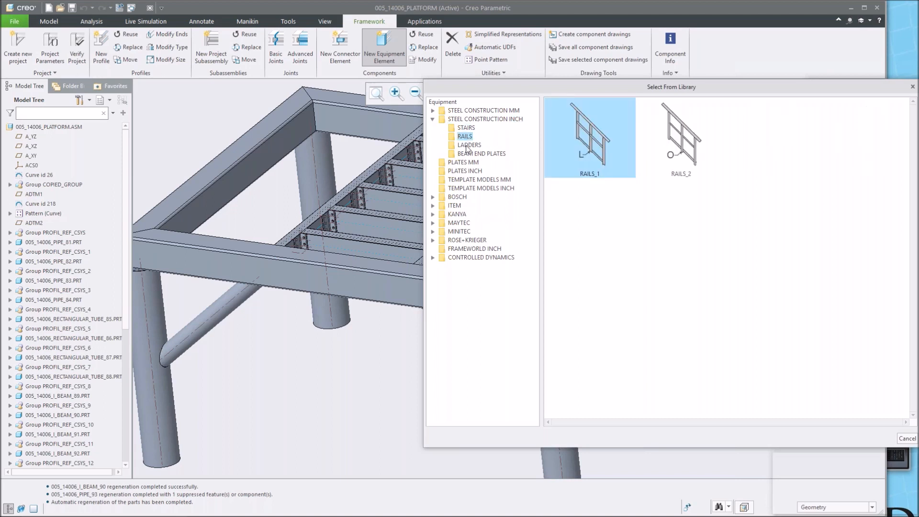
{"action": "left_click", "coordinate": [468, 145]}
{"action": "left_click", "coordinate": [485, 154]}
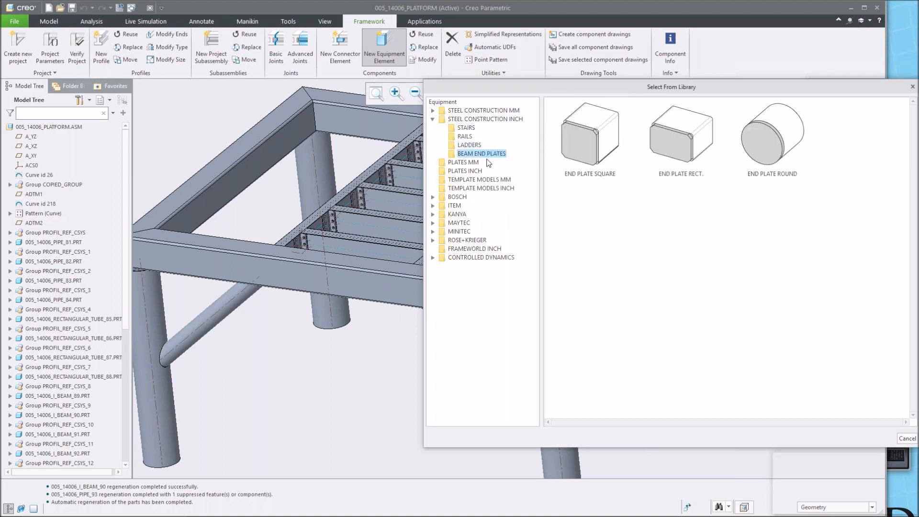
{"action": "left_click", "coordinate": [467, 164]}
{"action": "left_click", "coordinate": [466, 171]}
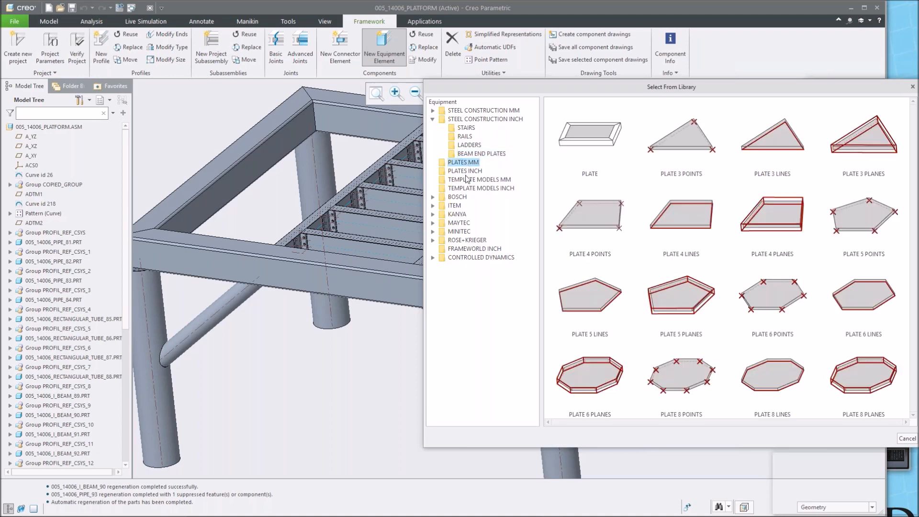
{"action": "left_click", "coordinate": [467, 180]}
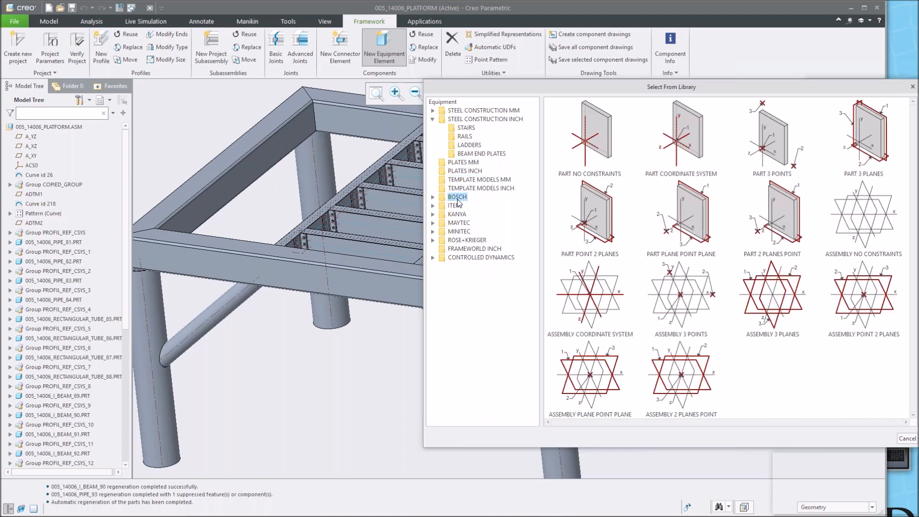
Browse the Bosch, Kanya and Rose+Krieger library folders for caps, feet and pivot T-nuts.
{"action": "double_click", "coordinate": [457, 196]}
{"action": "double_click", "coordinate": [464, 206]}
{"action": "left_click", "coordinate": [474, 224]}
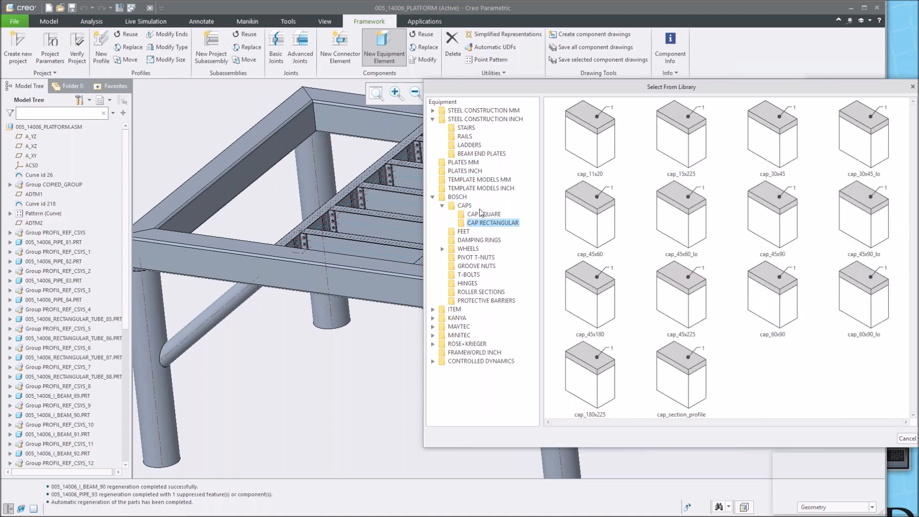
{"action": "left_click", "coordinate": [465, 231]}
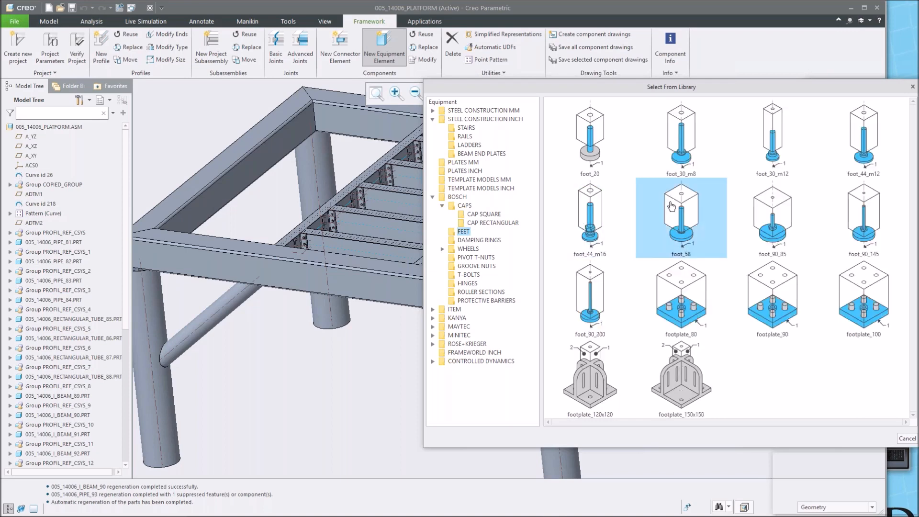
{"action": "left_click", "coordinate": [479, 258]}
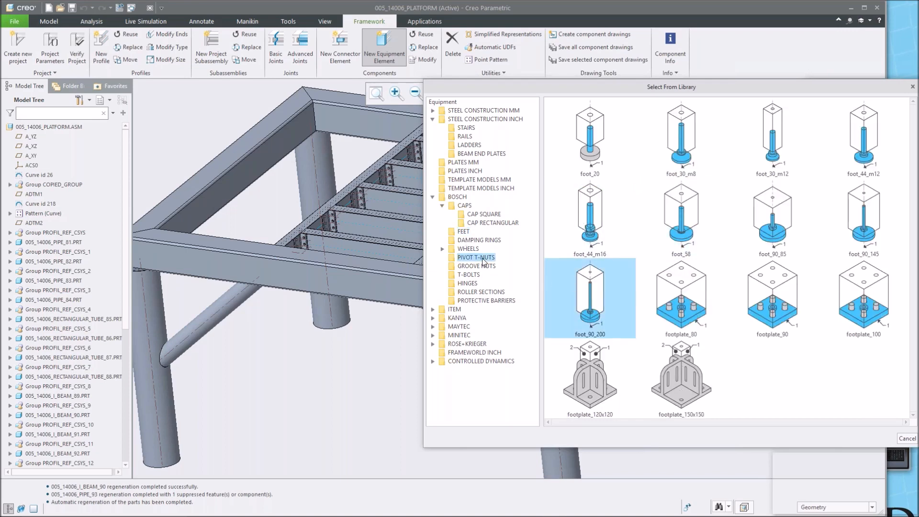
{"action": "left_click", "coordinate": [451, 320]}
{"action": "left_click", "coordinate": [462, 328]}
{"action": "left_click", "coordinate": [458, 353]}
{"action": "left_click", "coordinate": [460, 361]}
{"action": "left_click", "coordinate": [463, 370]}
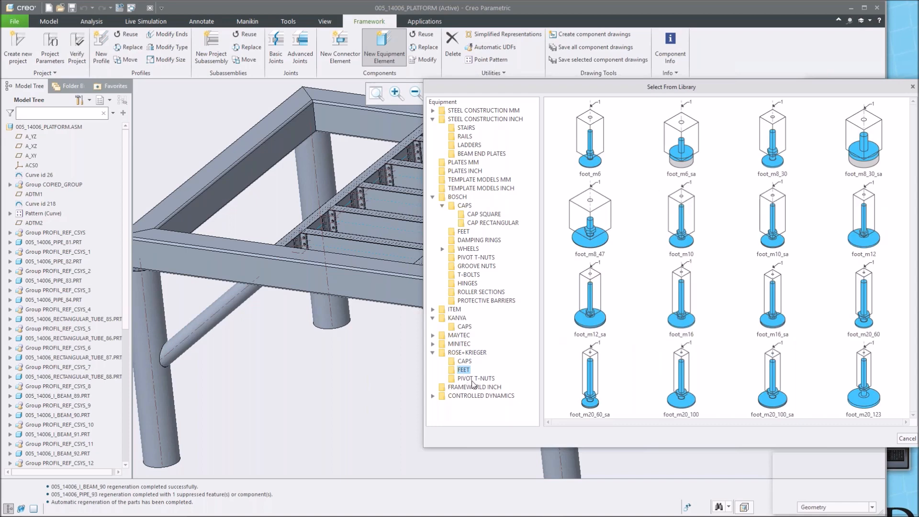
{"action": "left_click", "coordinate": [472, 378]}
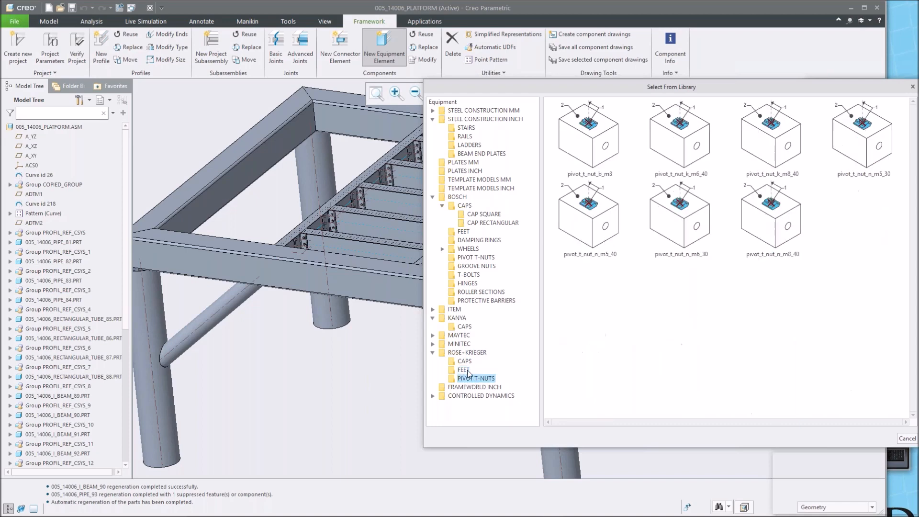
Collapse the open library folders and pick END PLATE ROUND from the Steel Construction Inch beam end plates.
{"action": "left_click", "coordinate": [432, 352]}
{"action": "left_click", "coordinate": [432, 319]}
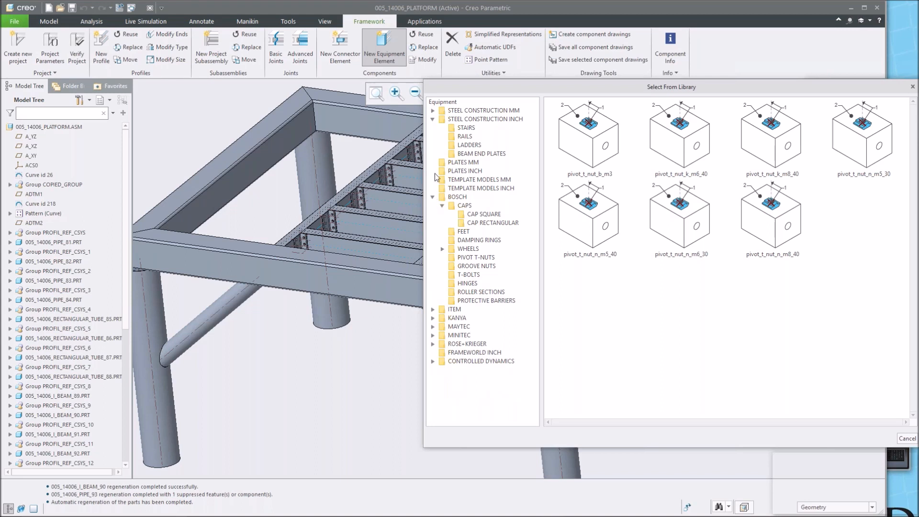
{"action": "left_click", "coordinate": [433, 197]}
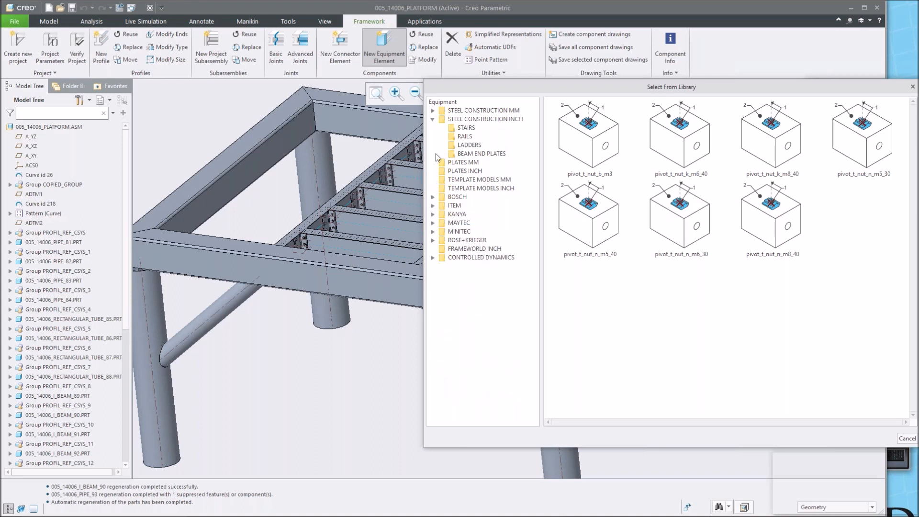
{"action": "left_click", "coordinate": [433, 120]}
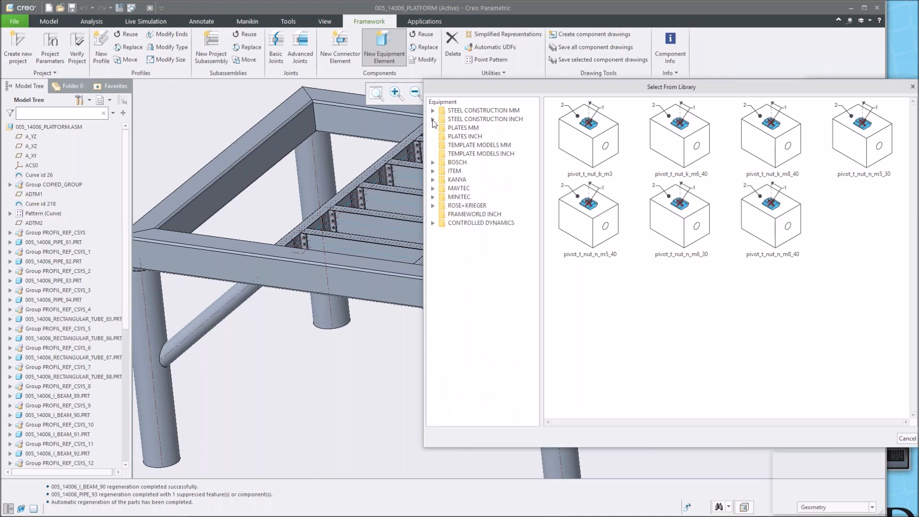
{"action": "double_click", "coordinate": [489, 119]}
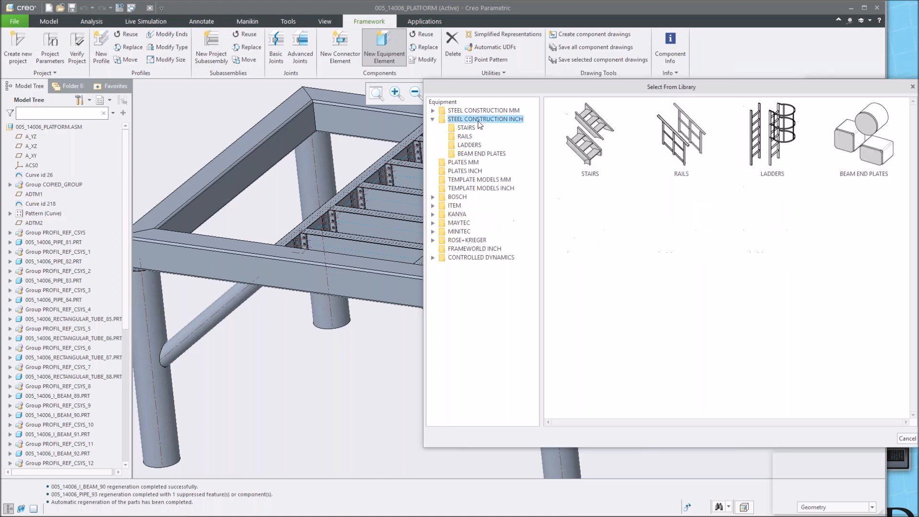
{"action": "left_click", "coordinate": [478, 154]}
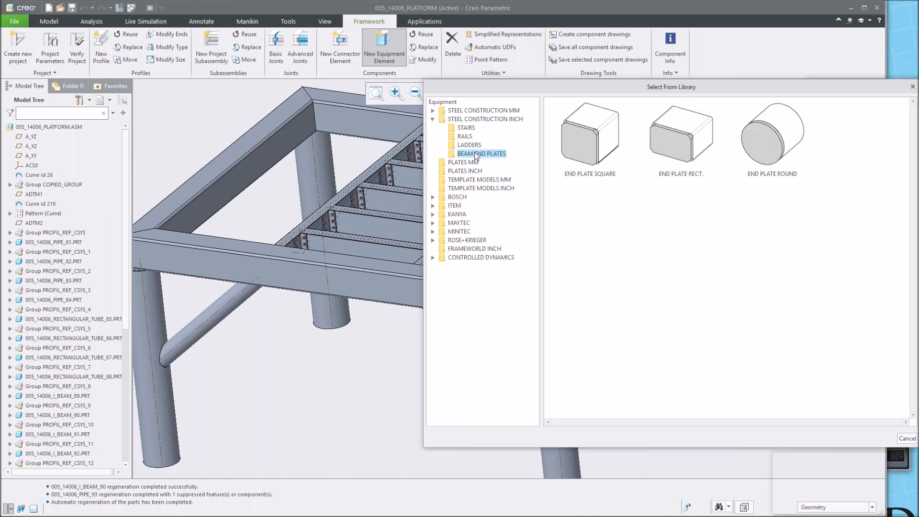
{"action": "double_click", "coordinate": [770, 141]}
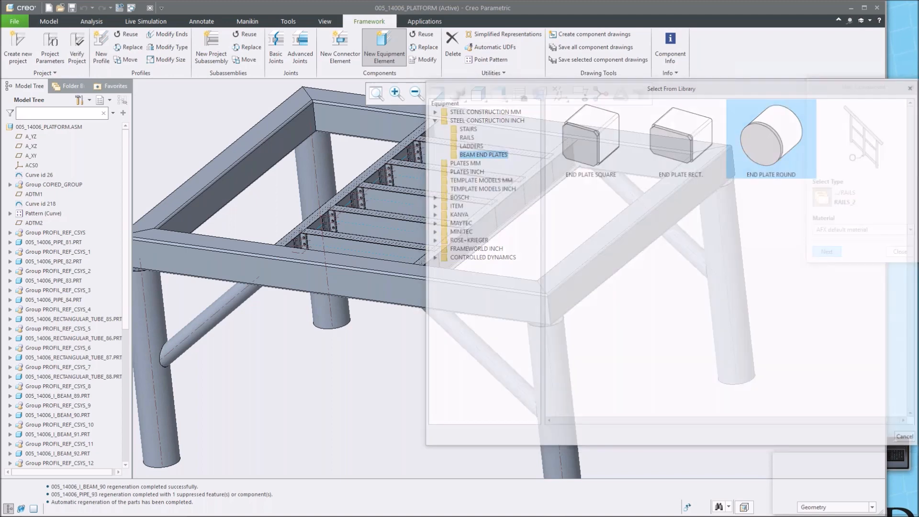
Place the round end plate on the open end of a leg pipe with thickness T set to 1, then close the dialog.
{"action": "mouse_move", "coordinate": [533, 303]}
{"action": "middle_mouse_down"}
{"action": "mouse_move", "coordinate": [530, 205]}
{"action": "mouse_move", "coordinate": [549, 224]}
{"action": "mouse_move", "coordinate": [561, 180]}
{"action": "middle_mouse_up"}
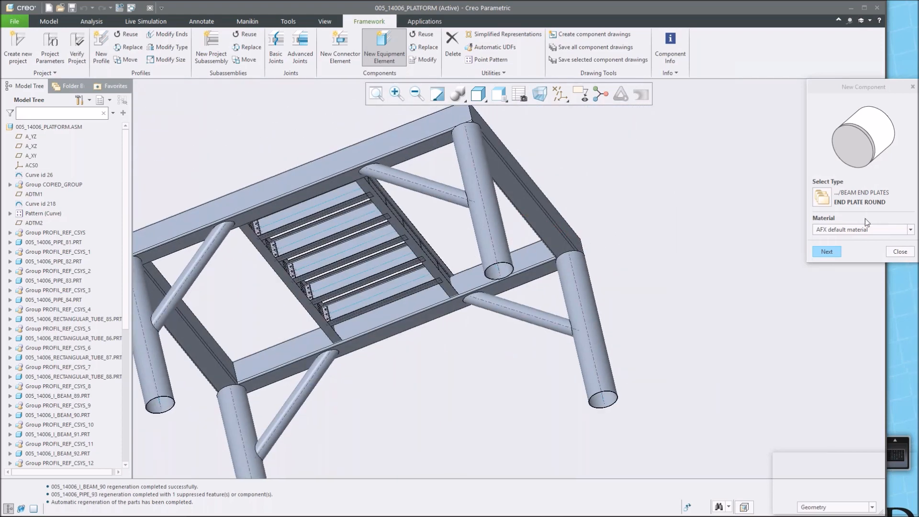
{"action": "left_click", "coordinate": [827, 251]}
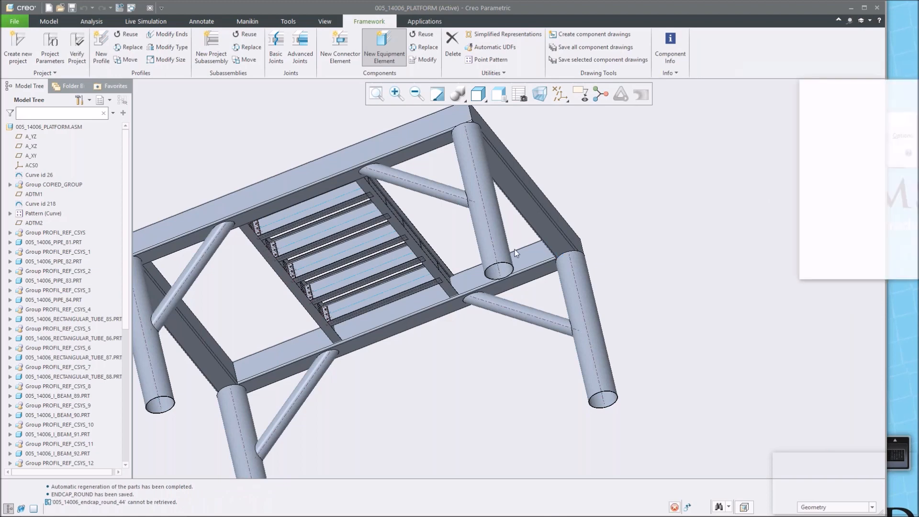
{"action": "scroll", "coordinate": [514, 249], "scroll_direction": "down", "scroll_amount": 2}
{"action": "left_click", "coordinate": [503, 249]}
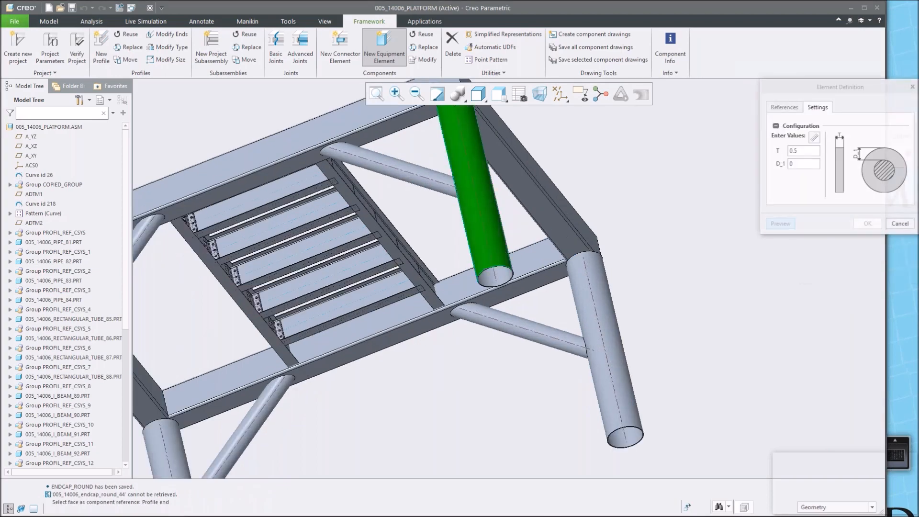
{"action": "double_click", "coordinate": [811, 152]}
{"action": "type", "text": "1"}
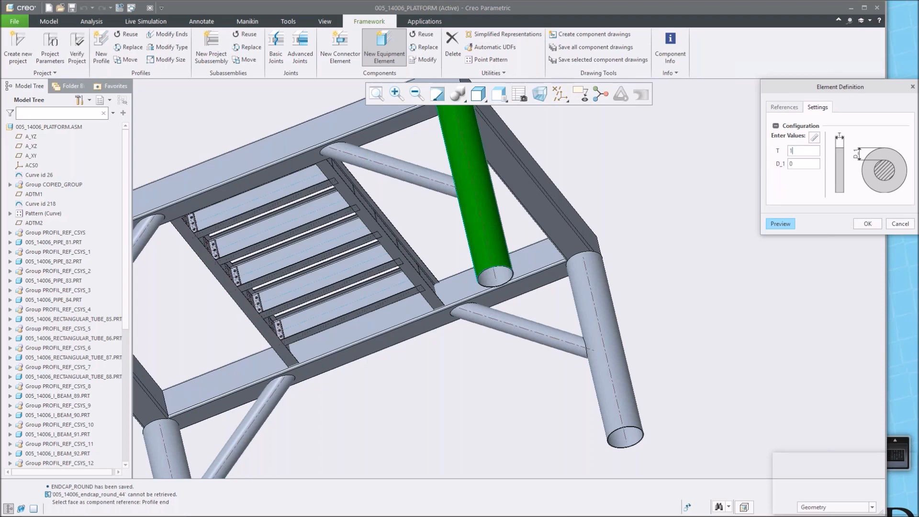
{"action": "left_click", "coordinate": [867, 224]}
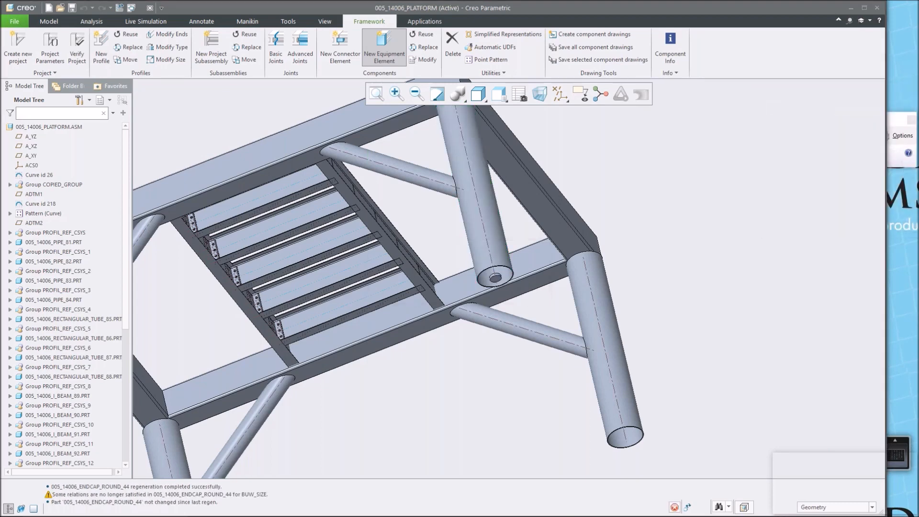
{"action": "scroll", "coordinate": [610, 200], "scroll_direction": "down", "scroll_amount": 3}
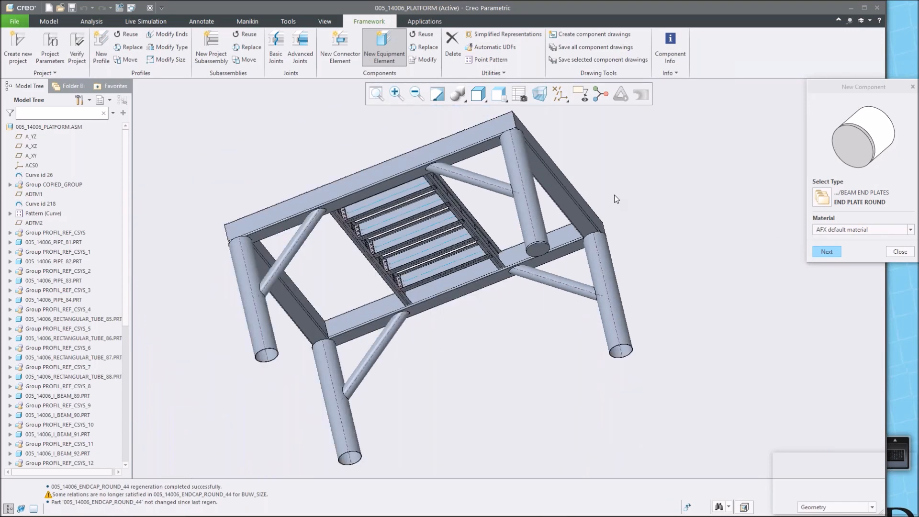
{"action": "left_click", "coordinate": [900, 252]}
Reuse the round end cap on the ends of two more leg pipes.
{"action": "left_click", "coordinate": [424, 35]}
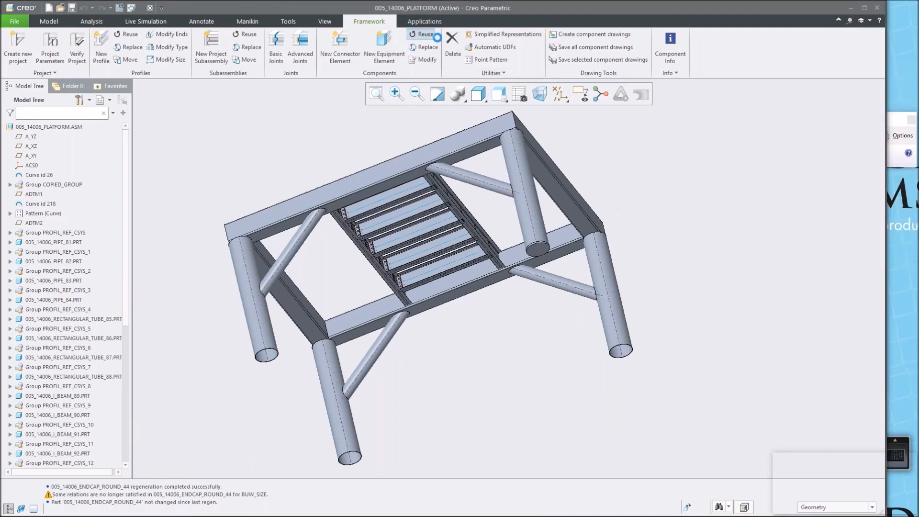
{"action": "left_click", "coordinate": [542, 249]}
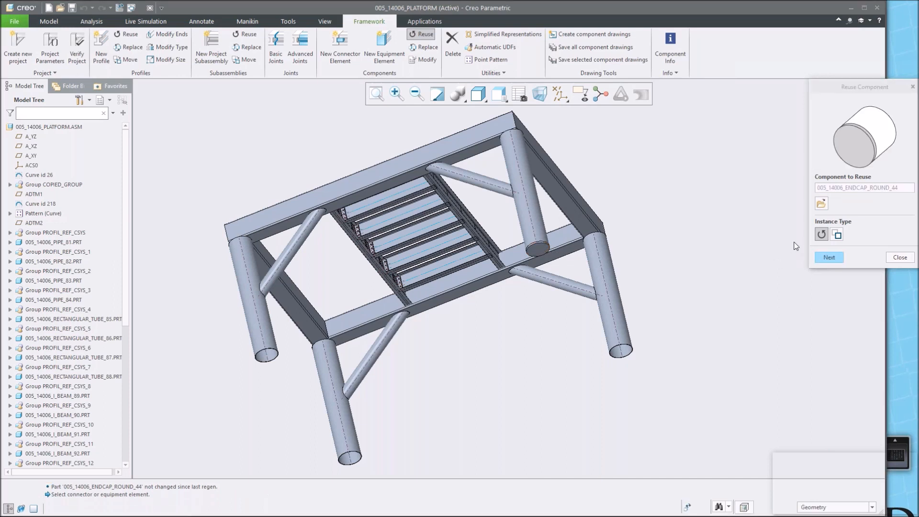
{"action": "left_click", "coordinate": [829, 259]}
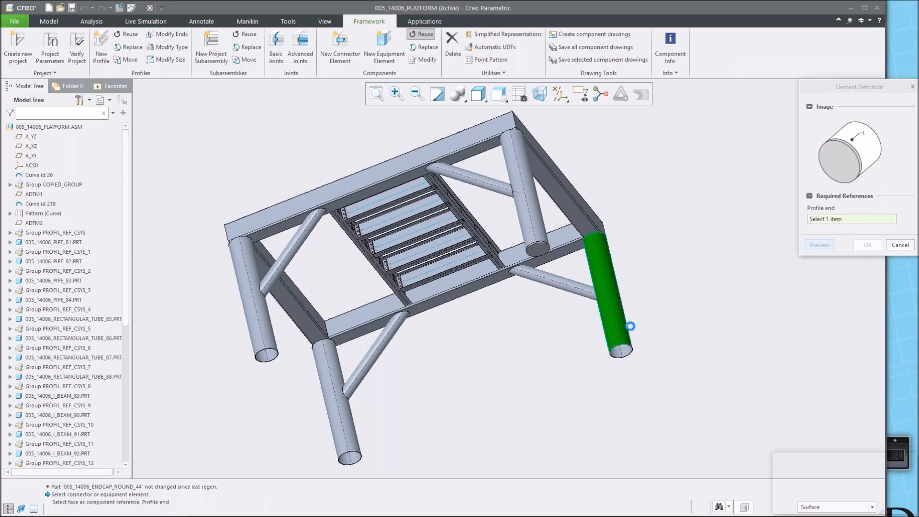
{"action": "left_click", "coordinate": [631, 326]}
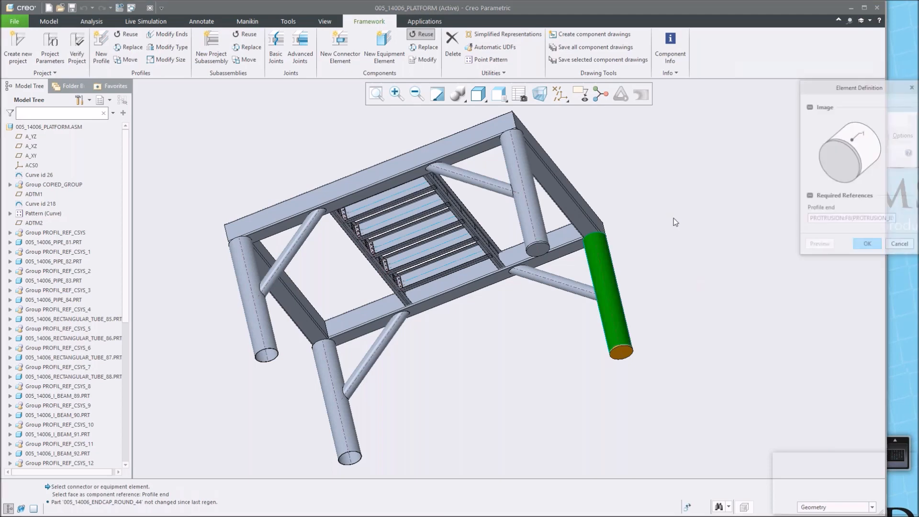
{"action": "left_click", "coordinate": [866, 246]}
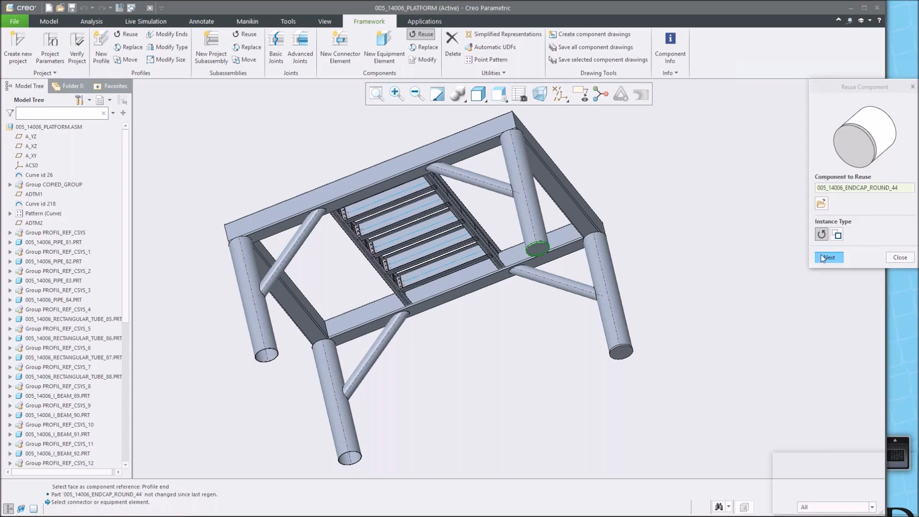
{"action": "left_click", "coordinate": [828, 257]}
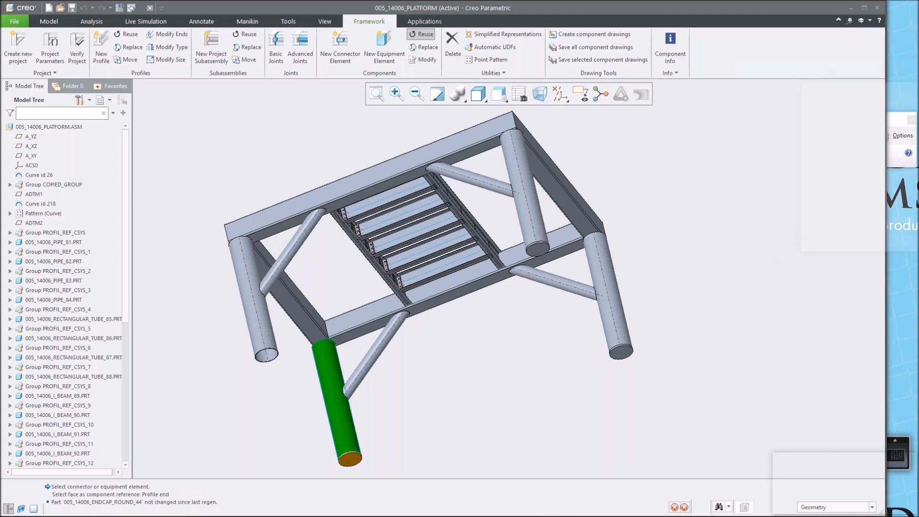
{"action": "left_click", "coordinate": [868, 244]}
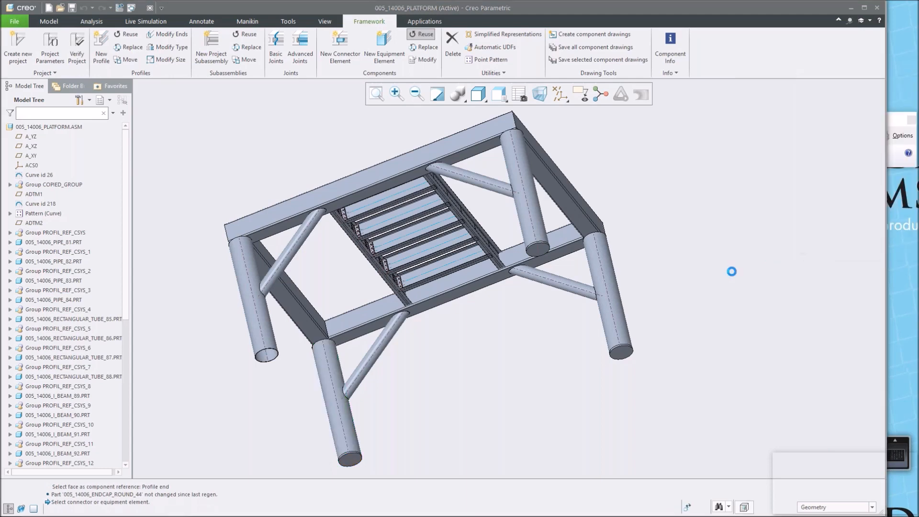
Reuse the round end cap on the fourth leg end and close the reuse dialog.
{"action": "left_click", "coordinate": [841, 257]}
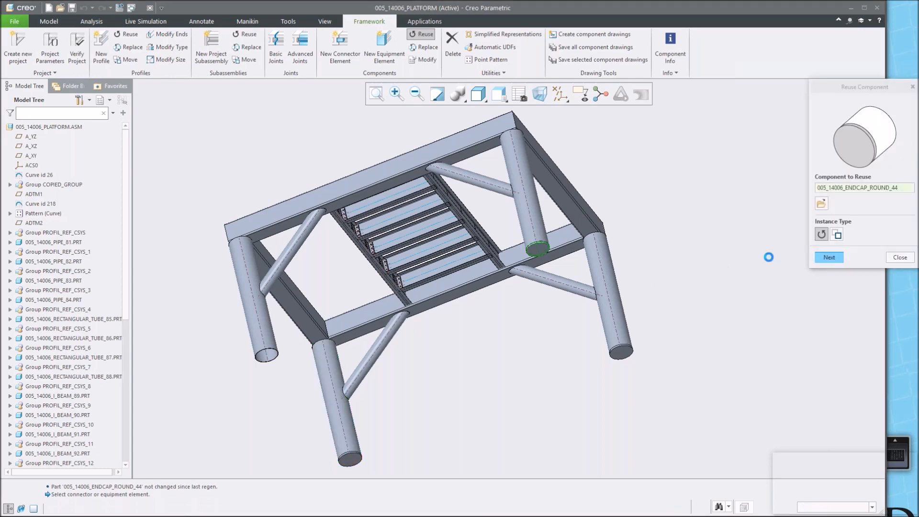
{"action": "left_click", "coordinate": [263, 328]}
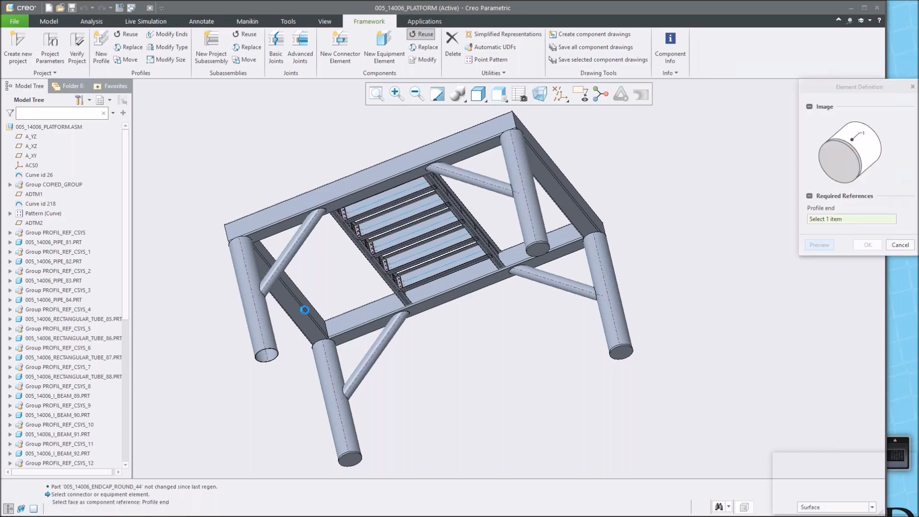
{"action": "left_click", "coordinate": [872, 244]}
{"action": "left_click", "coordinate": [898, 257]}
Start a new equipment element and choose LADDER_1 from the Steel Construction Inch ladders library.
{"action": "middle_click_drag", "start_coordinate": [638, 188], "coordinate": [615, 120]}
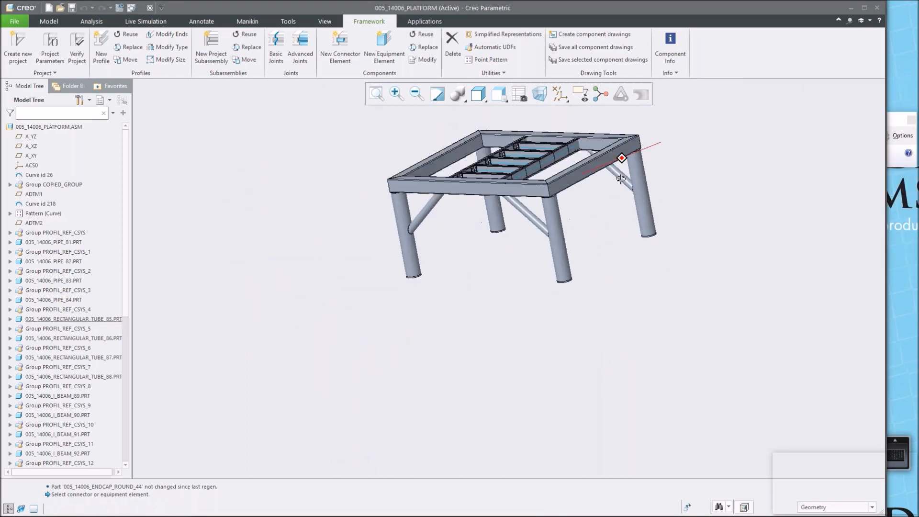
{"action": "scroll", "coordinate": [614, 122], "scroll_direction": "down", "scroll_amount": 3}
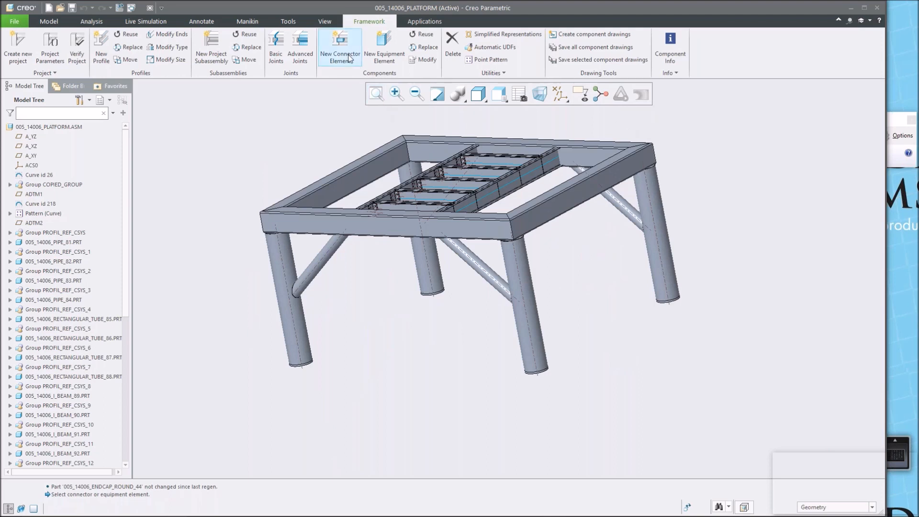
{"action": "left_click", "coordinate": [385, 48]}
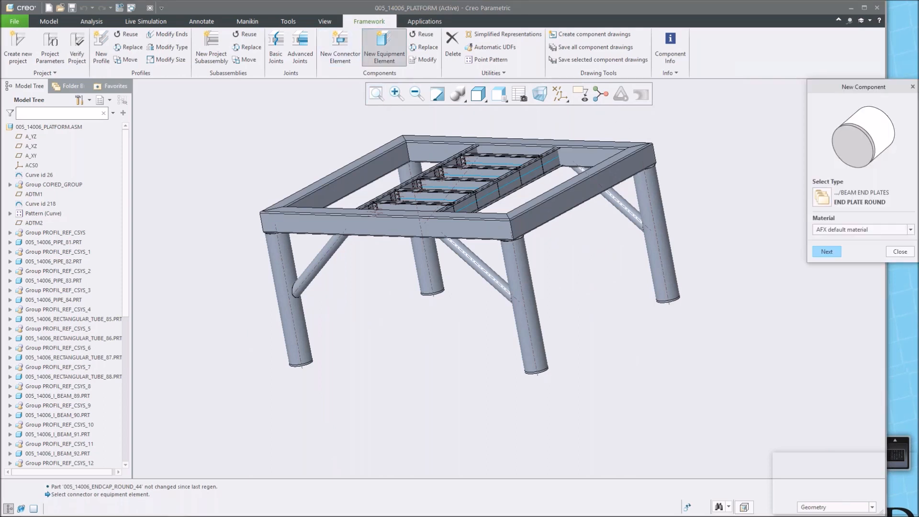
{"action": "left_click", "coordinate": [822, 196]}
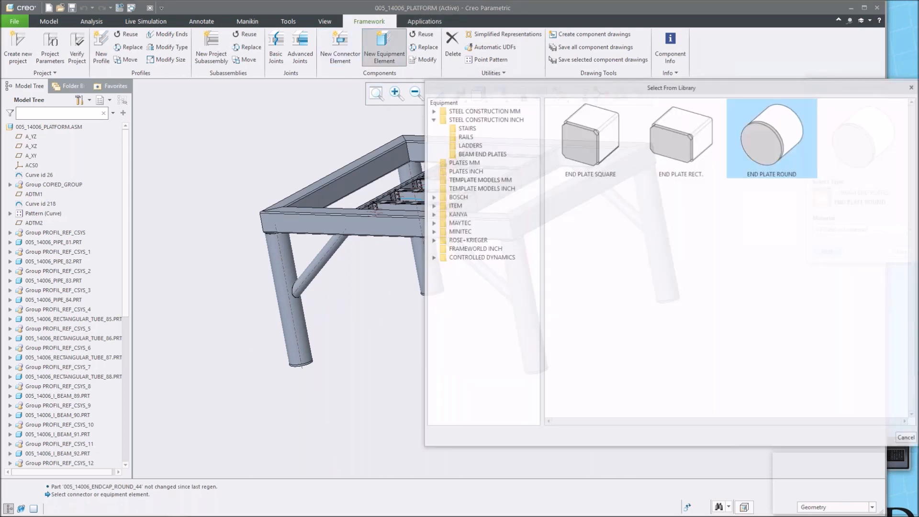
{"action": "left_click", "coordinate": [574, 152]}
{"action": "left_click", "coordinate": [468, 145]}
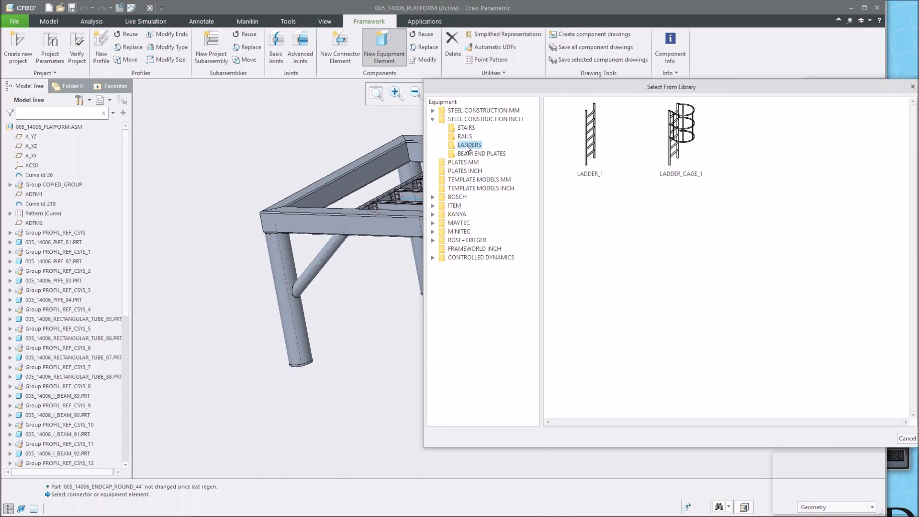
{"action": "left_click", "coordinate": [587, 143]}
{"action": "left_click", "coordinate": [669, 140]}
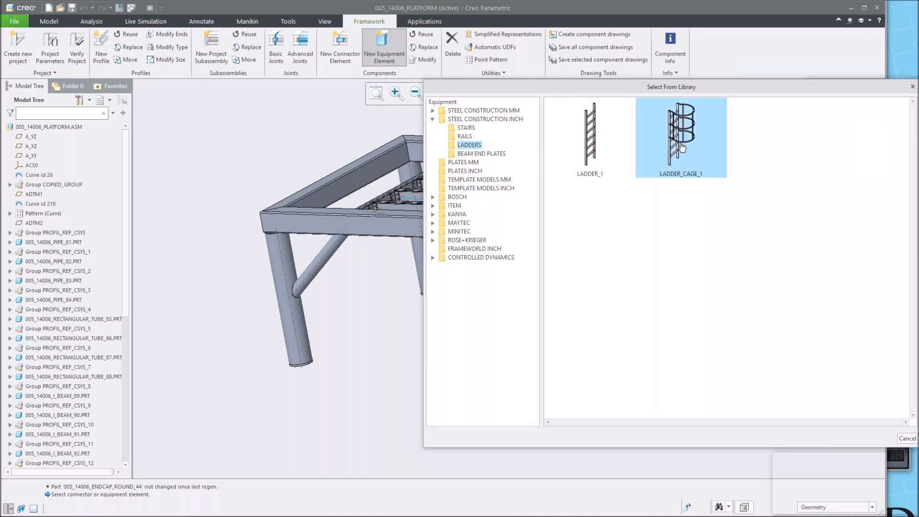
{"action": "left_click", "coordinate": [594, 150]}
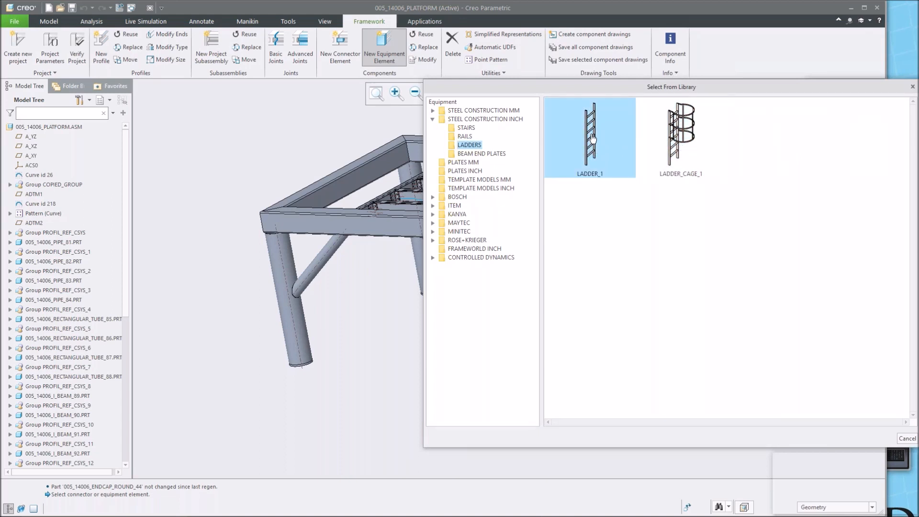
{"action": "double_click", "coordinate": [595, 150]}
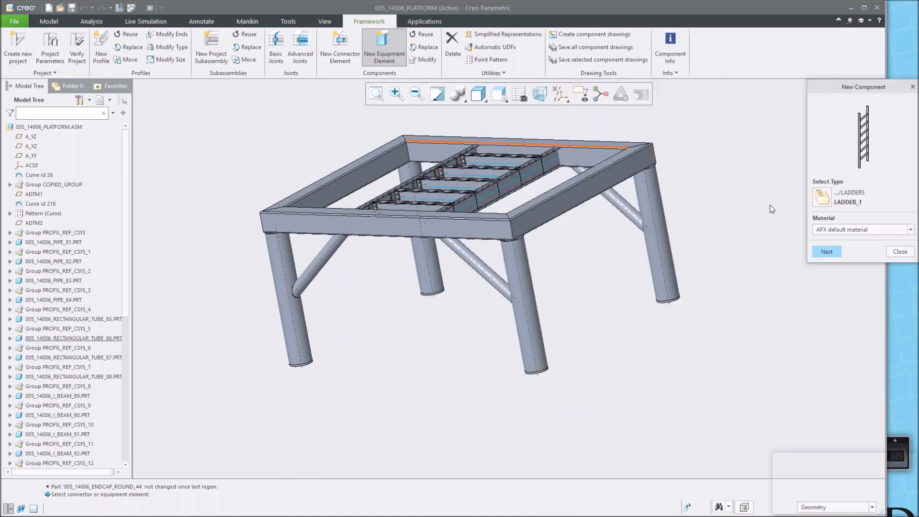
{"action": "left_click", "coordinate": [827, 251]}
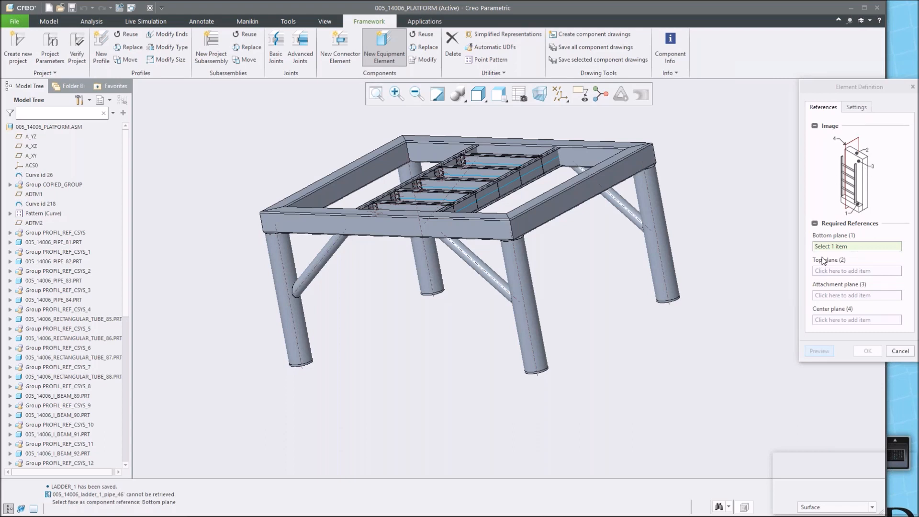
Show datum planes, set the A_XZ plane as the ladder's bottom plane and the I-beam's top face as its top plane.
{"action": "left_click", "coordinate": [560, 93]}
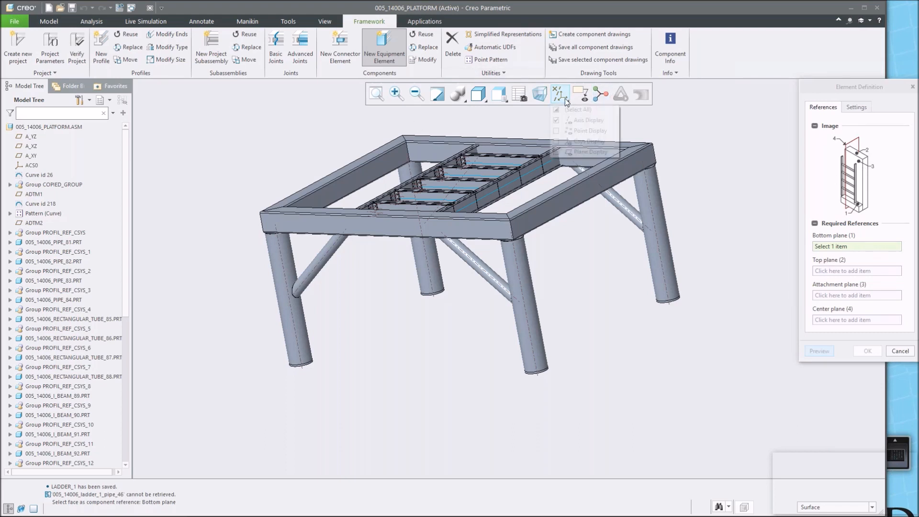
{"action": "left_click", "coordinate": [585, 150]}
{"action": "left_click", "coordinate": [642, 329]}
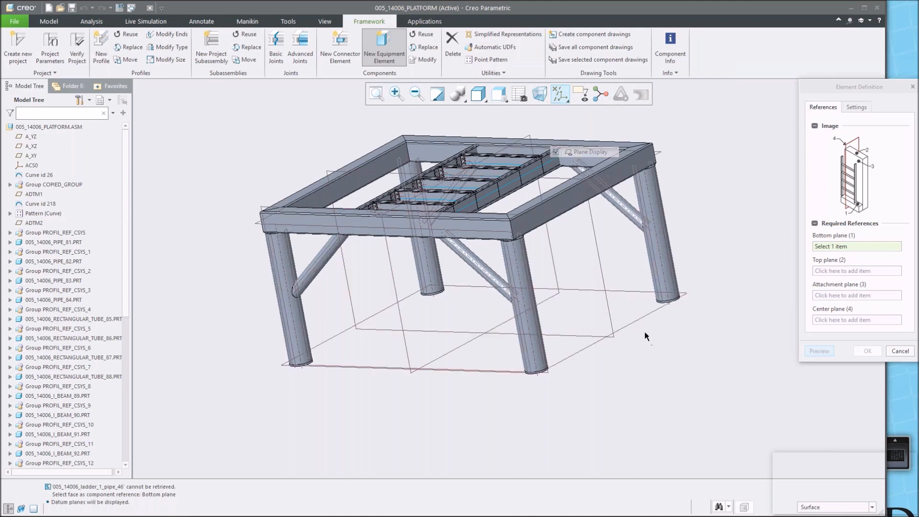
{"action": "left_click", "coordinate": [637, 319]}
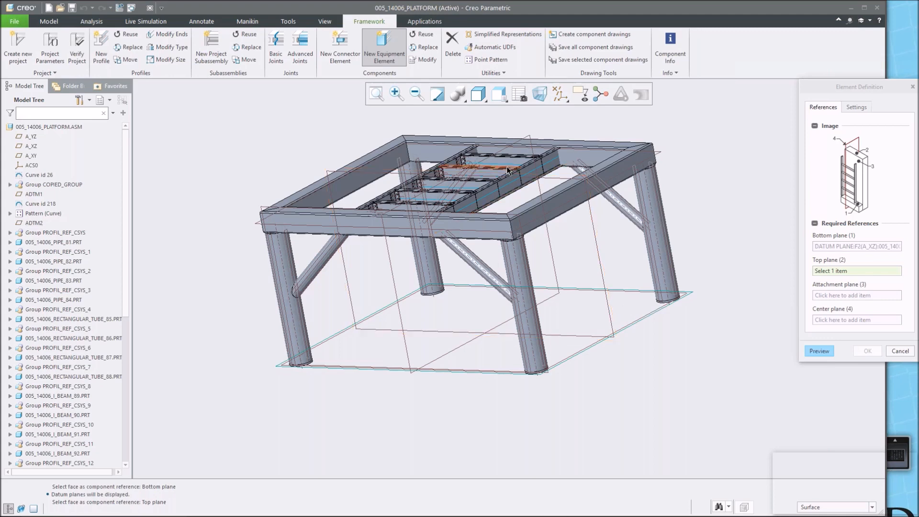
{"action": "scroll", "coordinate": [514, 167], "scroll_direction": "up", "scroll_amount": 5}
{"action": "scroll", "coordinate": [515, 167], "scroll_direction": "up", "scroll_amount": 2}
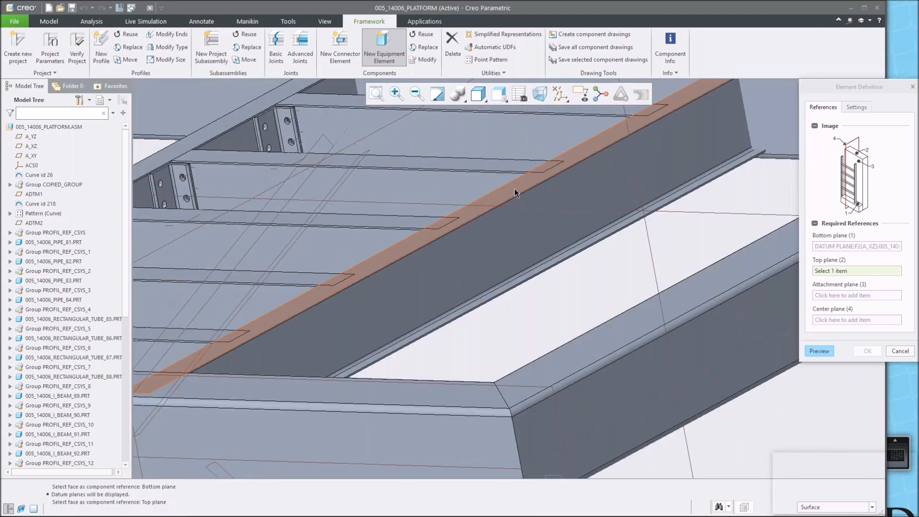
{"action": "left_click", "coordinate": [517, 191]}
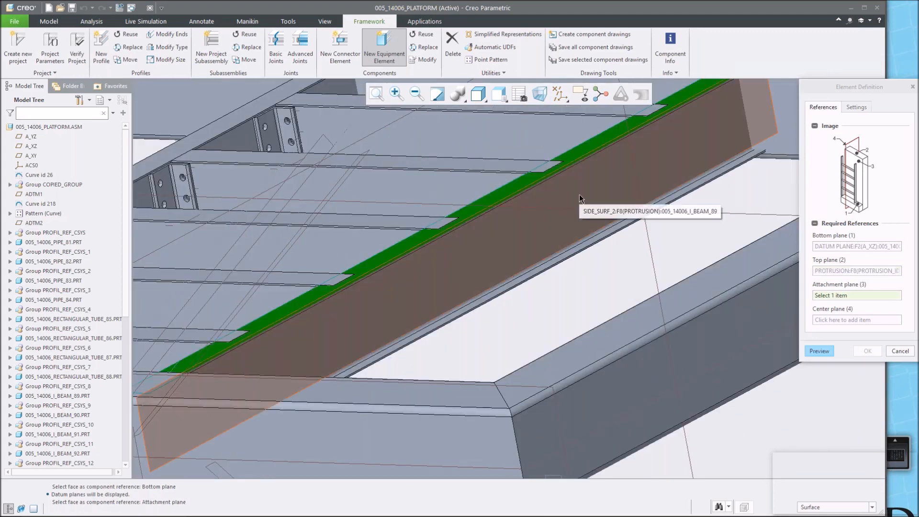
Set the I-beam's side face as the ladder's attachment plane and the ADTM2 datum plane as its center plane.
{"action": "scroll", "coordinate": [580, 198], "scroll_direction": "down", "scroll_amount": 4}
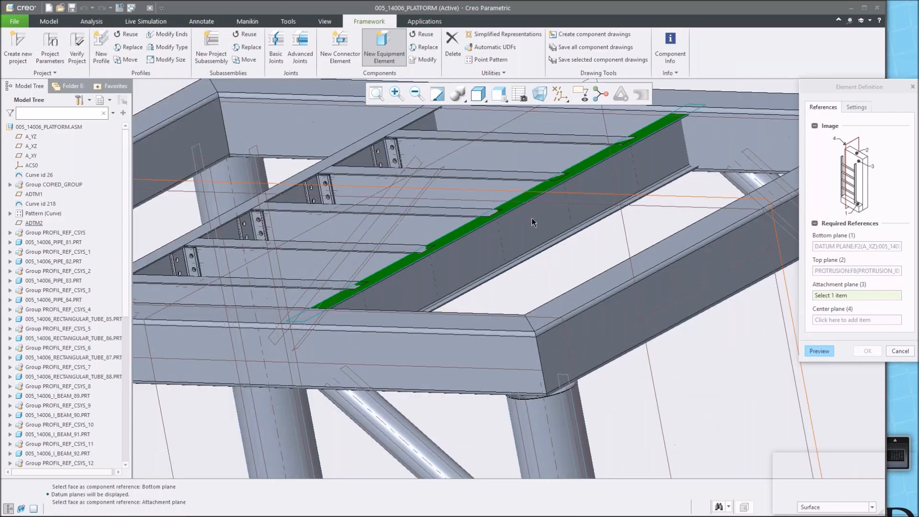
{"action": "scroll", "coordinate": [469, 237], "scroll_direction": "up", "scroll_amount": 5}
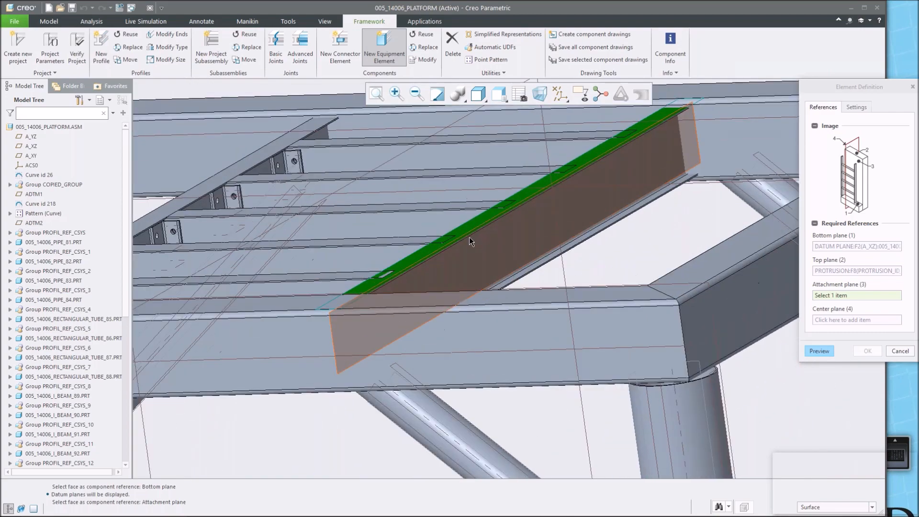
{"action": "scroll", "coordinate": [469, 233], "scroll_direction": "up", "scroll_amount": 2}
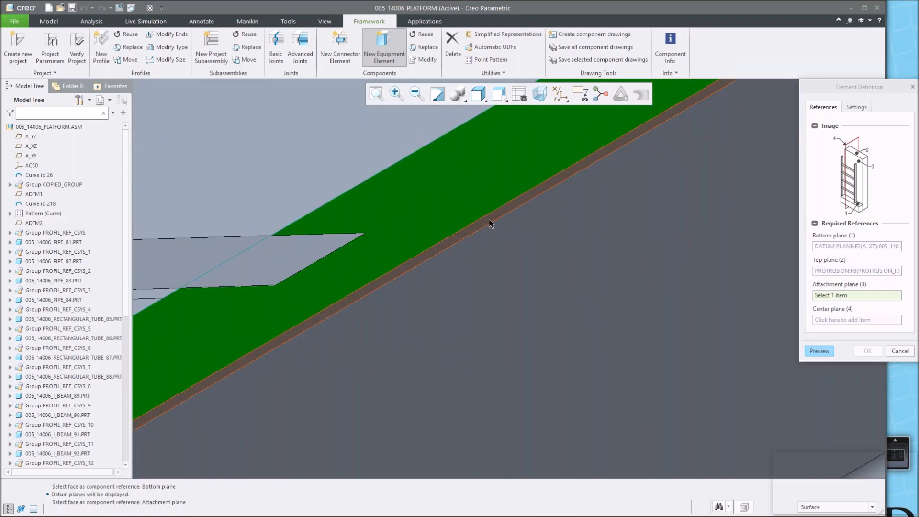
{"action": "left_click", "coordinate": [489, 219]}
{"action": "scroll", "coordinate": [550, 223], "scroll_direction": "down", "scroll_amount": 8}
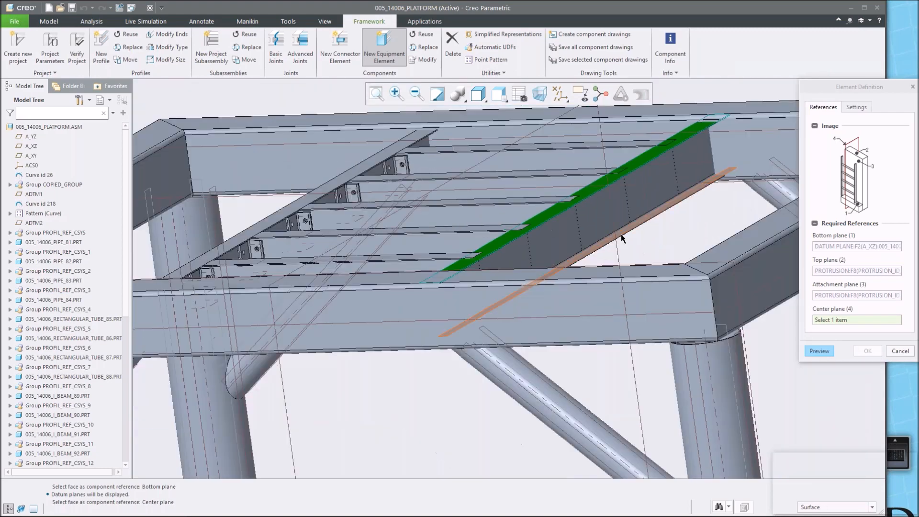
{"action": "scroll", "coordinate": [621, 234], "scroll_direction": "down", "scroll_amount": 6}
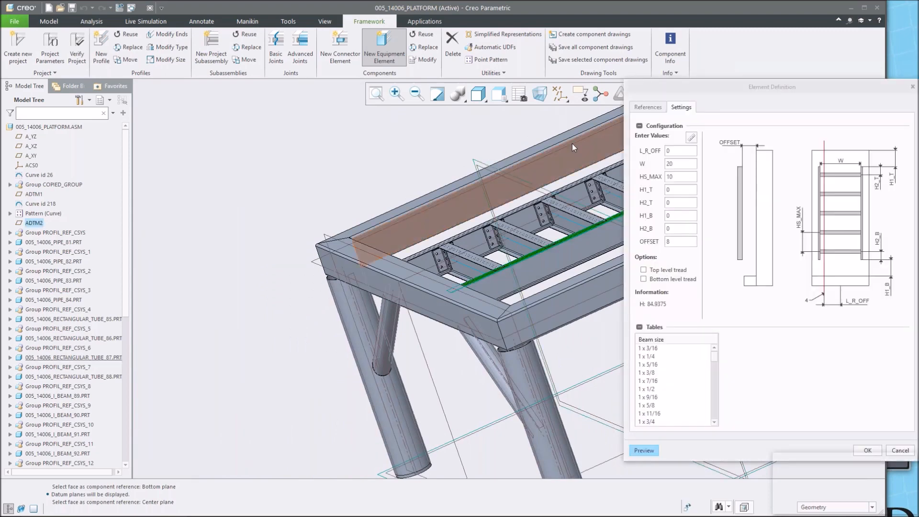
{"action": "left_click", "coordinate": [560, 93]}
{"action": "left_click", "coordinate": [577, 153]}
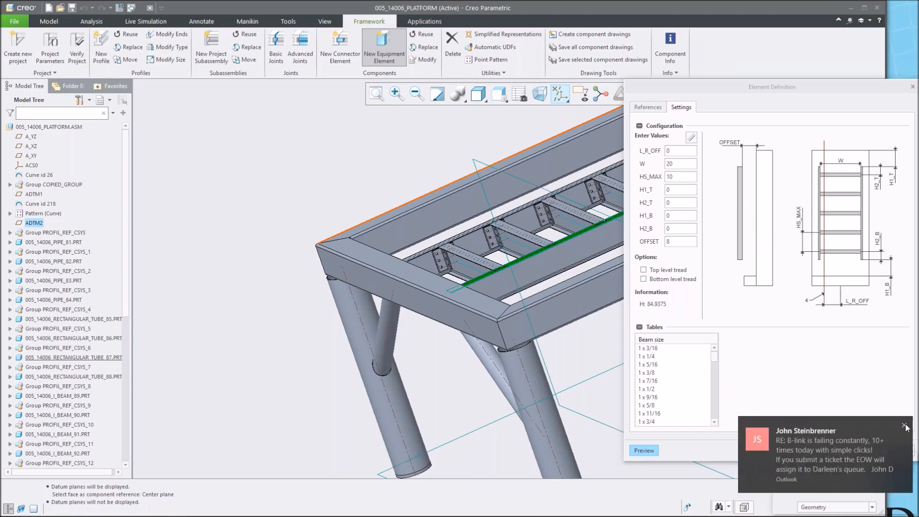
Choose beam size 1 x 3/4 and tread size 1.315ø x 0.250 for the ladder and preview it.
{"action": "left_click", "coordinate": [904, 426]}
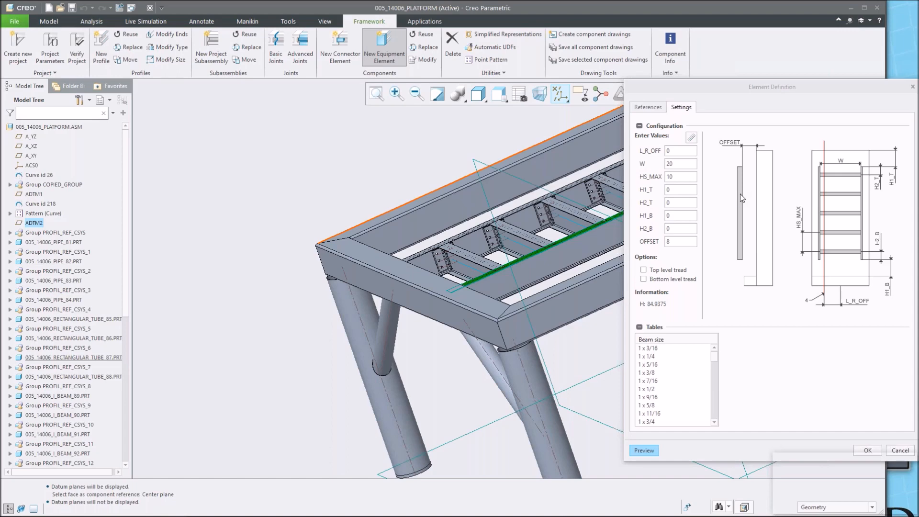
{"action": "left_click", "coordinate": [651, 422]}
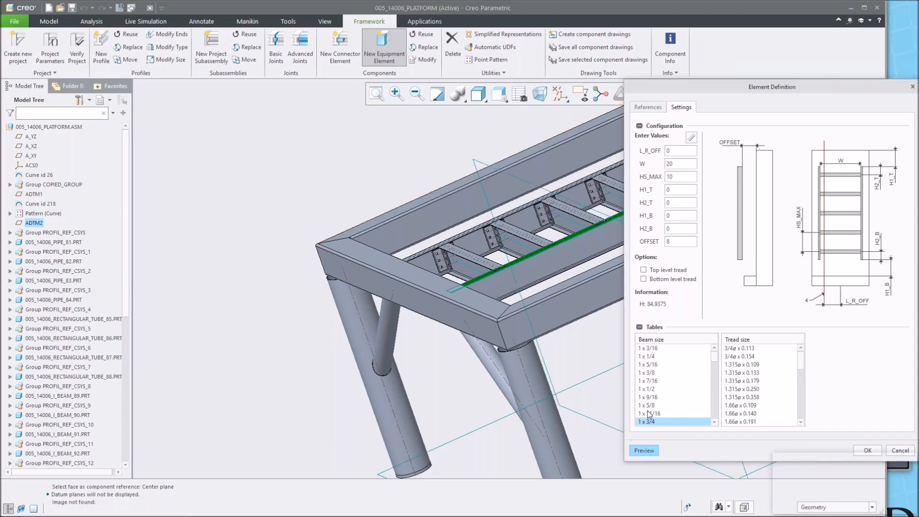
{"action": "scroll", "coordinate": [650, 408], "scroll_direction": "down", "scroll_amount": 2}
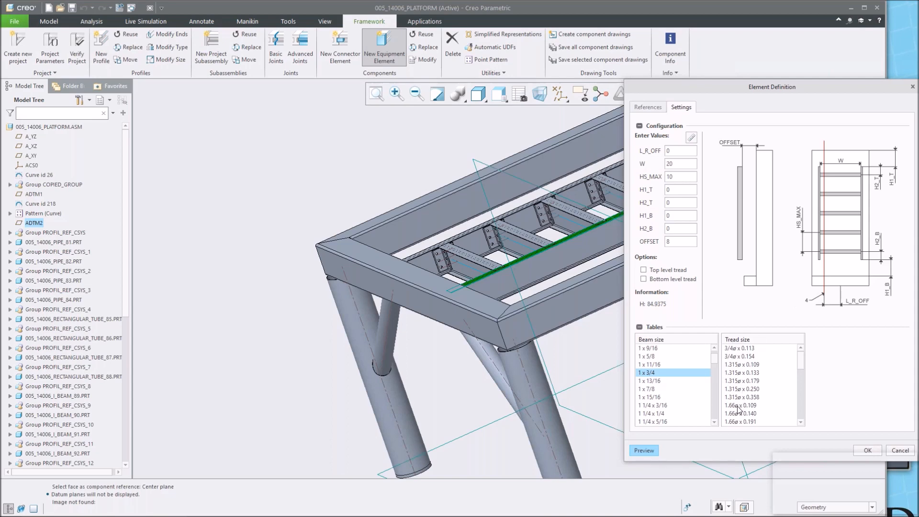
{"action": "left_click", "coordinate": [735, 389]}
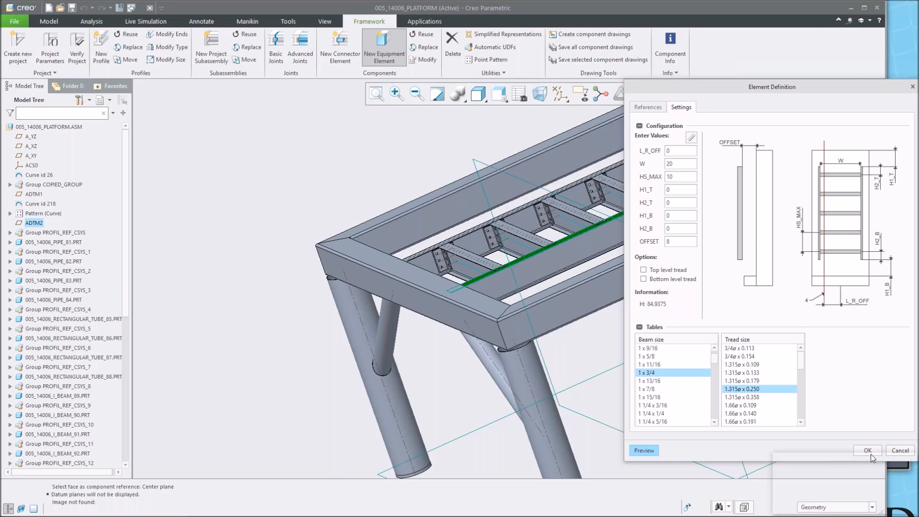
{"action": "left_click", "coordinate": [644, 452]}
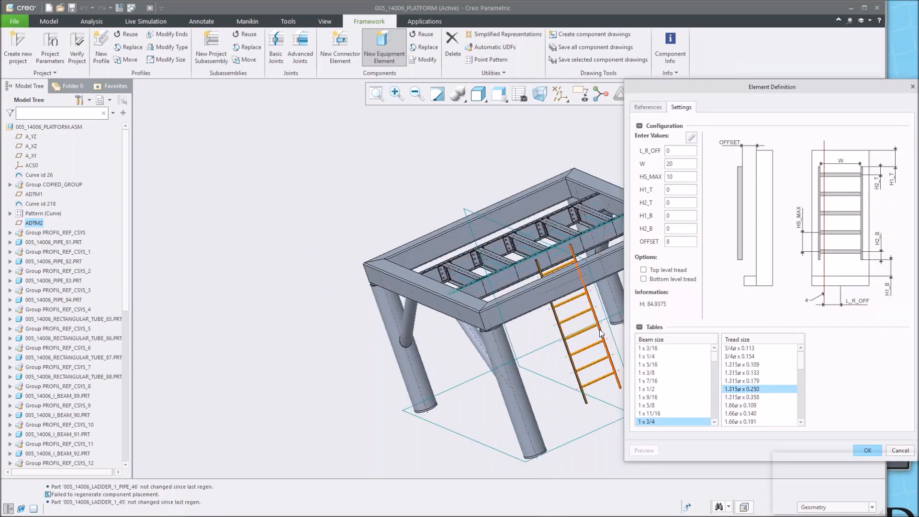
Set the ladder's OFFSET value to 0.875.
{"action": "mouse_move", "coordinate": [588, 329]}
{"action": "middle_mouse_down", "text": "shift"}
{"action": "mouse_move", "coordinate": [508, 331]}
{"action": "mouse_move", "coordinate": [443, 318]}
{"action": "mouse_move", "coordinate": [505, 315]}
{"action": "mouse_move", "coordinate": [311, 316]}
{"action": "middle_mouse_up", "text": "shift"}
{"action": "scroll", "coordinate": [310, 316], "scroll_direction": "up", "scroll_amount": 3}
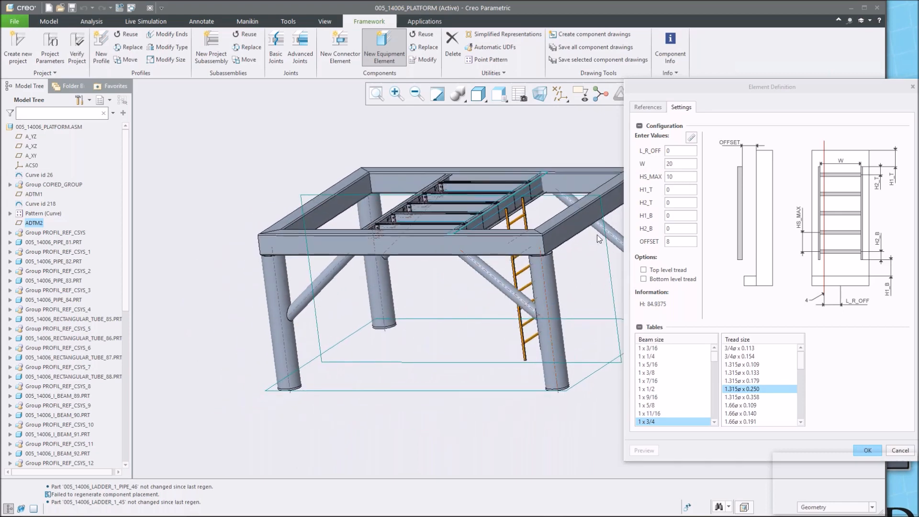
{"action": "scroll", "coordinate": [602, 214], "scroll_direction": "up", "scroll_amount": 5}
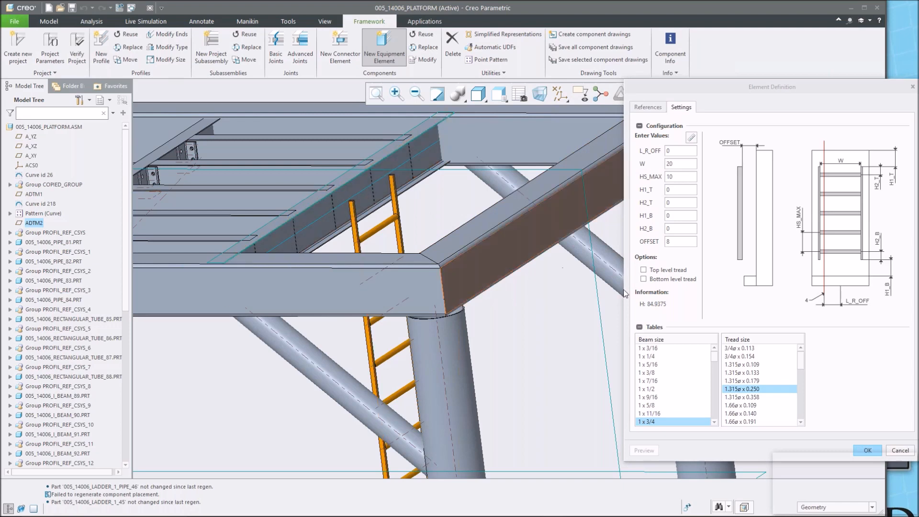
{"action": "double_click", "coordinate": [683, 243]}
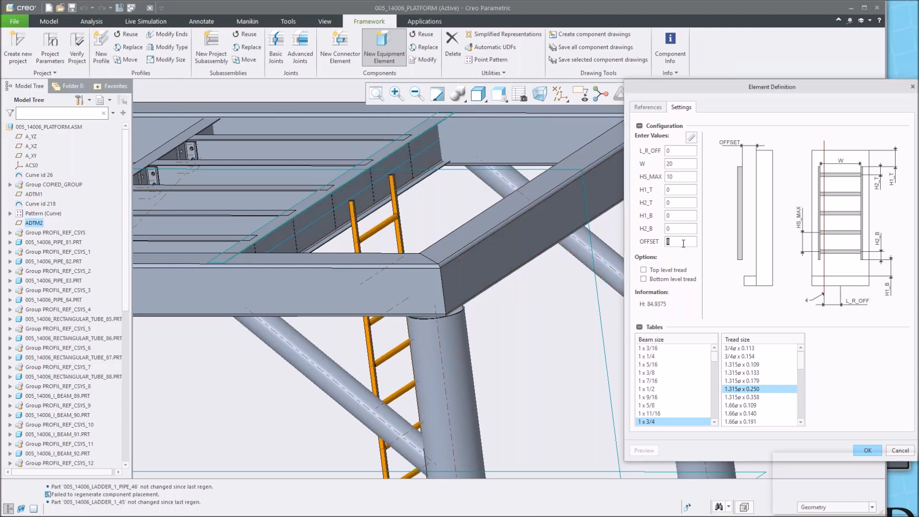
{"action": "type", "text": "0"}
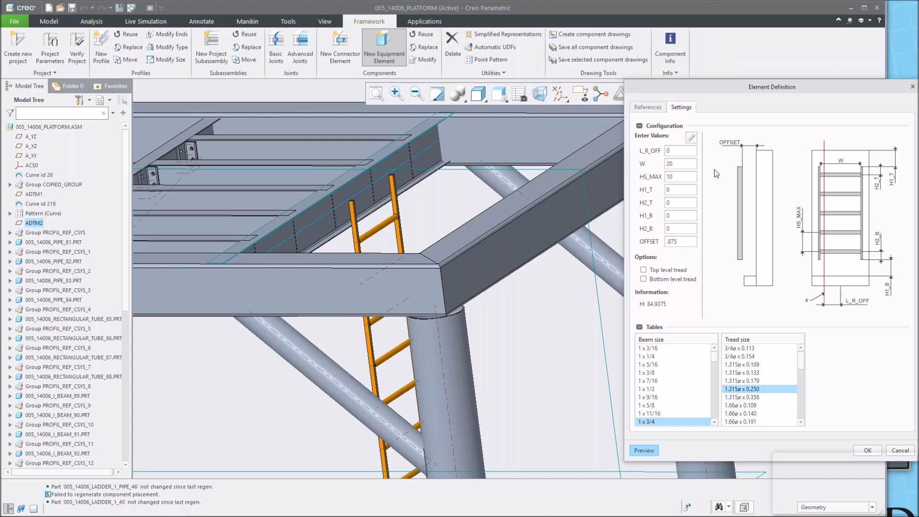
Set the ladder width W to 15.
{"action": "double_click", "coordinate": [686, 165]}
{"action": "type", "text": "15"}
{"action": "scroll", "coordinate": [489, 341], "scroll_direction": "up", "scroll_amount": 1}
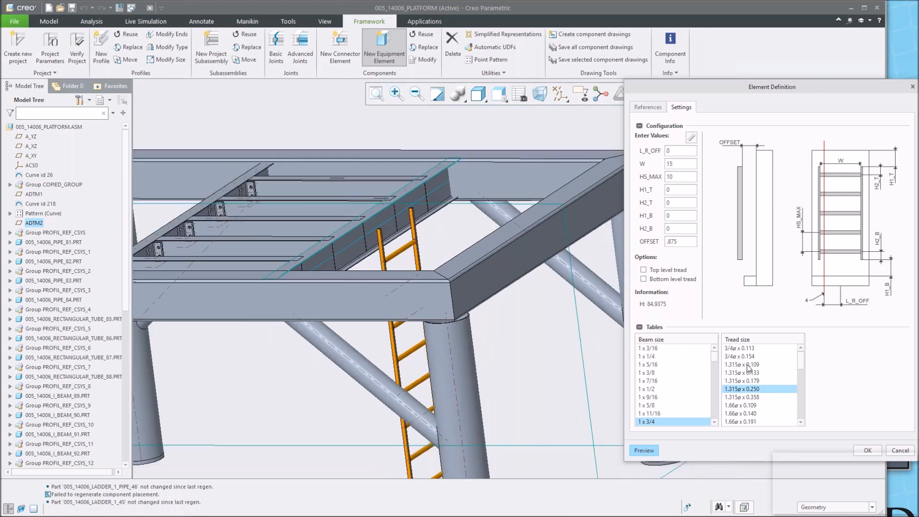
{"action": "left_click", "coordinate": [508, 316]}
{"action": "scroll", "coordinate": [508, 317], "scroll_direction": "up", "scroll_amount": 3}
{"action": "middle_click_drag", "start_coordinate": [405, 346], "coordinate": [407, 388]}
{"action": "mouse_move", "coordinate": [294, 315]}
{"action": "middle_mouse_down"}
{"action": "mouse_move", "coordinate": [290, 300]}
{"action": "mouse_move", "coordinate": [298, 306]}
{"action": "mouse_move", "coordinate": [306, 287]}
{"action": "middle_mouse_up"}
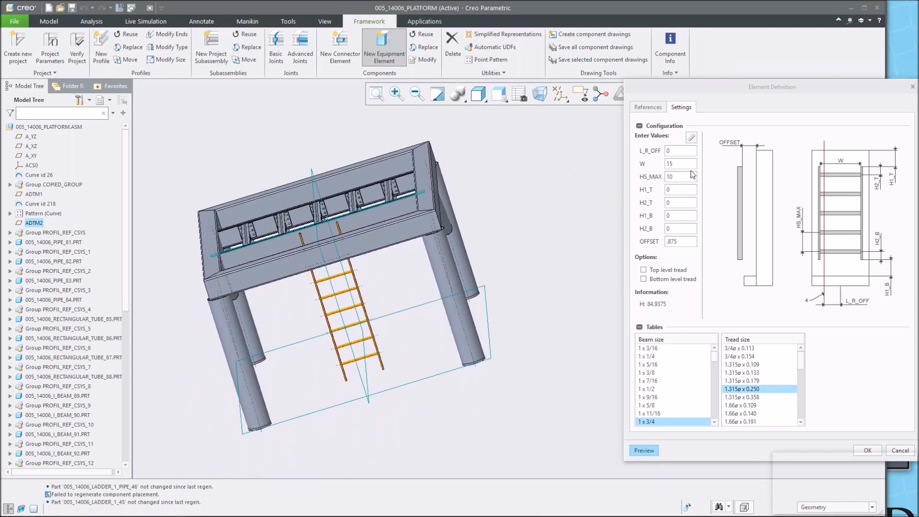
Set the ladder's L_R_OFF value to 20 and preview the ladder.
{"action": "left_click", "coordinate": [682, 149]}
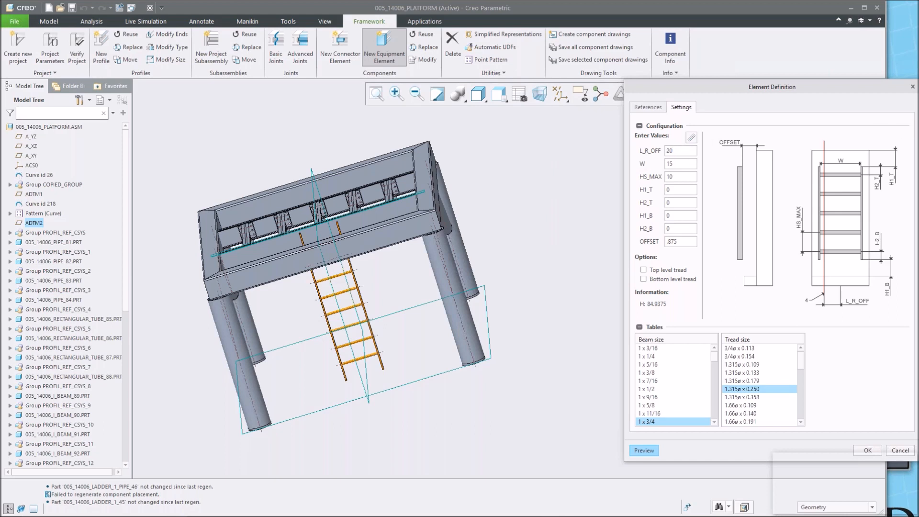
{"action": "left_click", "coordinate": [644, 450]}
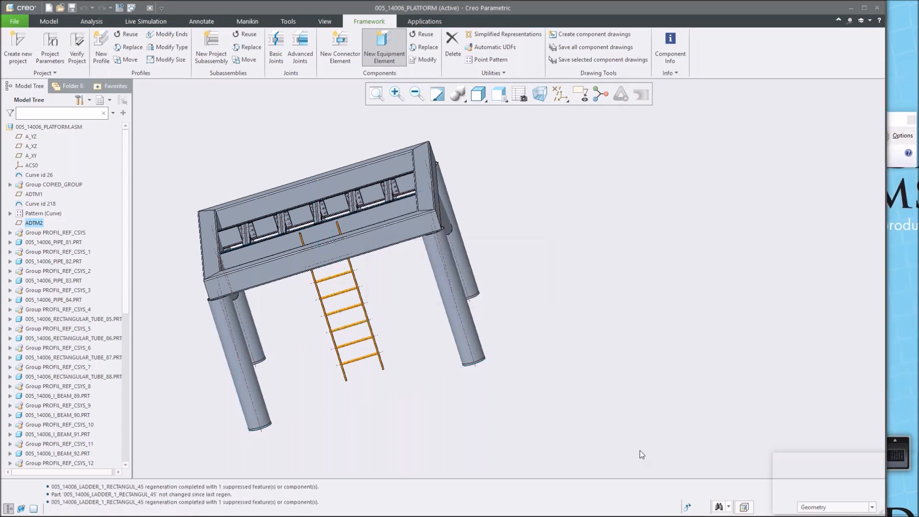
Inspect the previewed ladder against the frame and confirm the ladder element.
{"action": "middle_click_drag", "start_coordinate": [275, 279], "coordinate": [351, 280]}
{"action": "scroll", "coordinate": [351, 280], "scroll_direction": "up", "scroll_amount": 3}
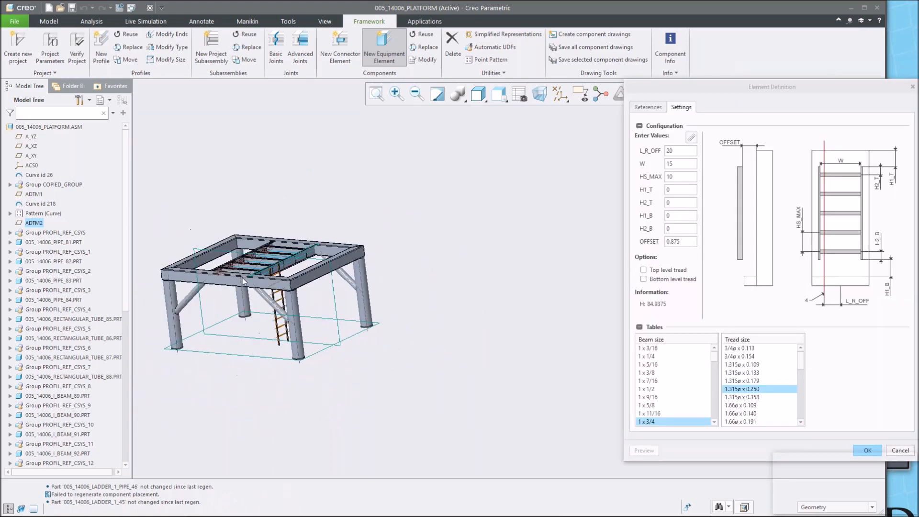
{"action": "scroll", "coordinate": [312, 259], "scroll_direction": "down", "scroll_amount": 5}
{"action": "scroll", "coordinate": [312, 259], "scroll_direction": "down", "scroll_amount": 3}
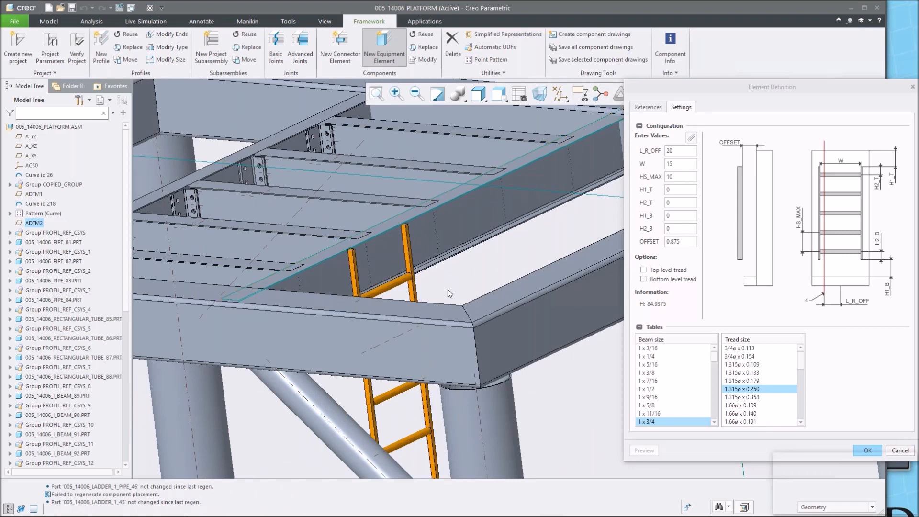
{"action": "scroll", "coordinate": [447, 289], "scroll_direction": "up", "scroll_amount": 6}
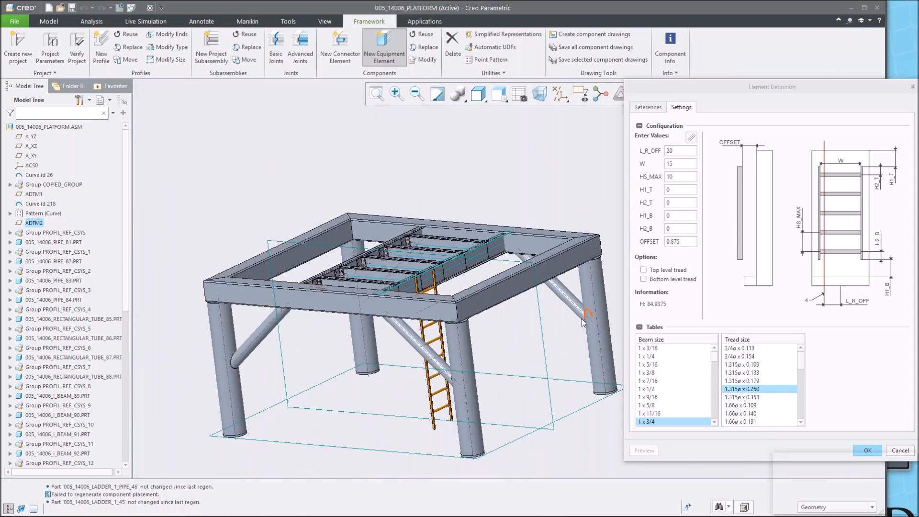
{"action": "left_click", "coordinate": [865, 453]}
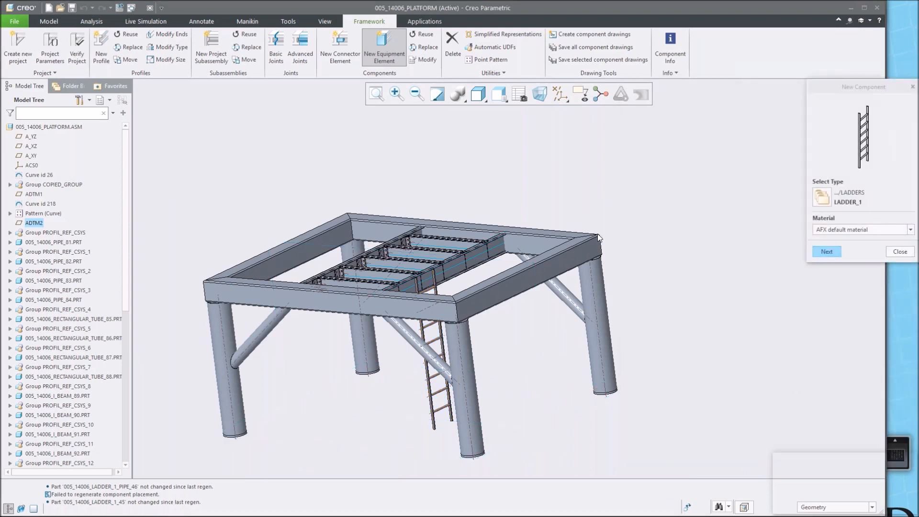
Start another equipment element and choose STAIRS_2 from the Steel Construction Inch stairs library.
{"action": "scroll", "coordinate": [386, 295], "scroll_direction": "up", "scroll_amount": 2}
{"action": "middle_click_drag", "start_coordinate": [391, 298], "coordinate": [454, 312]}
{"action": "scroll", "coordinate": [372, 294], "scroll_direction": "down", "scroll_amount": 2}
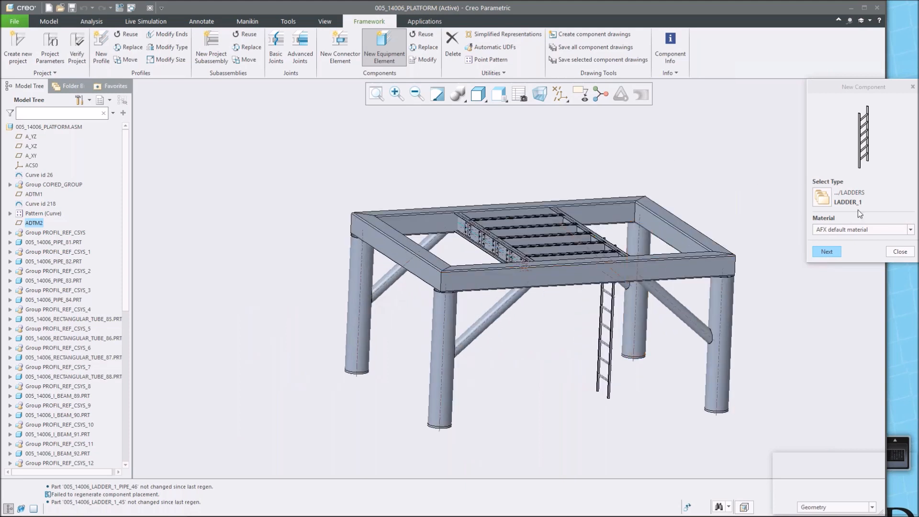
{"action": "left_click", "coordinate": [822, 197]}
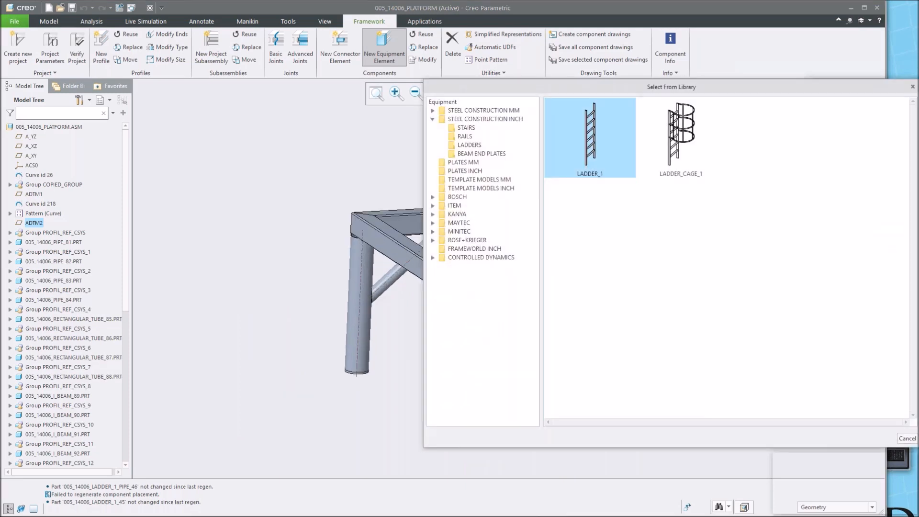
{"action": "left_click", "coordinate": [473, 129]}
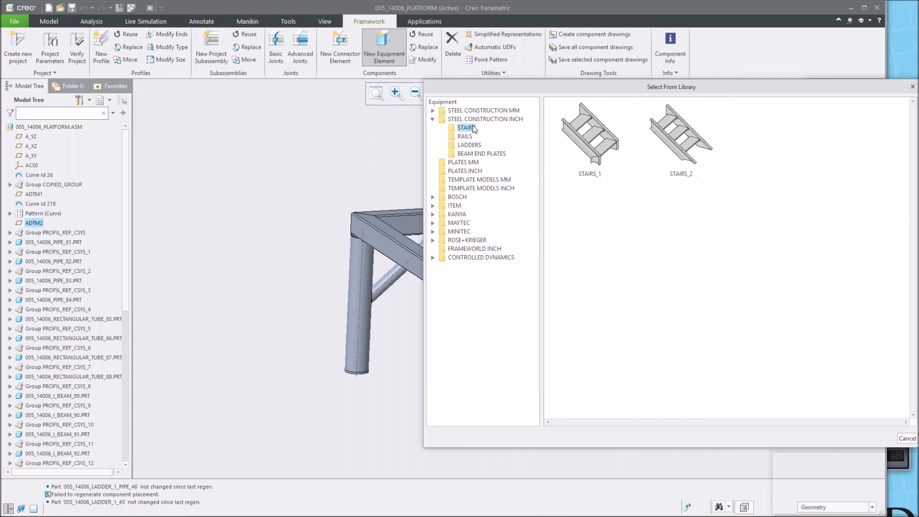
{"action": "double_click", "coordinate": [671, 149]}
{"action": "left_click", "coordinate": [826, 251]}
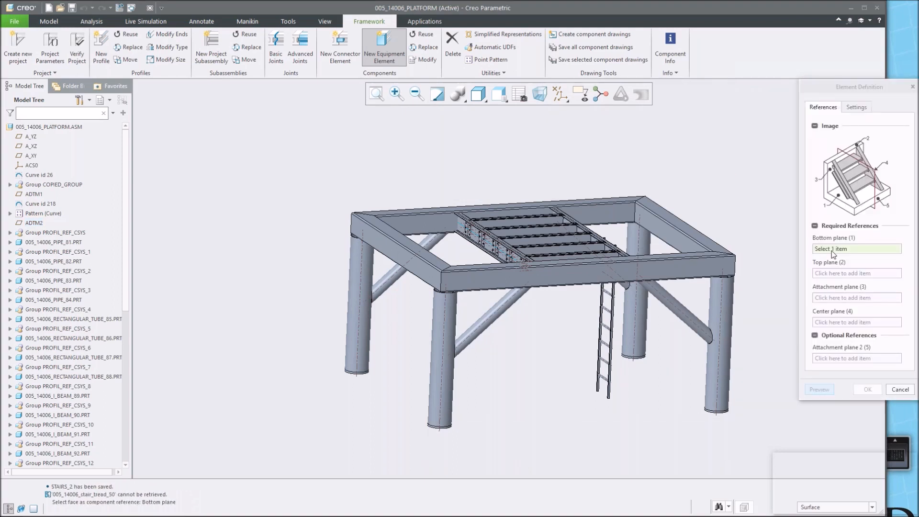
Show datum planes, set A_XZ as the stairs' bottom plane and the cross I-beam's top face as its top plane.
{"action": "left_click", "coordinate": [567, 100]}
{"action": "left_click", "coordinate": [573, 151]}
{"action": "left_click", "coordinate": [349, 396]}
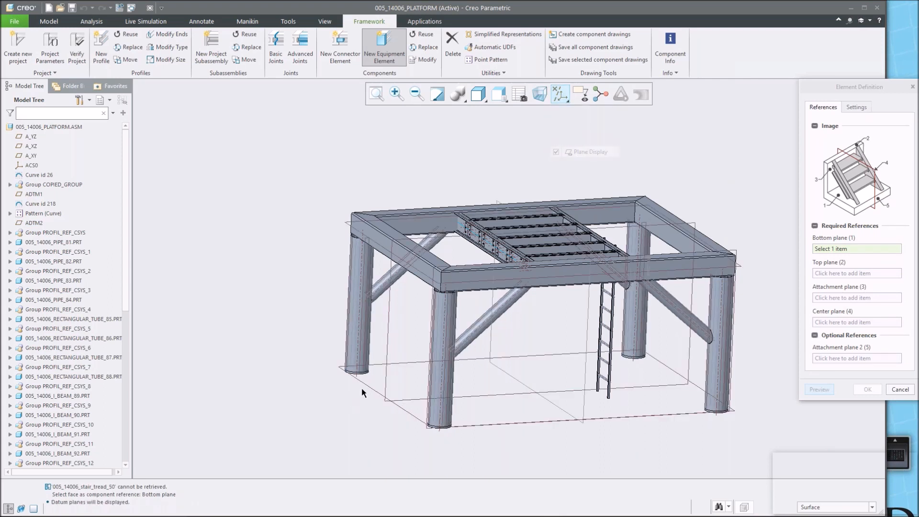
{"action": "left_click", "coordinate": [372, 391]}
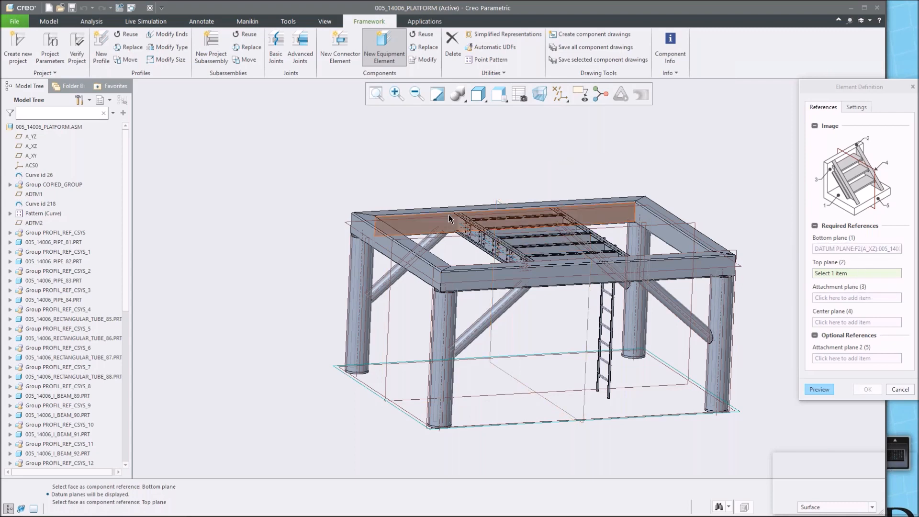
{"action": "scroll", "coordinate": [448, 216], "scroll_direction": "down", "scroll_amount": 2}
{"action": "scroll", "coordinate": [446, 216], "scroll_direction": "down", "scroll_amount": 3}
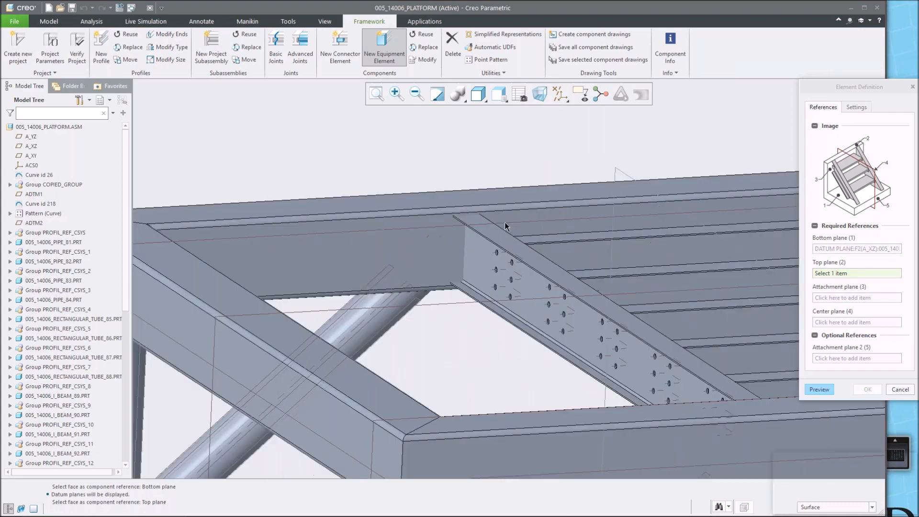
{"action": "left_click", "coordinate": [515, 250]}
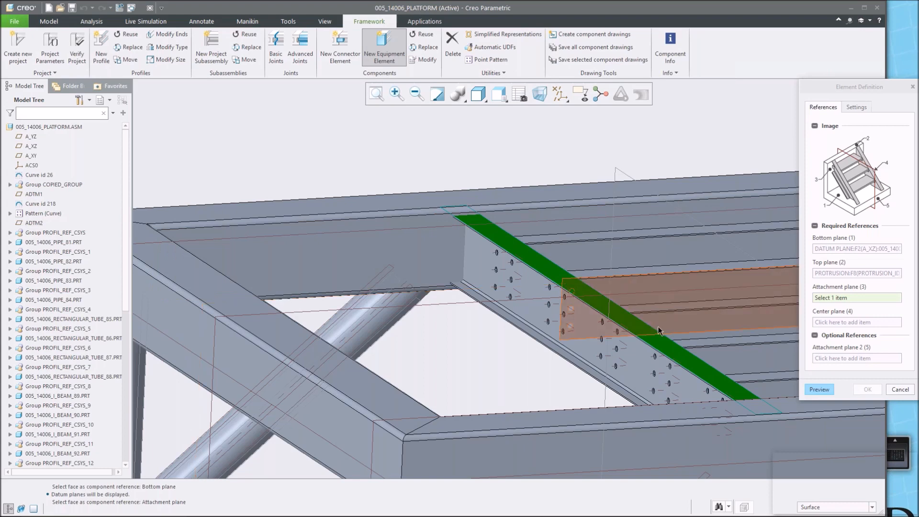
Set the I-beam's side face as the stairs' attachment plane and the ADTM2 datum plane as its center plane.
{"action": "scroll", "coordinate": [641, 330], "scroll_direction": "down", "scroll_amount": 5}
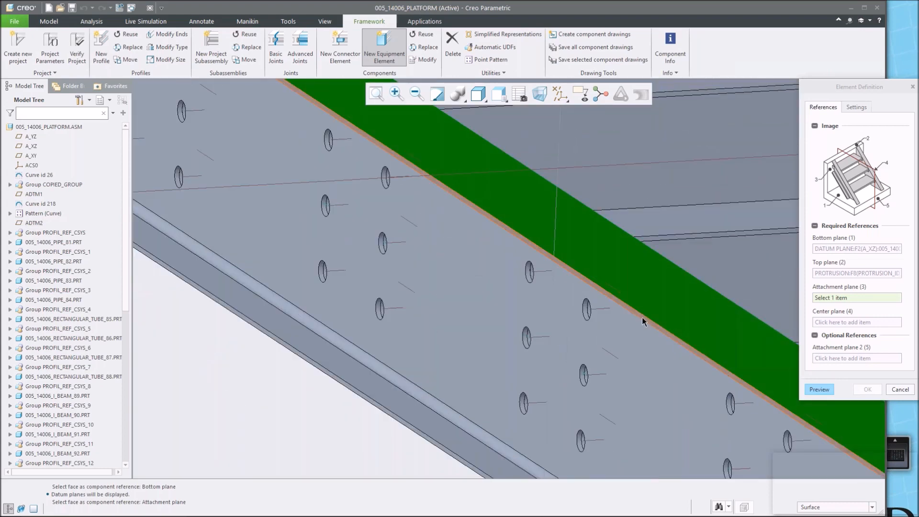
{"action": "left_click", "coordinate": [643, 317]}
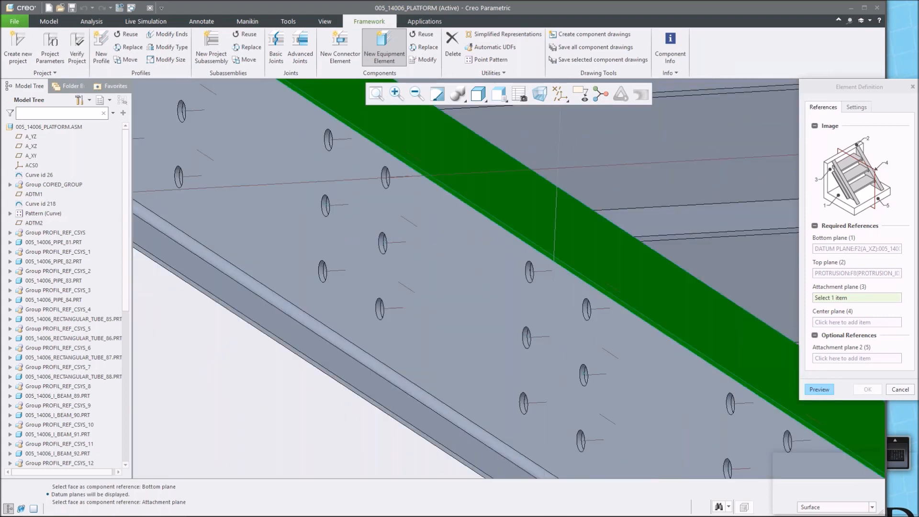
{"action": "scroll", "coordinate": [642, 311], "scroll_direction": "up", "scroll_amount": 5}
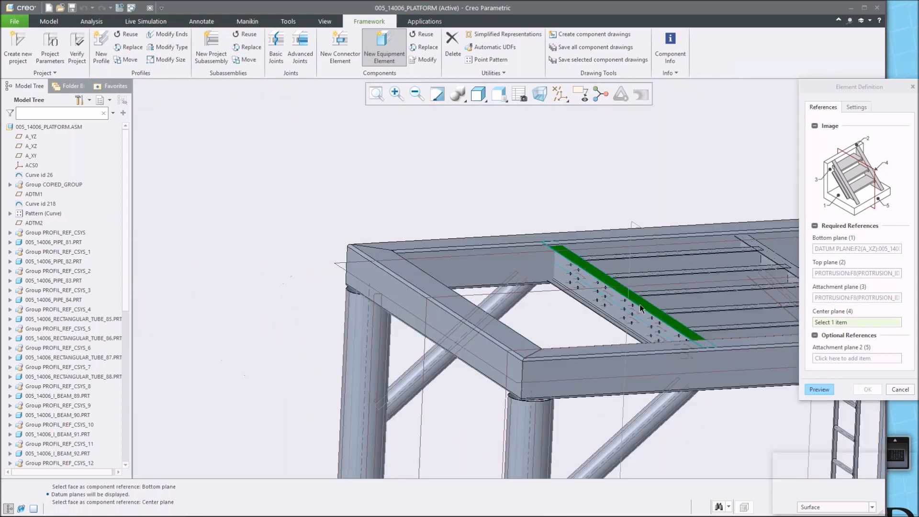
{"action": "left_click", "coordinate": [540, 290]}
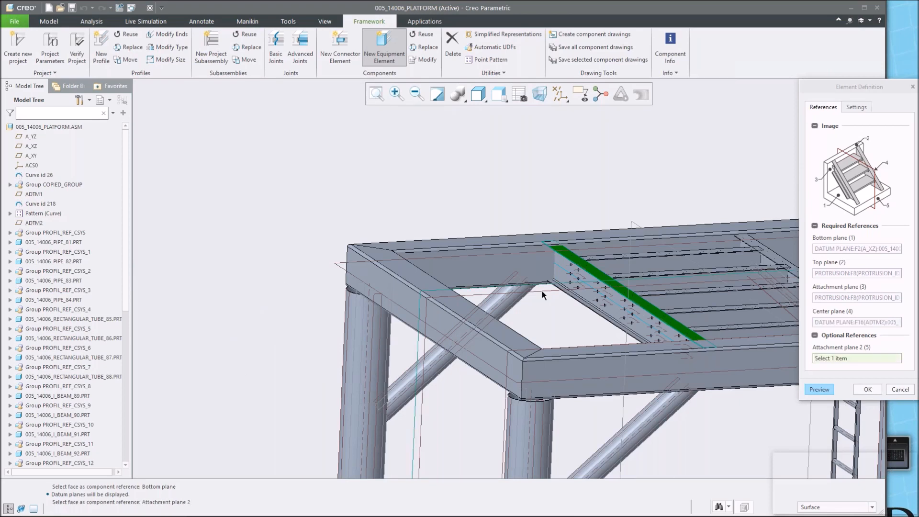
Preview the stairs, then choose beam size C 12 x 25 and tread size 24 x 7 x 2 and preview again.
{"action": "left_click", "coordinate": [809, 389]}
{"action": "left_click", "coordinate": [442, 321]}
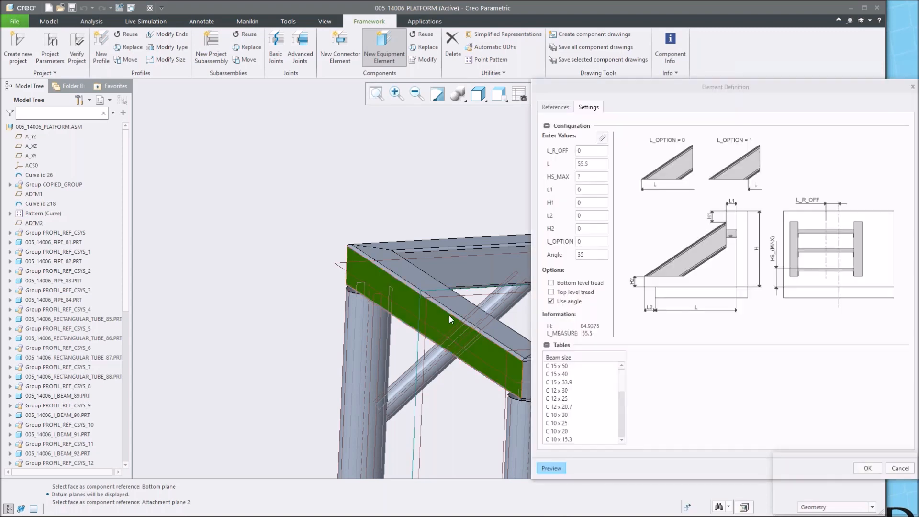
{"action": "scroll", "coordinate": [388, 324], "scroll_direction": "up", "scroll_amount": 5}
{"action": "middle_click_drag", "start_coordinate": [411, 292], "coordinate": [341, 215], "text": "shift"}
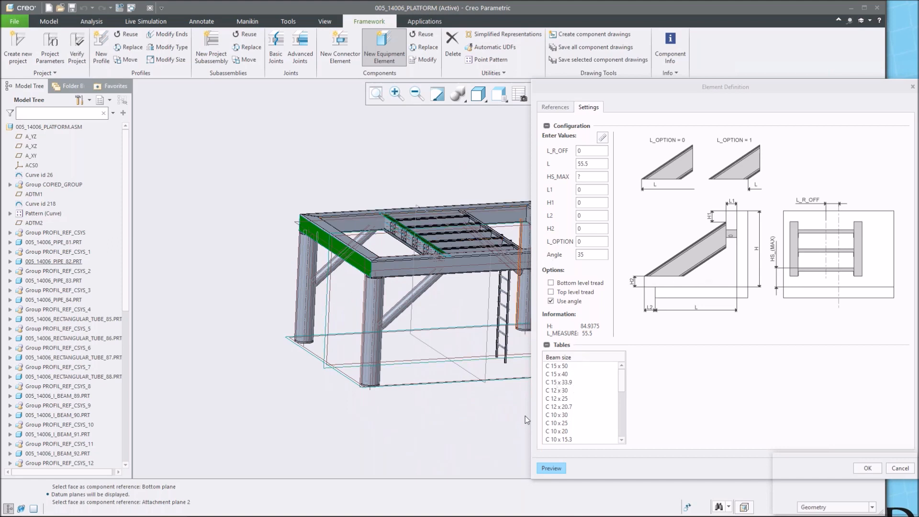
{"action": "left_click", "coordinate": [558, 398]}
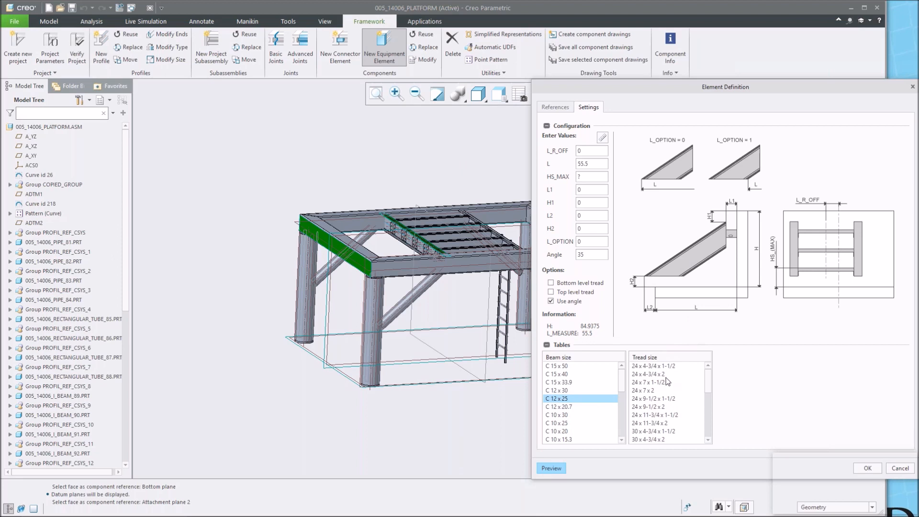
{"action": "left_click", "coordinate": [644, 392]}
{"action": "left_click", "coordinate": [547, 468]}
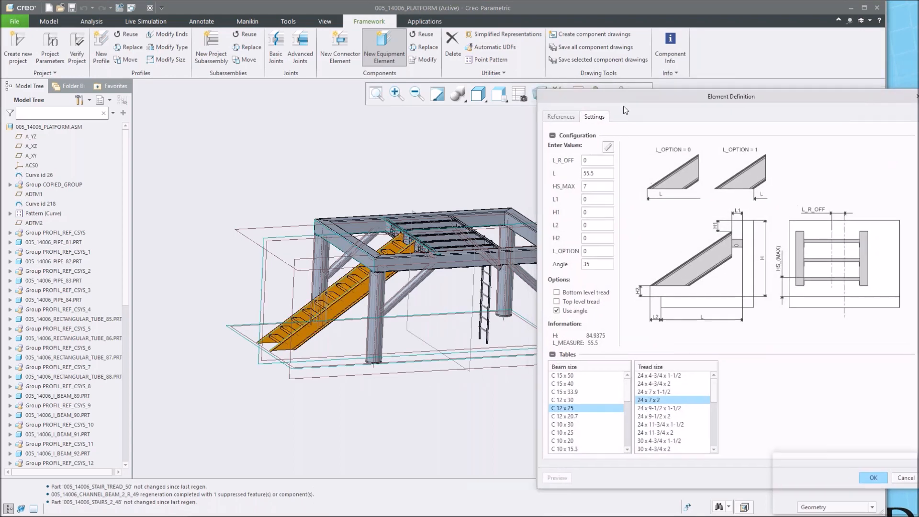
Turn off the display of all datum features, including planes, axes, points and coordinate systems.
{"action": "left_click", "coordinate": [562, 94]}
{"action": "left_click", "coordinate": [556, 110]}
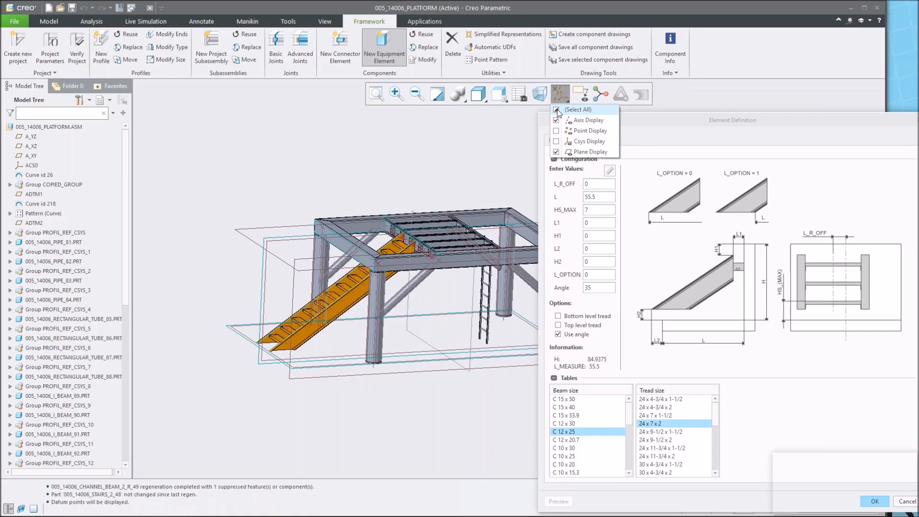
{"action": "left_click", "coordinate": [556, 110]}
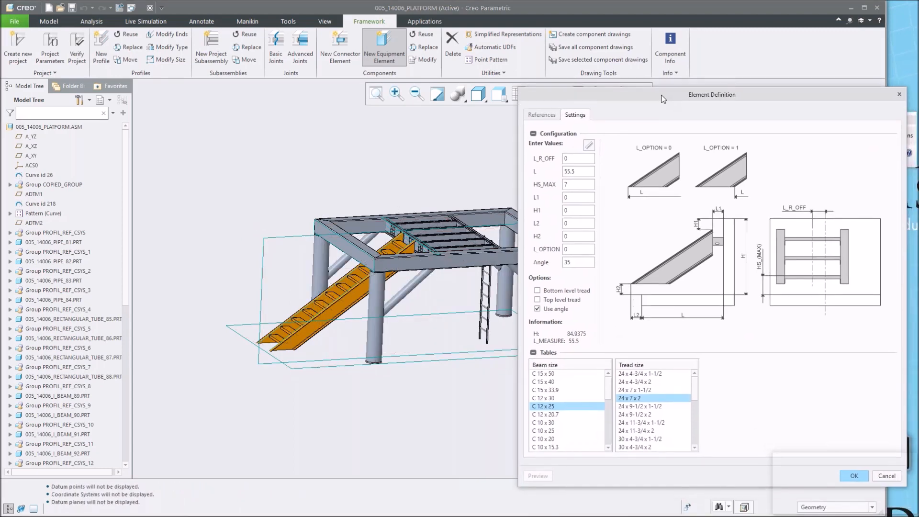
{"action": "left_click_drag", "start_coordinate": [665, 99], "coordinate": [652, 69]}
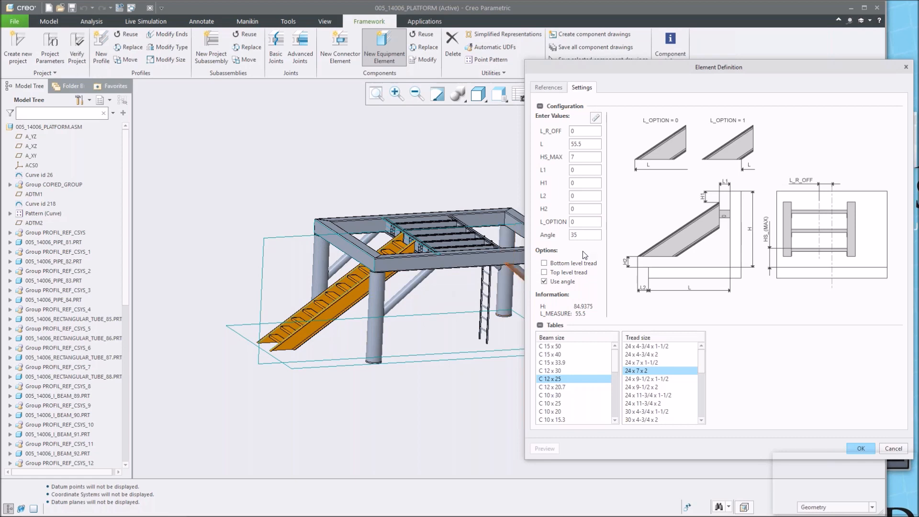
Set the stairs' angle to 60, preview the result and confirm the stairs element, closing the component dialog.
{"action": "double_click", "coordinate": [584, 236]}
{"action": "type", "text": "60"}
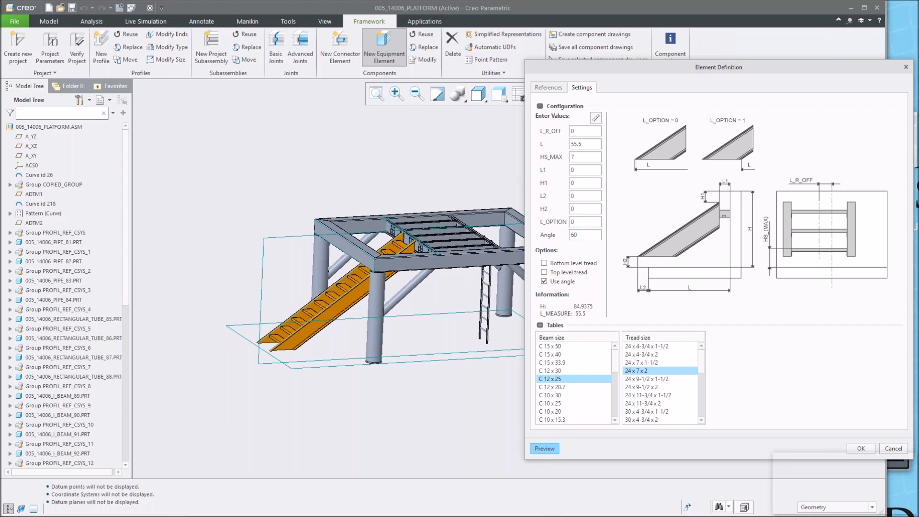
{"action": "left_click", "coordinate": [546, 450]}
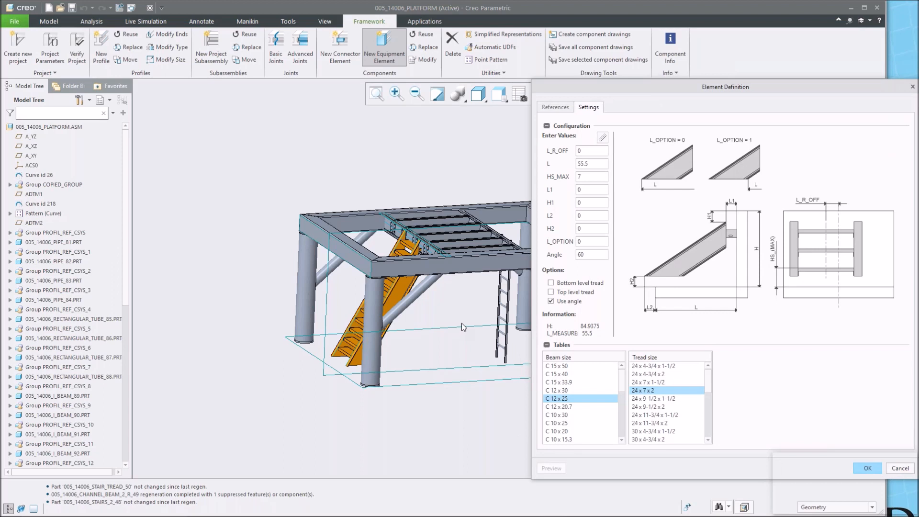
{"action": "middle_click_drag", "start_coordinate": [461, 322], "coordinate": [418, 301], "text": "shift"}
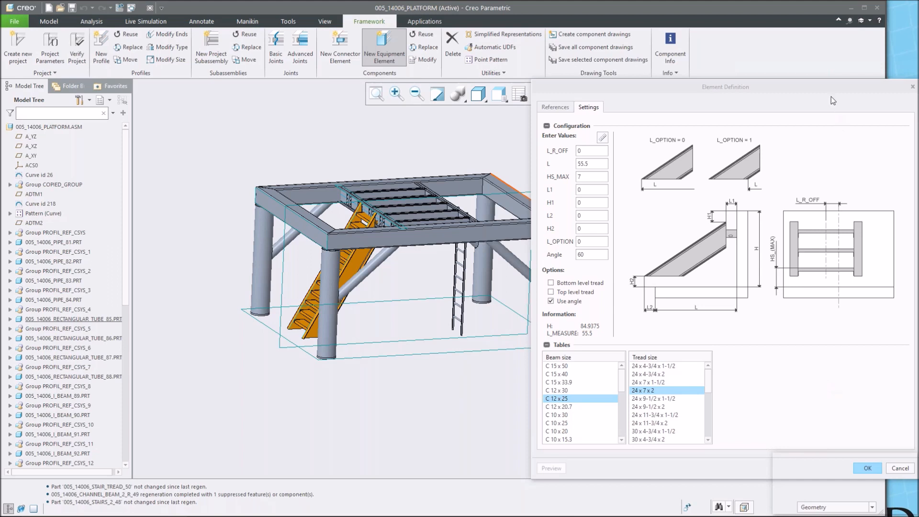
{"action": "left_click_drag", "start_coordinate": [829, 81], "coordinate": [822, 55]}
{"action": "left_click", "coordinate": [860, 440]}
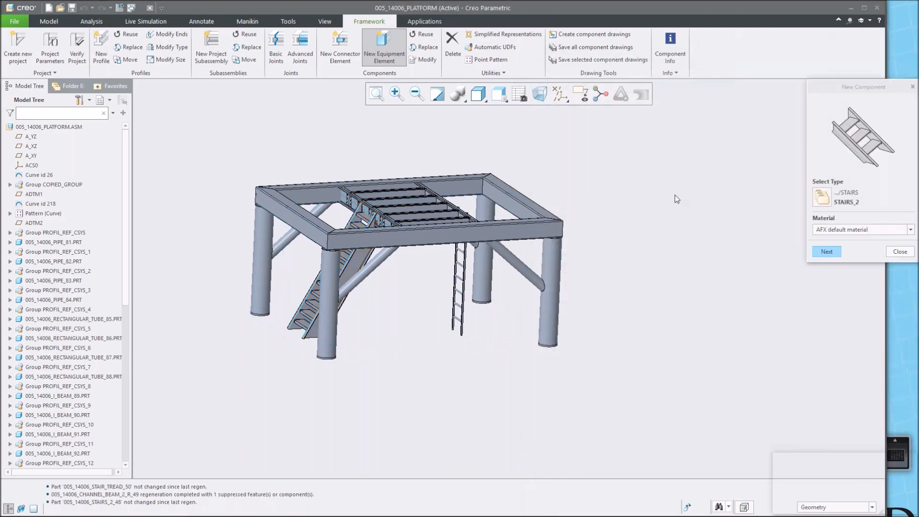
{"action": "left_click", "coordinate": [904, 252]}
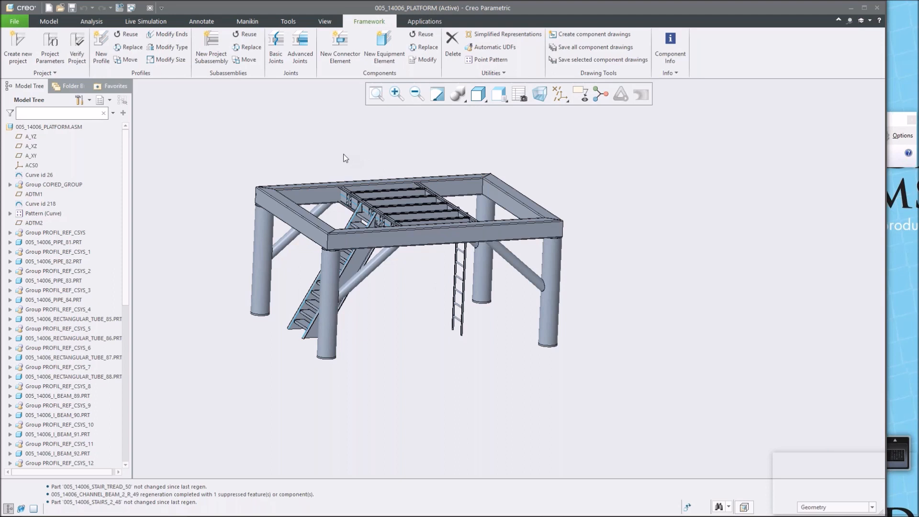
Edit the dimensions of Curve id 26, set its vertical dimension to 150 and regenerate the model.
{"action": "left_click", "coordinate": [36, 175]}
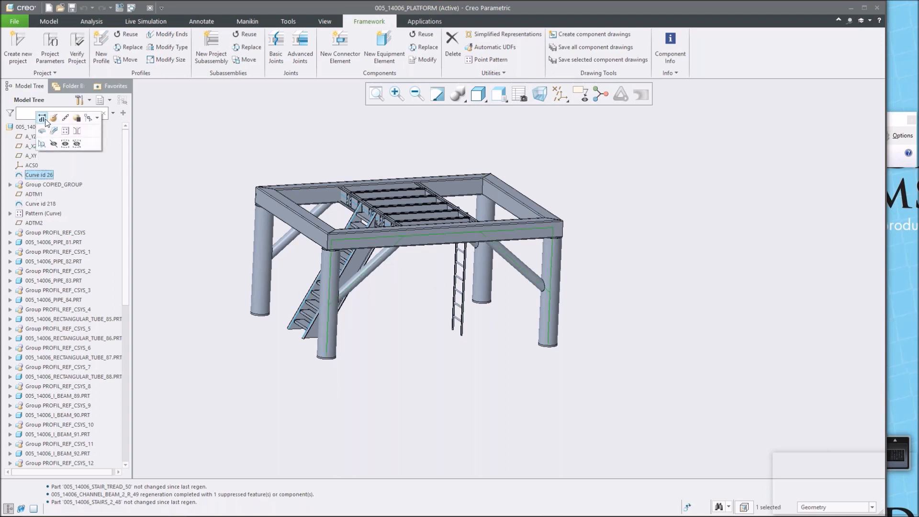
{"action": "left_click", "coordinate": [42, 118]}
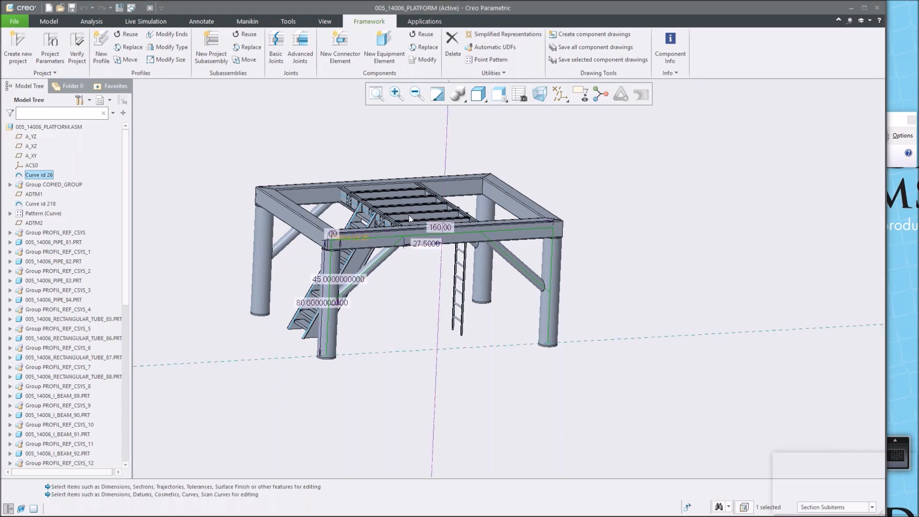
{"action": "double_click", "coordinate": [307, 302]}
{"action": "type", "text": "150"}
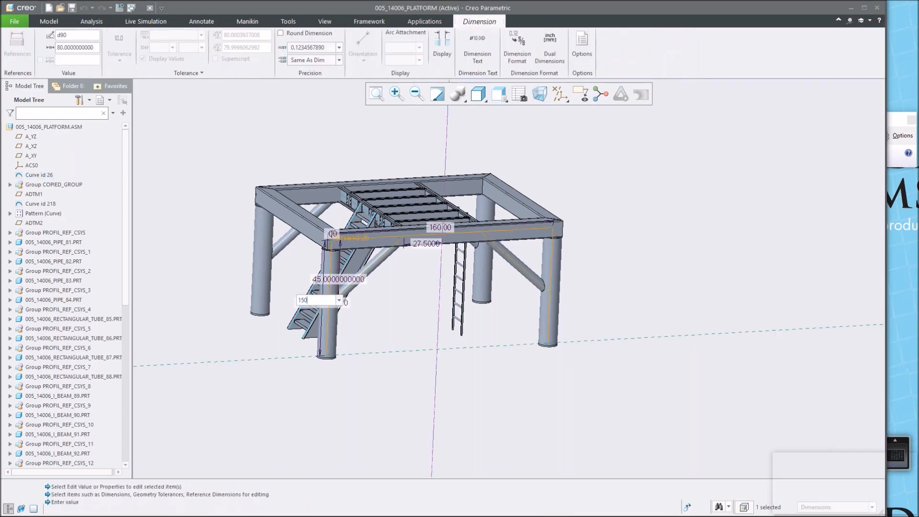
{"action": "key", "text": "Return"}
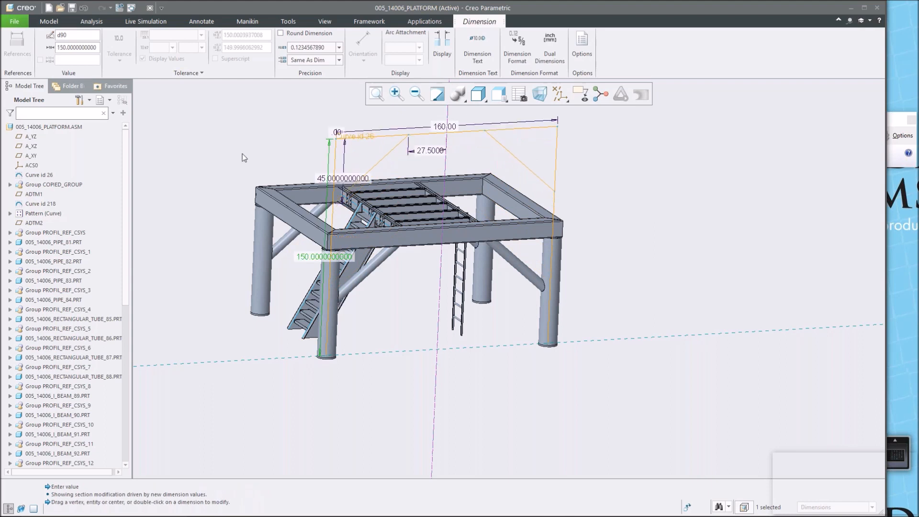
{"action": "left_click", "coordinate": [119, 8]}
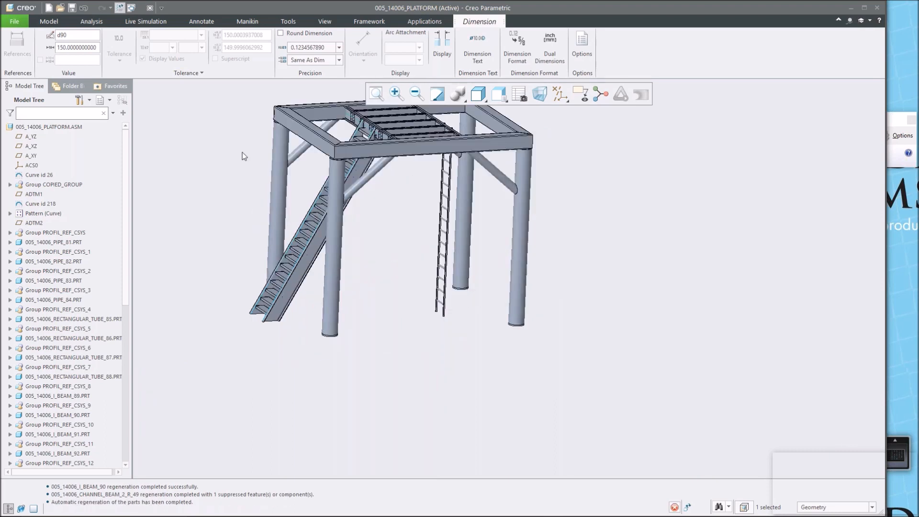
Inspect the regenerated platform with the lengthened stairs from several angles.
{"action": "middle_click_drag", "start_coordinate": [396, 220], "coordinate": [369, 223]}
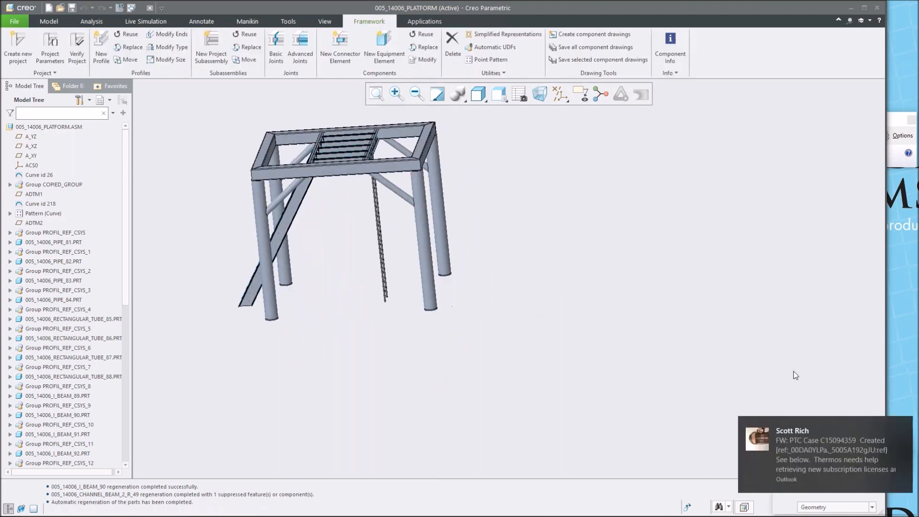
{"action": "left_click", "coordinate": [905, 426]}
{"action": "middle_click_drag", "start_coordinate": [488, 215], "coordinate": [515, 236]}
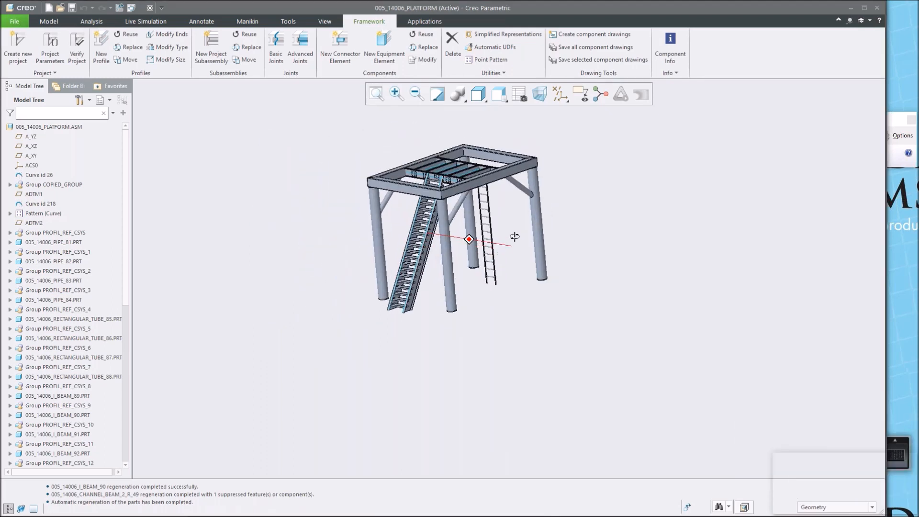
{"action": "scroll", "coordinate": [439, 206], "scroll_direction": "up", "scroll_amount": 4}
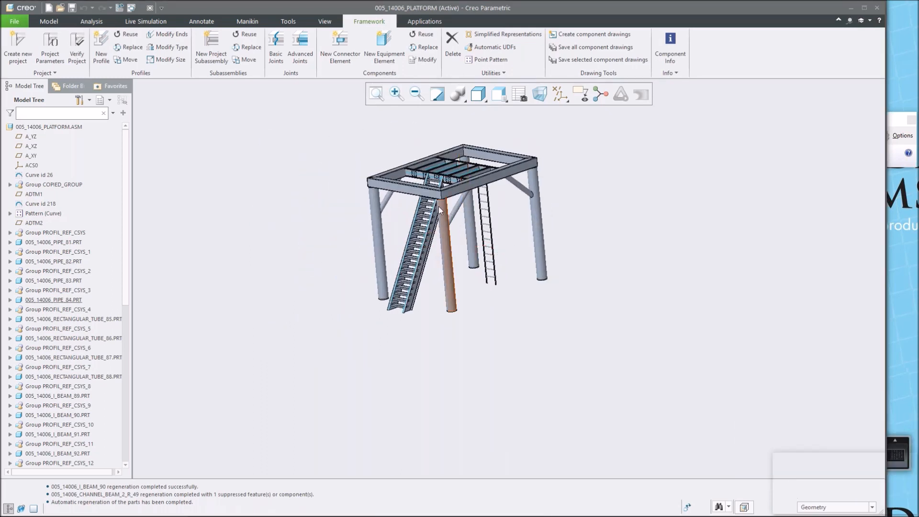
{"action": "scroll", "coordinate": [439, 206], "scroll_direction": "down", "scroll_amount": 1}
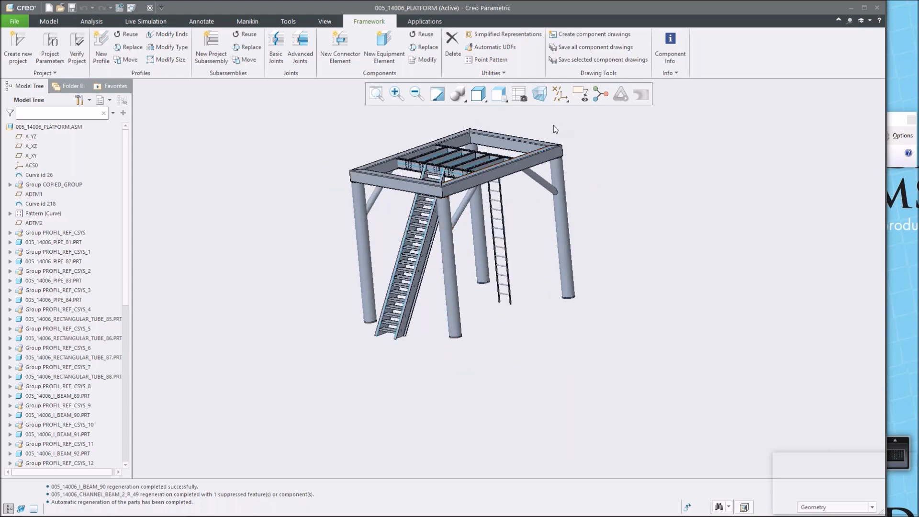
{"action": "scroll", "coordinate": [554, 125], "scroll_direction": "up", "scroll_amount": 1}
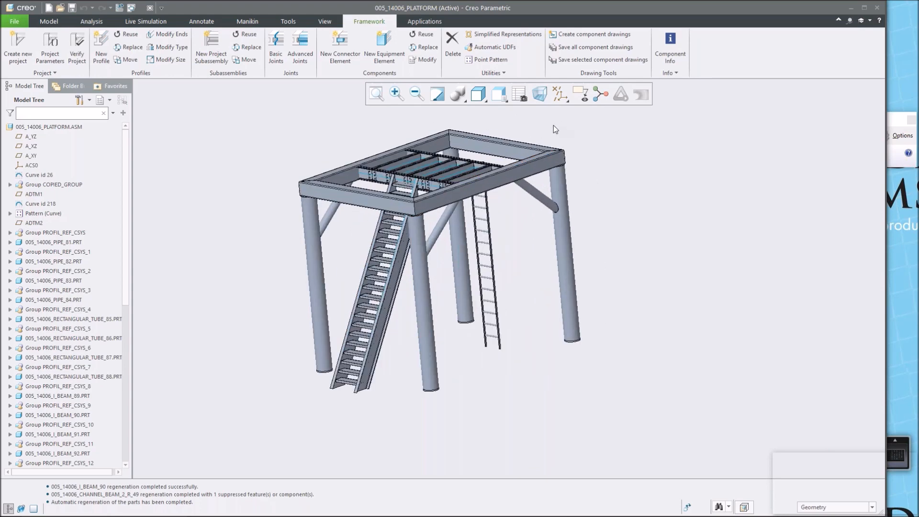
{"action": "middle_click_drag", "start_coordinate": [541, 127], "coordinate": [536, 140]}
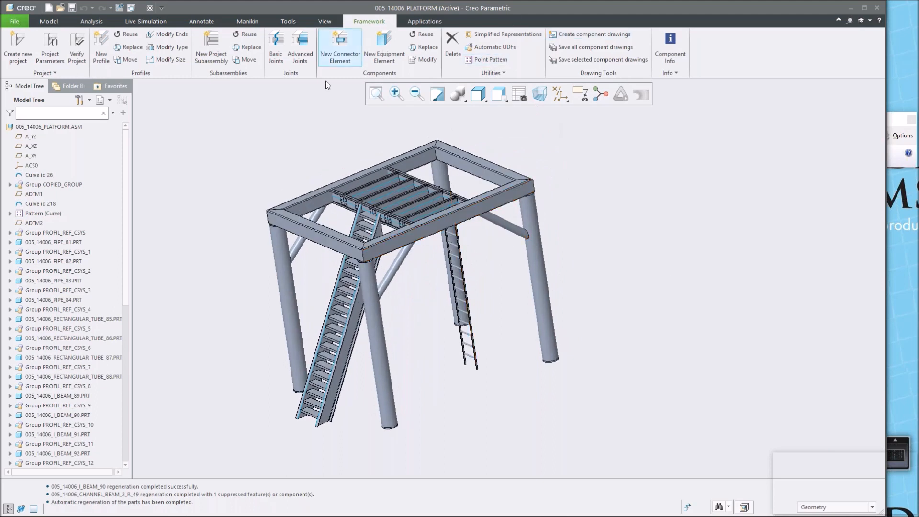
Start a new equipment element and choose RAILS_2 from the Steel Construction Inch rails library.
{"action": "left_click", "coordinate": [389, 46]}
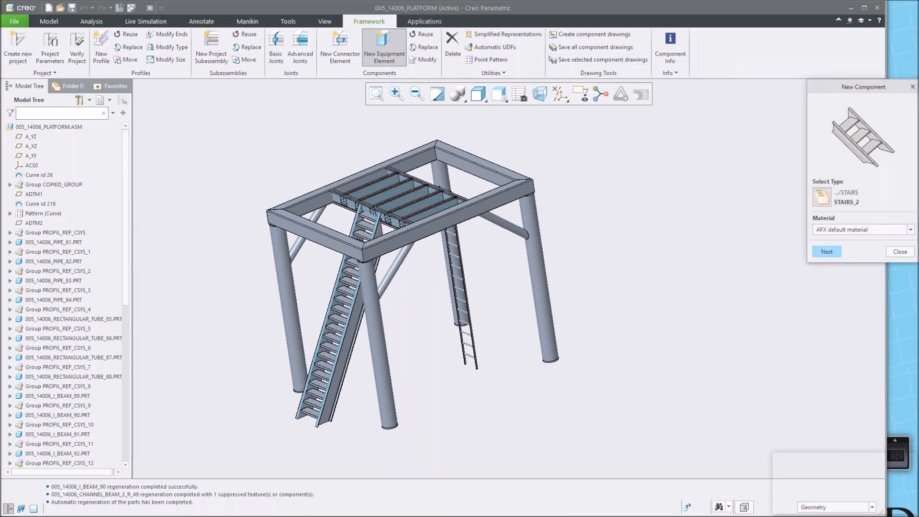
{"action": "left_click", "coordinate": [822, 196]}
{"action": "left_click", "coordinate": [464, 136]}
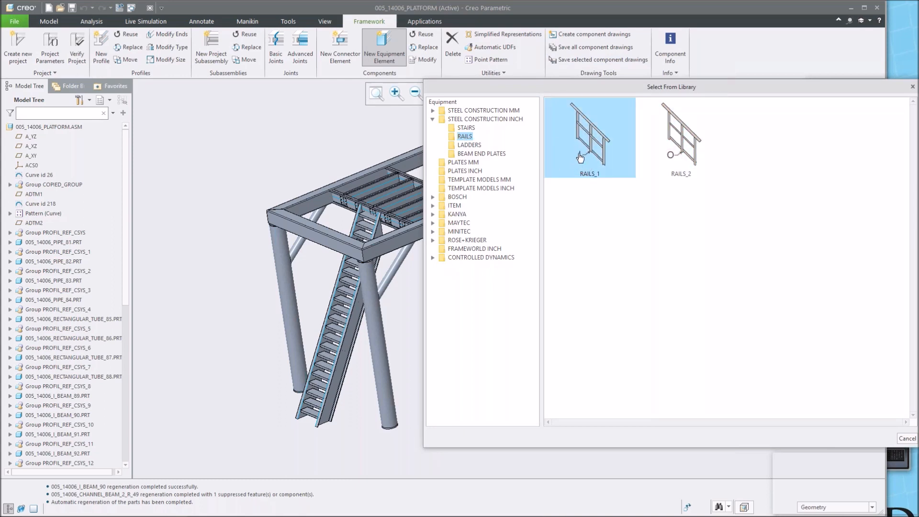
{"action": "double_click", "coordinate": [681, 146]}
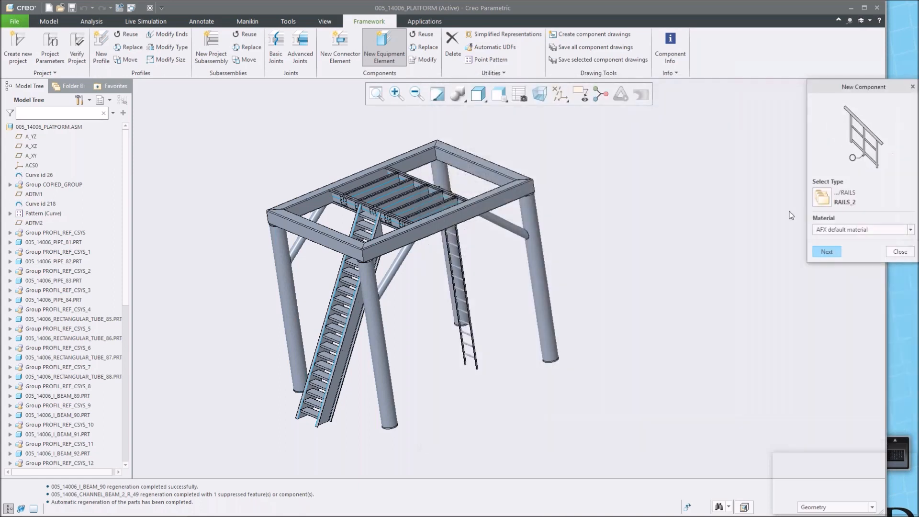
{"action": "left_click", "coordinate": [829, 250]}
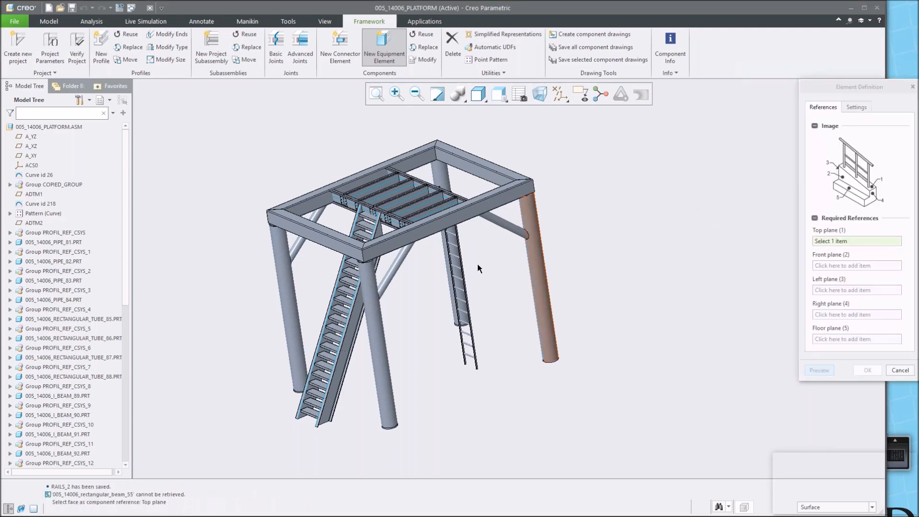
Set the edge beam's top face as the rail's top plane, its outer face as front plane and its end face as left plane.
{"action": "scroll", "coordinate": [446, 261], "scroll_direction": "down", "scroll_amount": 3}
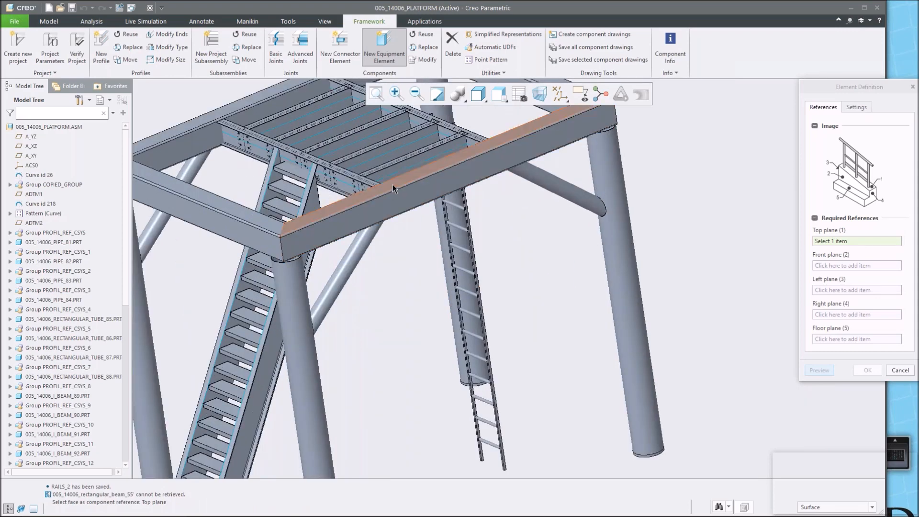
{"action": "left_click", "coordinate": [392, 188]}
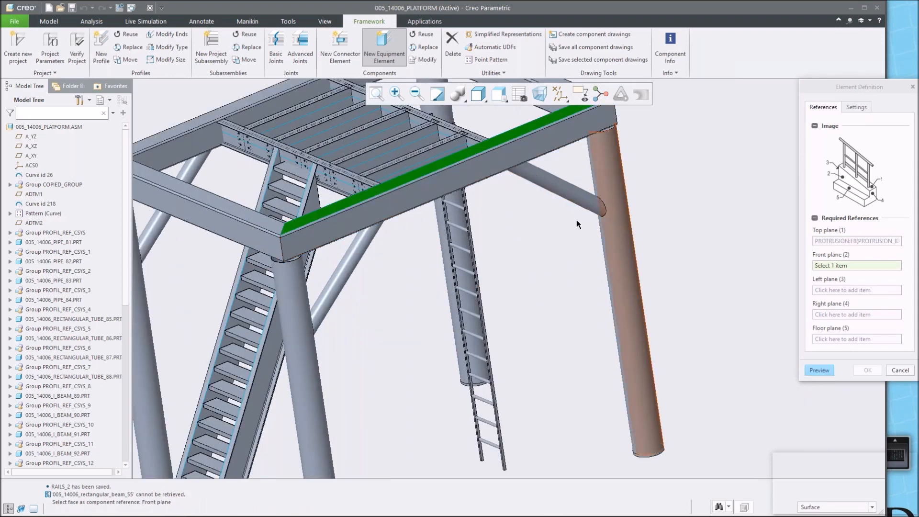
{"action": "left_click", "coordinate": [407, 198]}
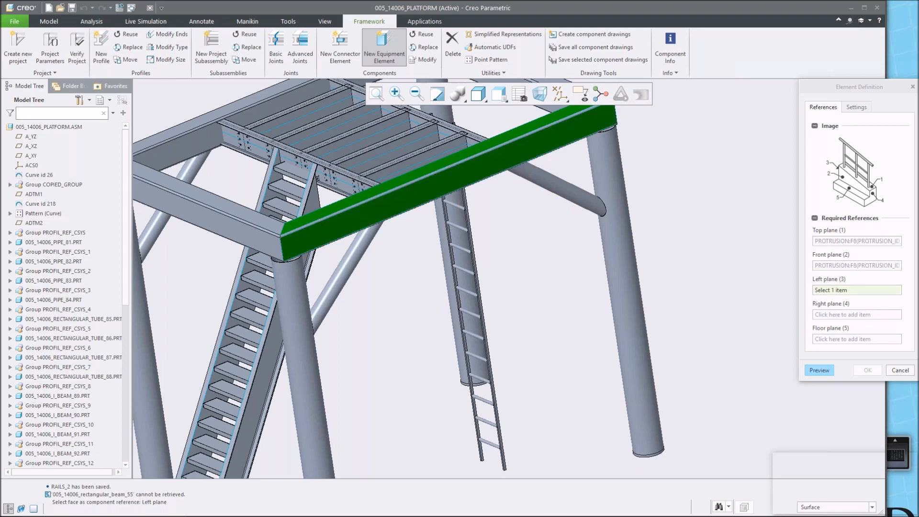
{"action": "left_click", "coordinate": [268, 241]}
Set the beam's opposite end face as the rail's right plane and a stair tread's top face as its floor plane.
{"action": "middle_click_drag", "start_coordinate": [544, 190], "coordinate": [462, 190]}
{"action": "scroll", "coordinate": [462, 191], "scroll_direction": "up", "scroll_amount": 2}
{"action": "left_click", "coordinate": [586, 127]}
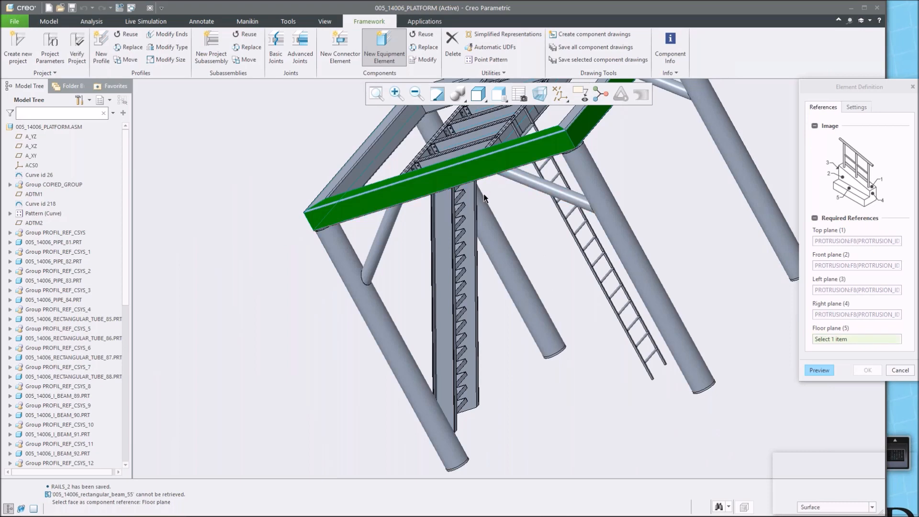
{"action": "middle_click_drag", "start_coordinate": [475, 205], "coordinate": [514, 180]}
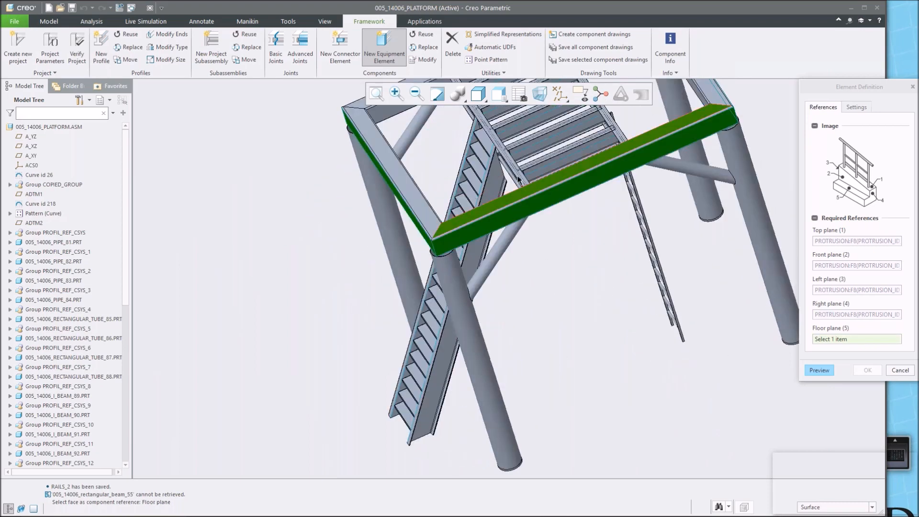
{"action": "scroll", "coordinate": [507, 168], "scroll_direction": "down", "scroll_amount": 2}
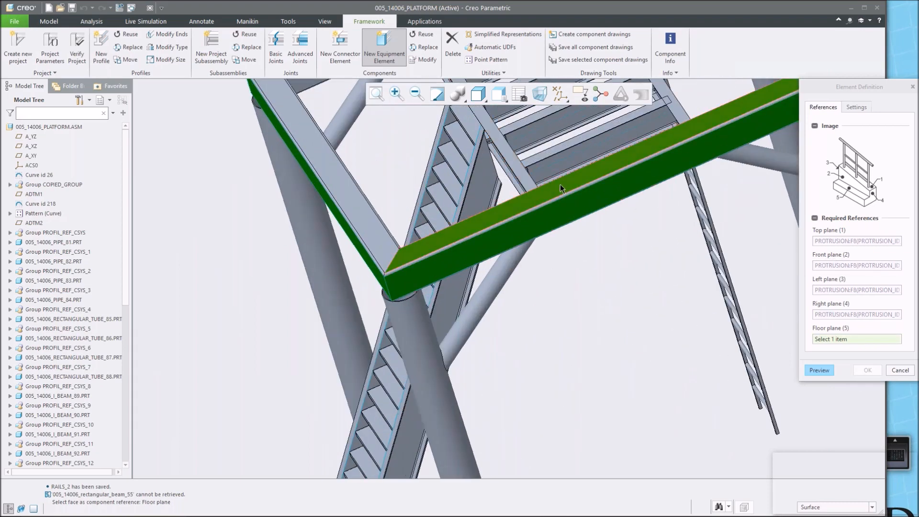
{"action": "left_click", "coordinate": [560, 189]}
{"action": "scroll", "coordinate": [438, 267], "scroll_direction": "up", "scroll_amount": 2}
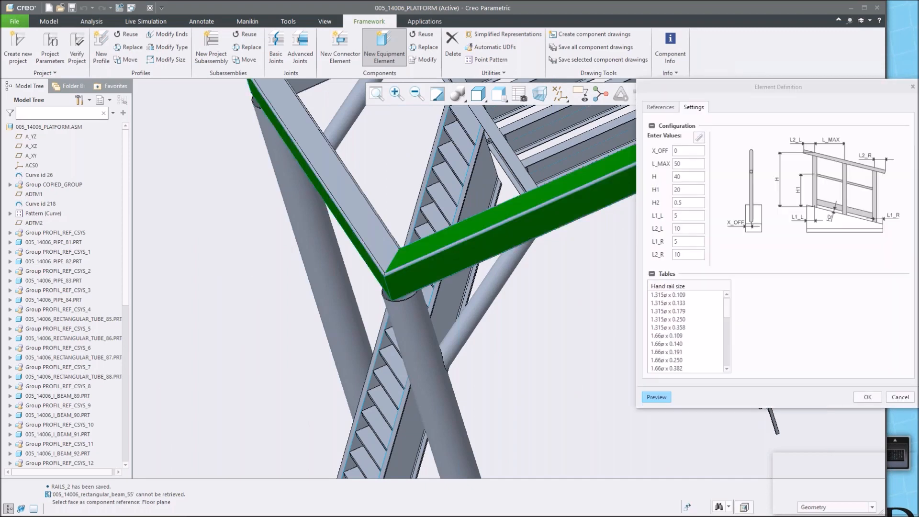
{"action": "scroll", "coordinate": [439, 267], "scroll_direction": "up", "scroll_amount": 2}
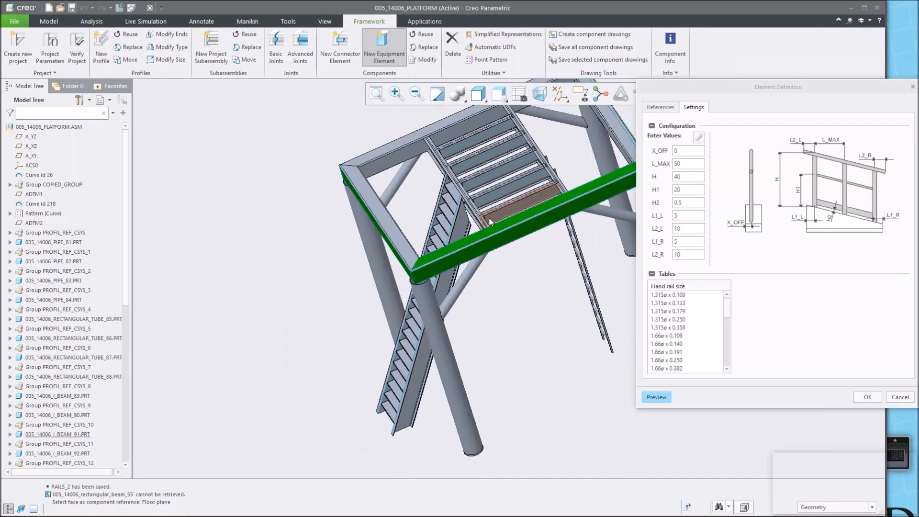
Choose 1.315ø x 0.109 as the hand rail size and 2 x 3/16 as the foot rail size, then preview the rail.
{"action": "middle_click_drag", "start_coordinate": [473, 225], "coordinate": [366, 267], "text": "shift"}
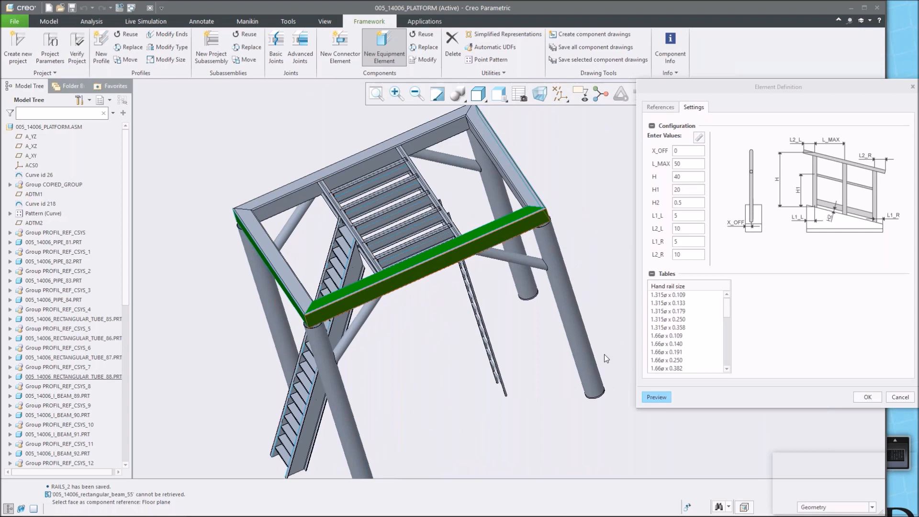
{"action": "left_click", "coordinate": [668, 295]}
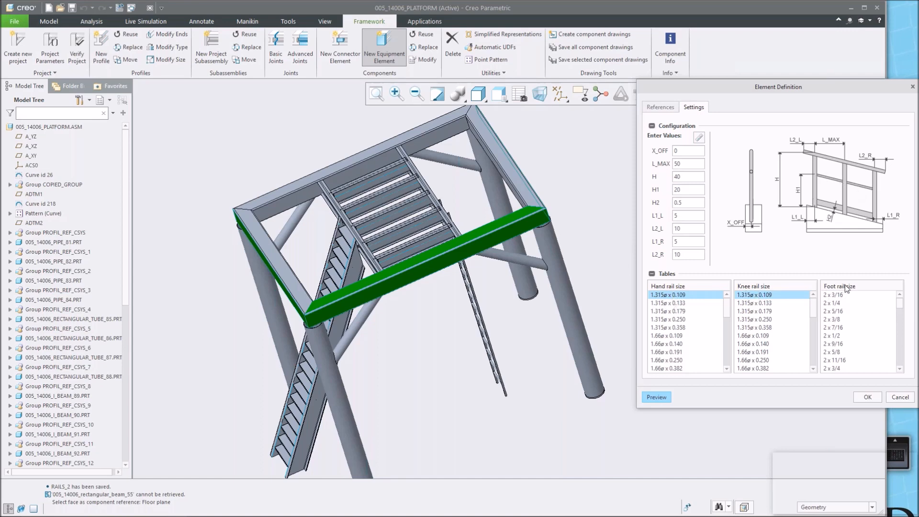
{"action": "left_click", "coordinate": [831, 295]}
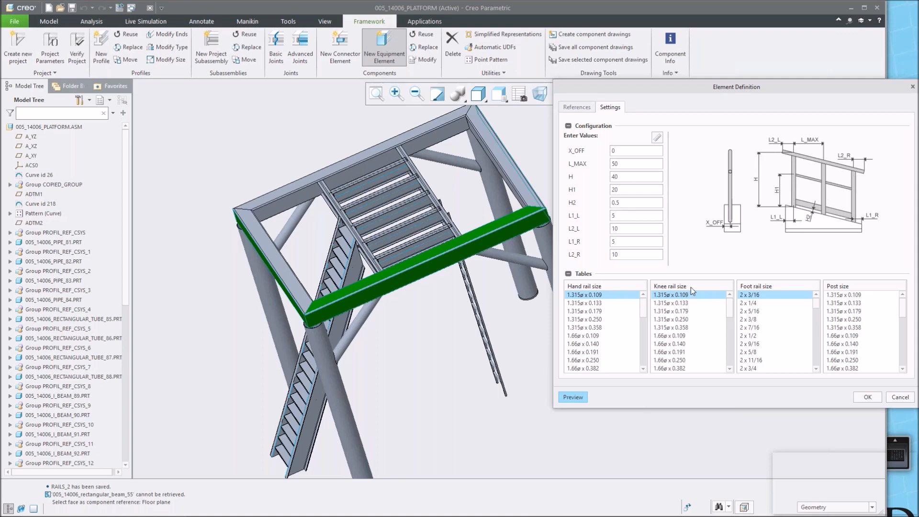
{"action": "left_click", "coordinate": [577, 396]}
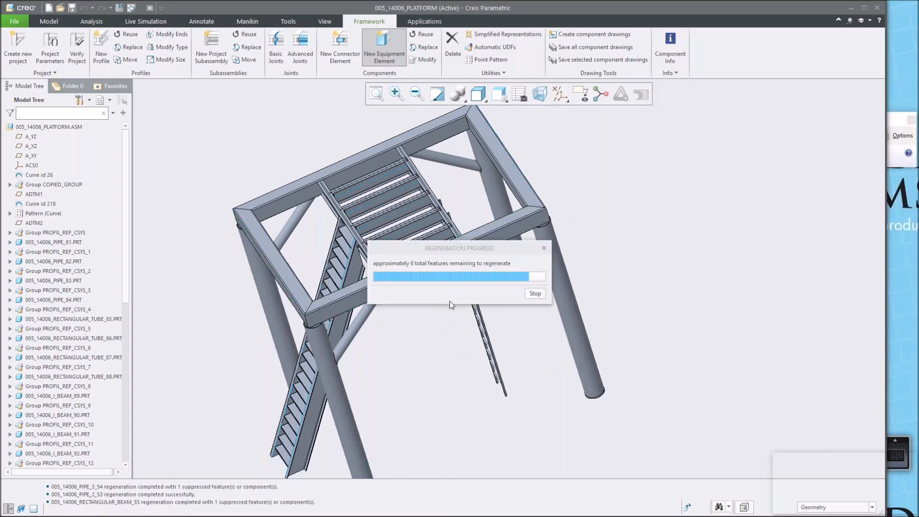
Set the rail's L_MAX value to 40.
{"action": "mouse_move", "coordinate": [407, 315]}
{"action": "middle_mouse_down"}
{"action": "mouse_move", "coordinate": [420, 297]}
{"action": "mouse_move", "coordinate": [456, 288]}
{"action": "mouse_move", "coordinate": [431, 290]}
{"action": "middle_mouse_up"}
{"action": "scroll", "coordinate": [280, 280], "scroll_direction": "down", "scroll_amount": 3}
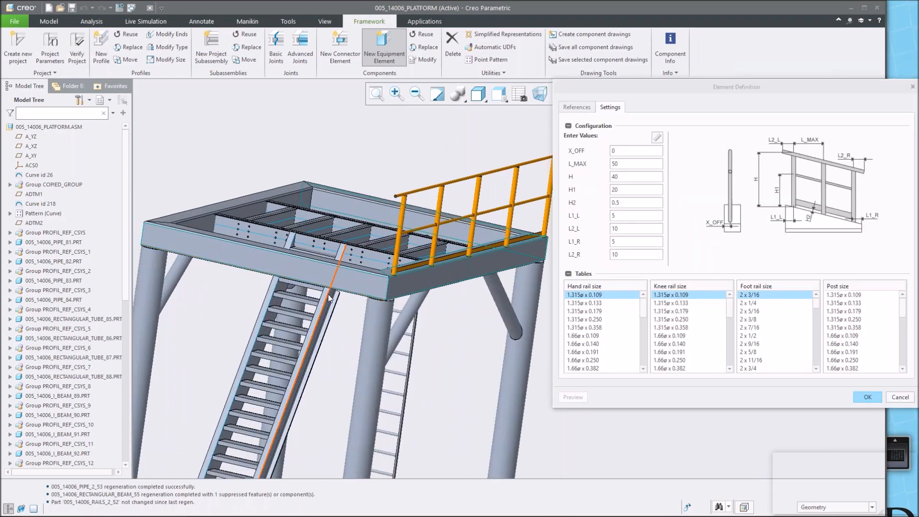
{"action": "scroll", "coordinate": [280, 280], "scroll_direction": "up", "scroll_amount": 4}
{"action": "scroll", "coordinate": [333, 297], "scroll_direction": "down", "scroll_amount": 3}
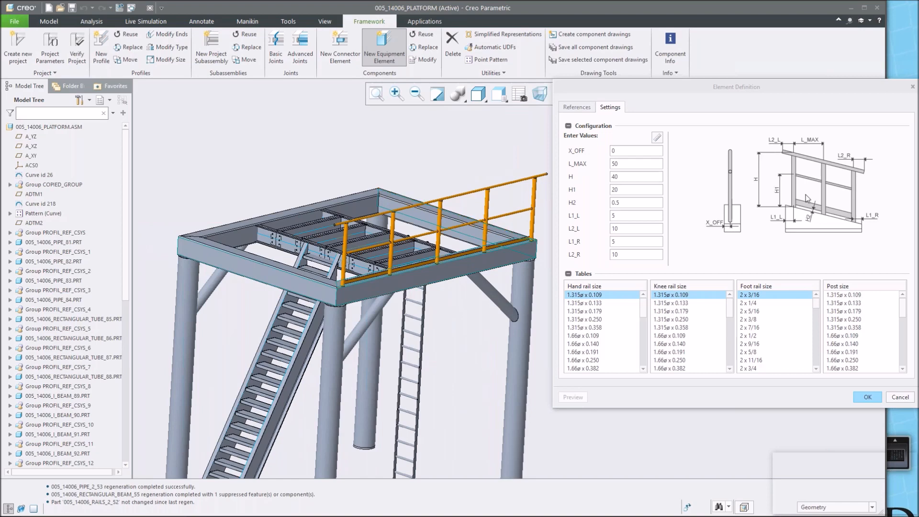
{"action": "double_click", "coordinate": [627, 164]}
{"action": "type", "text": "40"}
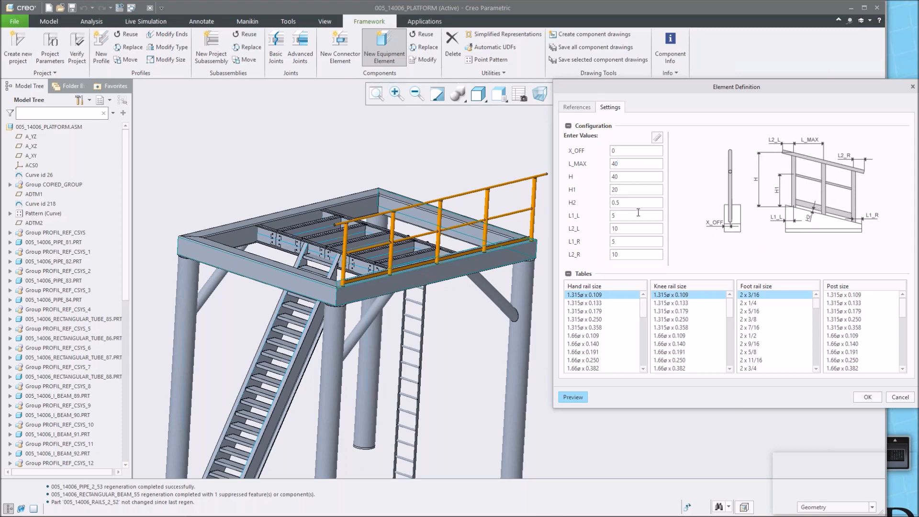
Set the rail's H2 value to 1 and preview the rail.
{"action": "type", "text": "1"}
{"action": "left_click", "coordinate": [573, 397]}
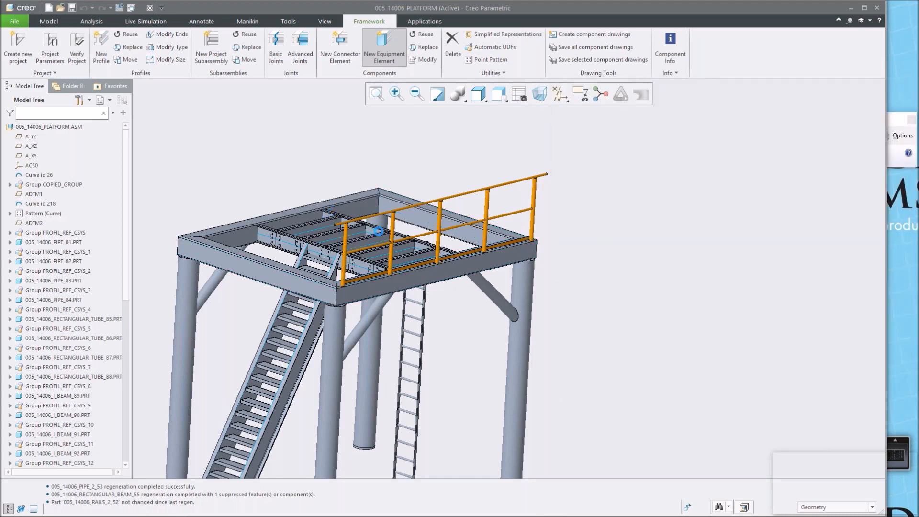
{"action": "left_click", "coordinate": [384, 271]}
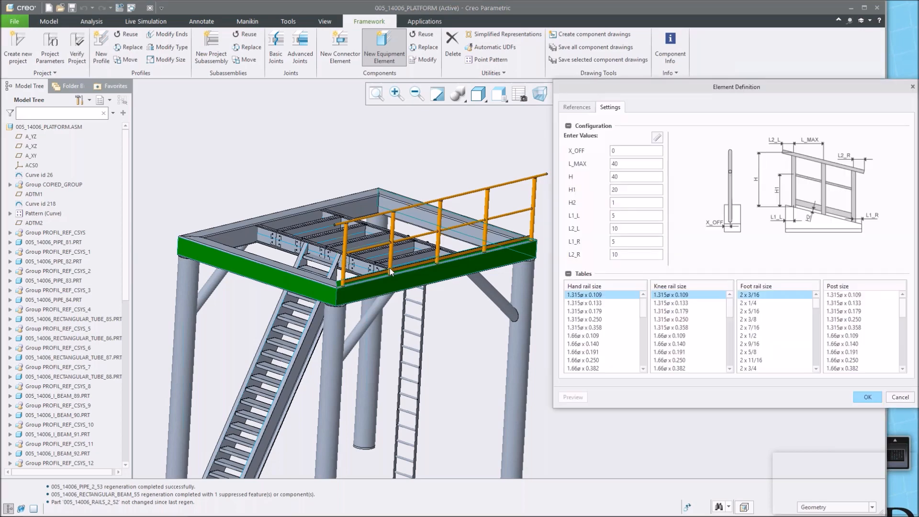
Set the rail's L_MAX value to 30 and preview the rail.
{"action": "double_click", "coordinate": [616, 164]}
{"action": "type", "text": "30"}
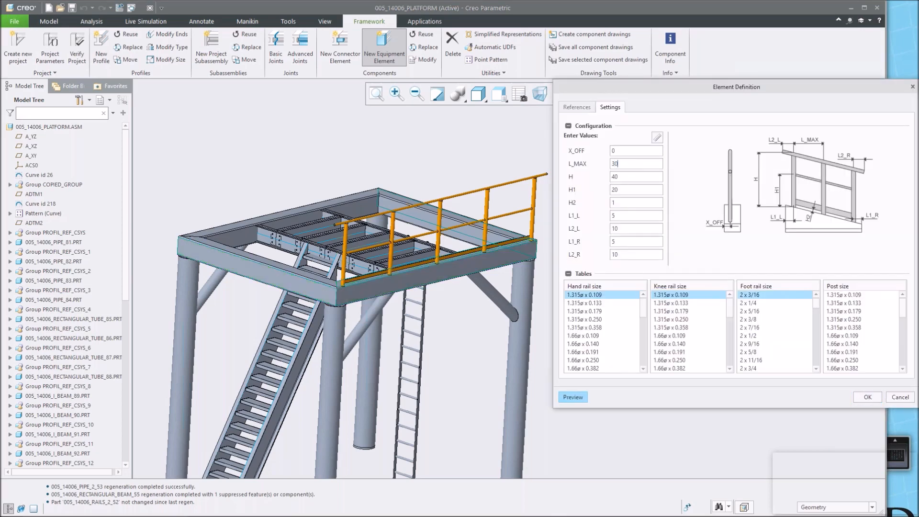
{"action": "left_click", "coordinate": [578, 396]}
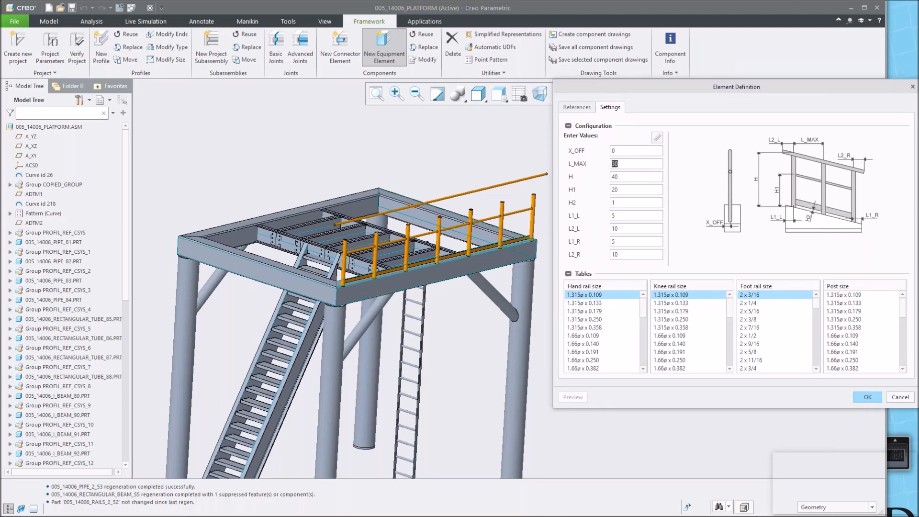
Set the rail's L_MAX value to 50 and preview the rail.
{"action": "type", "text": "50"}
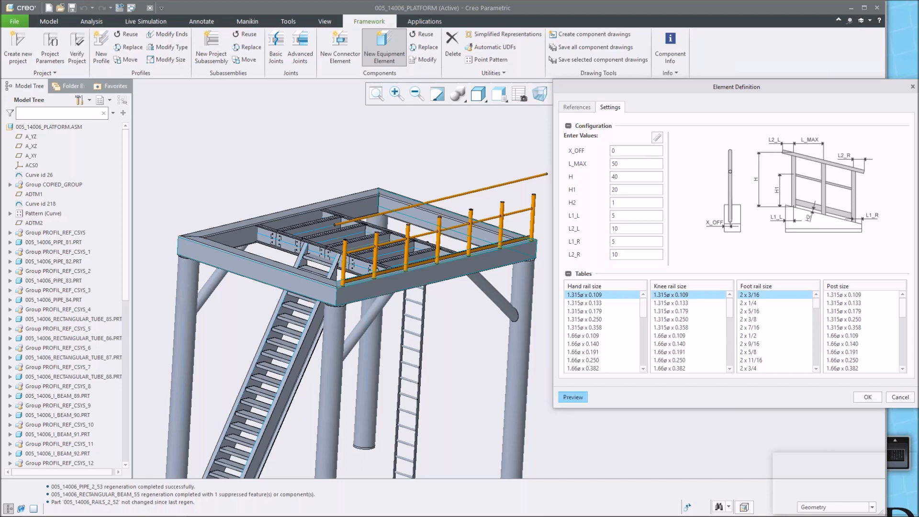
{"action": "left_click", "coordinate": [572, 397]}
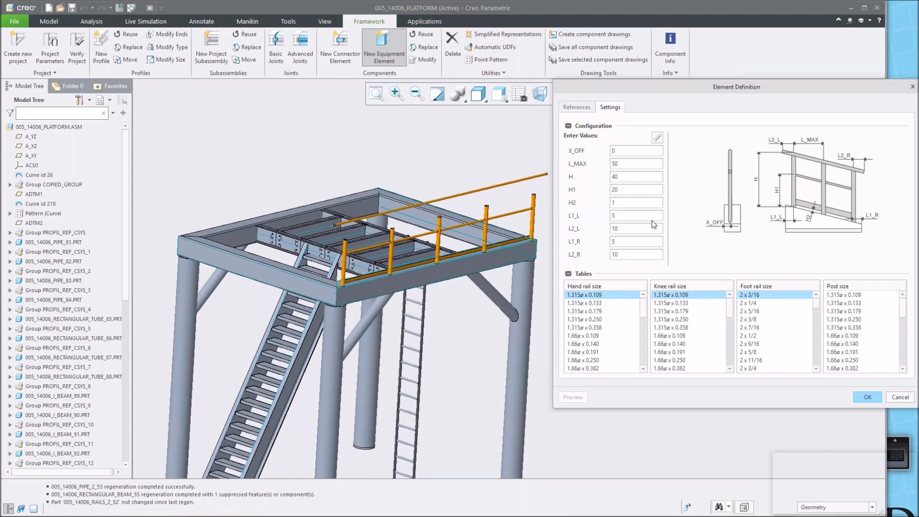
Set the rail's H2 value to 0.5 and preview the rail.
{"action": "type", "text": ".5"}
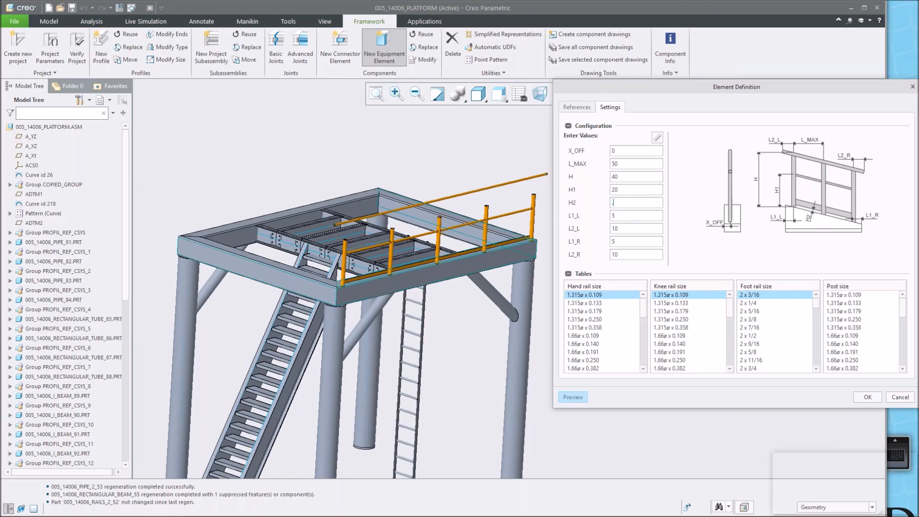
{"action": "left_click", "coordinate": [577, 394]}
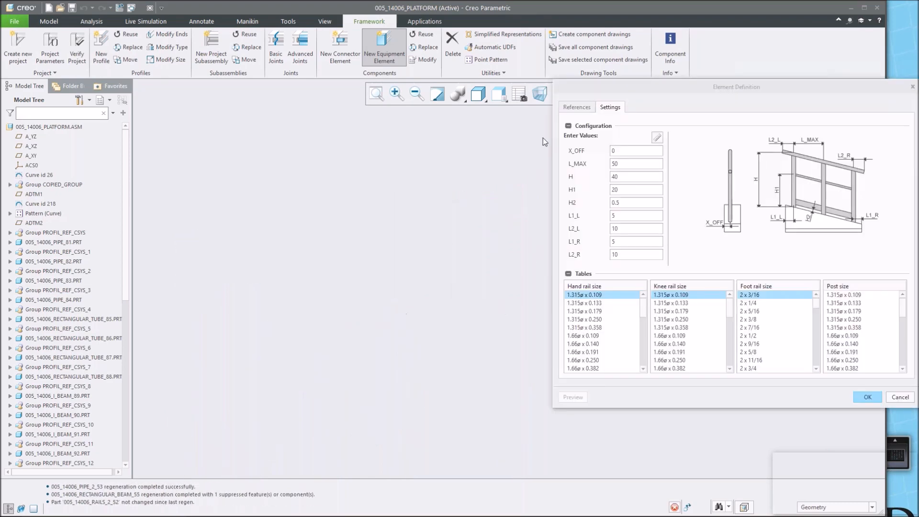
{"action": "mouse_move", "coordinate": [414, 231]}
{"action": "middle_mouse_down"}
{"action": "mouse_move", "coordinate": [404, 220]}
{"action": "mouse_move", "coordinate": [389, 232]}
{"action": "mouse_move", "coordinate": [399, 240]}
{"action": "middle_mouse_up"}
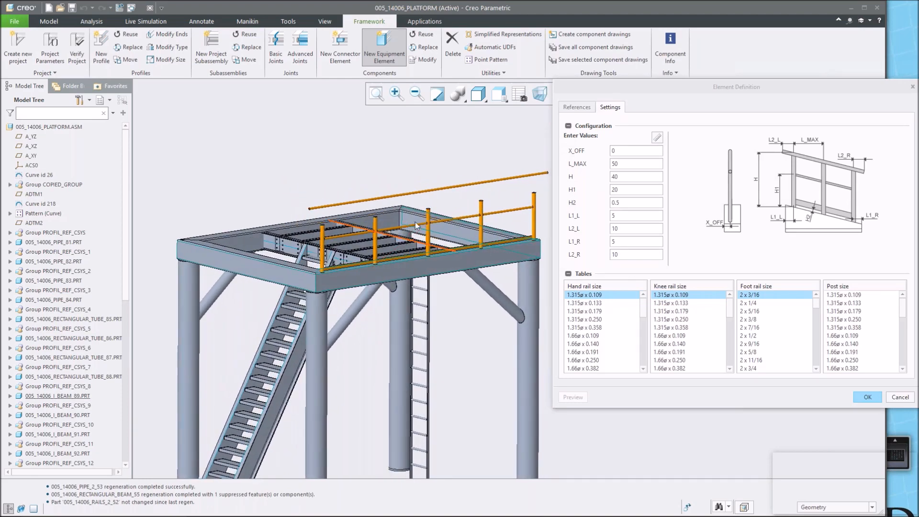
Choose 1.315ø x 0.109 as the post size, preview the rail and confirm it.
{"action": "left_click", "coordinate": [860, 295]}
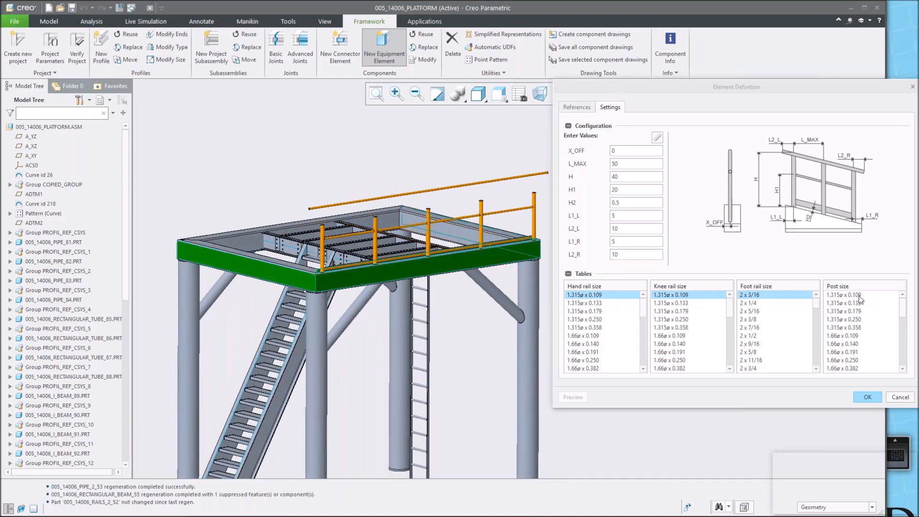
{"action": "left_click", "coordinate": [575, 397]}
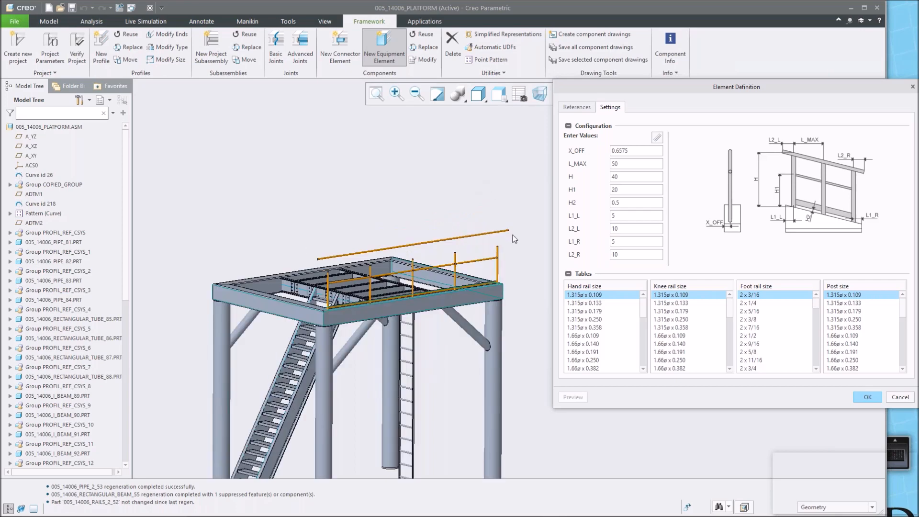
{"action": "scroll", "coordinate": [513, 238], "scroll_direction": "up", "scroll_amount": 2}
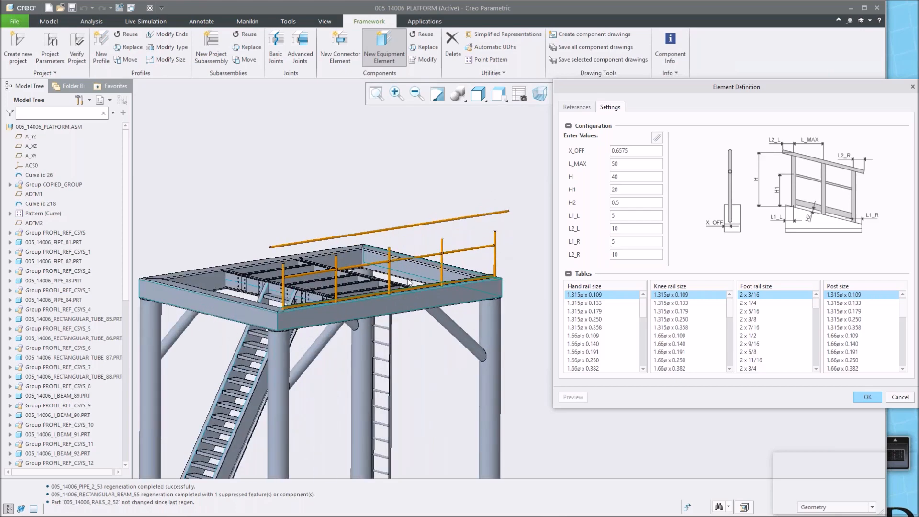
{"action": "scroll", "coordinate": [364, 274], "scroll_direction": "down", "scroll_amount": 1}
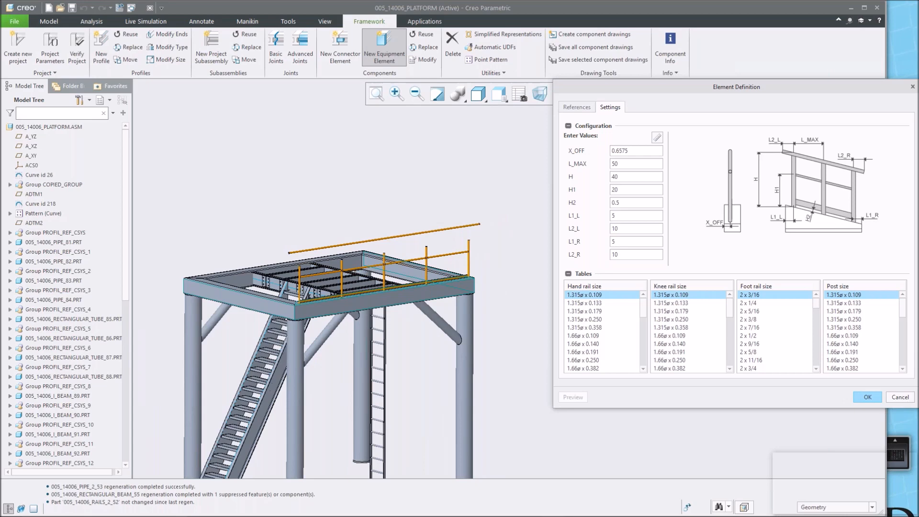
{"action": "left_click", "coordinate": [868, 397]}
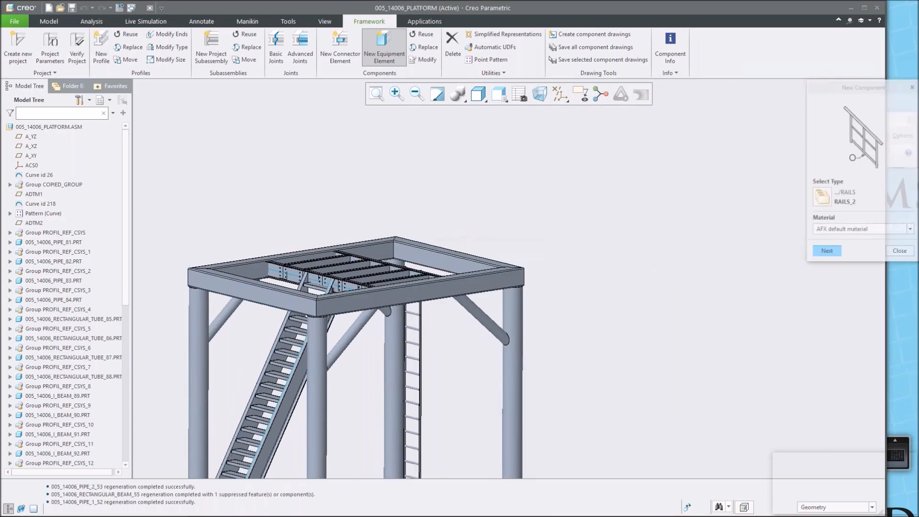
Start a second rail and set another edge beam's top face as its top plane and its outer face as front plane.
{"action": "left_click", "coordinate": [828, 253]}
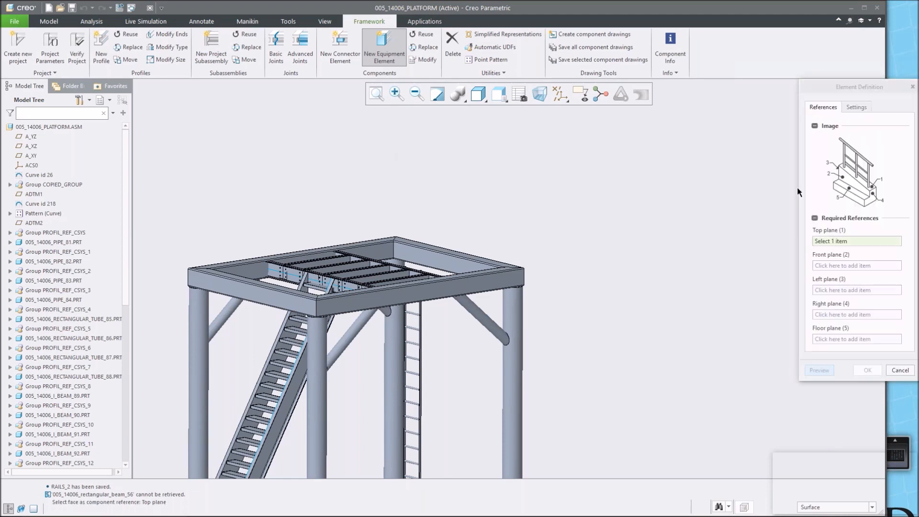
{"action": "scroll", "coordinate": [354, 307], "scroll_direction": "down", "scroll_amount": 4}
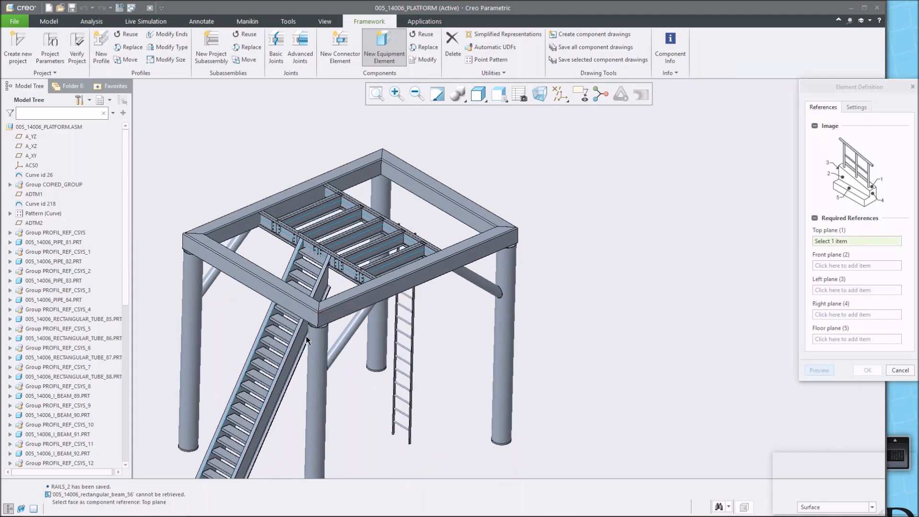
{"action": "left_click", "coordinate": [372, 276]}
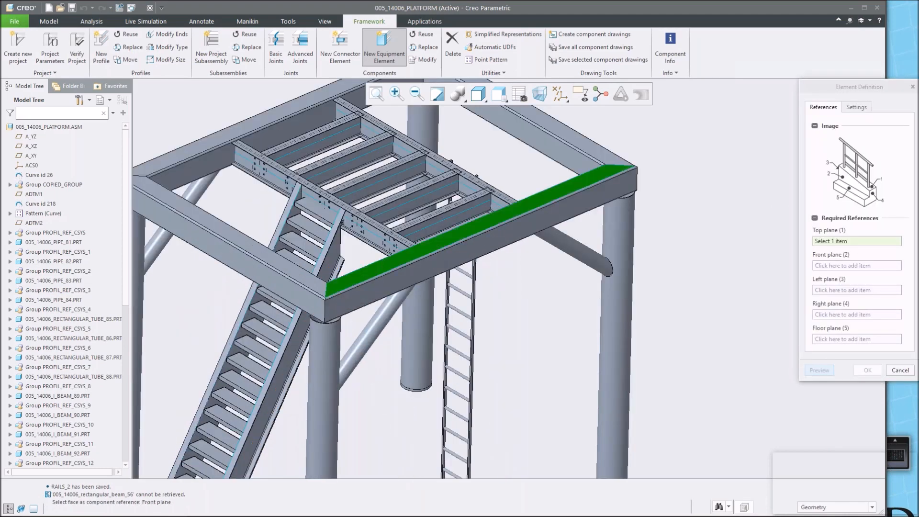
{"action": "left_click", "coordinate": [383, 292]}
{"action": "left_click", "coordinate": [304, 307]}
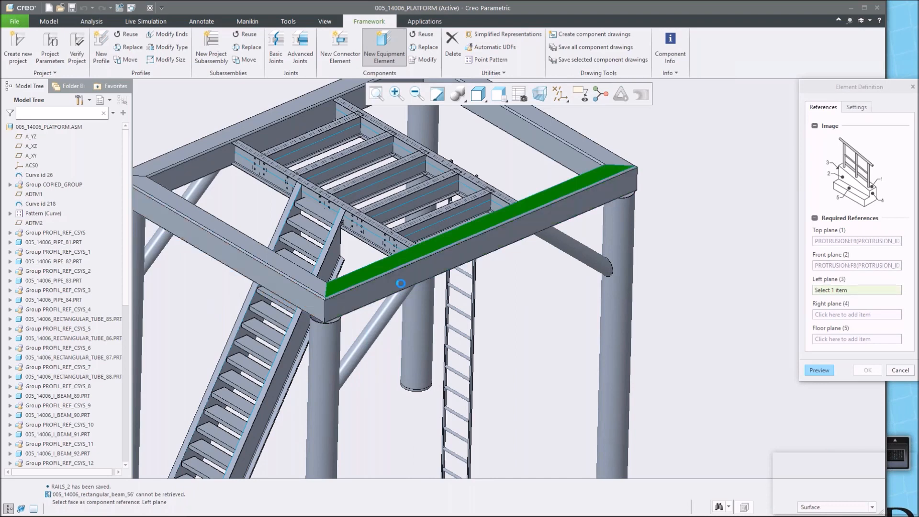
Set the beam's end faces as the rail's left and right planes and a stair tread's top face as floor plane.
{"action": "middle_click_drag", "start_coordinate": [565, 243], "coordinate": [609, 180]}
{"action": "left_click", "coordinate": [607, 190]}
{"action": "left_click", "coordinate": [519, 205]}
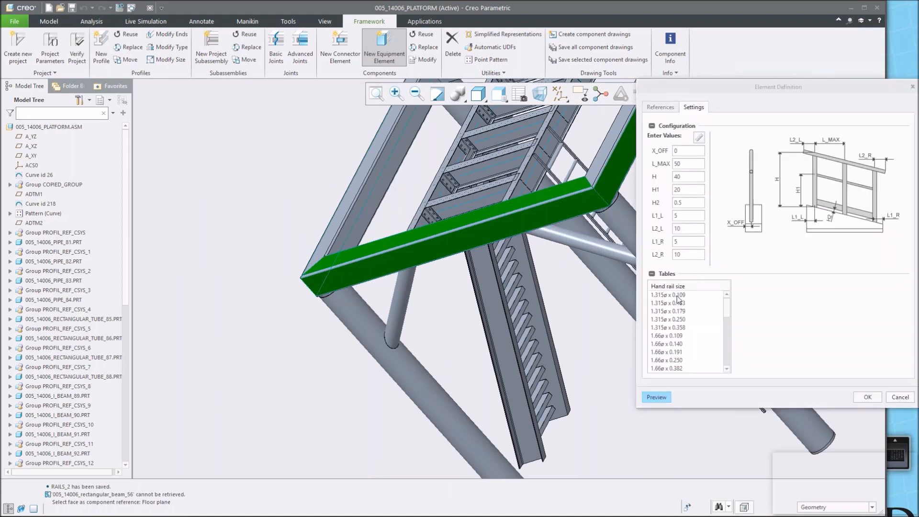
Choose 1.315ø x 0.109 hand and knee rails, 2 x 3/16 foot rail and 1.315ø x 0.109 posts, then confirm the rail.
{"action": "left_click", "coordinate": [717, 293]}
{"action": "left_click", "coordinate": [757, 294]}
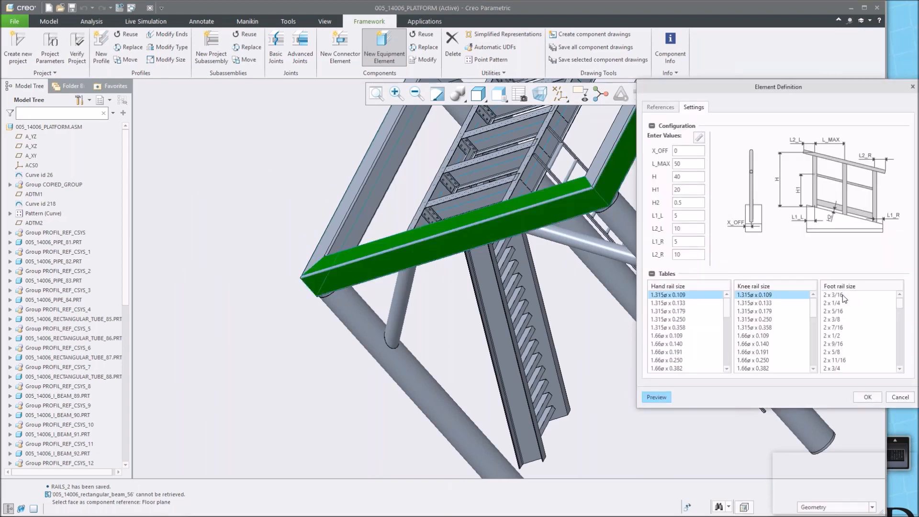
{"action": "left_click", "coordinate": [843, 295]}
{"action": "left_click", "coordinate": [843, 294]}
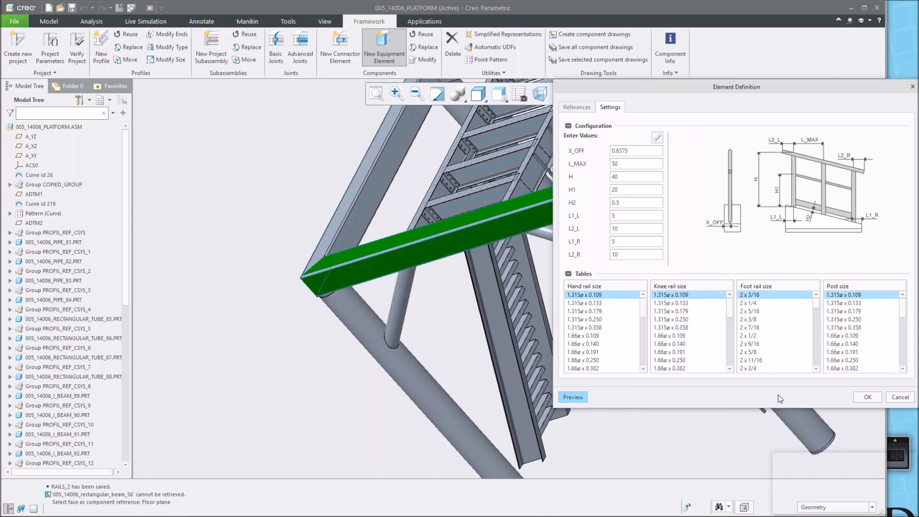
{"action": "left_click", "coordinate": [876, 397]}
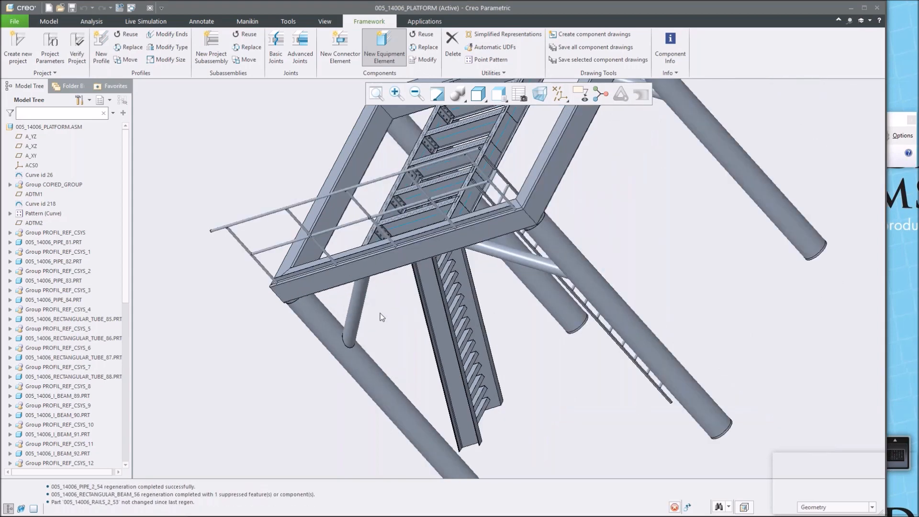
Start a third rail on the edge beam above the stairs, setting its top face as top plane and outer face as front plane.
{"action": "scroll", "coordinate": [402, 301], "scroll_direction": "up", "scroll_amount": 6}
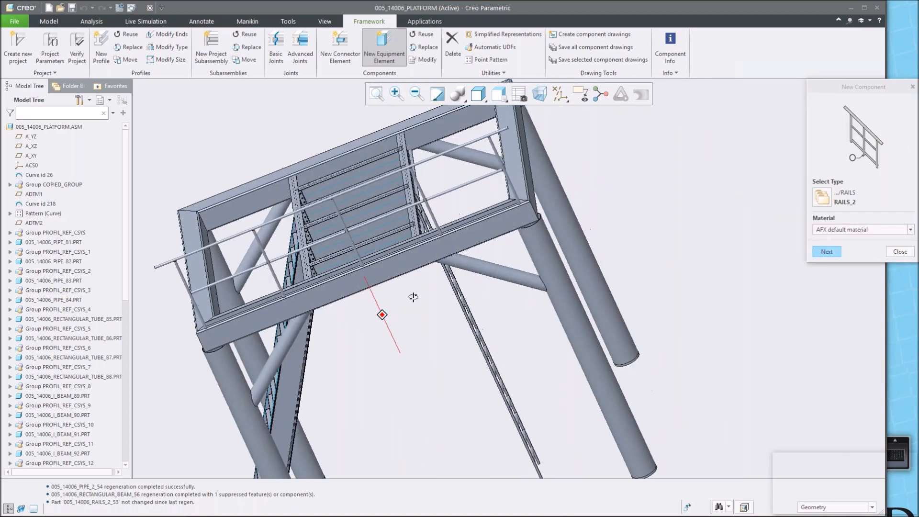
{"action": "scroll", "coordinate": [374, 302], "scroll_direction": "down", "scroll_amount": 6}
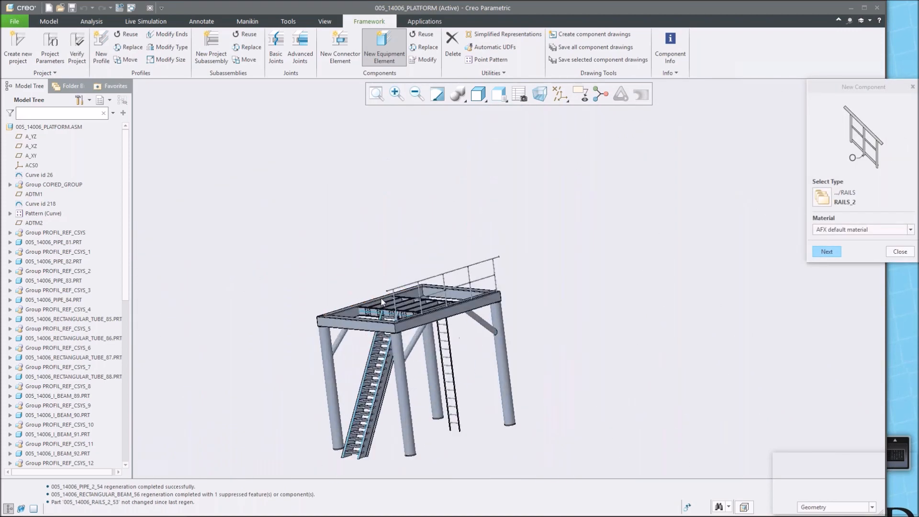
{"action": "left_click", "coordinate": [825, 252]}
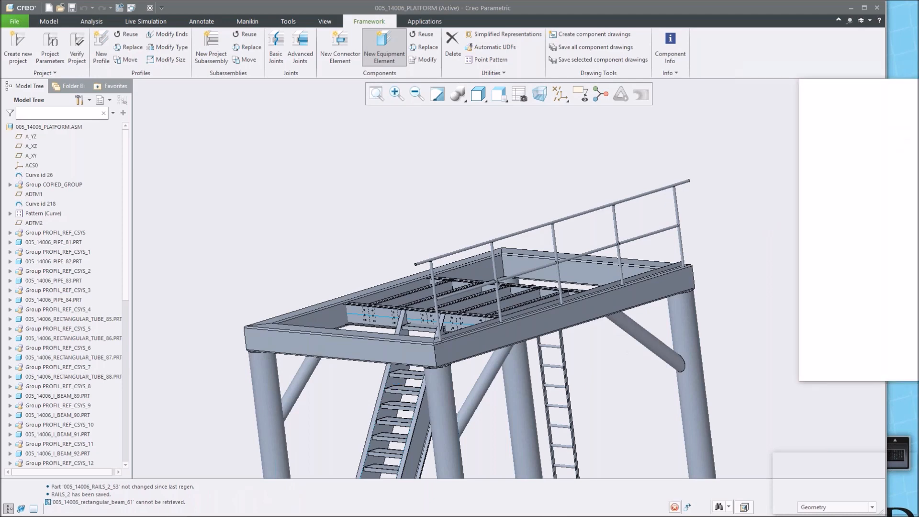
{"action": "scroll", "coordinate": [312, 354], "scroll_direction": "down", "scroll_amount": 2}
{"action": "middle_click_drag", "start_coordinate": [325, 329], "coordinate": [340, 331]}
{"action": "left_click", "coordinate": [340, 331]}
{"action": "left_click", "coordinate": [337, 350]}
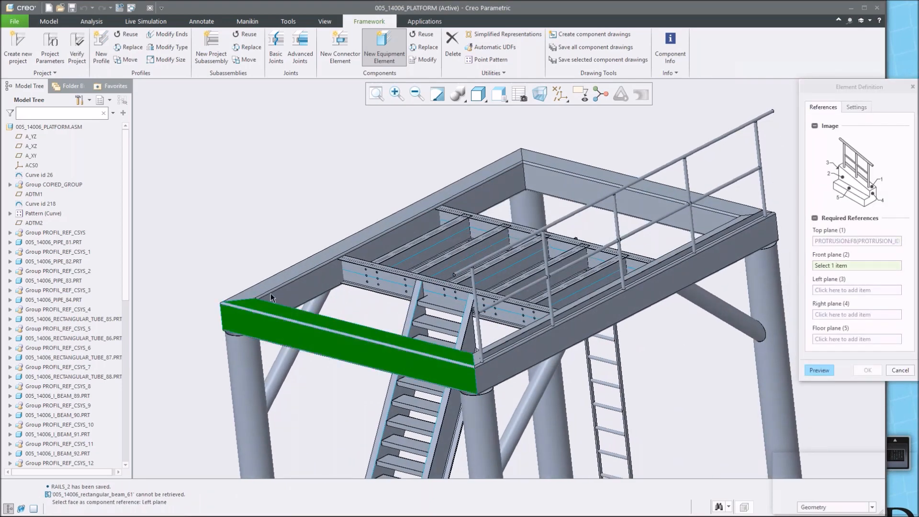
Set the beam's two end faces as the rail's left and right planes and a stair tread's top face as floor plane.
{"action": "middle_click_drag", "start_coordinate": [238, 312], "coordinate": [239, 311]}
{"action": "left_click", "coordinate": [206, 314]}
{"action": "middle_click_drag", "start_coordinate": [417, 324], "coordinate": [421, 325]}
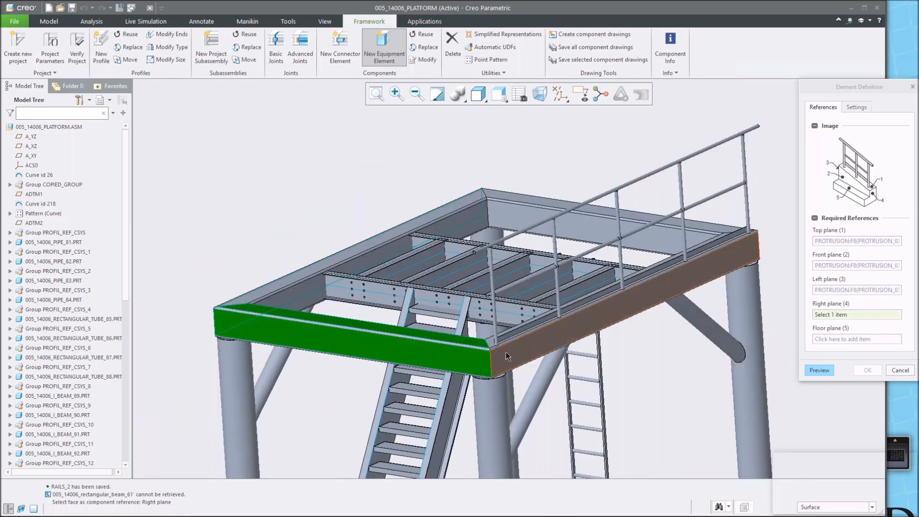
{"action": "left_click", "coordinate": [508, 357]}
{"action": "left_click", "coordinate": [423, 333]}
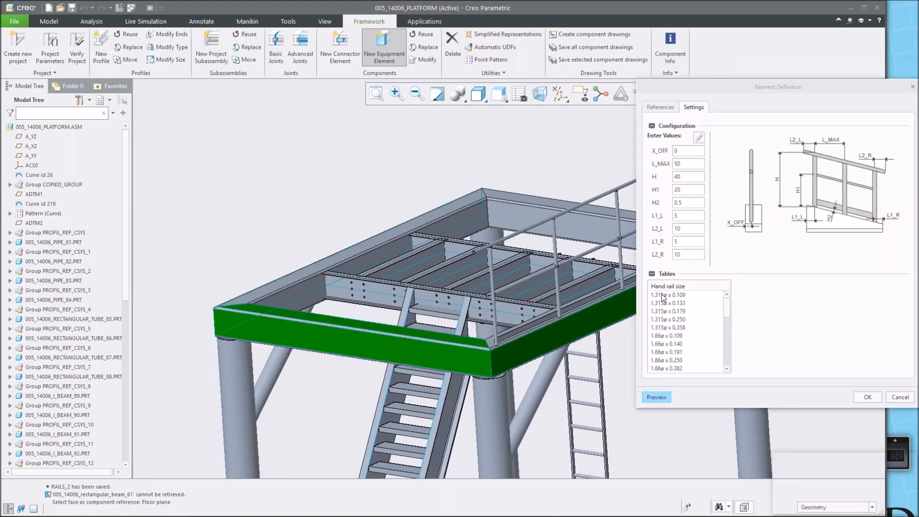
Choose 1.315ø x 0.109 hand and knee rails, 2 x 3/16 foot rail and 1.315ø x 0.109 posts, then confirm the rail.
{"action": "left_click", "coordinate": [663, 295]}
{"action": "left_click", "coordinate": [754, 295]}
{"action": "left_click", "coordinate": [829, 295]}
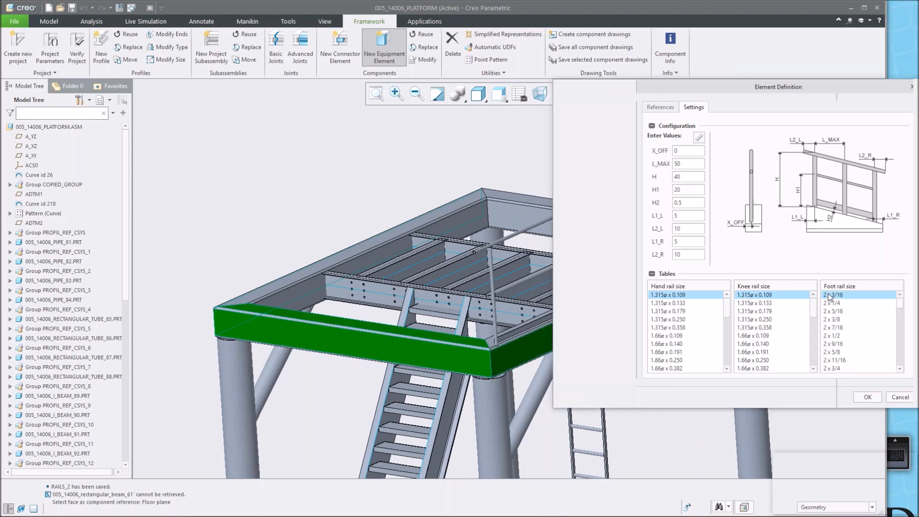
{"action": "left_click", "coordinate": [852, 295]}
{"action": "left_click", "coordinate": [867, 397]}
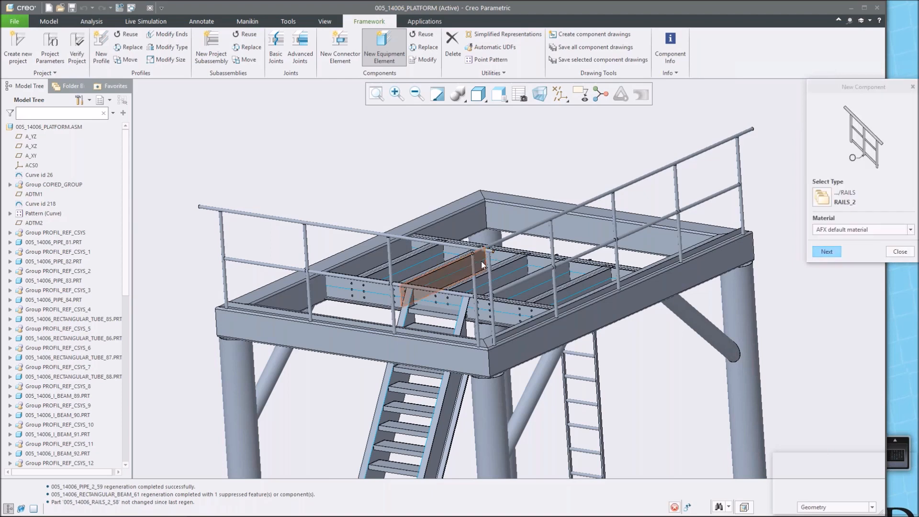
Close the new equipment component dialog.
{"action": "scroll", "coordinate": [481, 261], "scroll_direction": "down", "scroll_amount": 5}
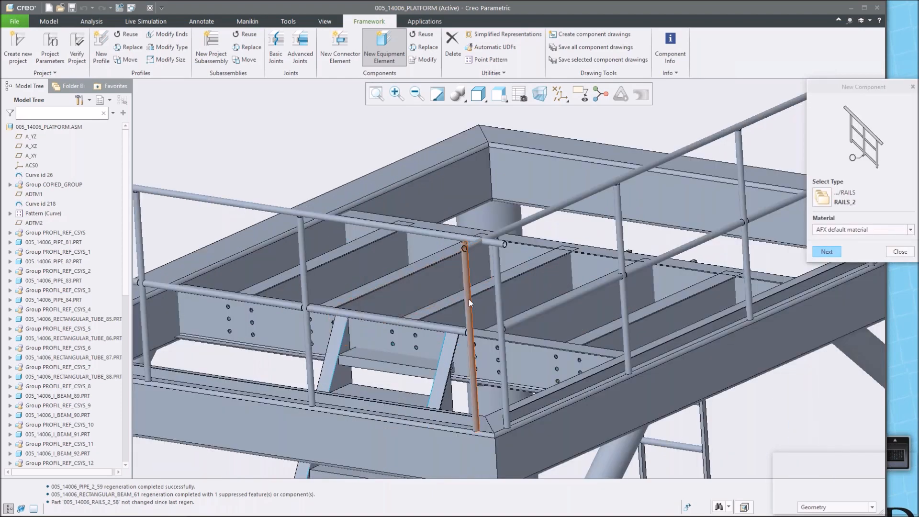
{"action": "mouse_move", "coordinate": [491, 241]}
{"action": "middle_mouse_down"}
{"action": "mouse_move", "coordinate": [499, 256]}
{"action": "mouse_move", "coordinate": [489, 245]}
{"action": "middle_mouse_up"}
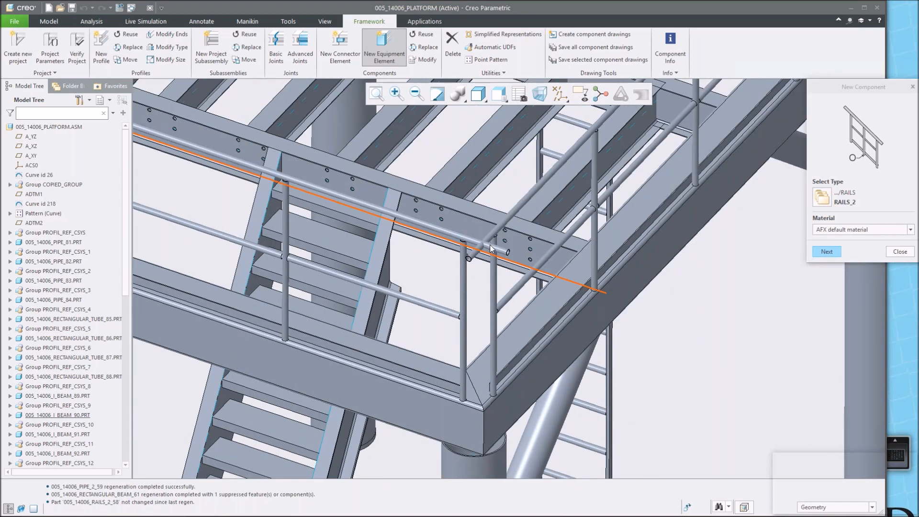
{"action": "left_click", "coordinate": [900, 252]}
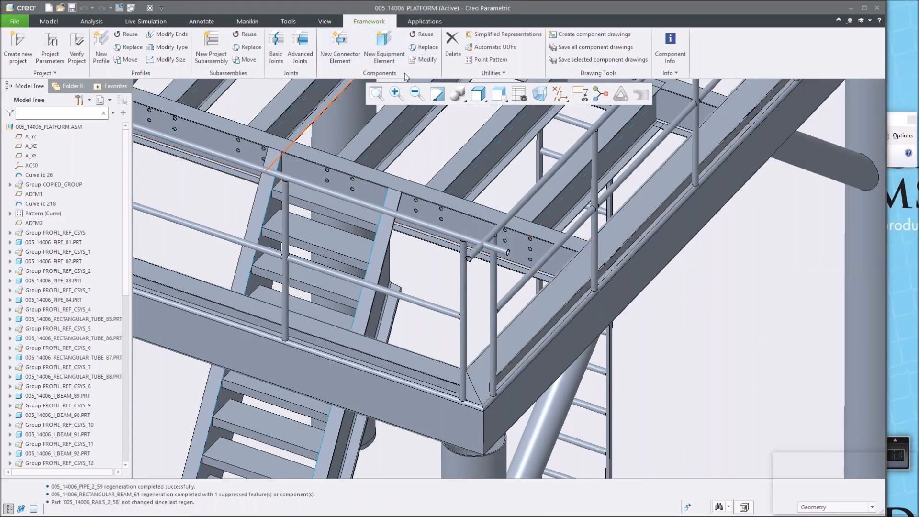
{"action": "left_click", "coordinate": [423, 60]}
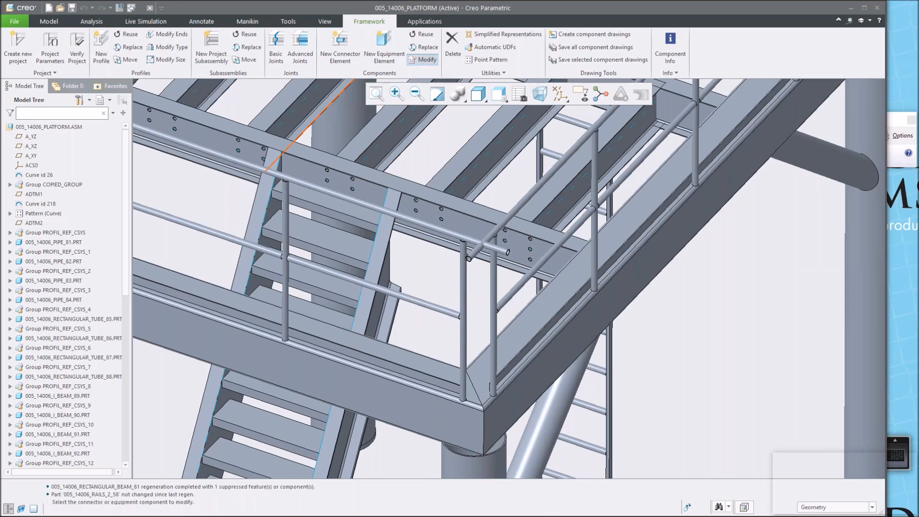
{"action": "left_click", "coordinate": [461, 241]}
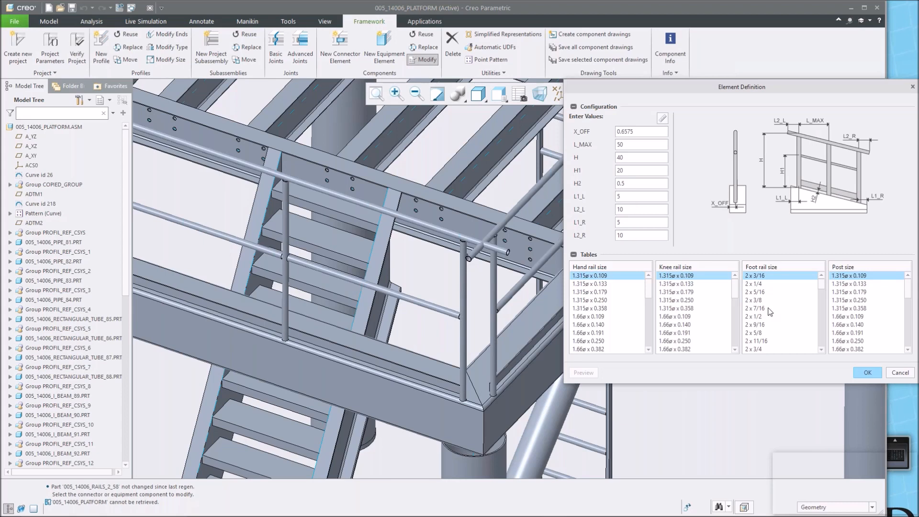
{"action": "left_click", "coordinate": [898, 374]}
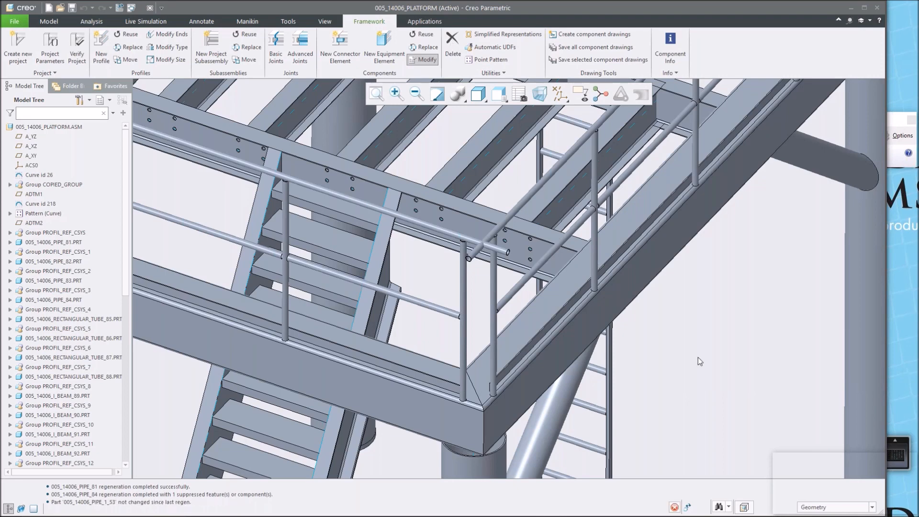
{"action": "left_click", "coordinate": [421, 60]}
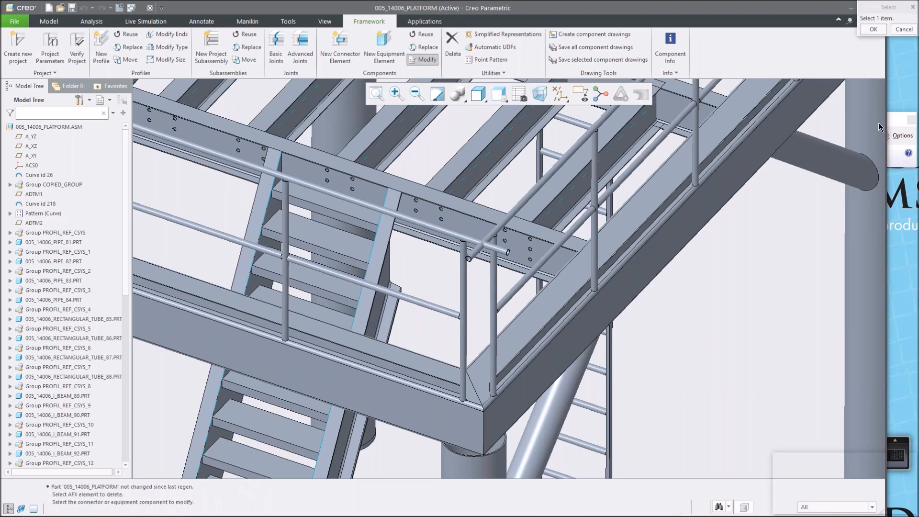
{"action": "left_click", "coordinate": [903, 29]}
{"action": "left_click_drag", "start_coordinate": [871, 120], "coordinate": [918, 120]}
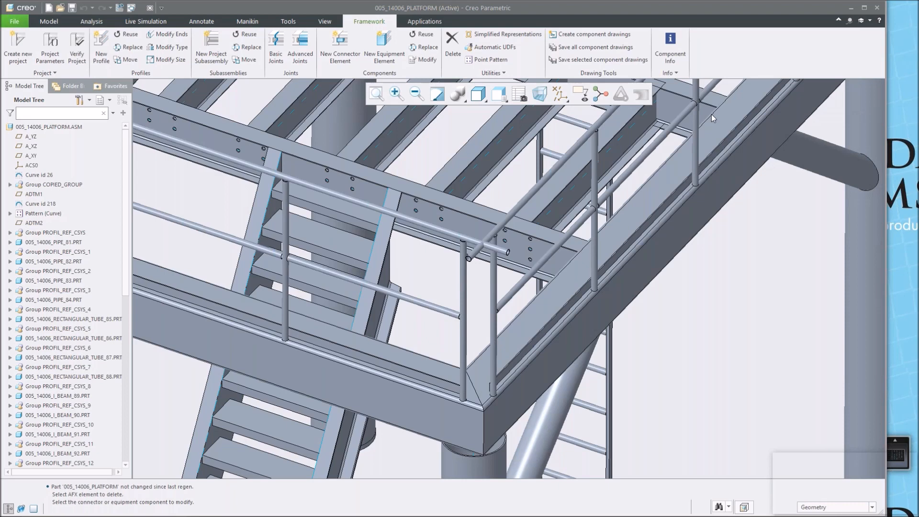
{"action": "left_click", "coordinate": [454, 53]}
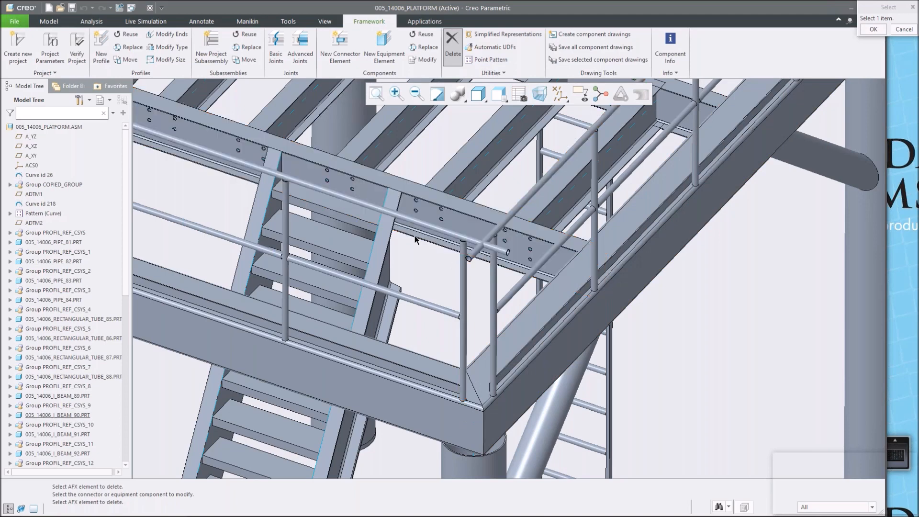
{"action": "left_click", "coordinate": [904, 29]}
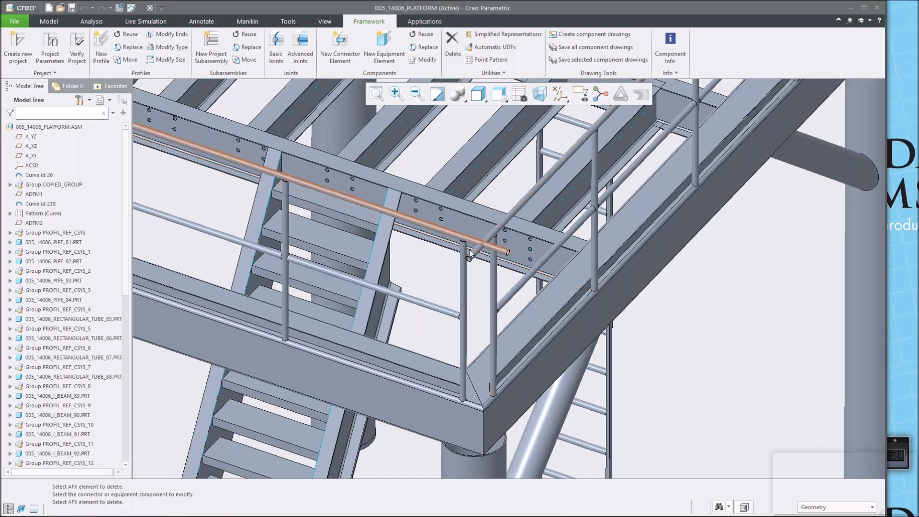
Join the new rail's handrail end to the adjacent platform handrail at the corner with a basic joint.
{"action": "left_click", "coordinate": [276, 48]}
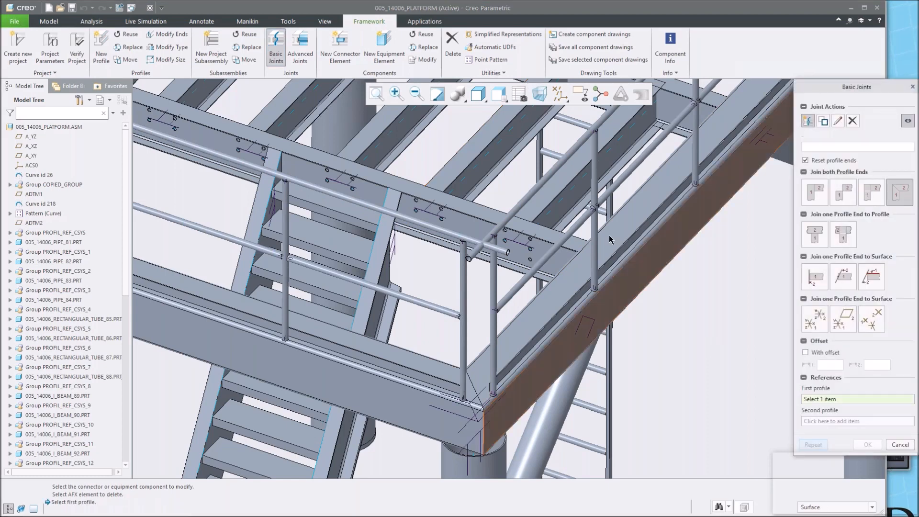
{"action": "left_click", "coordinate": [508, 224]}
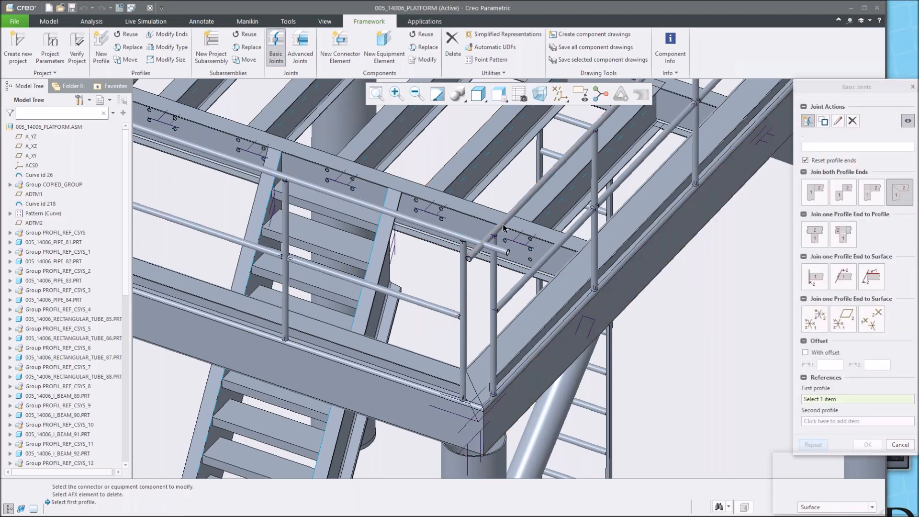
{"action": "left_click", "coordinate": [474, 240]}
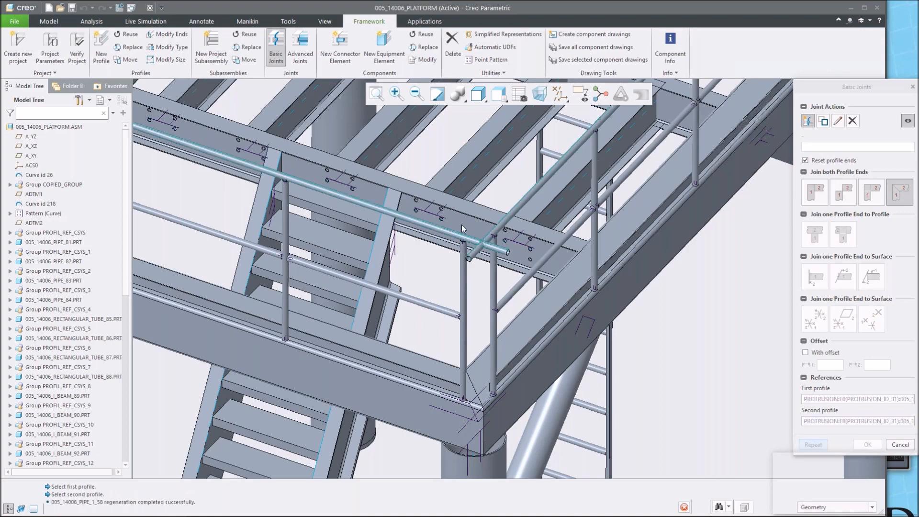
{"action": "scroll", "coordinate": [475, 237], "scroll_direction": "down", "scroll_amount": 1}
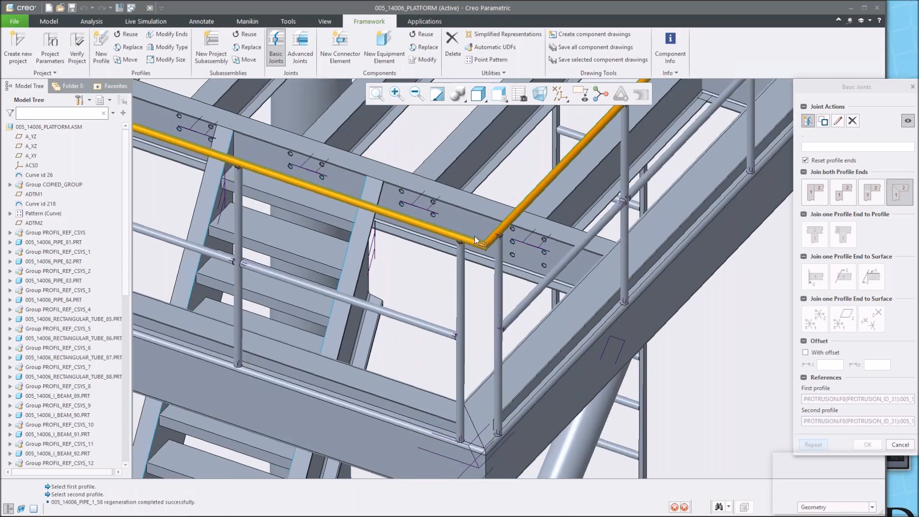
{"action": "scroll", "coordinate": [475, 237], "scroll_direction": "up", "scroll_amount": 3}
{"action": "middle_click_drag", "start_coordinate": [475, 236], "coordinate": [524, 260]}
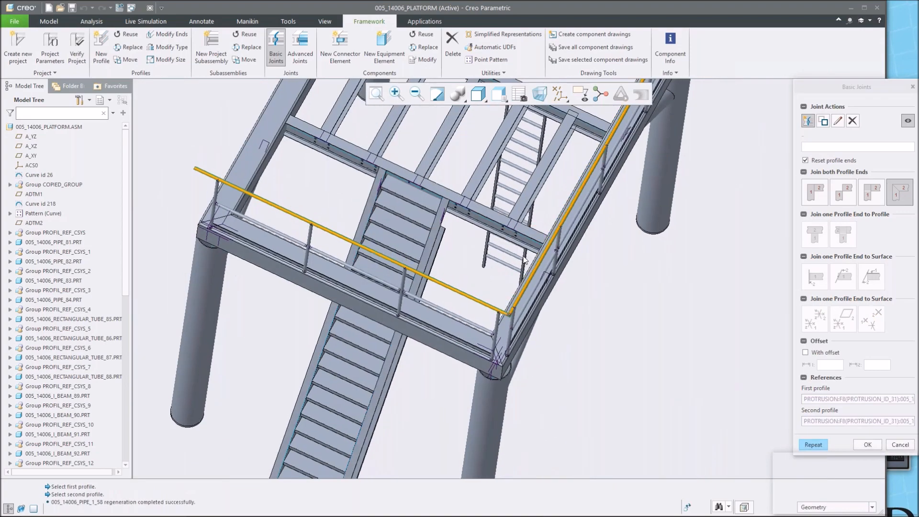
{"action": "left_click", "coordinate": [868, 445]}
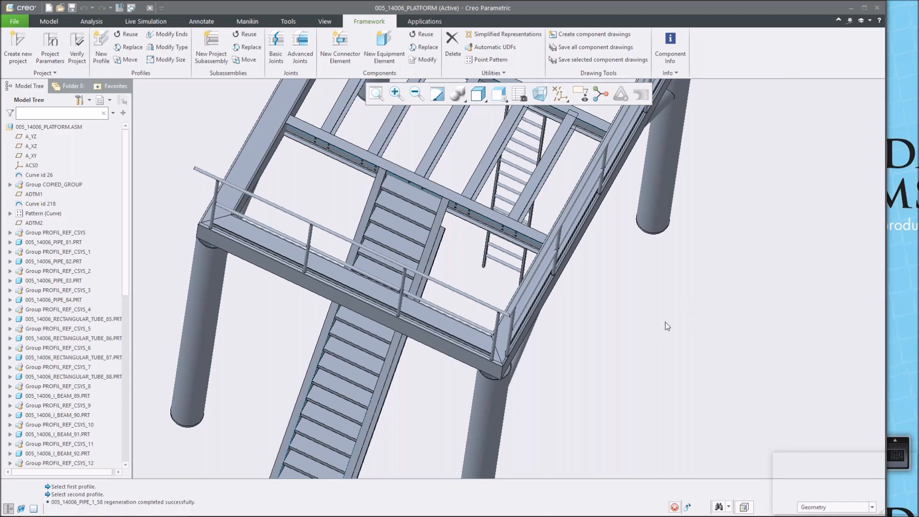
Start a new LADDER_CAGE_1 equipment element from the steel construction inch ladders library.
{"action": "scroll", "coordinate": [666, 323], "scroll_direction": "down", "scroll_amount": 5}
{"action": "middle_click_drag", "start_coordinate": [665, 322], "coordinate": [647, 344]}
{"action": "scroll", "coordinate": [648, 343], "scroll_direction": "up", "scroll_amount": 4}
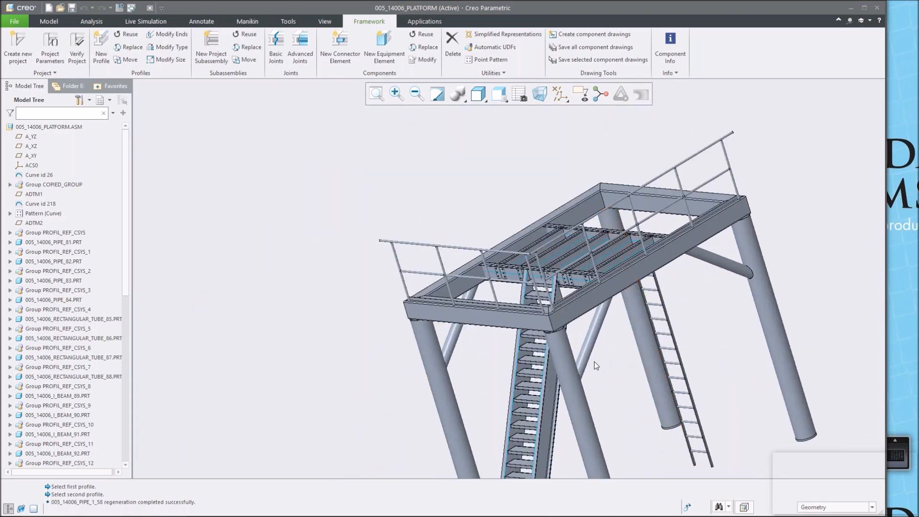
{"action": "mouse_move", "coordinate": [680, 341]}
{"action": "middle_mouse_down"}
{"action": "mouse_move", "coordinate": [697, 271]}
{"action": "mouse_move", "coordinate": [702, 333]}
{"action": "mouse_move", "coordinate": [779, 278]}
{"action": "mouse_move", "coordinate": [703, 256]}
{"action": "mouse_move", "coordinate": [595, 257]}
{"action": "middle_mouse_up"}
{"action": "mouse_move", "coordinate": [710, 212]}
{"action": "middle_mouse_down"}
{"action": "mouse_move", "coordinate": [694, 249]}
{"action": "mouse_move", "coordinate": [700, 228]}
{"action": "mouse_move", "coordinate": [565, 384]}
{"action": "middle_mouse_up"}
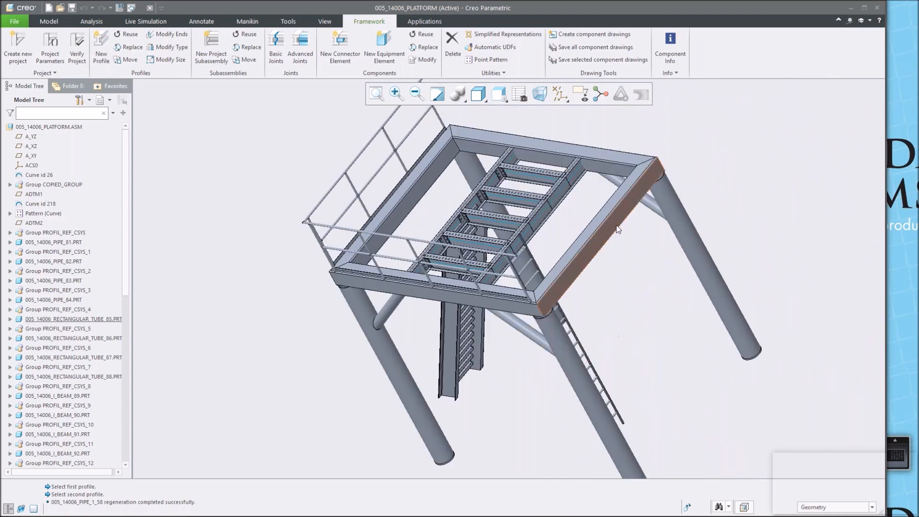
{"action": "left_click", "coordinate": [384, 45]}
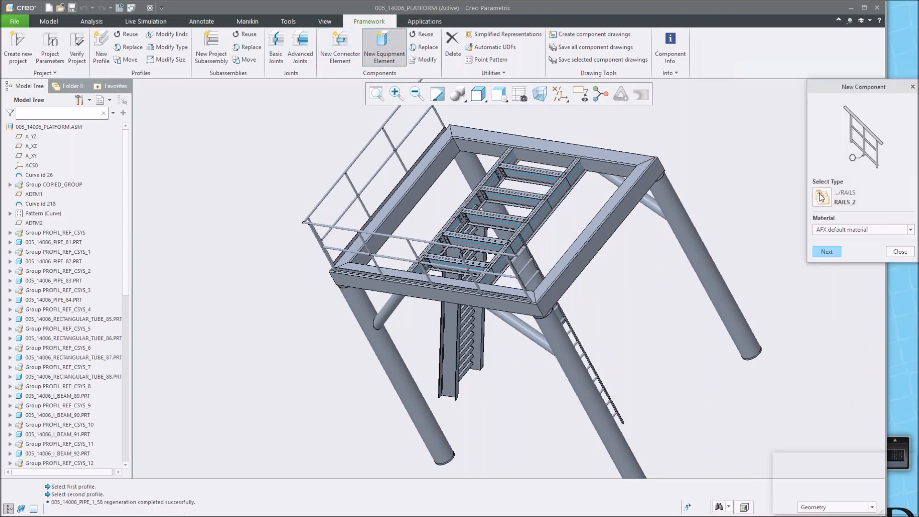
{"action": "left_click", "coordinate": [821, 194]}
{"action": "left_click", "coordinate": [469, 144]}
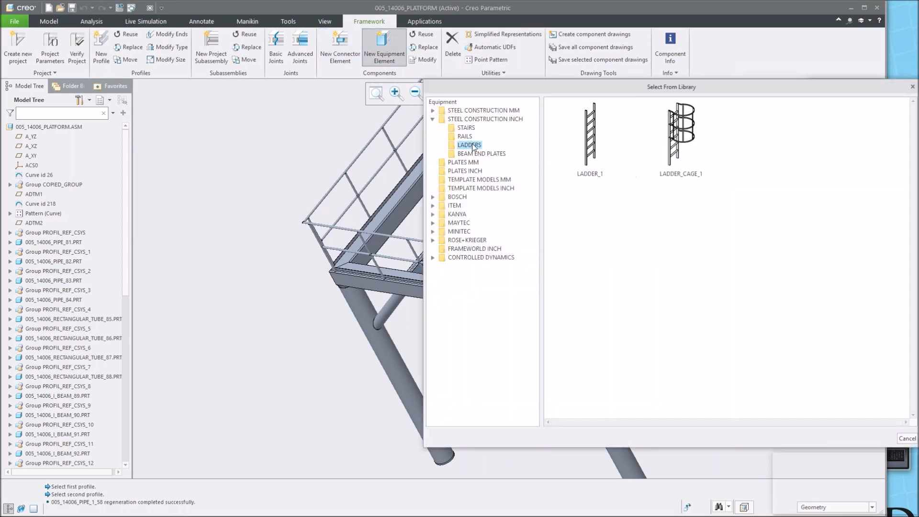
{"action": "double_click", "coordinate": [681, 134]}
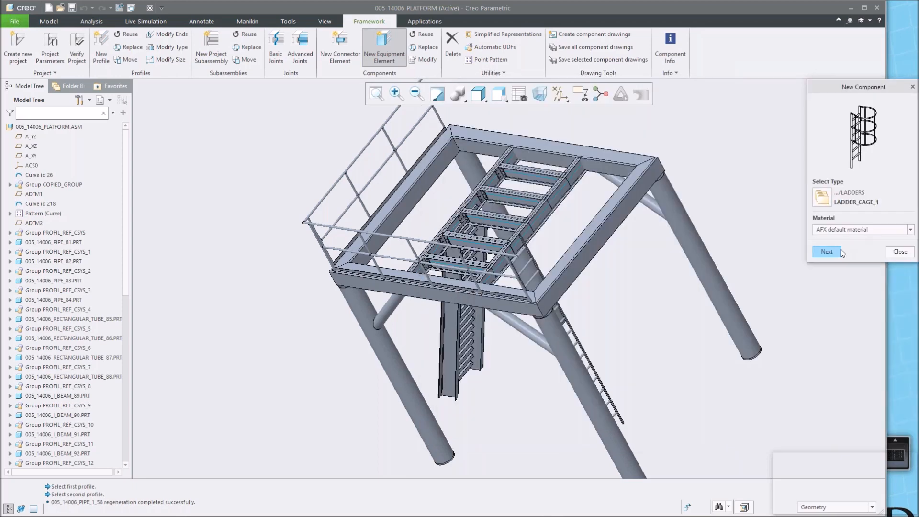
{"action": "left_click", "coordinate": [832, 254]}
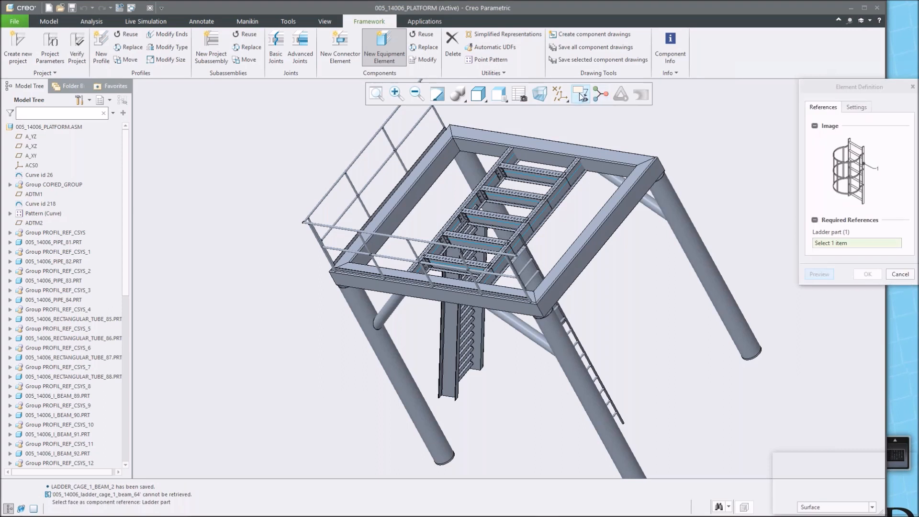
Select the ladder's side rail as the ladder part reference and preview the cage.
{"action": "left_click", "coordinate": [597, 93]}
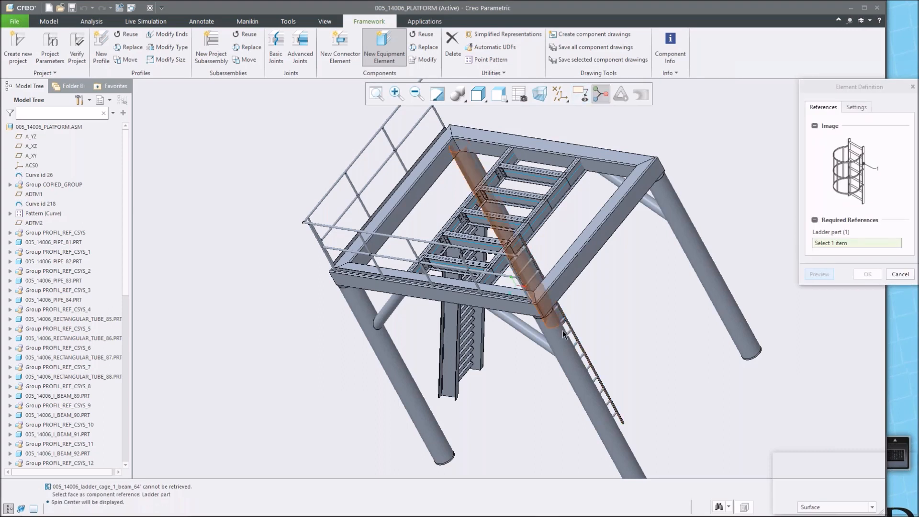
{"action": "left_click", "coordinate": [578, 342]}
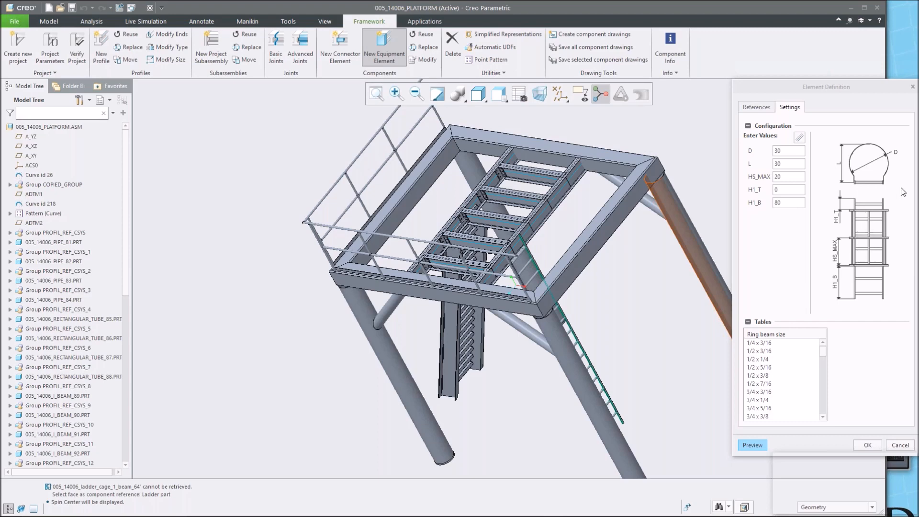
{"action": "left_click", "coordinate": [744, 446]}
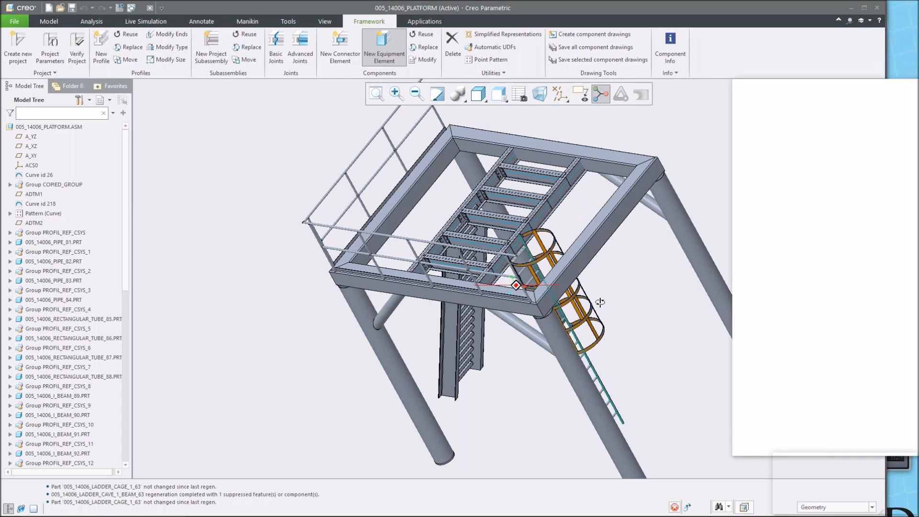
{"action": "mouse_move", "coordinate": [600, 302]}
{"action": "middle_mouse_down"}
{"action": "mouse_move", "coordinate": [622, 273]}
{"action": "mouse_move", "coordinate": [604, 297]}
{"action": "mouse_move", "coordinate": [615, 311]}
{"action": "mouse_move", "coordinate": [606, 320]}
{"action": "mouse_move", "coordinate": [620, 314]}
{"action": "middle_mouse_up"}
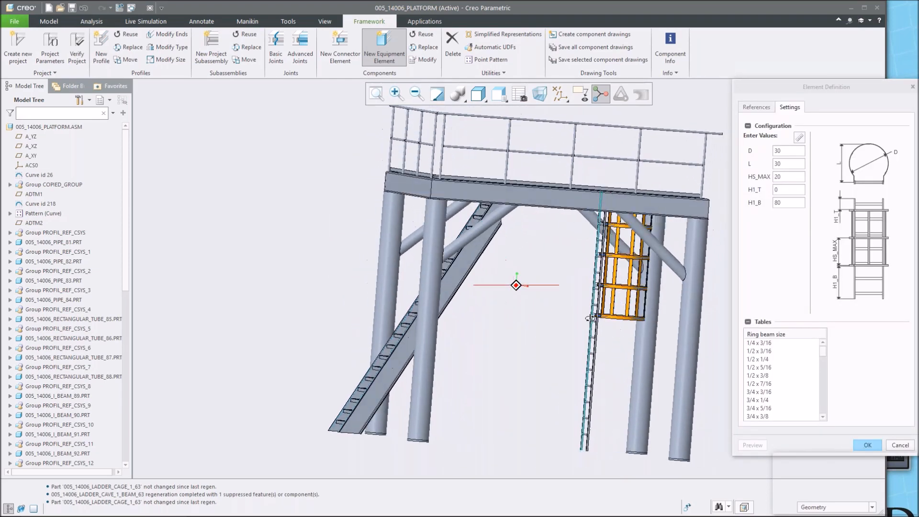
Choose 1/2 x 3/16 ring beams and 1/4 x 3/16 beams, preview, and confirm the ladder cage.
{"action": "left_click", "coordinate": [758, 353]}
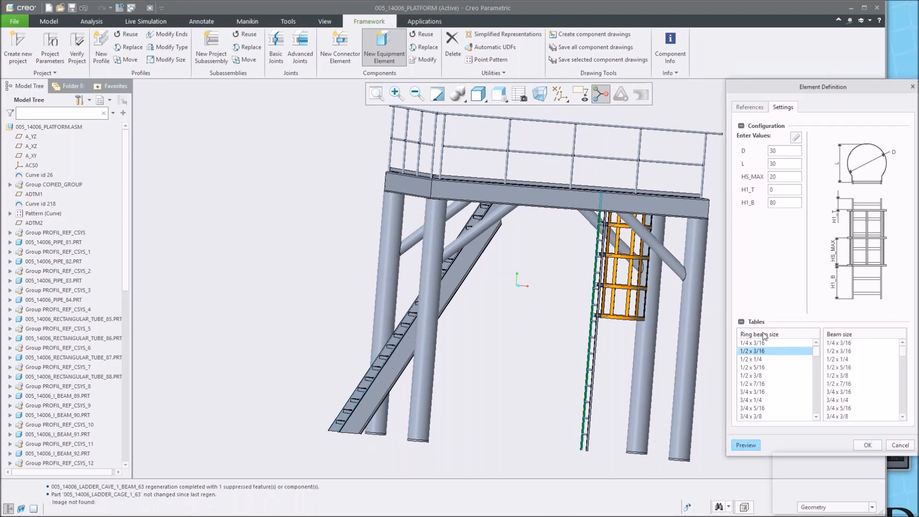
{"action": "left_click", "coordinate": [840, 344]}
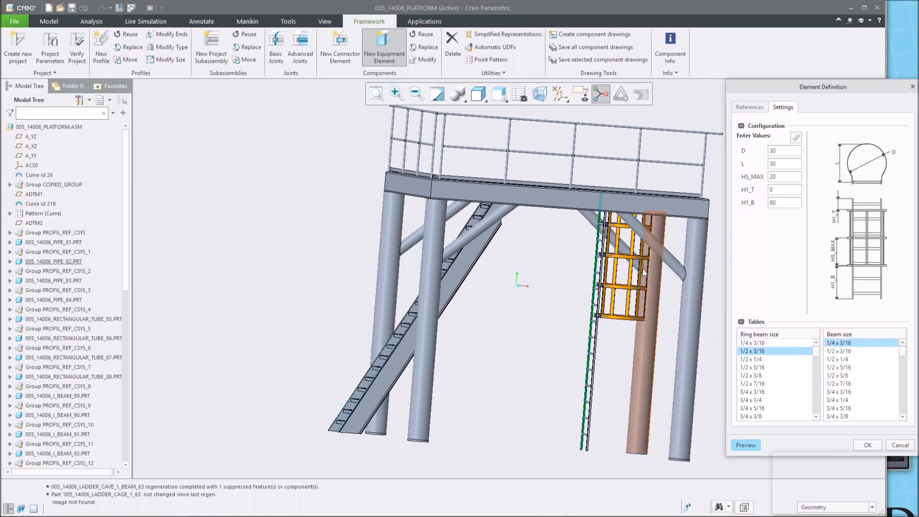
{"action": "left_click", "coordinate": [751, 448]}
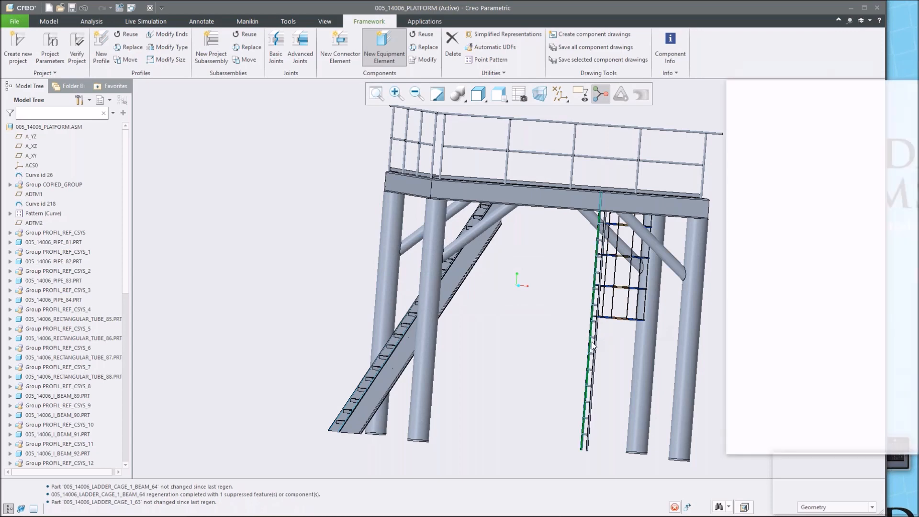
{"action": "middle_click_drag", "start_coordinate": [592, 346], "coordinate": [639, 359]}
{"action": "left_click", "coordinate": [864, 441]}
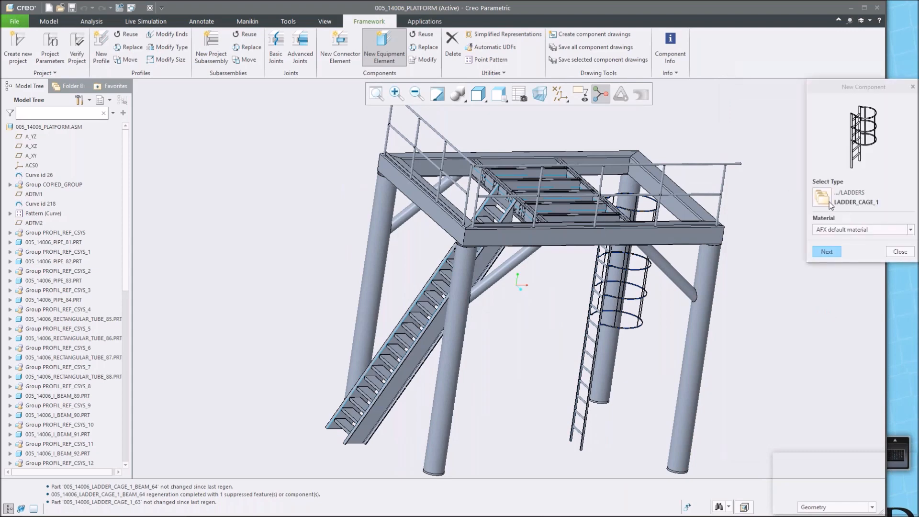
Start a new RAILS_2 equipment element from the steel construction inch rails library.
{"action": "left_click", "coordinate": [828, 204]}
{"action": "scroll", "coordinate": [288, 334], "scroll_direction": "up", "scroll_amount": 4}
{"action": "scroll", "coordinate": [371, 316], "scroll_direction": "down", "scroll_amount": 3}
{"action": "middle_click_drag", "start_coordinate": [371, 314], "coordinate": [334, 320], "text": "shift"}
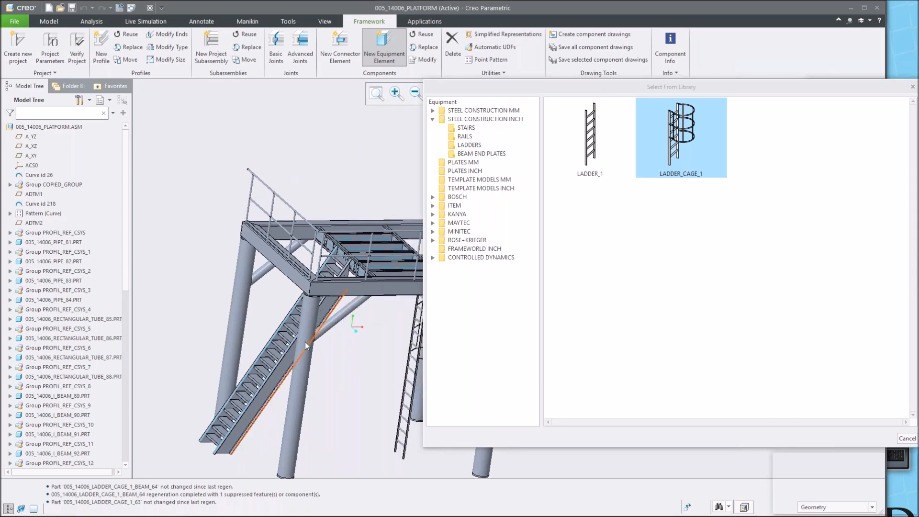
{"action": "left_click", "coordinate": [555, 144]}
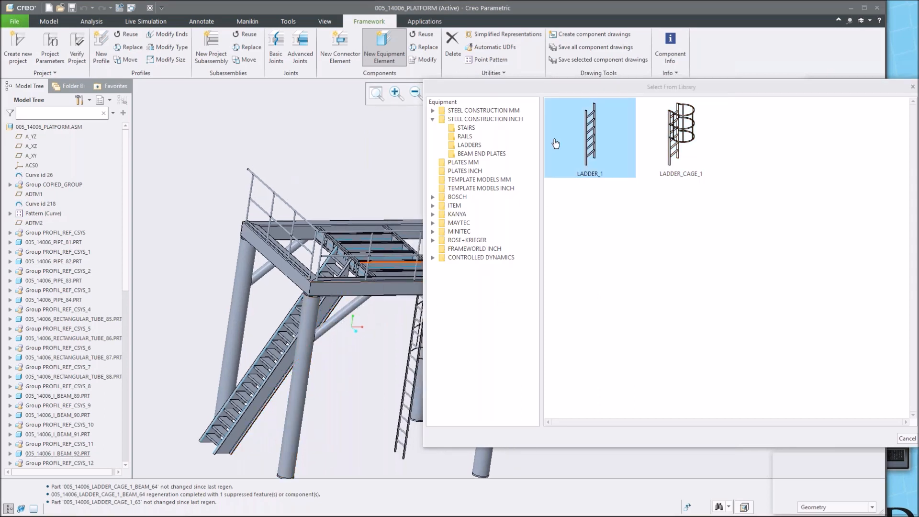
{"action": "left_click", "coordinate": [465, 137]}
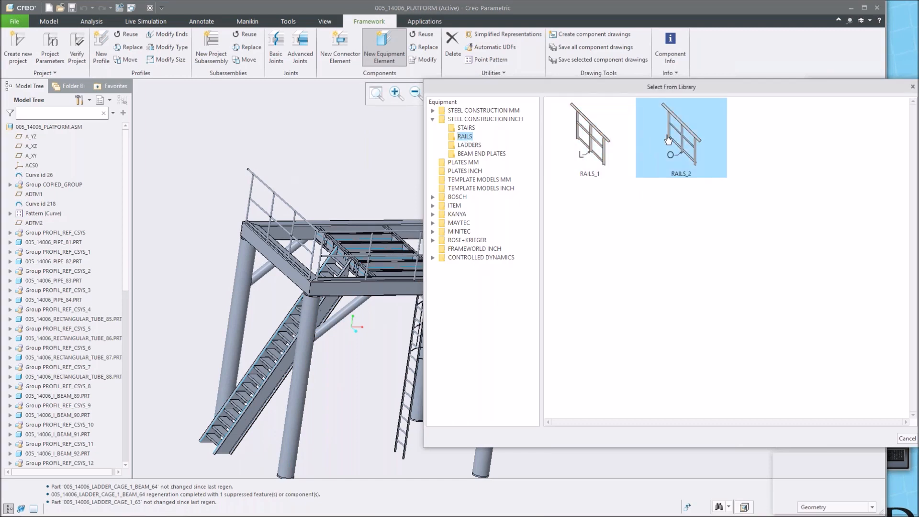
{"action": "double_click", "coordinate": [669, 136]}
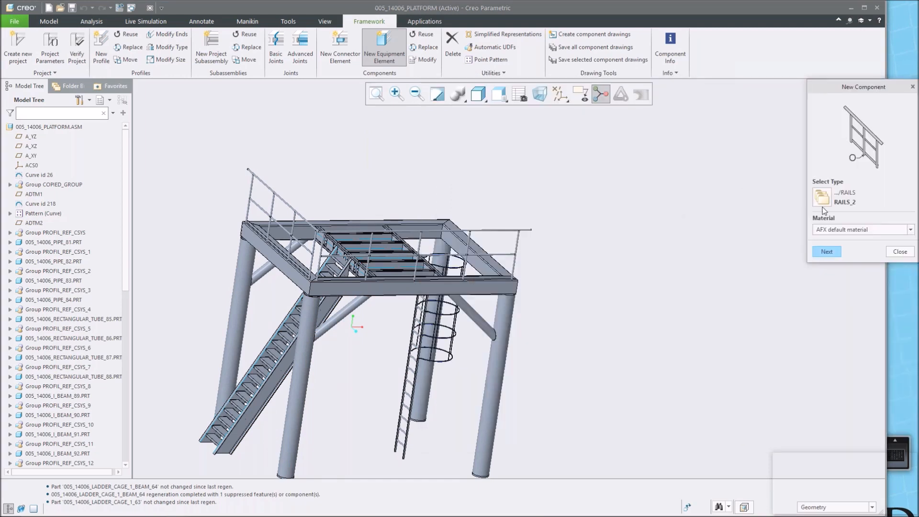
{"action": "left_click", "coordinate": [827, 252]}
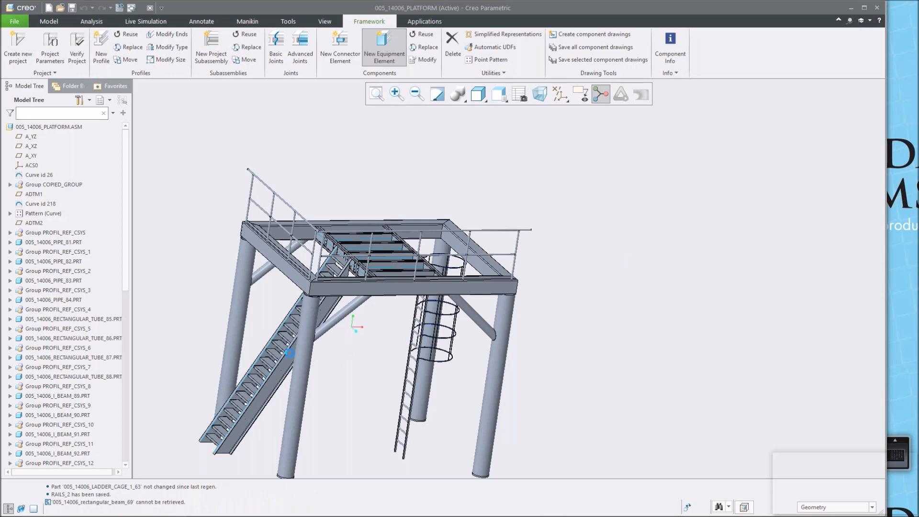
Select faces of the stair stringer as the rail's top plane and front plane references.
{"action": "middle_click_drag", "start_coordinate": [274, 356], "coordinate": [432, 390]}
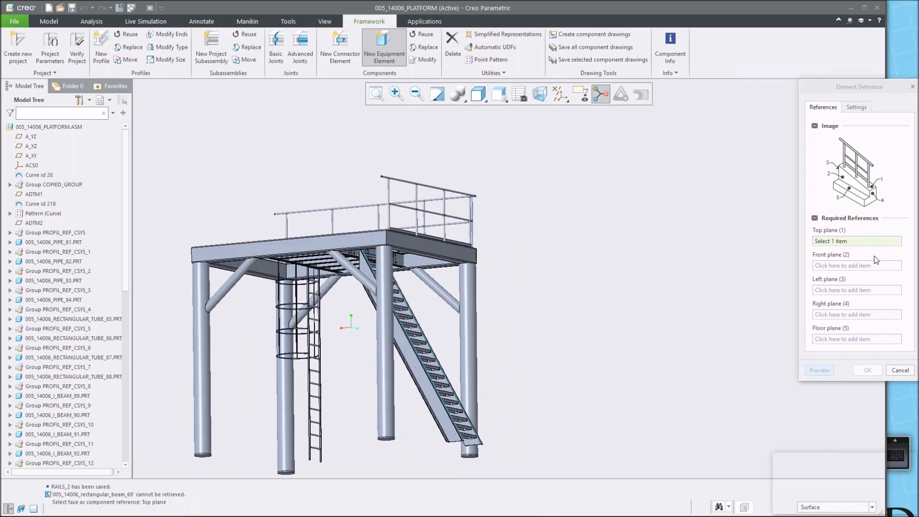
{"action": "scroll", "coordinate": [380, 355], "scroll_direction": "down", "scroll_amount": 8}
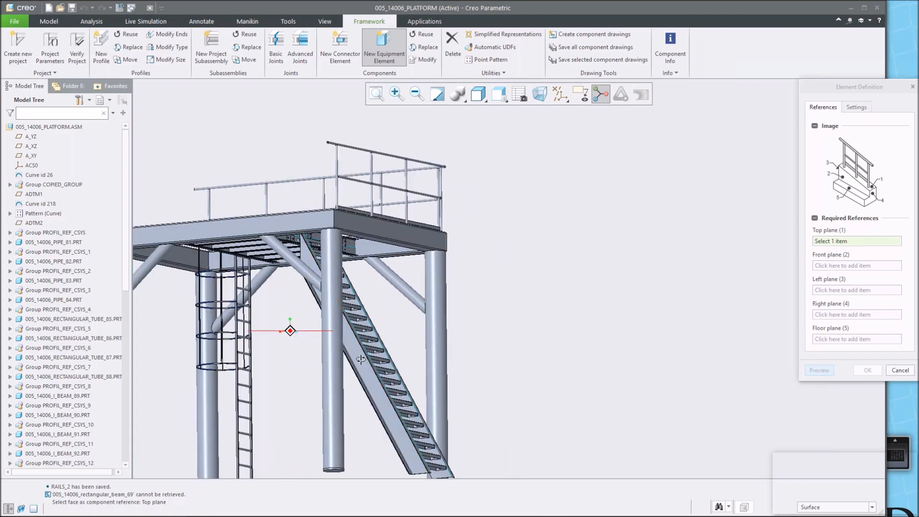
{"action": "scroll", "coordinate": [338, 368], "scroll_direction": "down", "scroll_amount": 3}
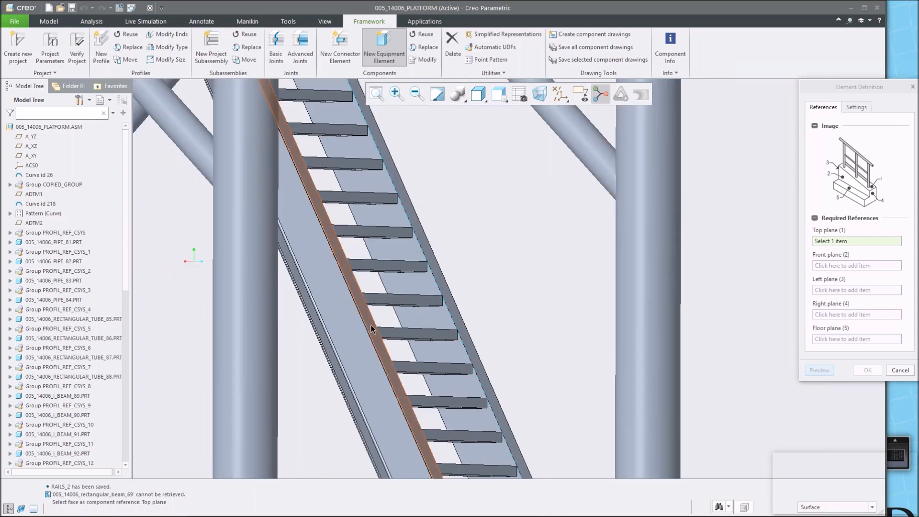
{"action": "left_click", "coordinate": [371, 330]}
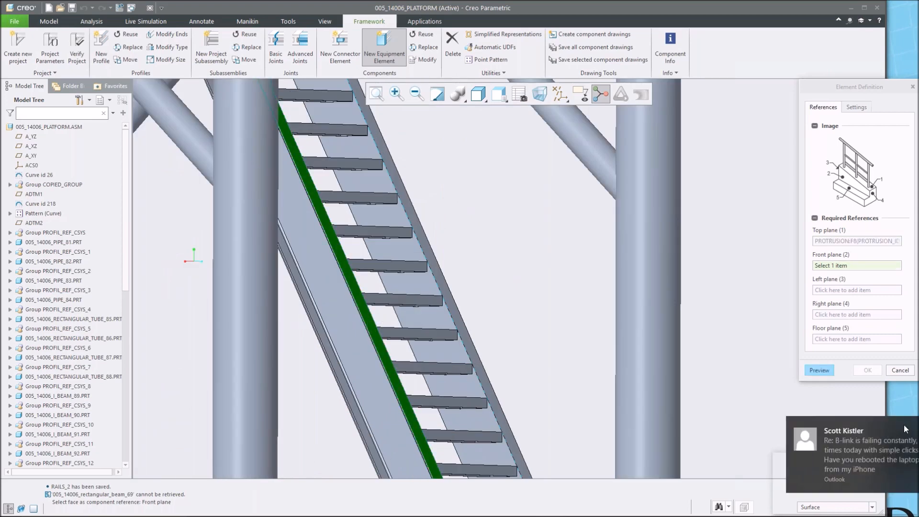
{"action": "scroll", "coordinate": [378, 369], "scroll_direction": "down", "scroll_amount": 5}
{"action": "left_click", "coordinate": [381, 338]}
Select further stair stringer faces as the rail's left plane and right plane references.
{"action": "scroll", "coordinate": [381, 339], "scroll_direction": "up", "scroll_amount": 5}
{"action": "scroll", "coordinate": [382, 339], "scroll_direction": "up", "scroll_amount": 4}
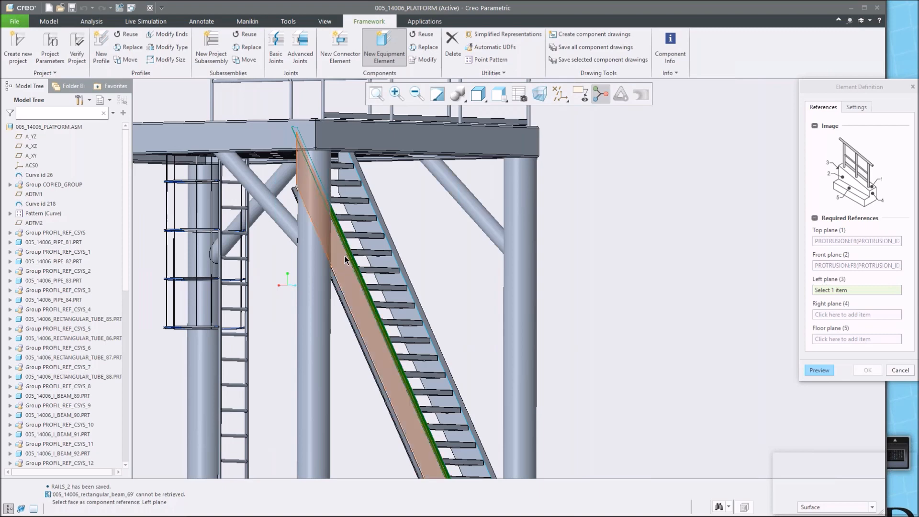
{"action": "middle_click_drag", "start_coordinate": [362, 251], "coordinate": [330, 184]}
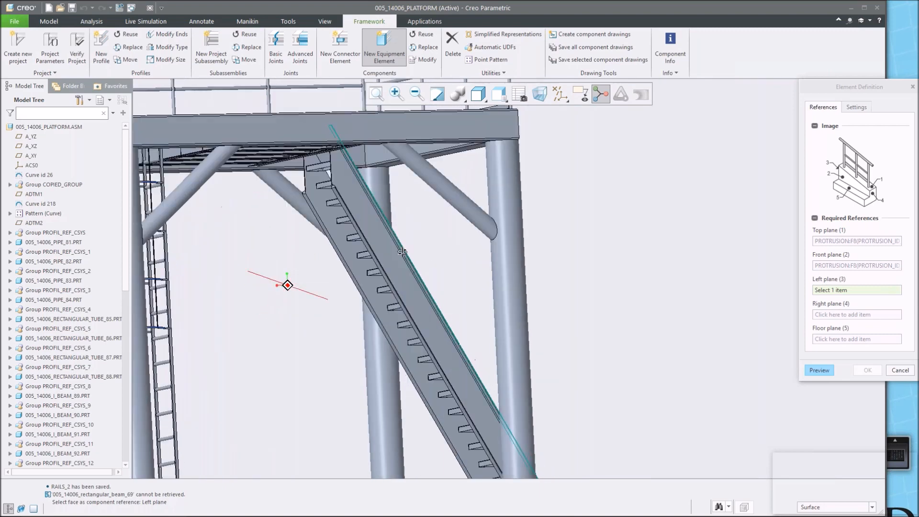
{"action": "scroll", "coordinate": [329, 182], "scroll_direction": "down", "scroll_amount": 4}
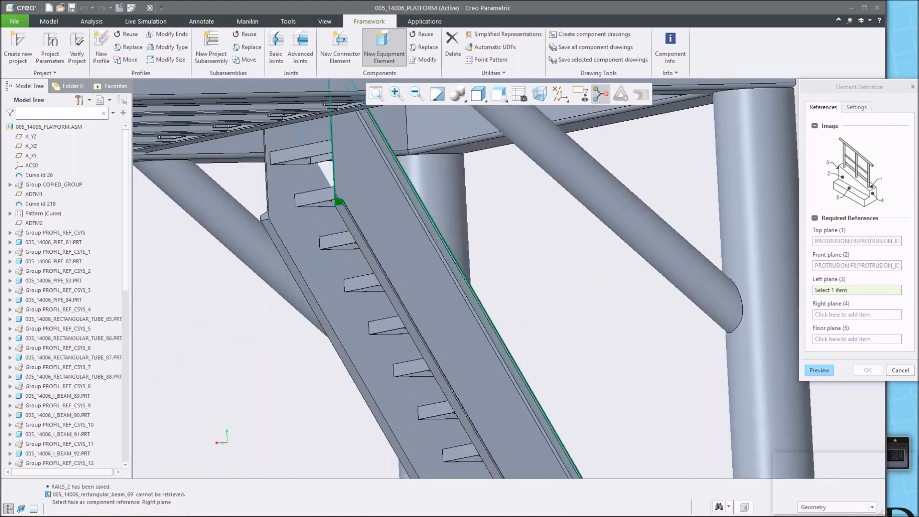
{"action": "left_click", "coordinate": [337, 201]}
{"action": "scroll", "coordinate": [337, 202], "scroll_direction": "up", "scroll_amount": 5}
{"action": "middle_click_drag", "start_coordinate": [456, 354], "coordinate": [426, 292]}
{"action": "scroll", "coordinate": [486, 421], "scroll_direction": "up", "scroll_amount": 1}
{"action": "scroll", "coordinate": [484, 422], "scroll_direction": "down", "scroll_amount": 3}
{"action": "scroll", "coordinate": [429, 381], "scroll_direction": "up", "scroll_amount": 5}
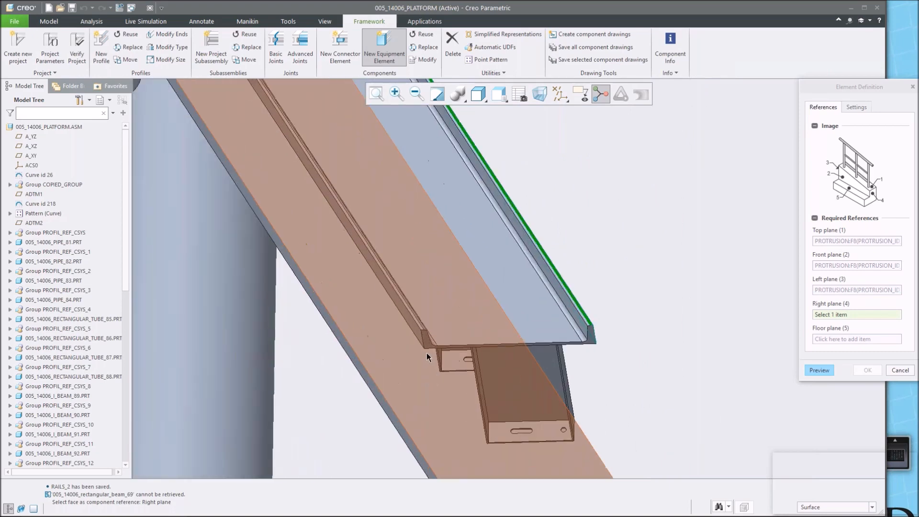
{"action": "left_click", "coordinate": [467, 326]}
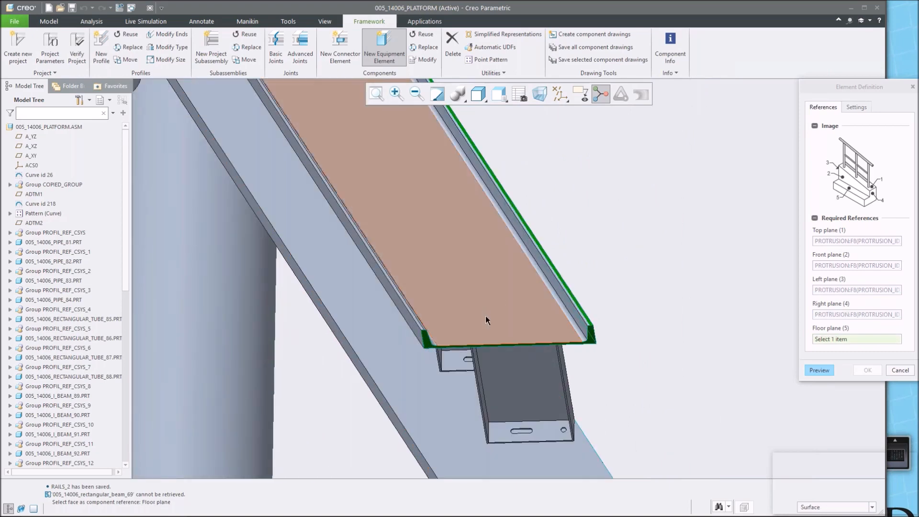
Turn on datum plane display and pick the A_XZ ground datum plane as the floor plane reference.
{"action": "scroll", "coordinate": [487, 313], "scroll_direction": "down", "scroll_amount": 5}
{"action": "middle_click_drag", "start_coordinate": [489, 312], "coordinate": [543, 339]}
{"action": "scroll", "coordinate": [543, 340], "scroll_direction": "down", "scroll_amount": 6}
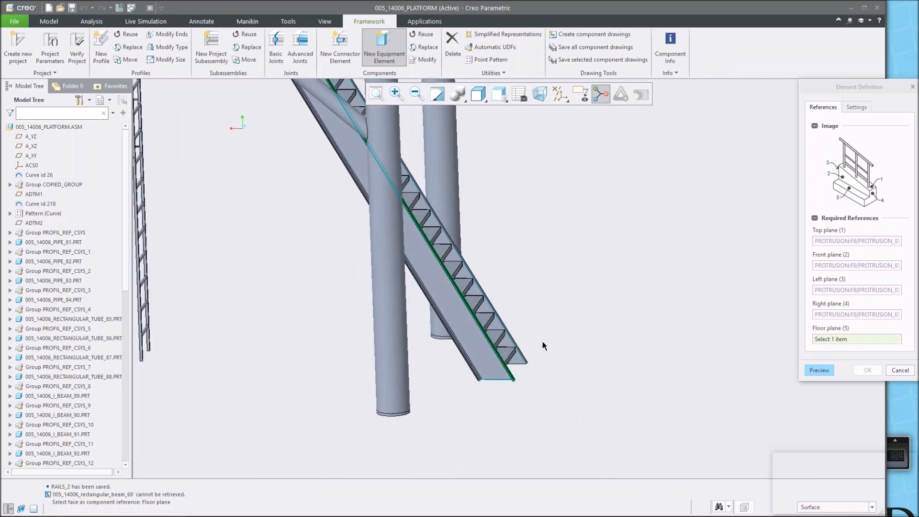
{"action": "scroll", "coordinate": [549, 299], "scroll_direction": "up", "scroll_amount": 3}
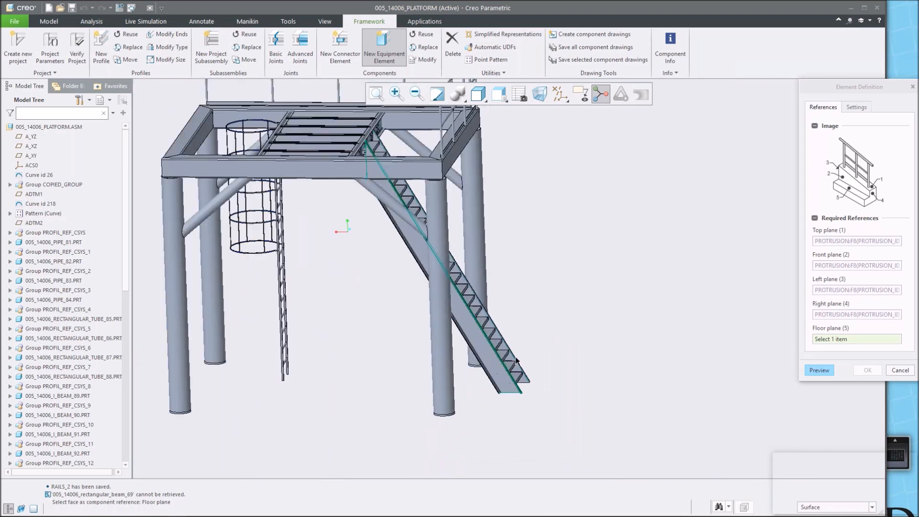
{"action": "left_click", "coordinate": [561, 99]}
{"action": "left_click", "coordinate": [578, 151]}
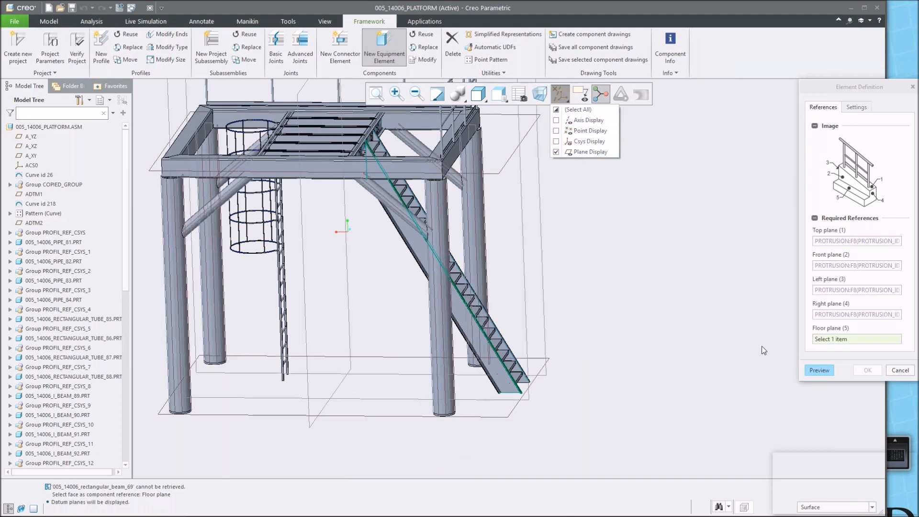
{"action": "left_click", "coordinate": [722, 357]}
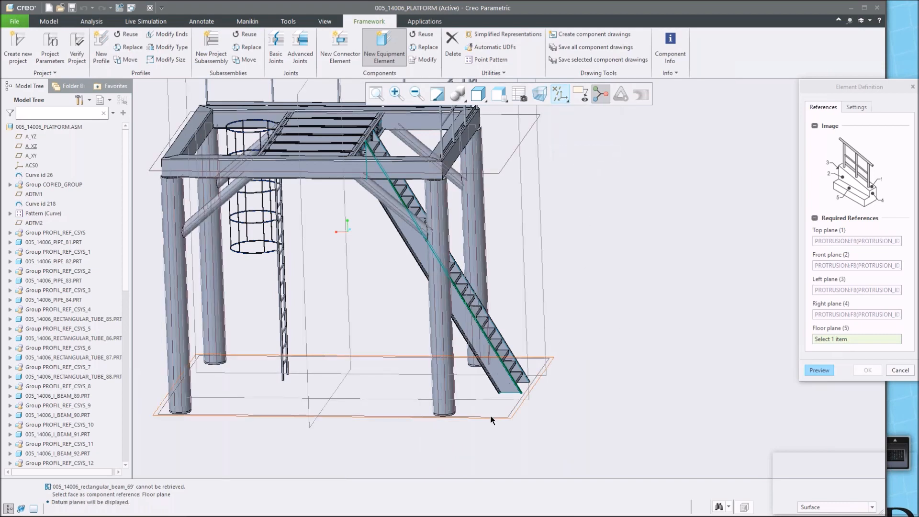
{"action": "left_click", "coordinate": [527, 401]}
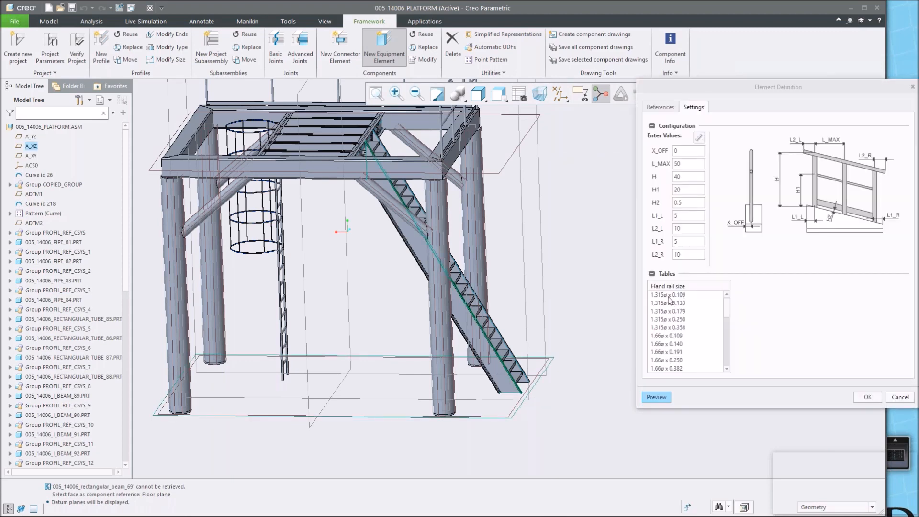
Choose 1.315ø x 0.109 hand rail, knee rail and post sizes and a 2 x 3/16 foot rail, then preview.
{"action": "left_click", "coordinate": [668, 295]}
{"action": "left_click", "coordinate": [755, 295]}
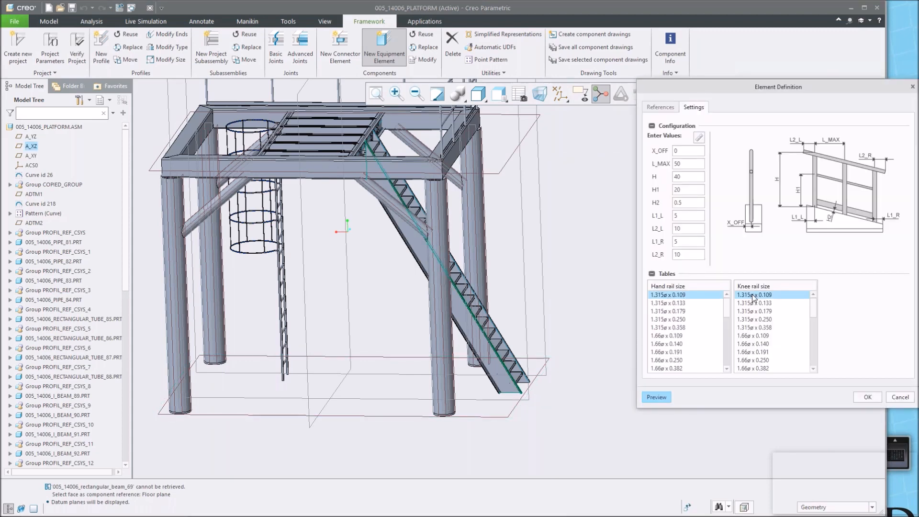
{"action": "left_click", "coordinate": [832, 295]}
{"action": "left_click", "coordinate": [845, 295]}
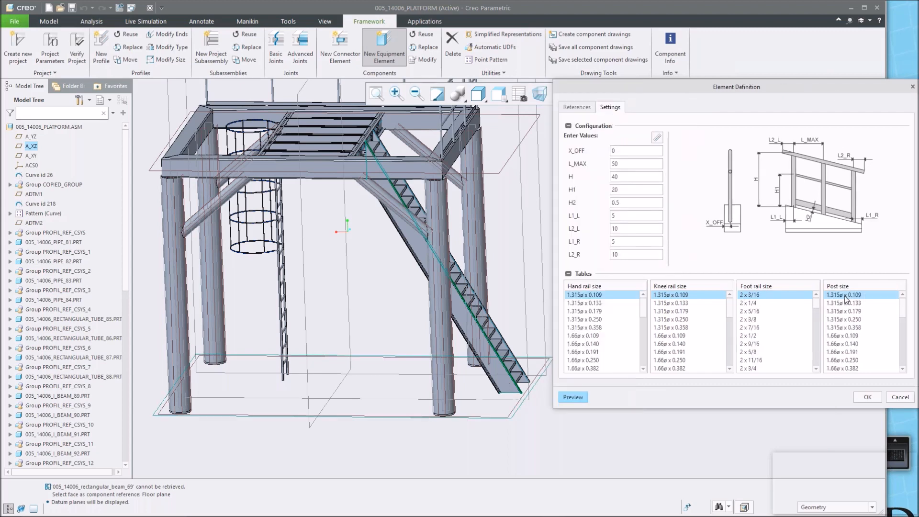
{"action": "left_click", "coordinate": [575, 394]}
Hide datum points, coordinate systems and planes, then preview the rails along the stairs.
{"action": "left_click_drag", "start_coordinate": [614, 81], "coordinate": [611, 105]}
{"action": "left_click", "coordinate": [560, 93]}
{"action": "left_click", "coordinate": [561, 110]}
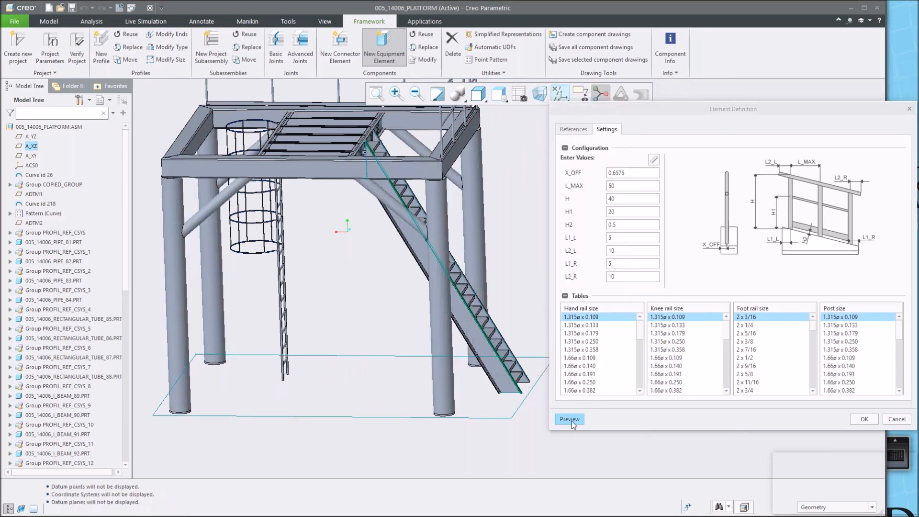
{"action": "left_click", "coordinate": [570, 420]}
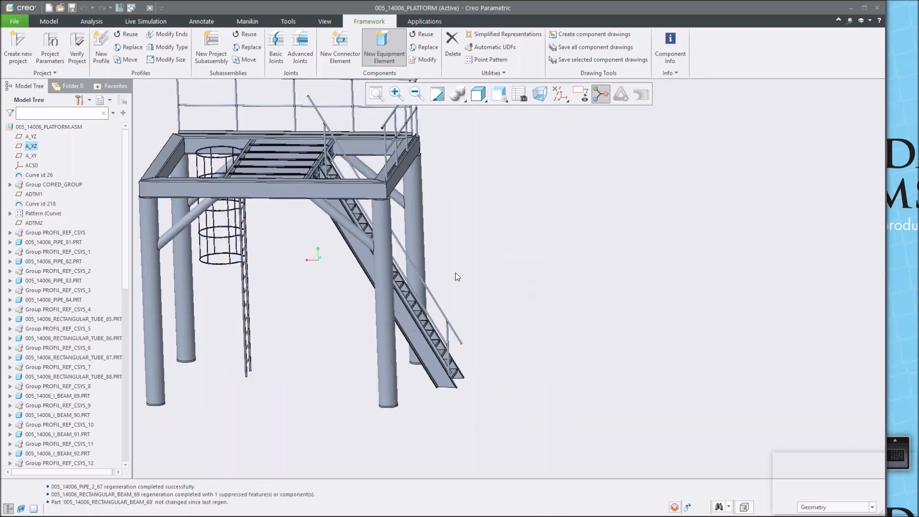
{"action": "mouse_move", "coordinate": [458, 278]}
{"action": "middle_mouse_down"}
{"action": "mouse_move", "coordinate": [466, 253]}
{"action": "mouse_move", "coordinate": [439, 258]}
{"action": "mouse_move", "coordinate": [441, 268]}
{"action": "middle_mouse_up"}
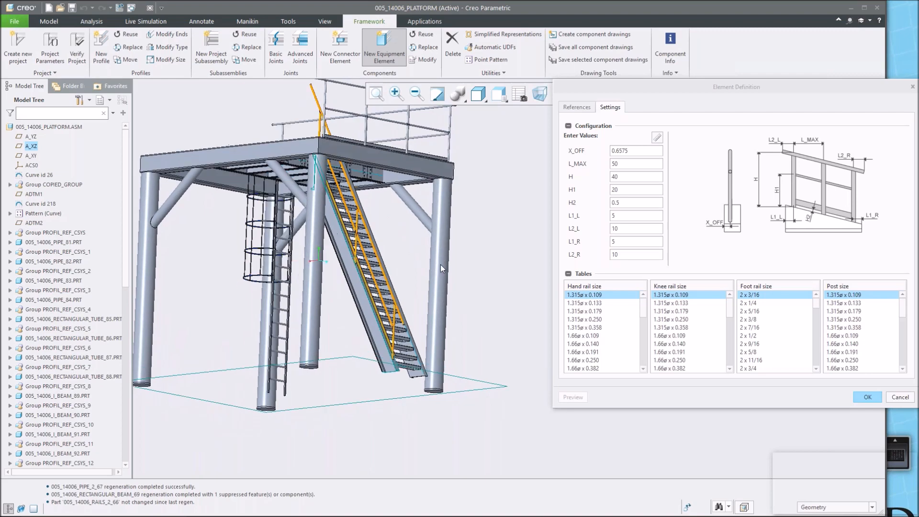
{"action": "scroll", "coordinate": [334, 191], "scroll_direction": "up", "scroll_amount": 4}
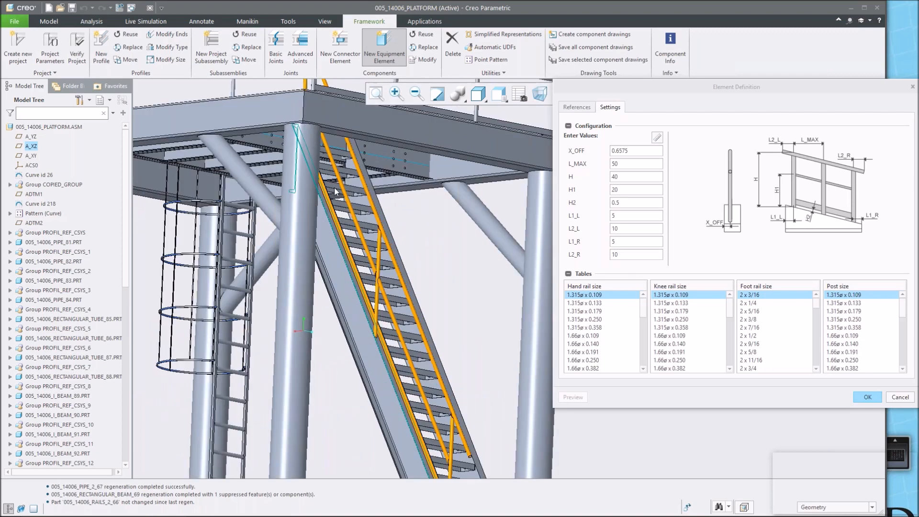
{"action": "scroll", "coordinate": [334, 189], "scroll_direction": "down", "scroll_amount": 5}
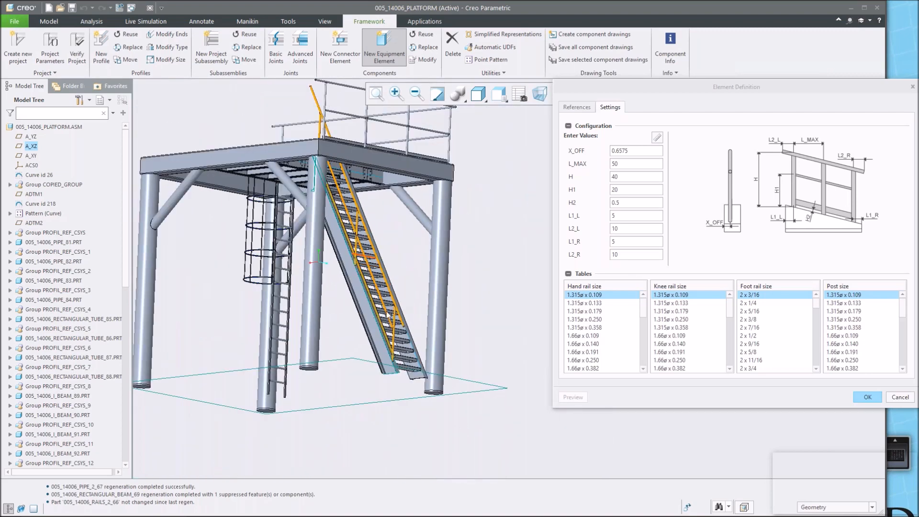
{"action": "middle_click_drag", "start_coordinate": [377, 288], "coordinate": [417, 295]}
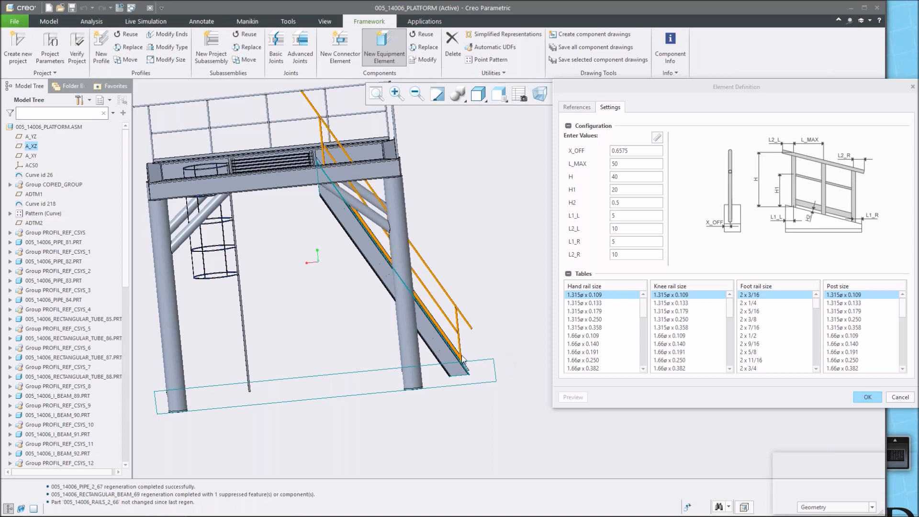
{"action": "scroll", "coordinate": [462, 354], "scroll_direction": "up", "scroll_amount": 5}
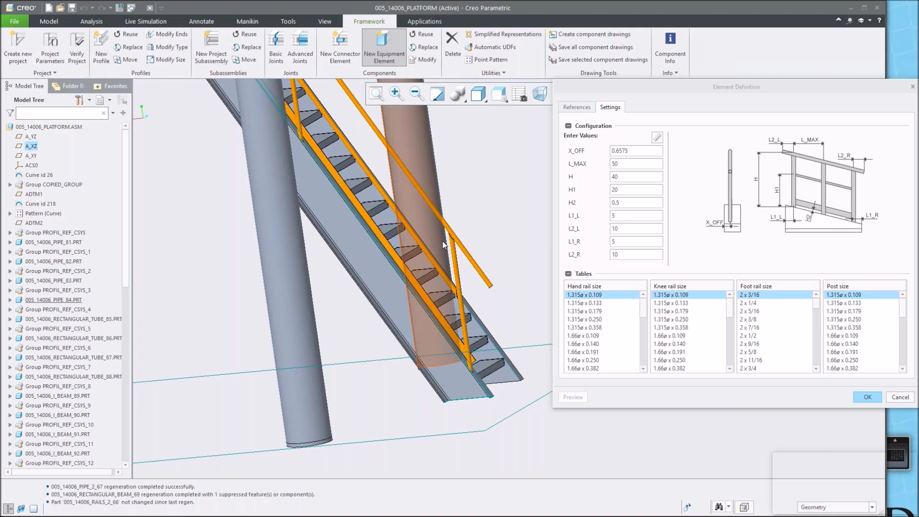
{"action": "scroll", "coordinate": [446, 247], "scroll_direction": "down", "scroll_amount": 5}
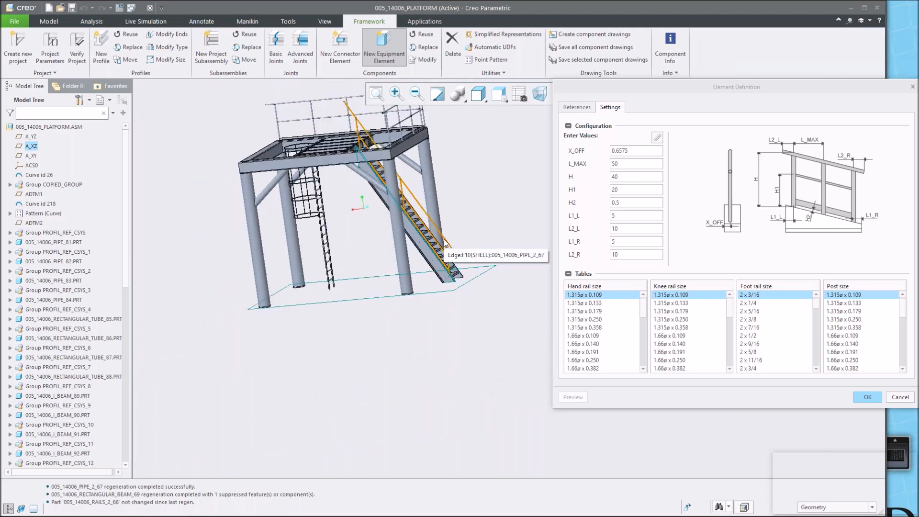
Reassign the floor plane reference to the stair stringer face and preview the rails again.
{"action": "left_click", "coordinate": [577, 103]}
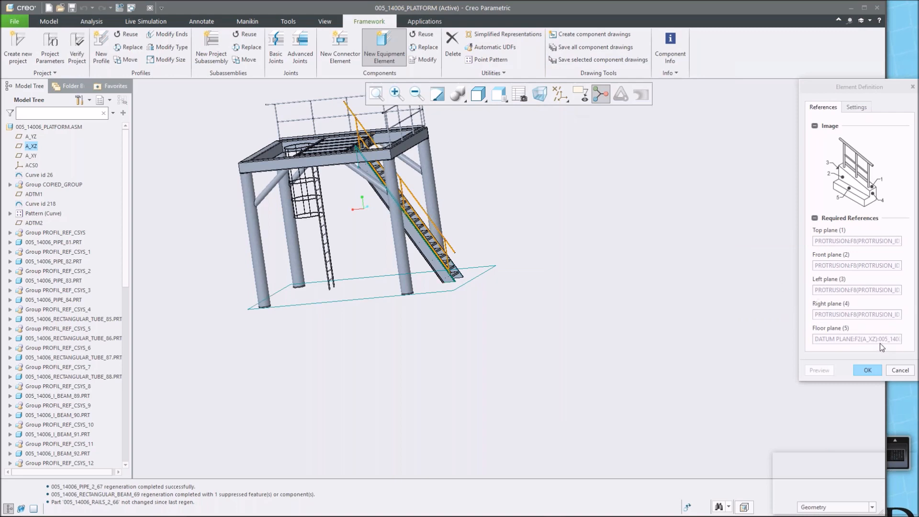
{"action": "left_click", "coordinate": [878, 338]}
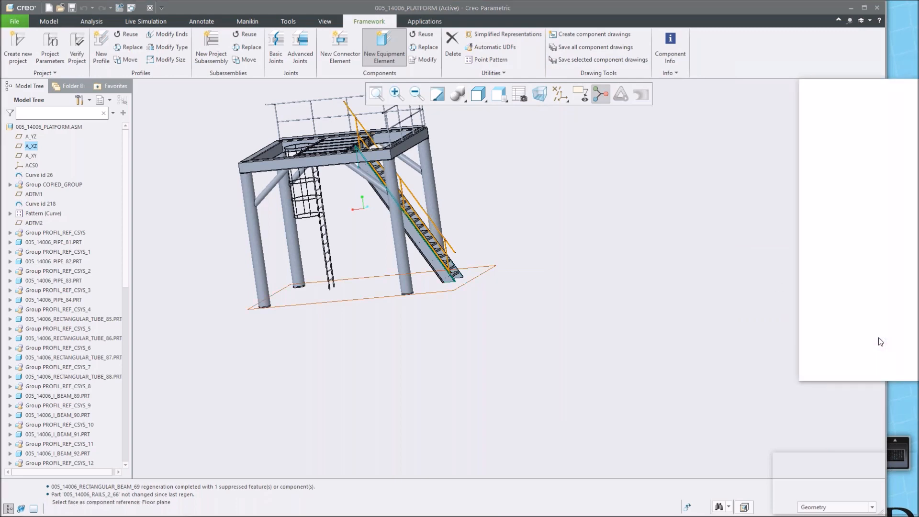
{"action": "scroll", "coordinate": [463, 282], "scroll_direction": "down", "scroll_amount": 10}
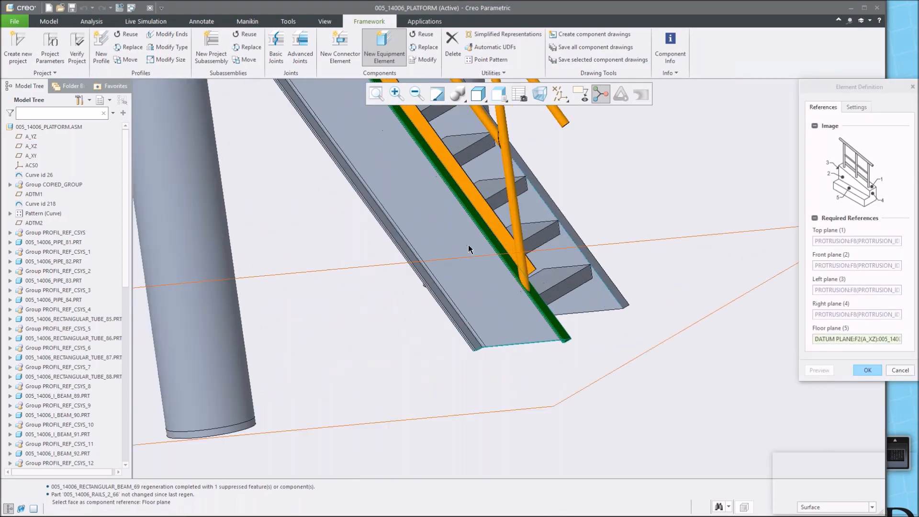
{"action": "left_click", "coordinate": [517, 254]}
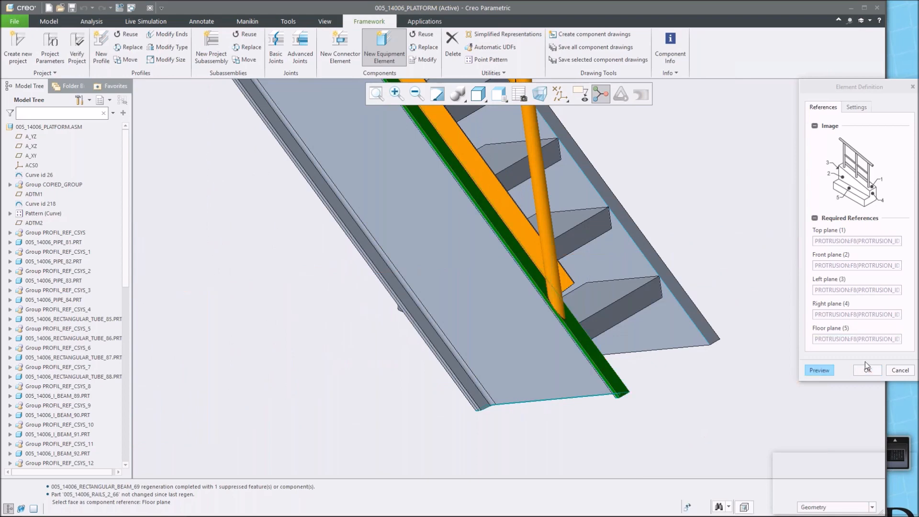
{"action": "left_click", "coordinate": [821, 370]}
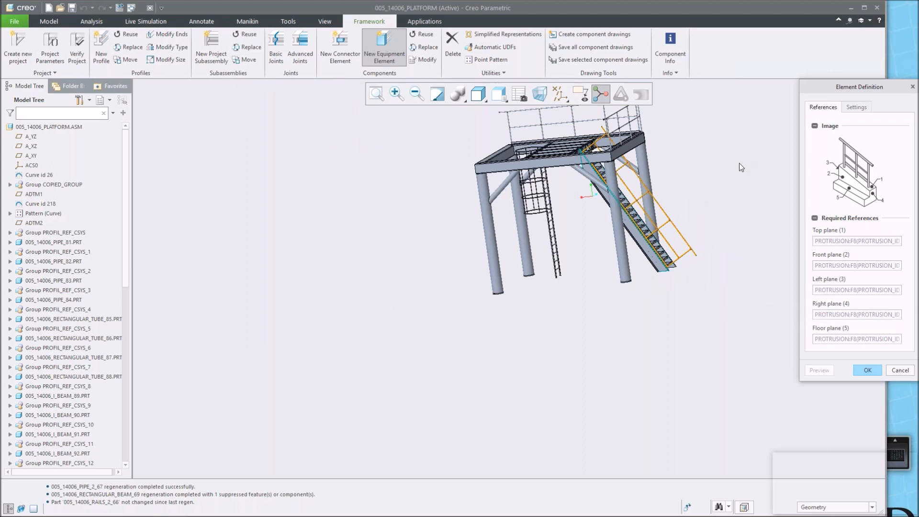
{"action": "middle_click_drag", "start_coordinate": [708, 193], "coordinate": [625, 242], "text": "shift"}
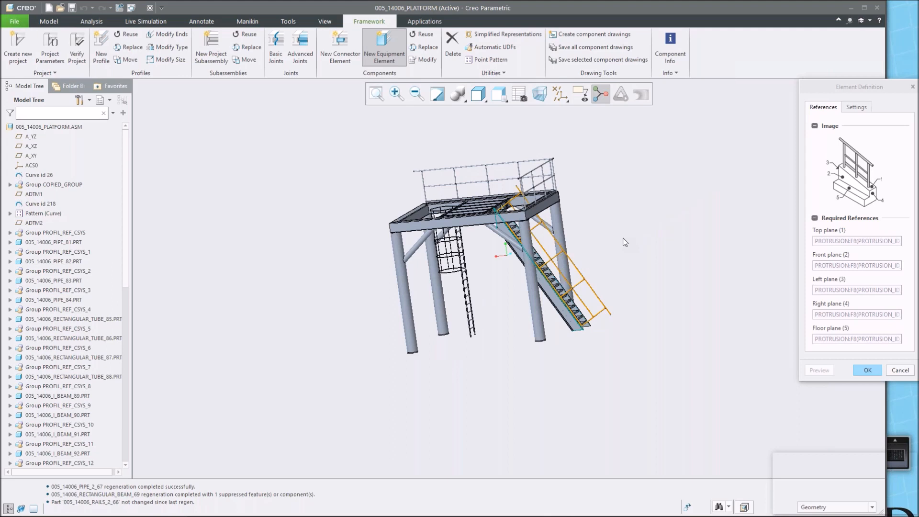
{"action": "mouse_move", "coordinate": [419, 244]}
{"action": "middle_mouse_down"}
{"action": "mouse_move", "coordinate": [460, 243]}
{"action": "mouse_move", "coordinate": [476, 262]}
{"action": "middle_mouse_up"}
Switch to PowerPoint and advance the presentation slide show to the next slide.
{"action": "mouse_move", "coordinate": [408, 512]}
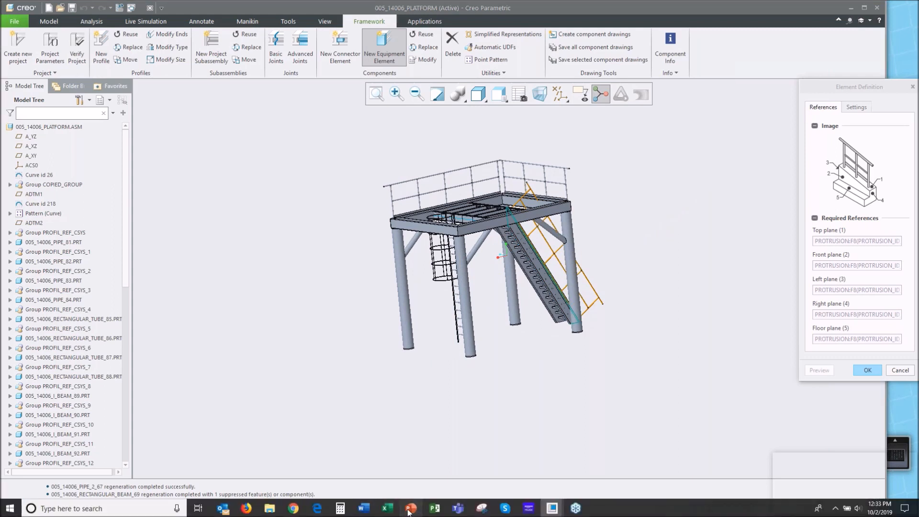
{"action": "left_click", "coordinate": [411, 508]}
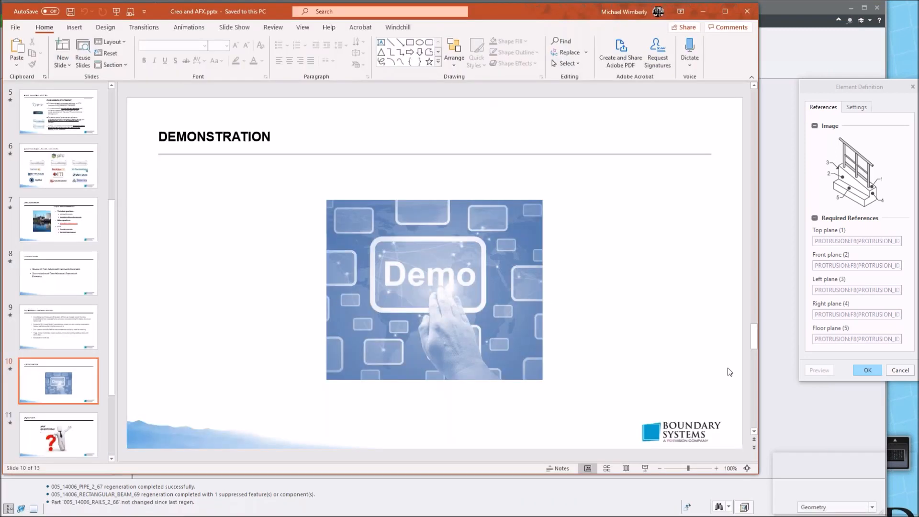
{"action": "left_click", "coordinate": [646, 468]}
{"action": "key", "text": "Right"}
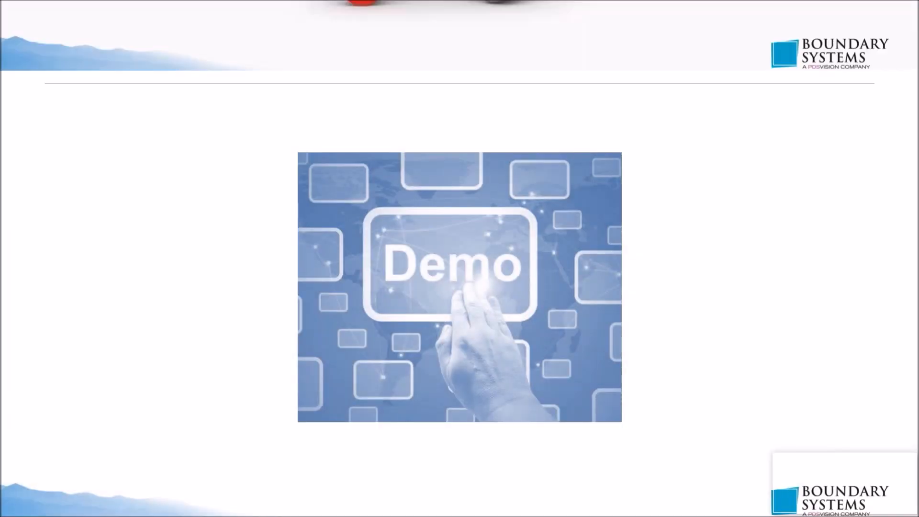